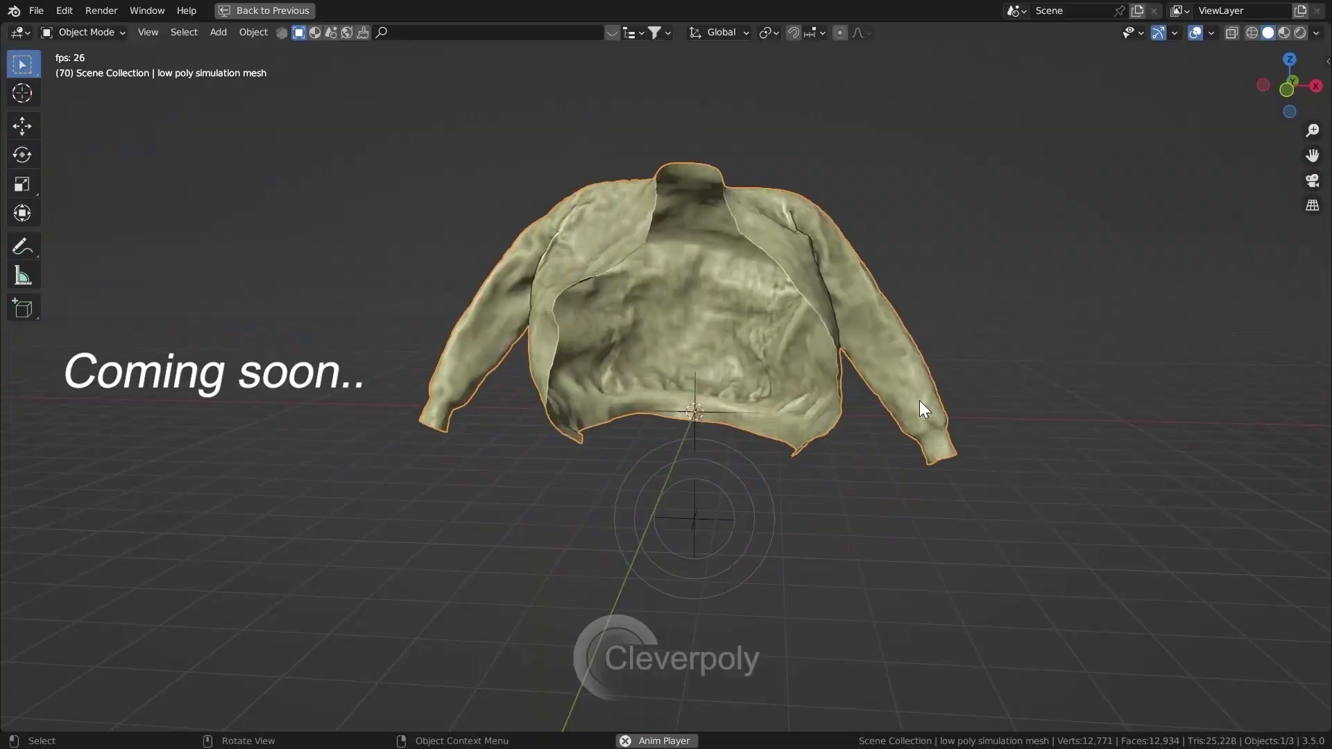
pyautogui.click(1316, 33)
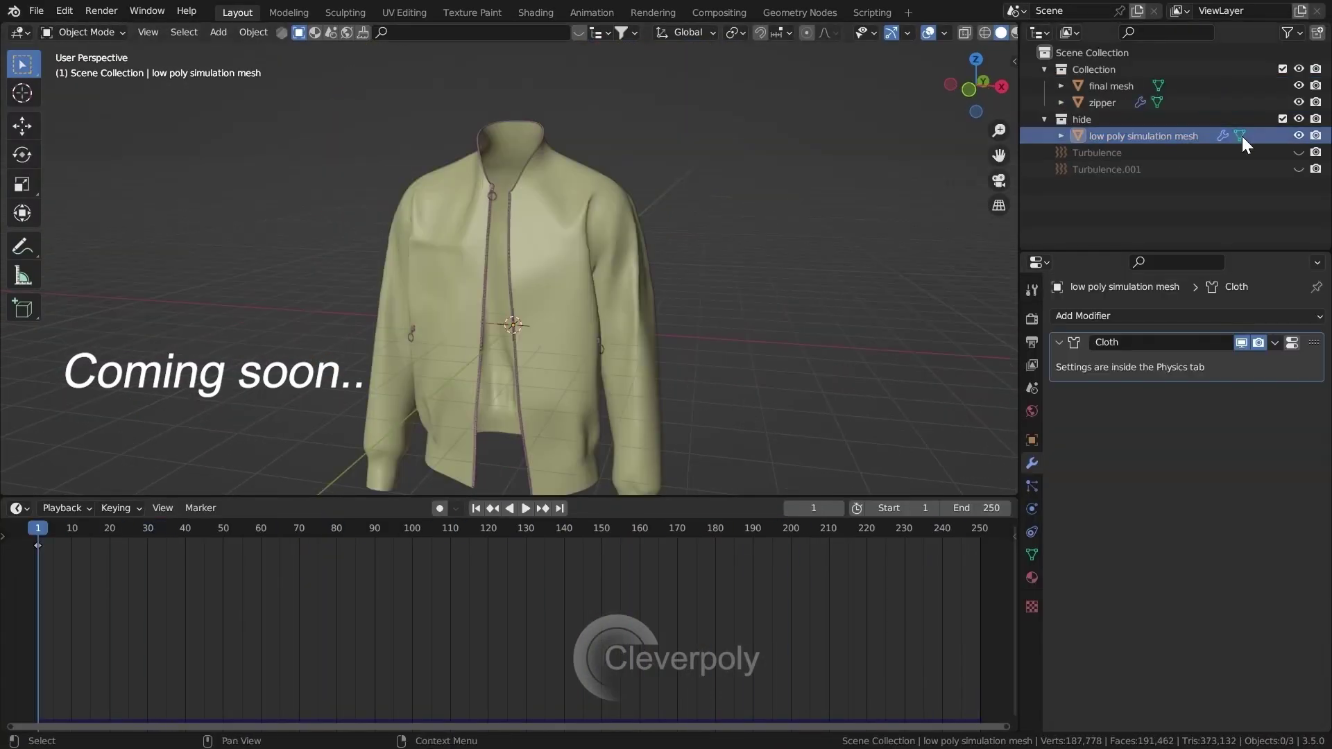
pyautogui.click(1281, 119)
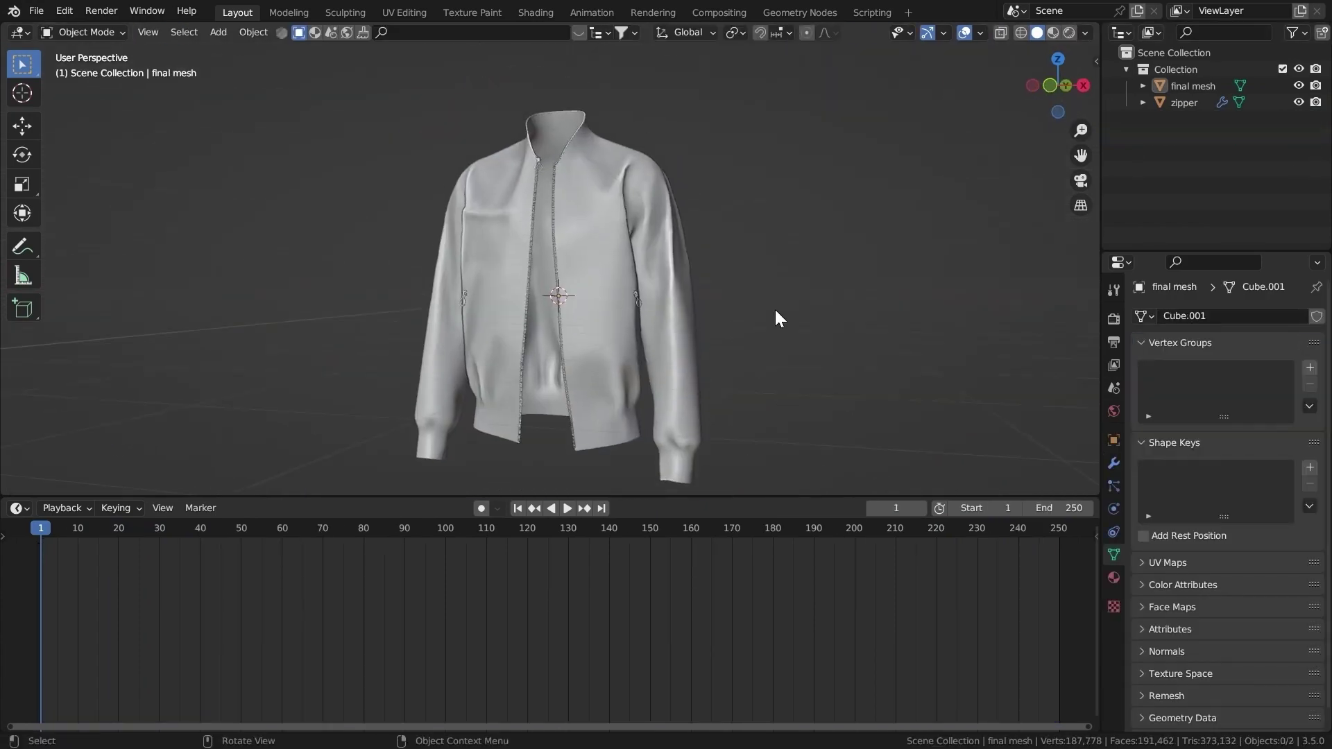
# Turn on the wireframe overlay and examine the jacket's topology around the front, collar and sleeves.
pyautogui.moveTo(776, 309); pyautogui.dragTo(797, 330, button='middle')
pyautogui.moveTo(582, 142); pyautogui.dragTo(645, 236, button='middle')
pyautogui.moveTo(744, 298); pyautogui.dragTo(671, 288, button='middle')
pyautogui.click(980, 33)
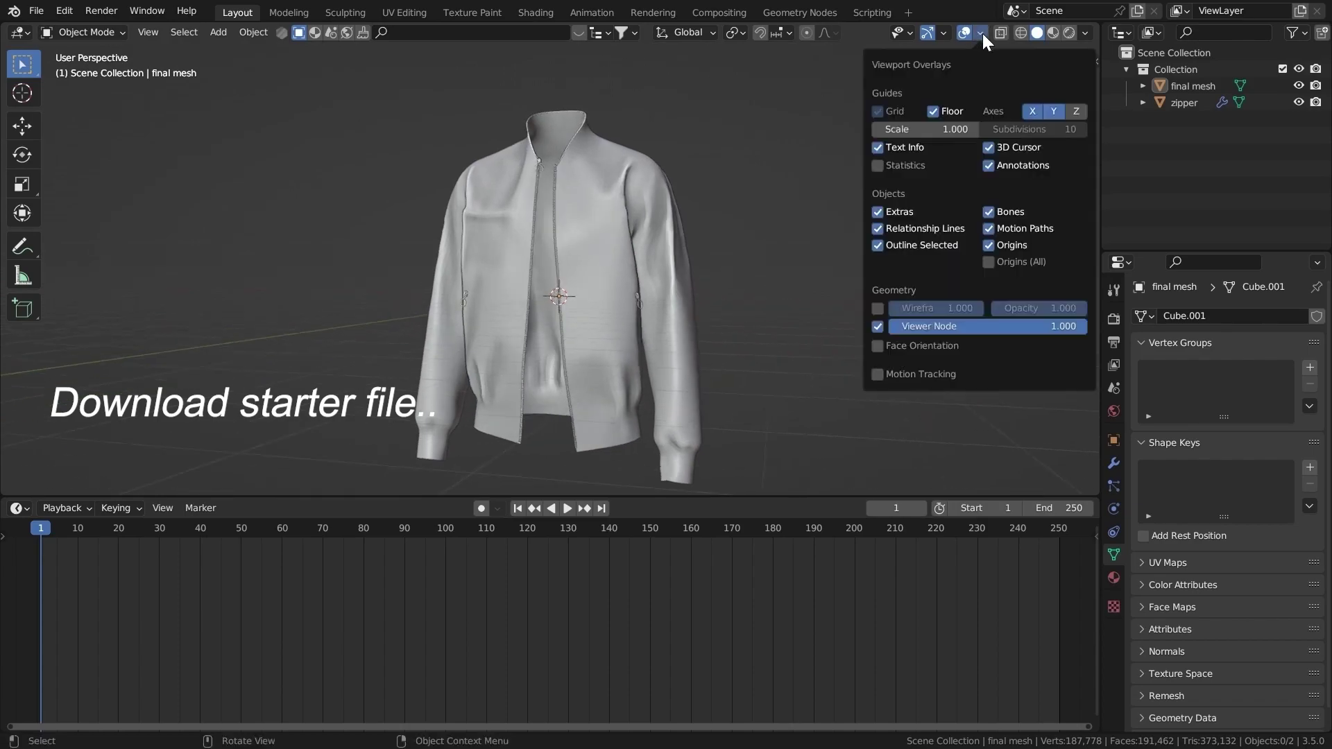
pyautogui.click(878, 308)
pyautogui.scroll(4, 670, 316)
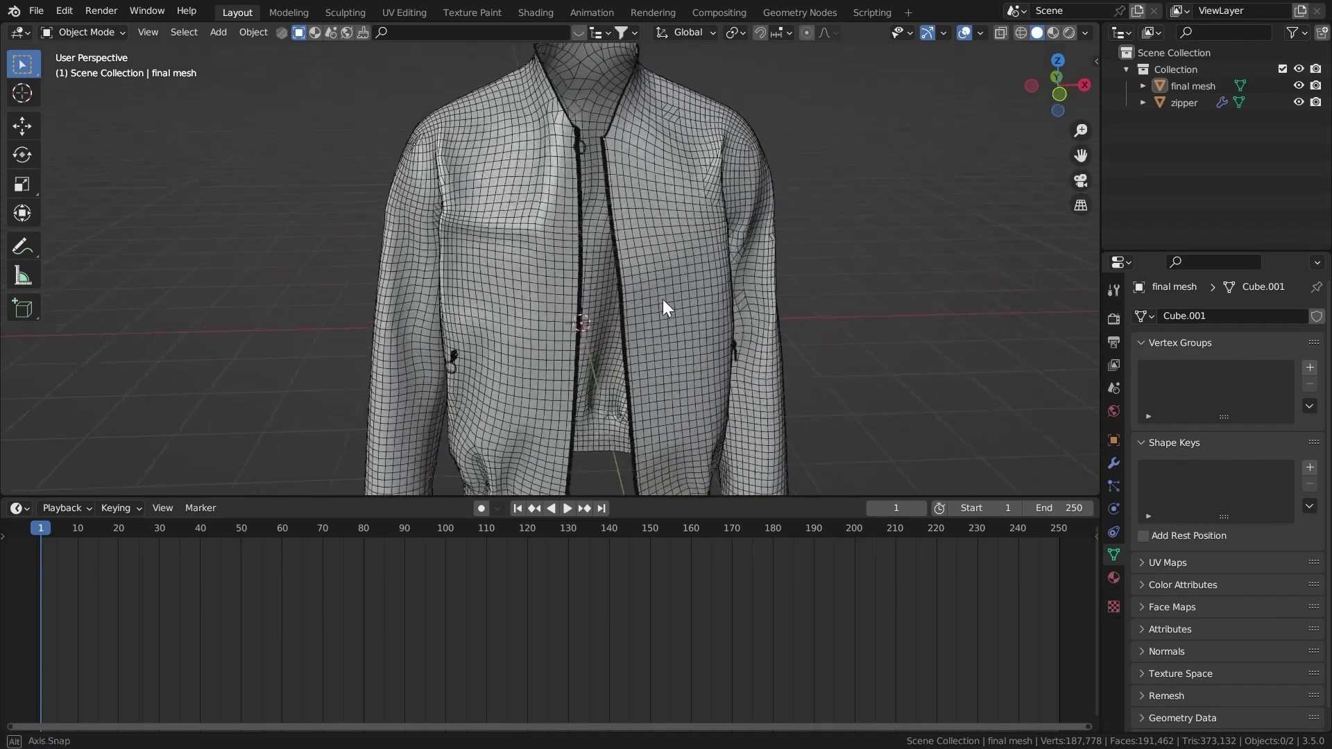
pyautogui.keyDown('shift'); pyautogui.moveTo(699, 282); pyautogui.dragTo(676, 350, button='middle'); pyautogui.keyUp('shift')
pyautogui.moveTo(676, 350); pyautogui.dragTo(662, 277, button='middle')
pyautogui.keyDown('ctrl'); pyautogui.moveTo(663, 278); pyautogui.dragTo(604, 259, button='middle'); pyautogui.keyUp('ctrl')
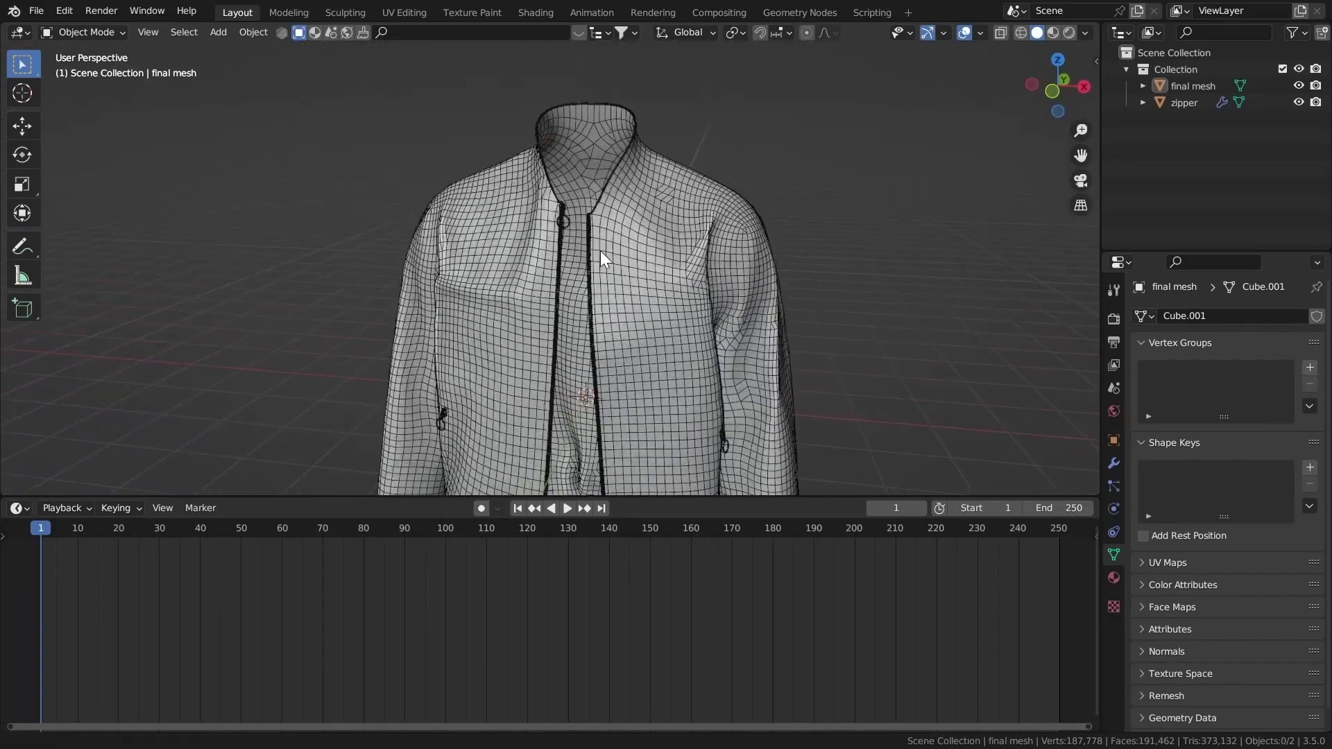
pyautogui.scroll(4, 603, 258)
# Select the zipper and the final mesh in turn to see which parts belong to each object.
pyautogui.click(1184, 98)
pyautogui.moveTo(934, 172); pyautogui.dragTo(930, 179, button='middle')
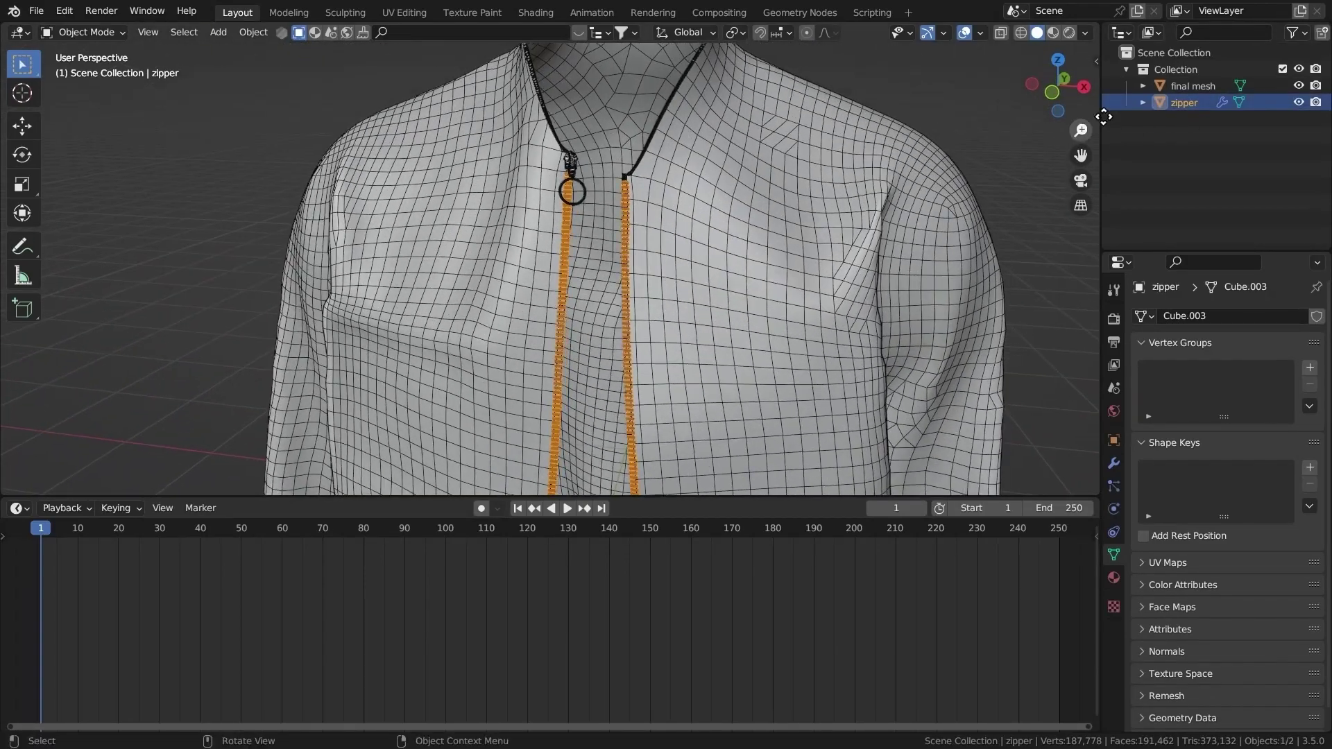
pyautogui.click(1192, 86)
pyautogui.scroll(-3, 704, 254)
pyautogui.click(815, 231)
pyautogui.keyDown('shift'); pyautogui.moveTo(747, 298); pyautogui.dragTo(756, 229, button='middle'); pyautogui.keyUp('shift')
# Enter Edit Mode on the final mesh and turn off the wireframe overlay.
pyautogui.click(663, 226)
pyautogui.press('Tab')
pyautogui.click(980, 32)
pyautogui.click(882, 310)
# Select all linked faces of the main jacket shell in face select mode.
pyautogui.hotkey('alt', 'a')
pyautogui.moveTo(641, 240); pyautogui.dragTo(620, 209, button='middle')
pyautogui.press('3')
pyautogui.click(646, 215)
pyautogui.hotkey('ctrl', 'l')
pyautogui.scroll(-5, 621, 224)
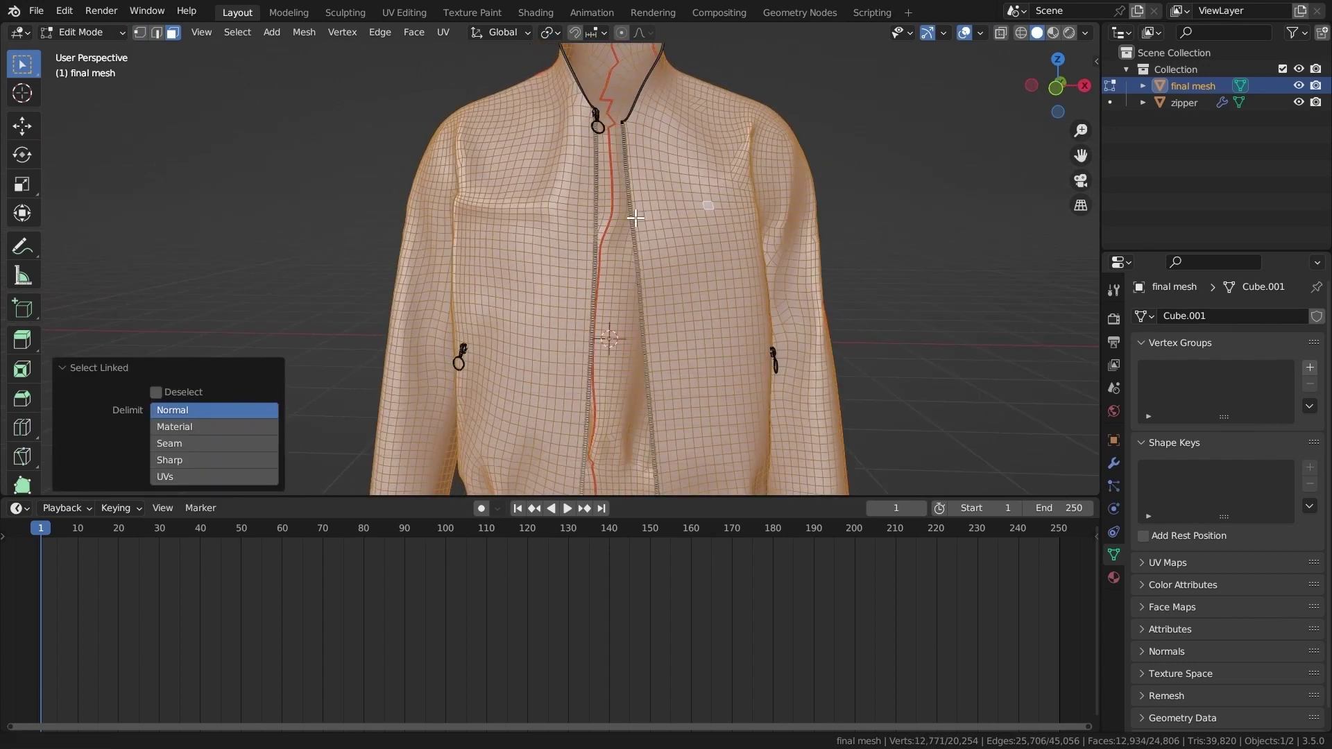
# Examine the jacket shell and the separate zipper parts, trial-moving the shell aside and cancelling each move.
pyautogui.press('g')
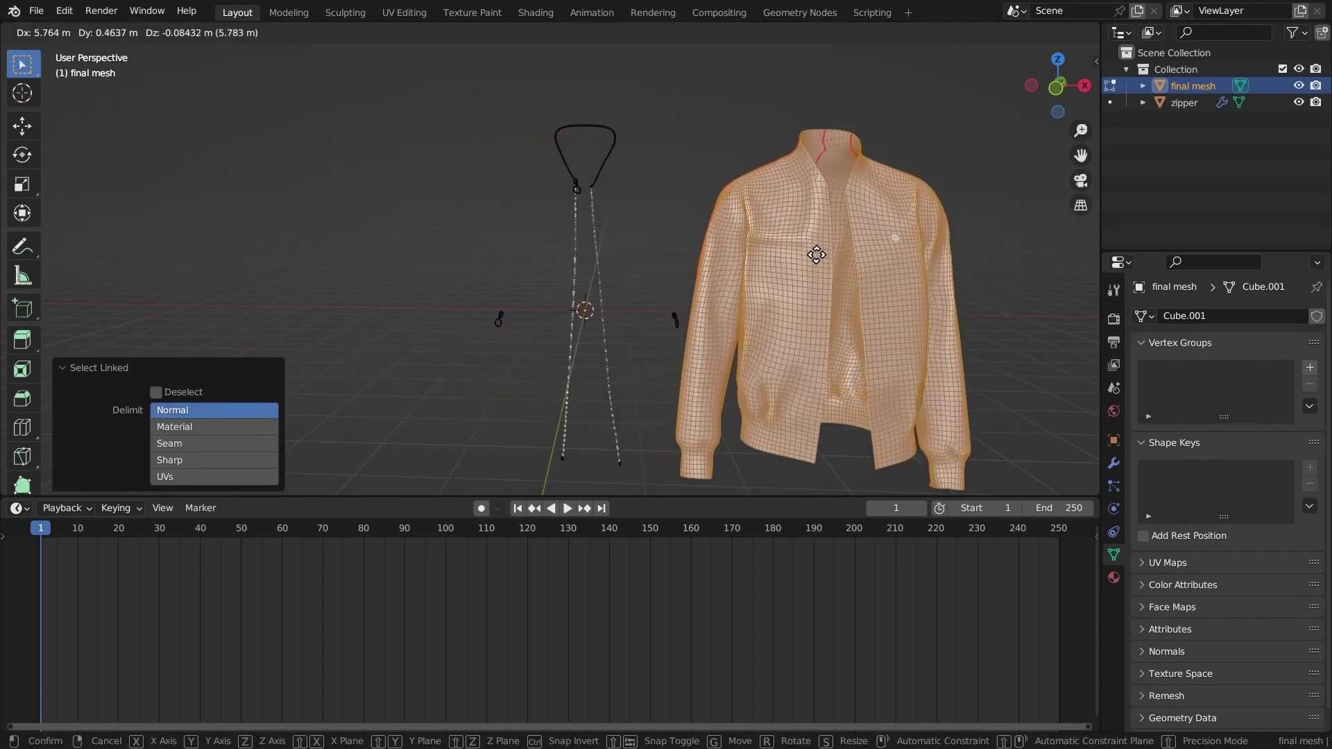
pyautogui.rightClick(823, 255)
pyautogui.hotkey('ctrl', 'space')
pyautogui.moveTo(786, 315); pyautogui.dragTo(755, 326, button='middle')
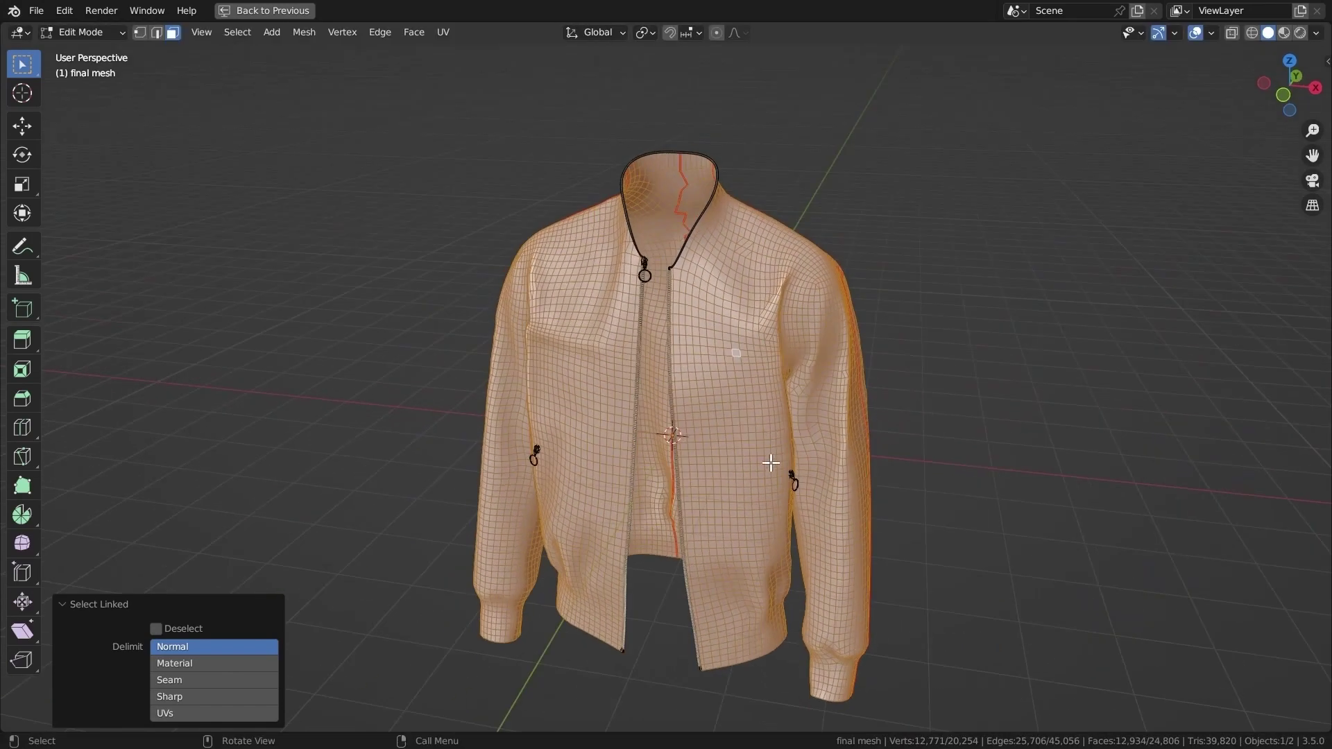
pyautogui.scroll(4, 609, 170)
pyautogui.keyDown('shift'); pyautogui.moveTo(615, 187); pyautogui.dragTo(774, 363, button='middle'); pyautogui.keyUp('shift')
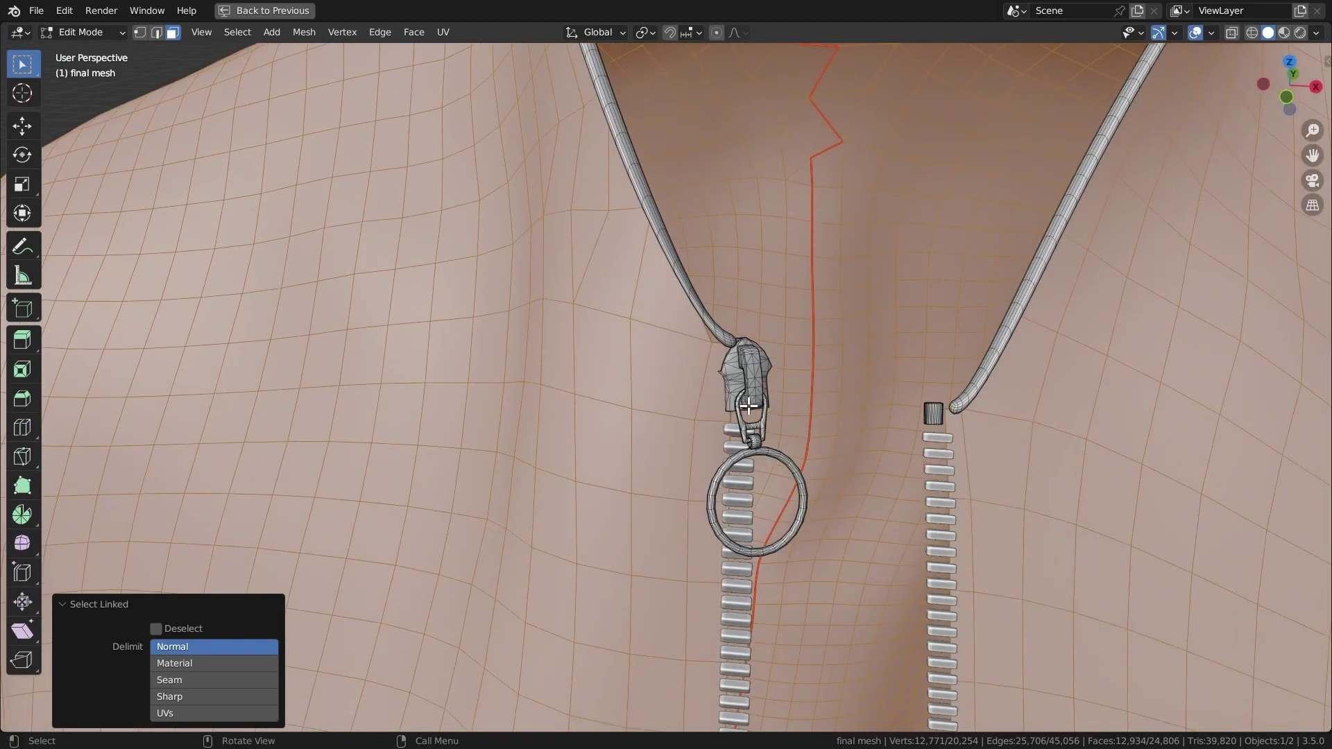
pyautogui.scroll(-8, 745, 412)
pyautogui.keyDown('shift'); pyautogui.moveTo(746, 412); pyautogui.dragTo(716, 296, button='middle'); pyautogui.keyUp('shift')
pyautogui.press('g')
pyautogui.rightClick(816, 316)
pyautogui.moveTo(817, 316); pyautogui.dragTo(738, 317, button='middle')
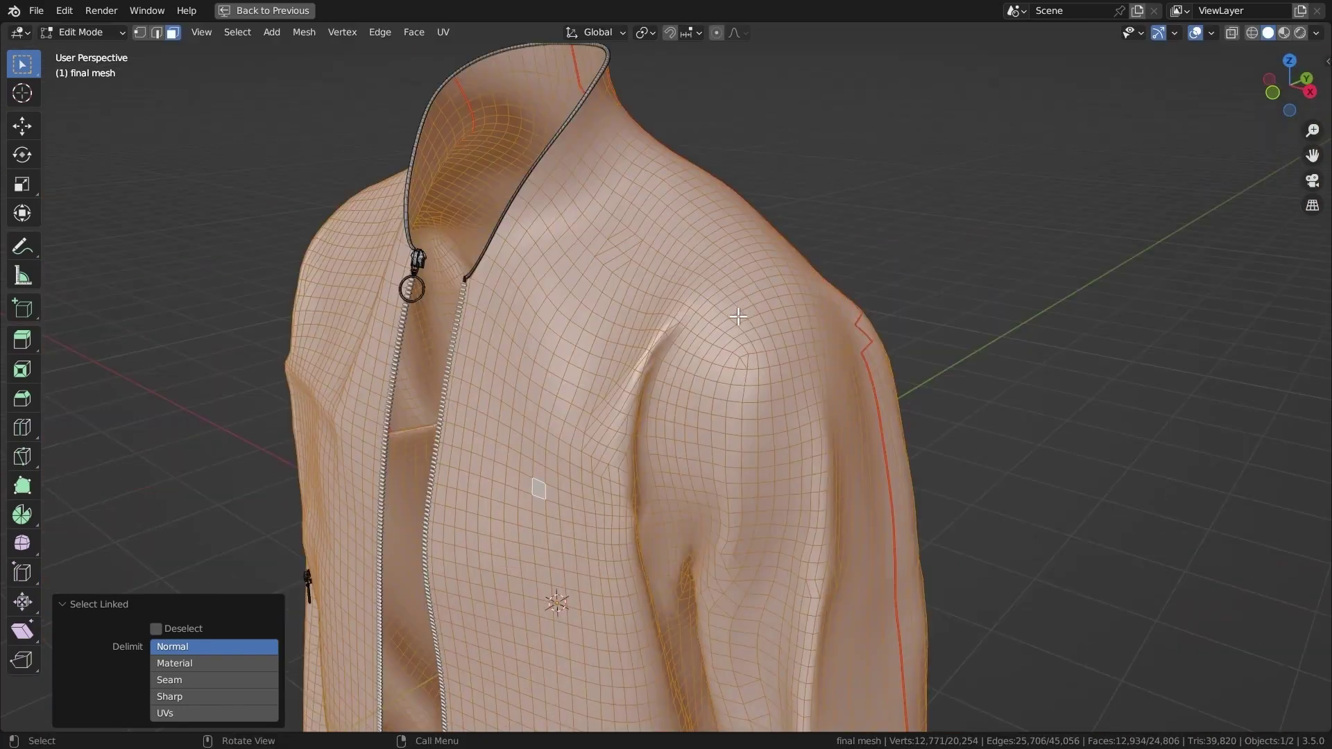
pyautogui.moveTo(685, 244); pyautogui.dragTo(752, 318, button='middle')
pyautogui.scroll(3, 801, 246)
pyautogui.keyDown('ctrl'); pyautogui.moveTo(760, 268); pyautogui.dragTo(869, 335, button='middle'); pyautogui.keyUp('ctrl')
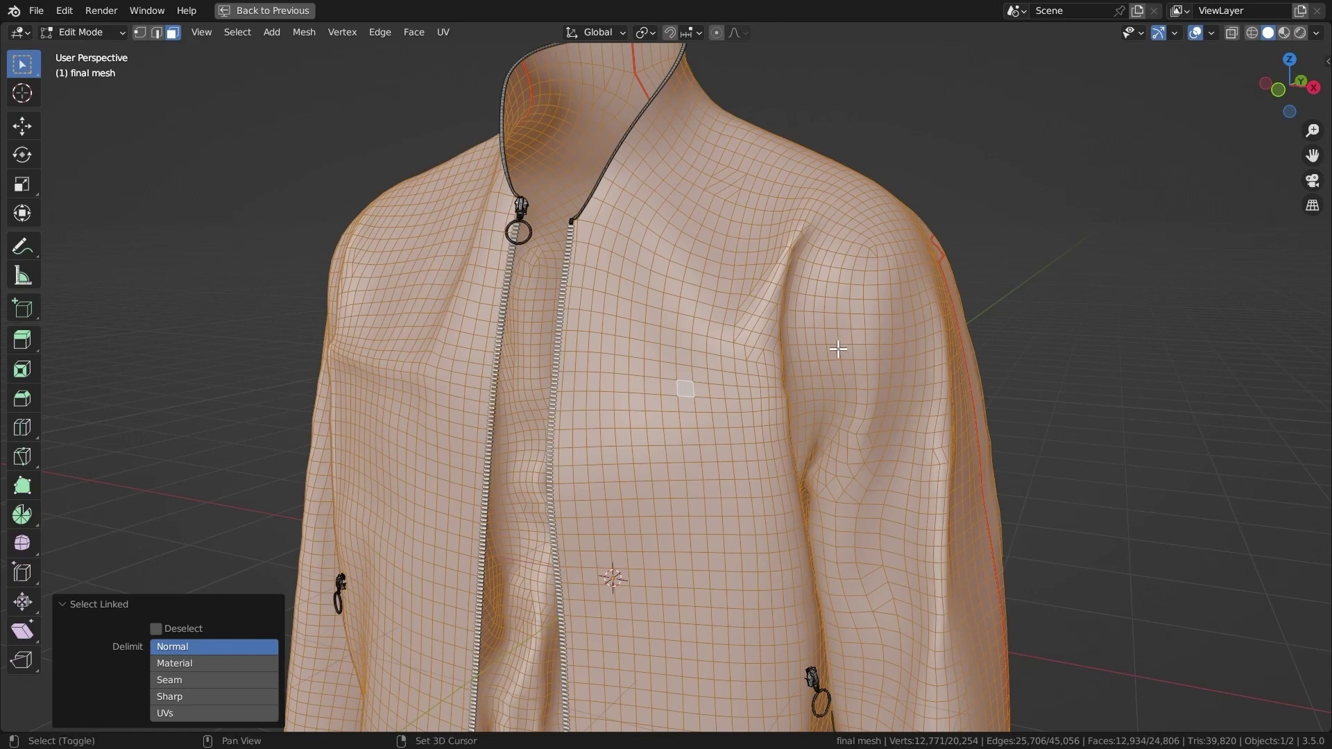
# Duplicate the jacket shell's linked faces in place, separate the selection into its own object and return to Object Mode.
pyautogui.scroll(-4, 763, 346)
pyautogui.click(718, 319)
pyautogui.hotkey('ctrl', 'l')
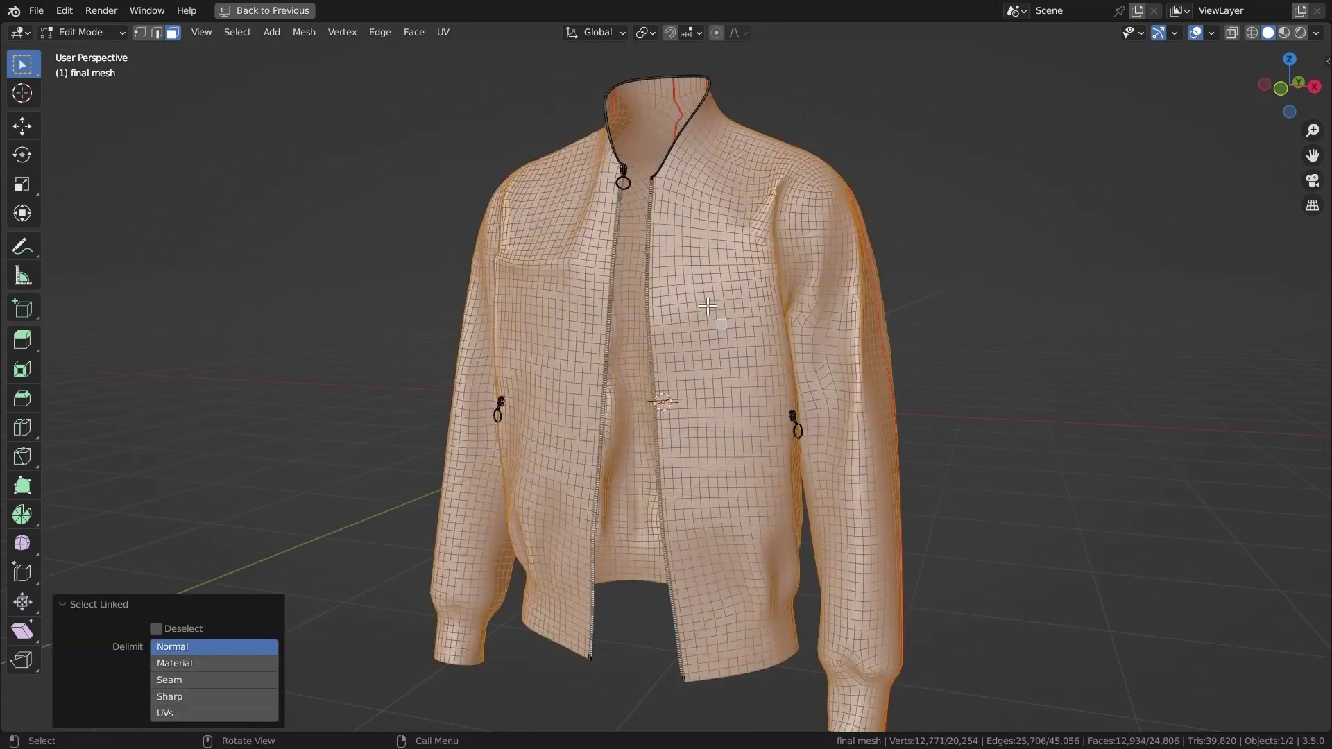
pyautogui.hotkey('shift', 'd')
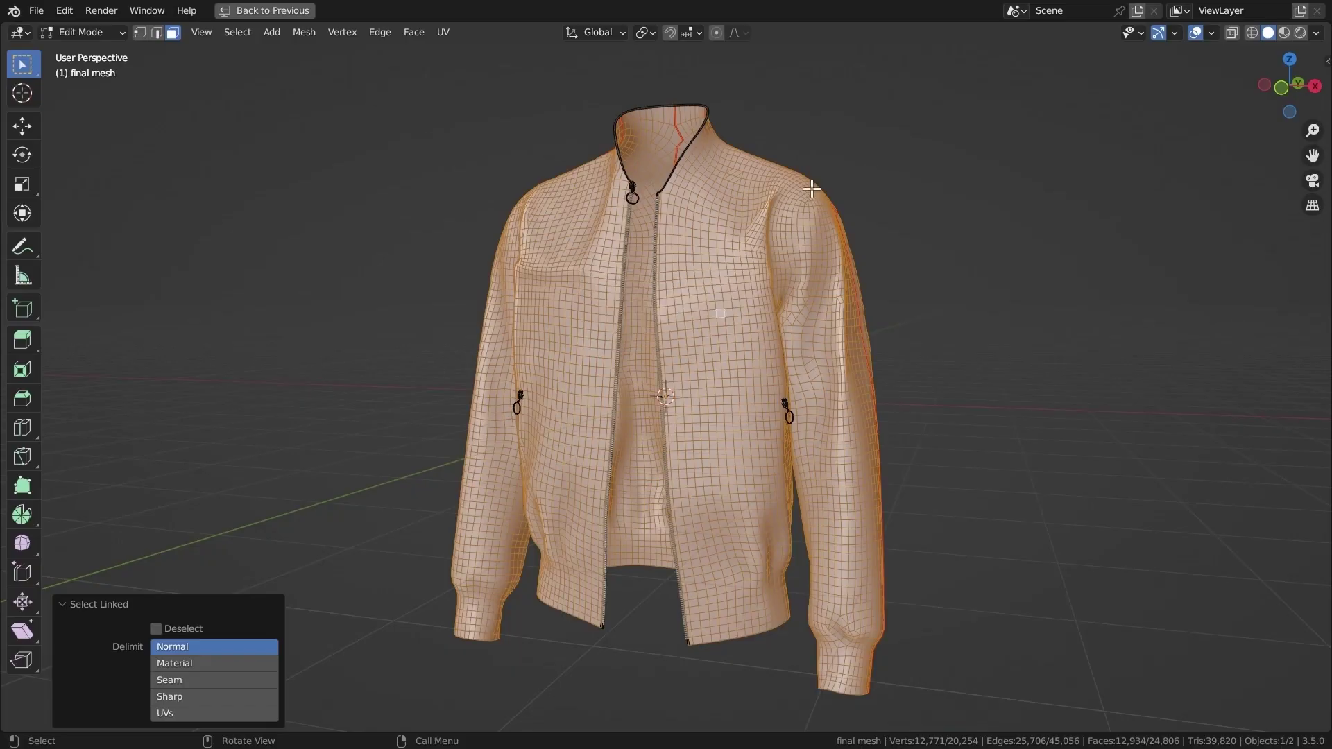
pyautogui.press('p')
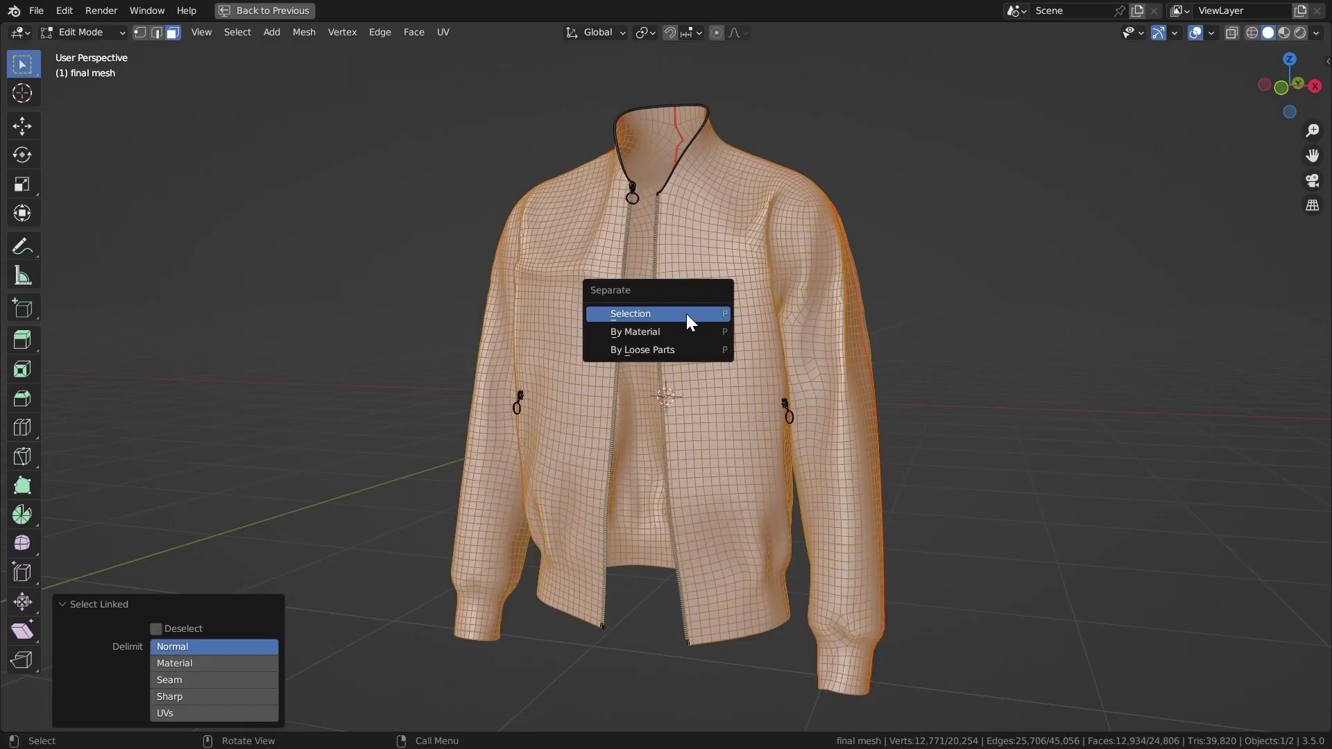
pyautogui.click(685, 314)
pyautogui.press('Tab')
pyautogui.hotkey('ctrl', 'space')
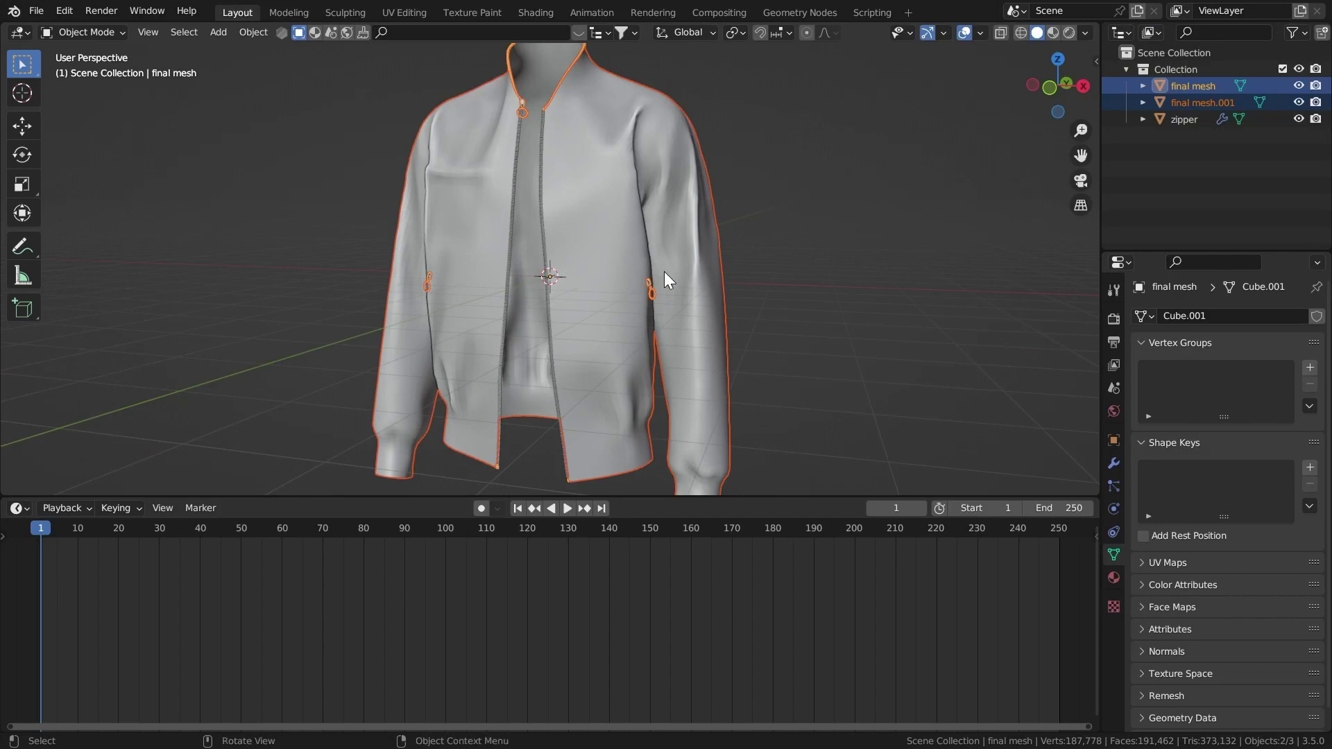
# Move the separated jacket copy to a new collection named "hide".
pyautogui.scroll(-2, 704, 273)
pyautogui.click(744, 273)
pyautogui.keyDown('shift'); pyautogui.moveTo(654, 203); pyautogui.dragTo(643, 267, button='middle'); pyautogui.keyUp('shift')
pyautogui.click(600, 272)
pyautogui.scroll(2, 601, 272)
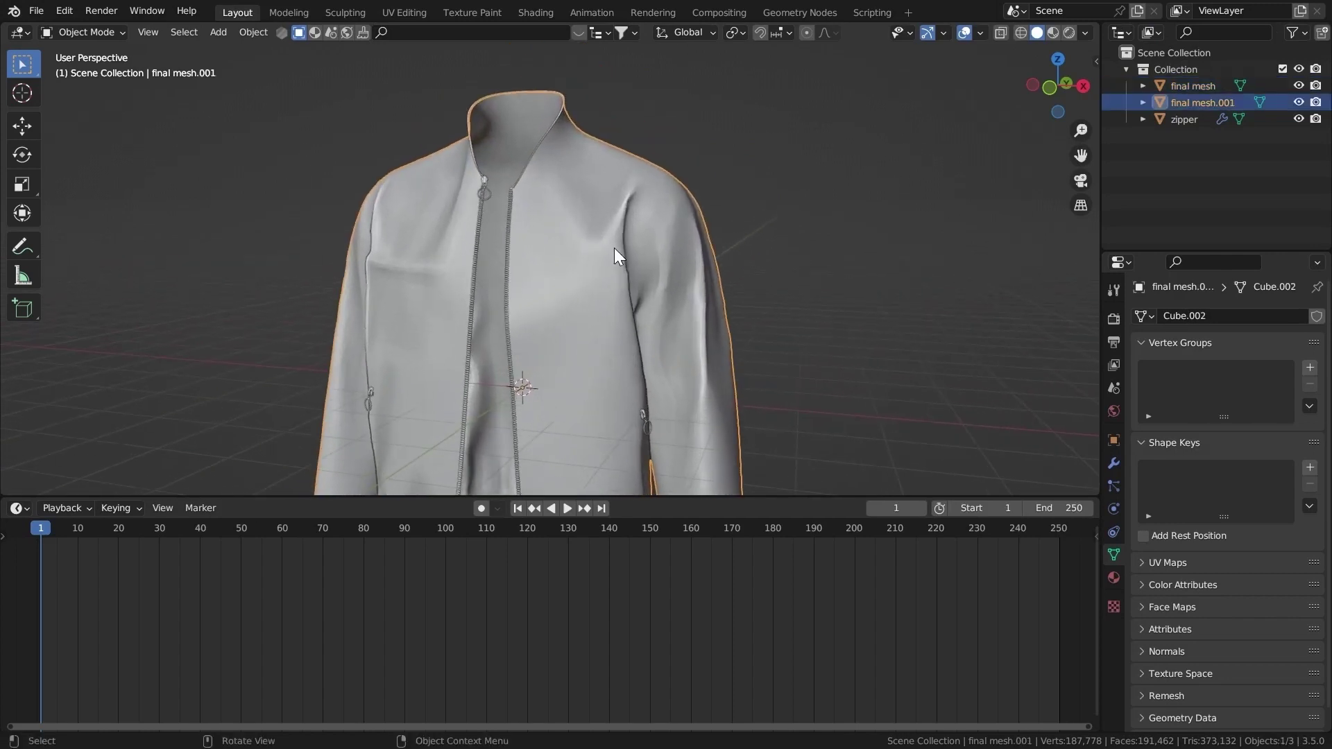
pyautogui.press('m')
pyautogui.click(617, 262)
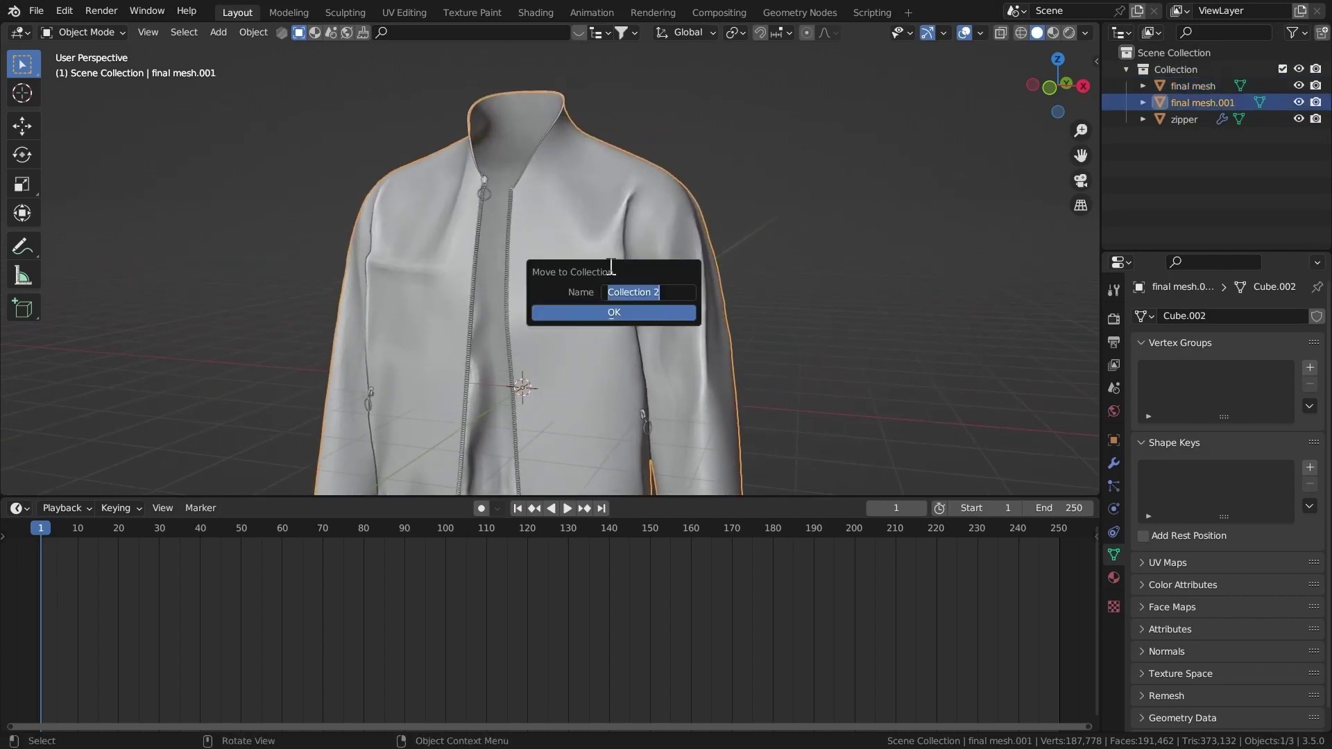
pyautogui.write('ho')
pyautogui.press('Return')
# Rename the object in the hide collection to "low poly simulation mesh".
pyautogui.doubleClick(1193, 137)
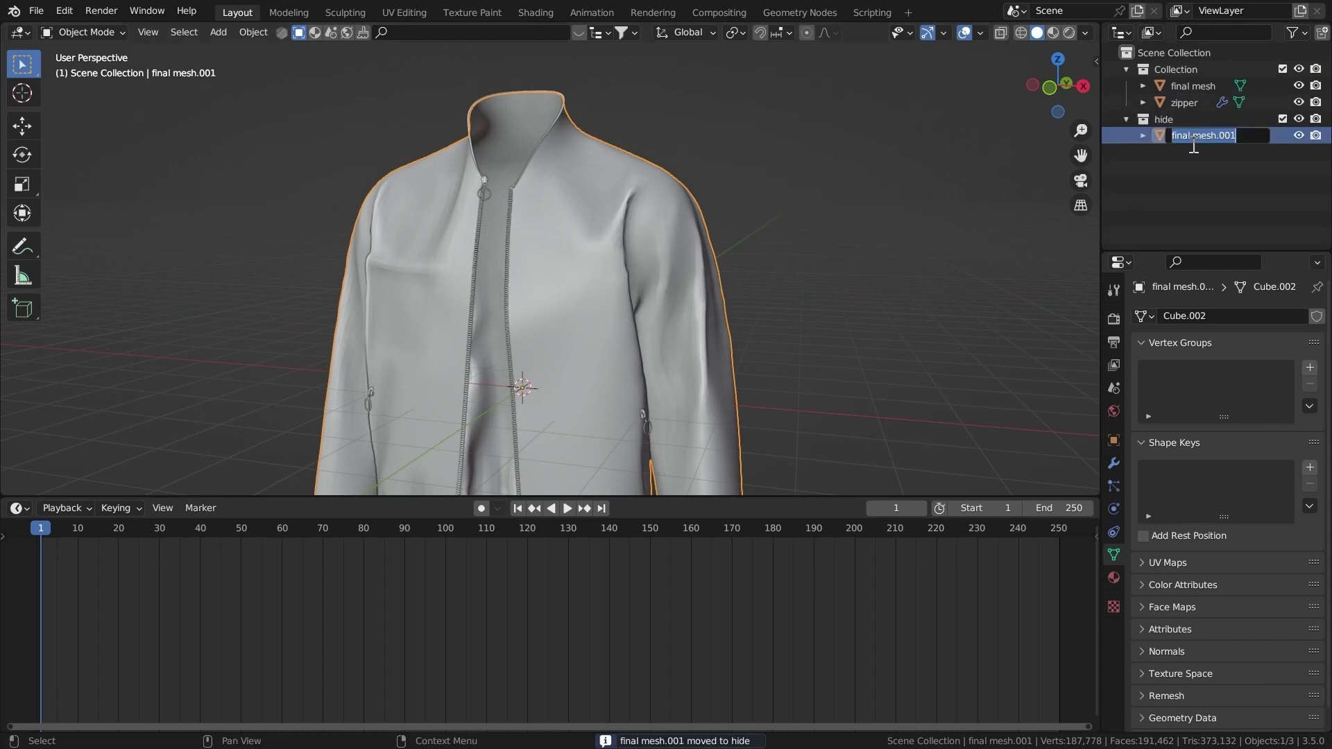
pyautogui.write('low poly simula')
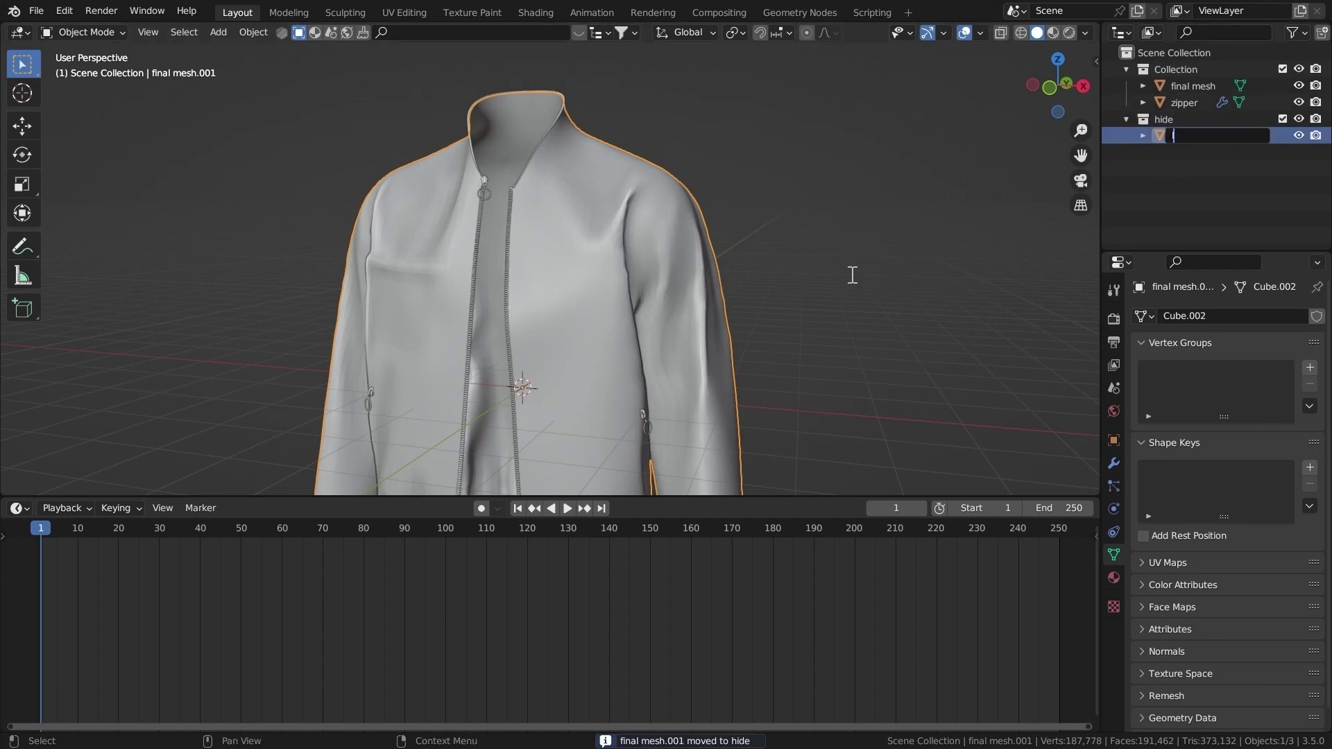
pyautogui.write('tion mesh')
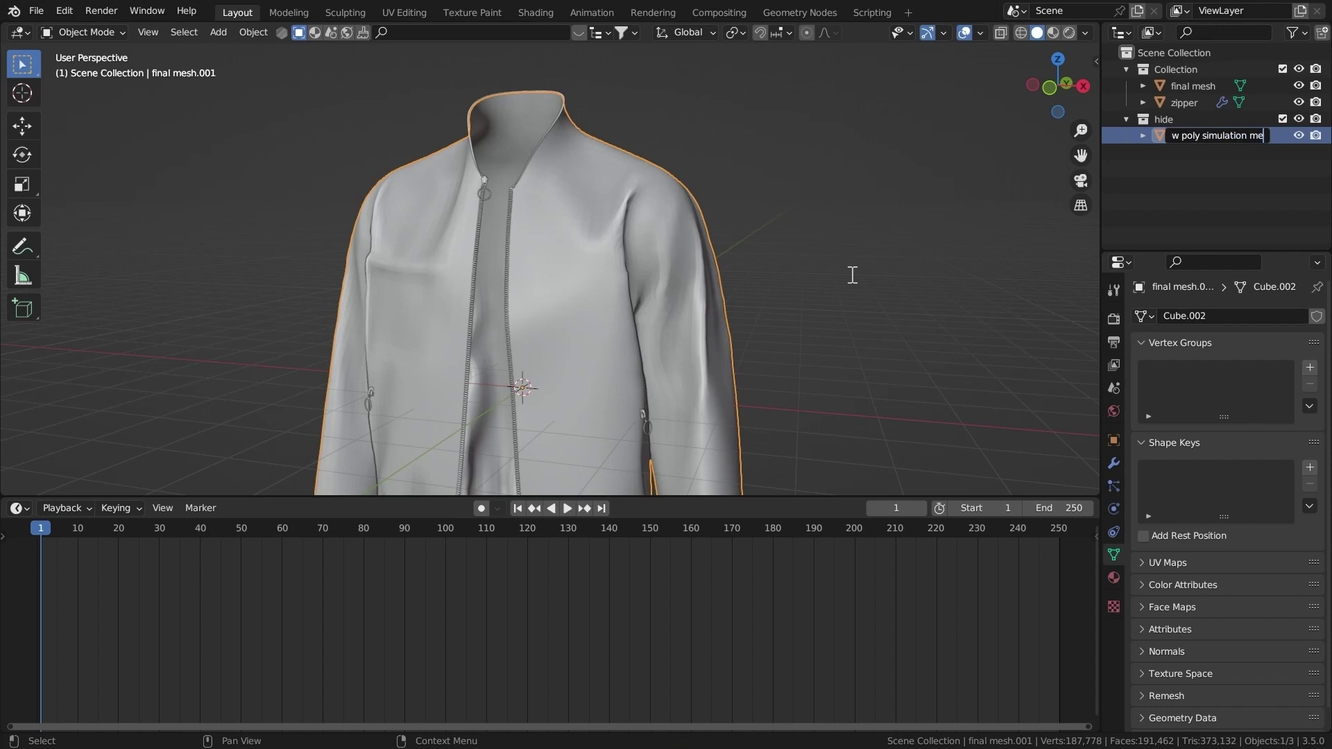
pyautogui.press('Return')
# Set the solid viewport shading to random colors per object.
pyautogui.moveTo(852, 274); pyautogui.dragTo(693, 224, button='middle')
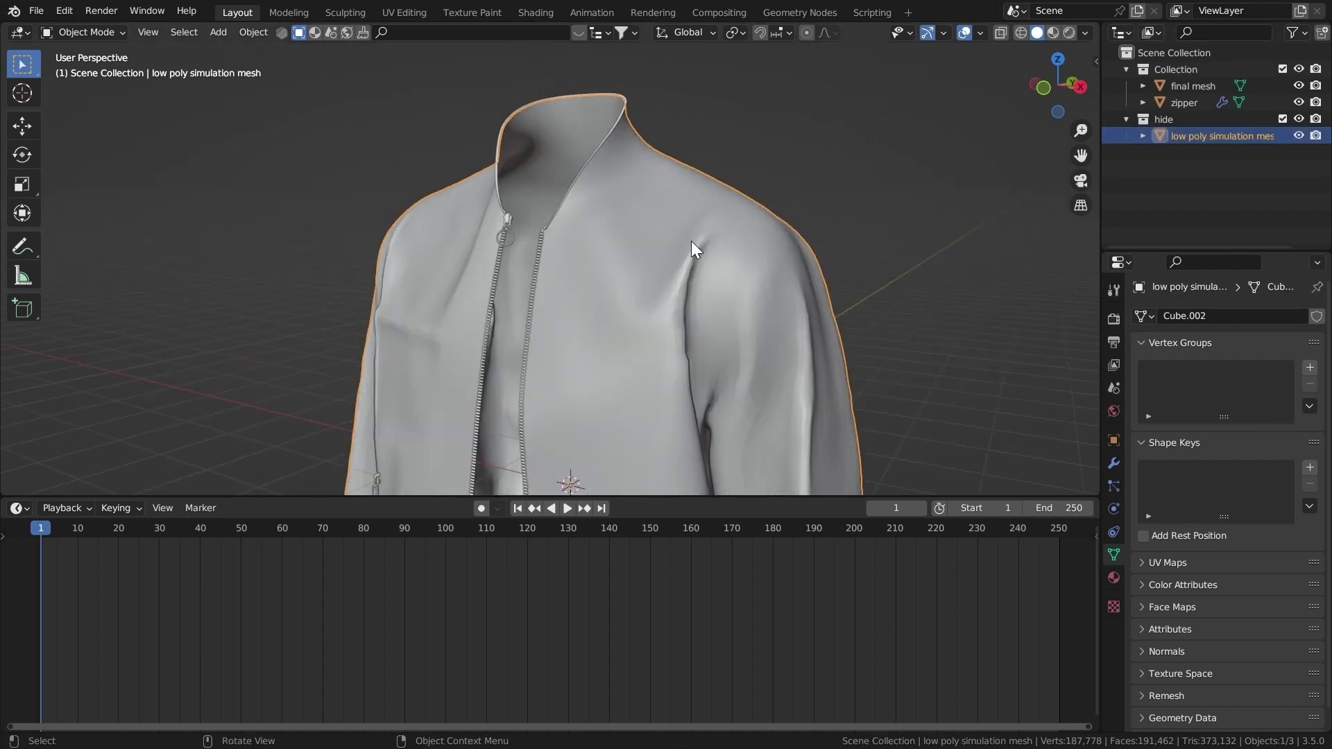
pyautogui.moveTo(685, 212); pyautogui.dragTo(739, 229, button='middle')
pyautogui.scroll(-2, 738, 229)
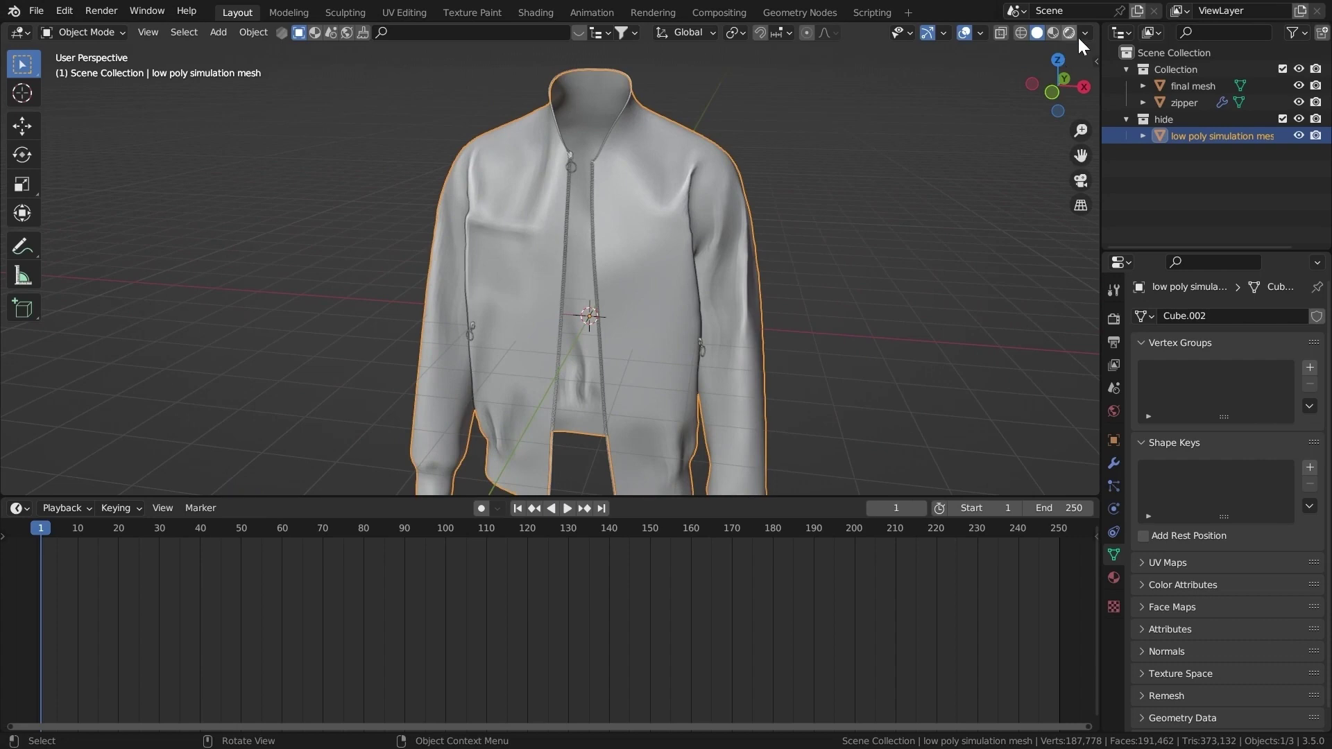
pyautogui.click(1085, 32)
pyautogui.click(1080, 258)
# Examine the jacket's chest, collar and shoulders in the enlarged viewport.
pyautogui.moveTo(641, 220)
pyautogui.mouseDown(button='middle')
pyautogui.moveTo(625, 202)
pyautogui.moveTo(670, 186)
pyautogui.moveTo(667, 277)
pyautogui.moveTo(664, 256)
pyautogui.mouseUp(button='middle')
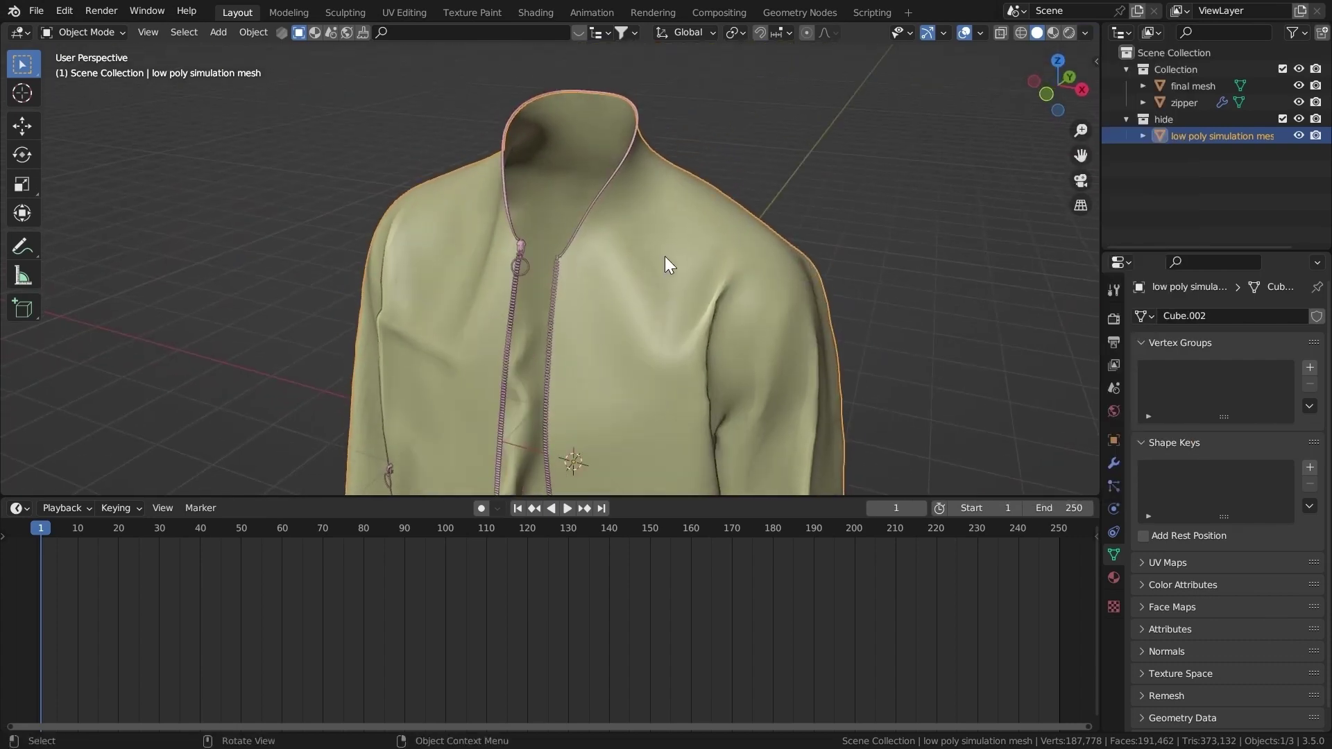
pyautogui.hotkey('ctrl', 'space')
pyautogui.scroll(-3, 729, 272)
pyautogui.keyDown('shift'); pyautogui.moveTo(756, 357); pyautogui.dragTo(731, 280, button='middle'); pyautogui.keyUp('shift')
pyautogui.hotkey('ctrl', 'space')
pyautogui.scroll(2, 663, 231)
pyautogui.moveTo(663, 232); pyautogui.dragTo(671, 160, button='middle')
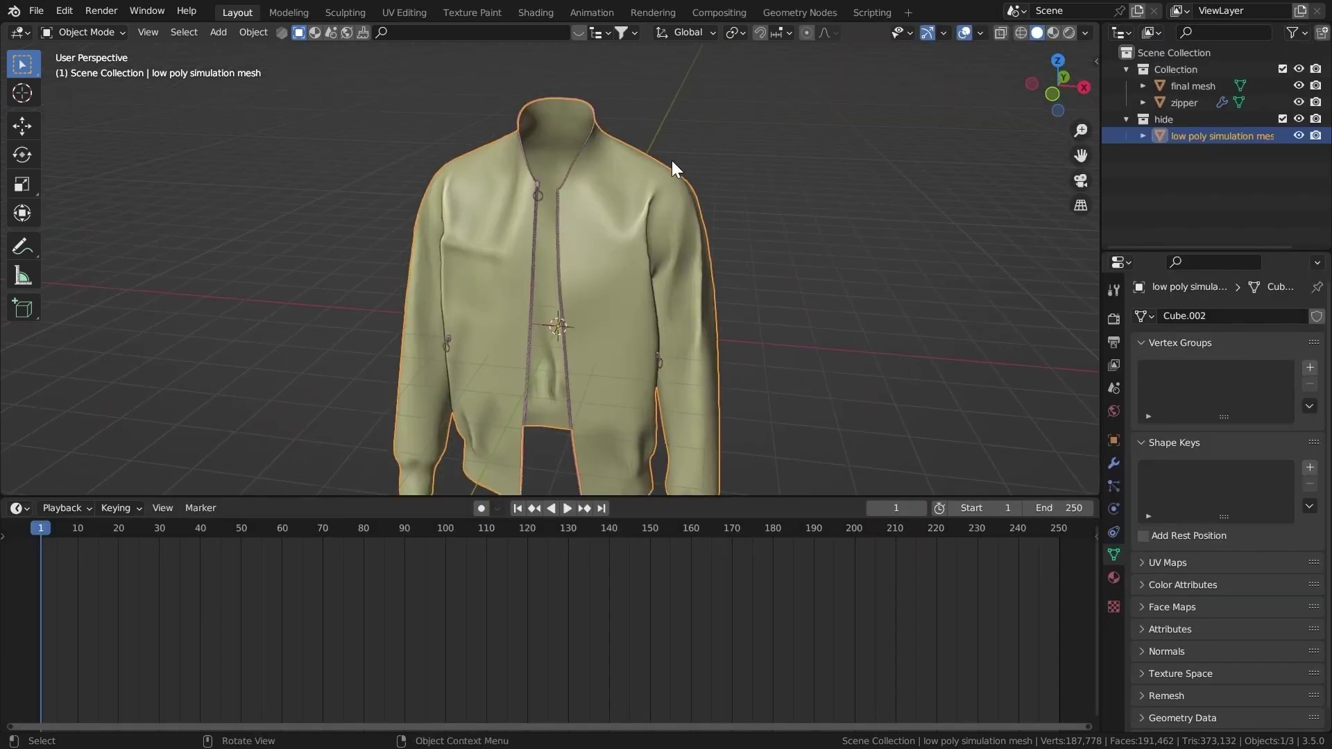
pyautogui.scroll(3, 531, 151)
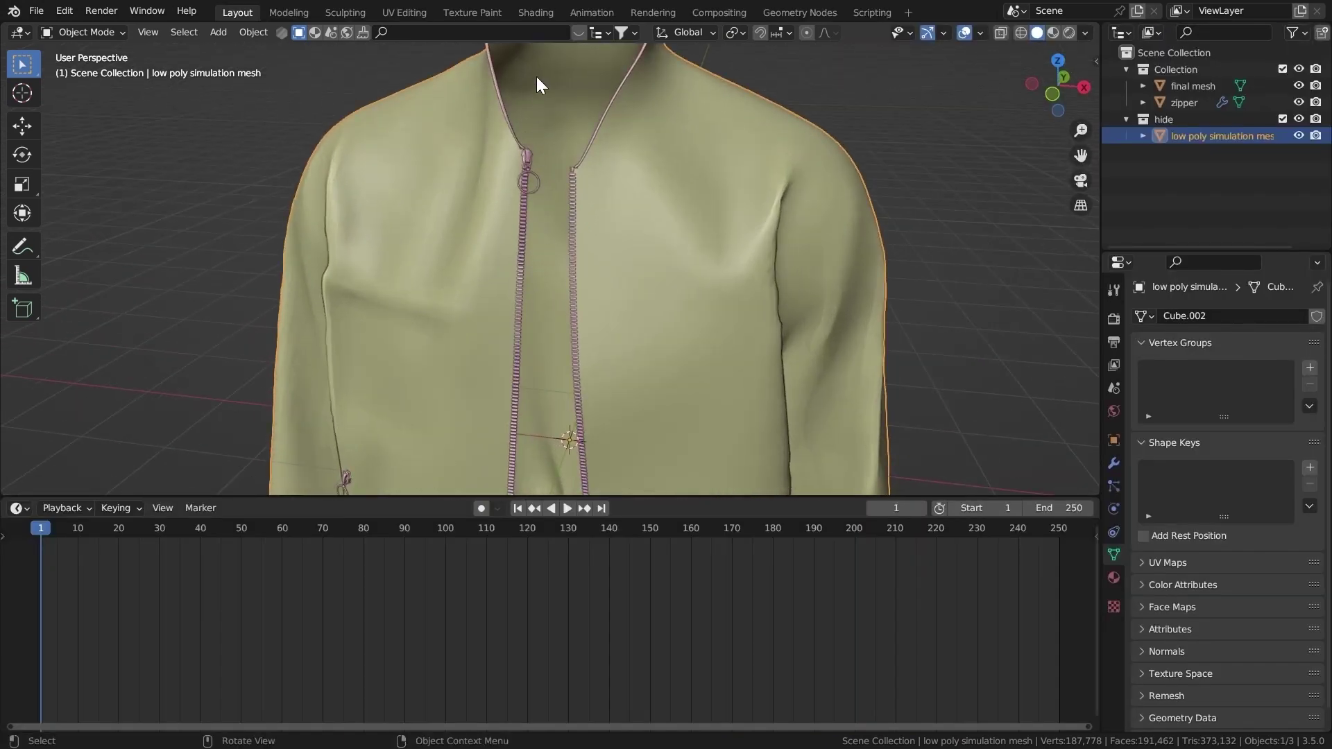
pyautogui.hotkey('ctrl', 'space')
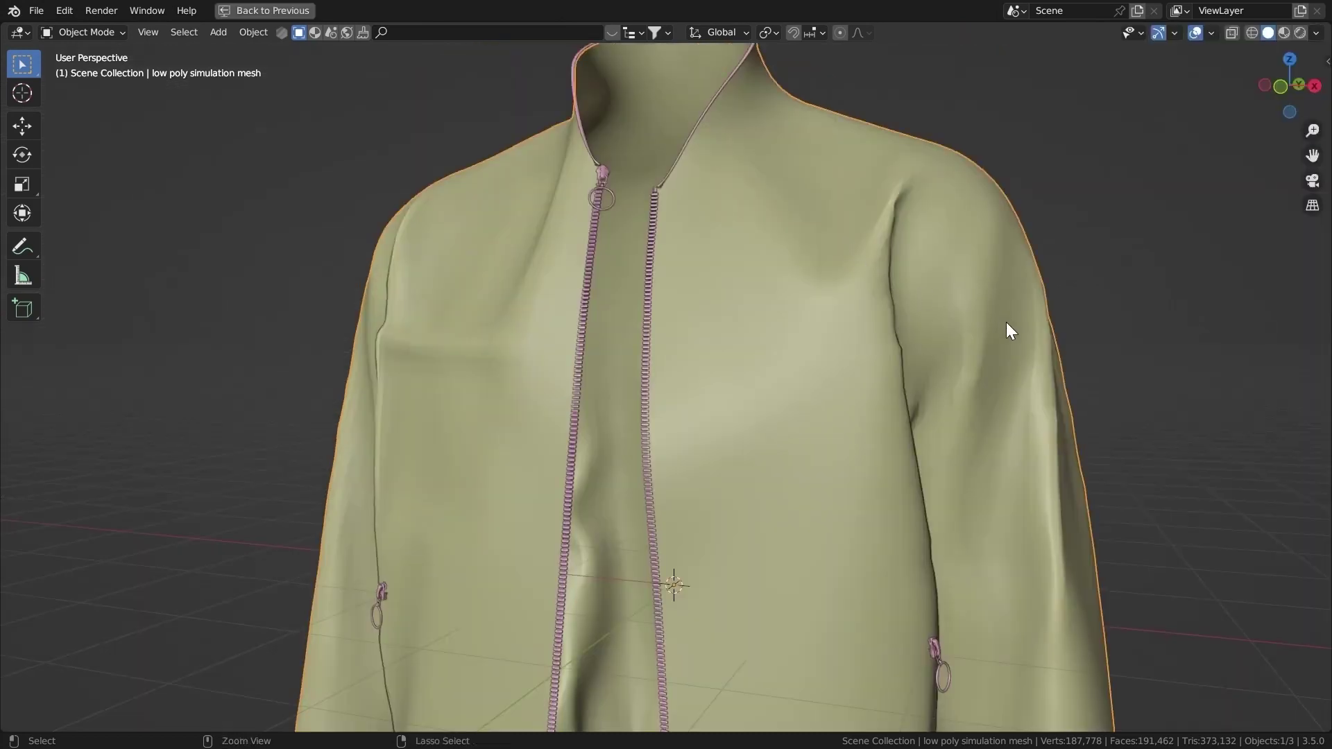
pyautogui.moveTo(1007, 324); pyautogui.dragTo(995, 338, button='middle')
# Sketch an annotation outline on the jacket's chest beside the zipper, erase it and return to the selection tool.
pyautogui.click(22, 246)
pyautogui.moveTo(825, 349)
pyautogui.mouseDown()
pyautogui.moveTo(702, 349)
pyautogui.moveTo(713, 470)
pyautogui.mouseUp()
pyautogui.moveTo(854, 409)
pyautogui.keyDown('ctrl'); pyautogui.mouseDown()
pyautogui.moveTo(830, 346)
pyautogui.moveTo(776, 509)
pyautogui.moveTo(664, 385)
pyautogui.mouseUp(); pyautogui.keyUp('ctrl')
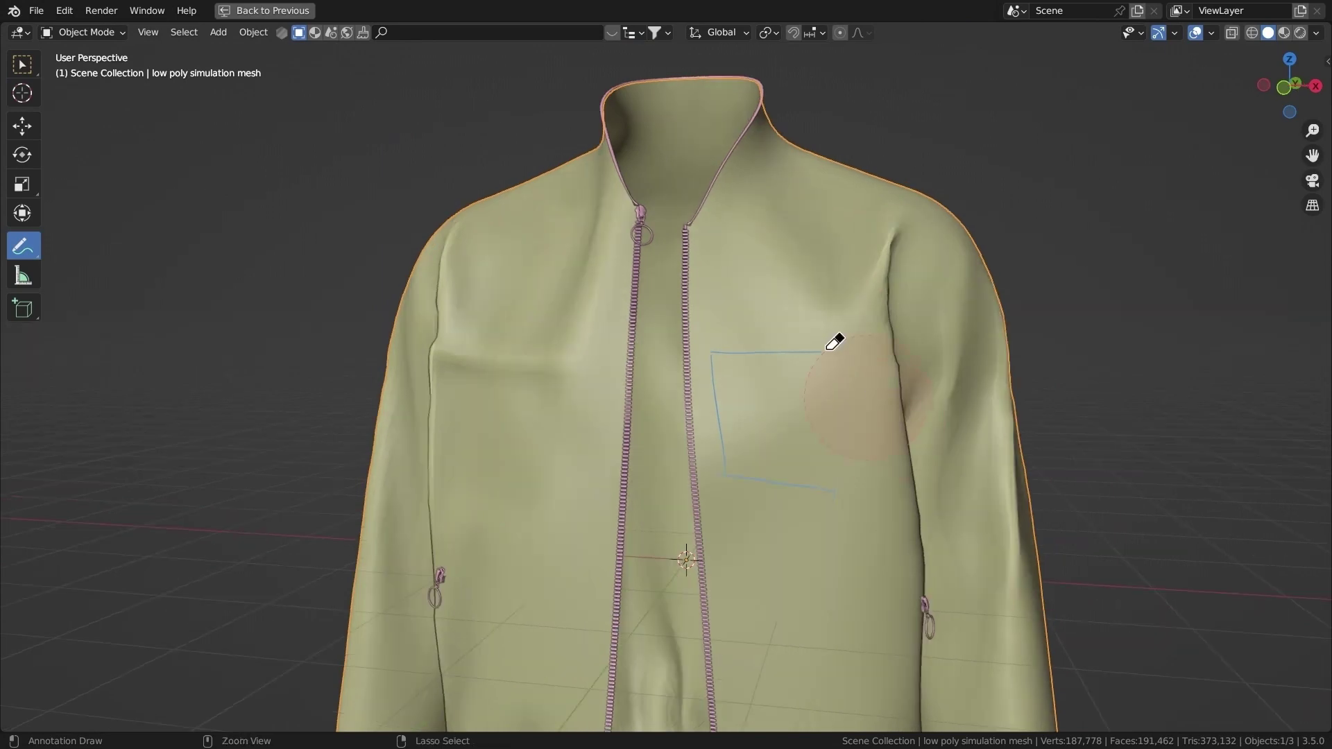
pyautogui.click(17, 69)
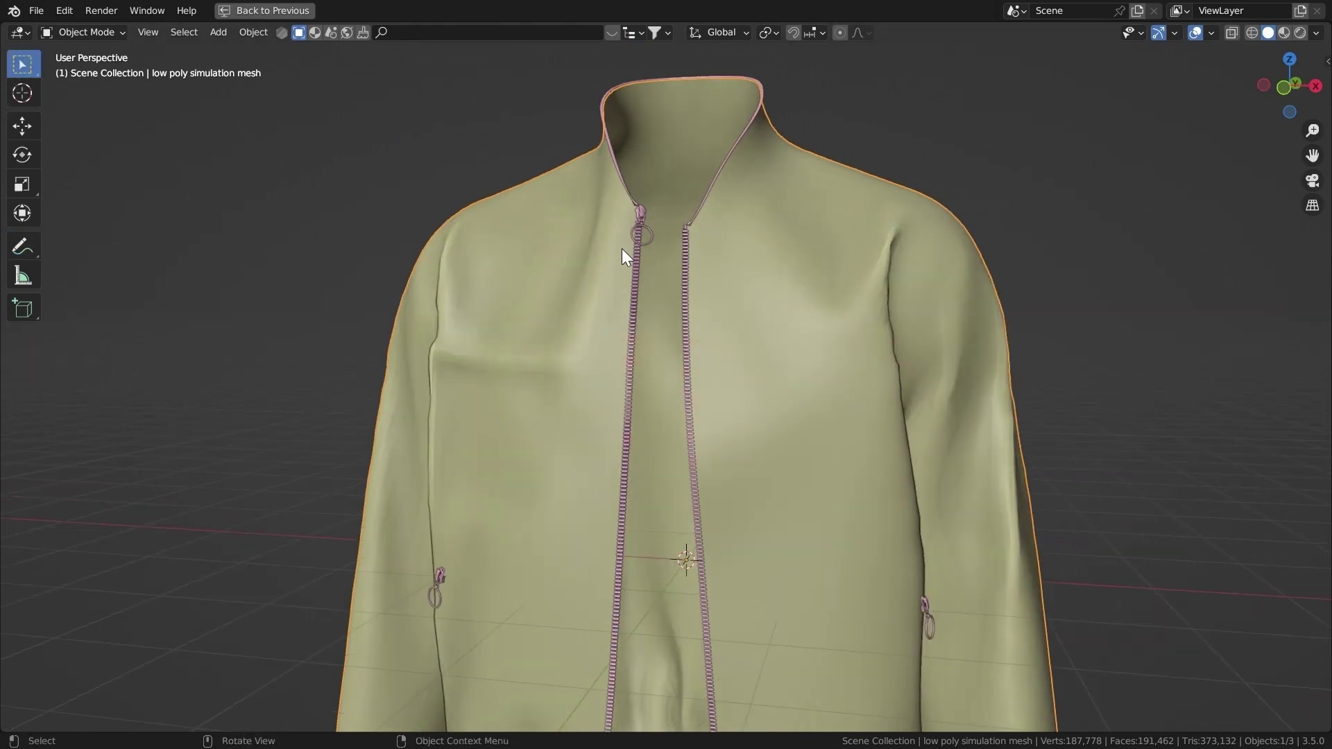
# Exclude the collection holding the final mesh and zipper from the view layer.
pyautogui.hotkey('ctrl', 'space')
pyautogui.moveTo(674, 260); pyautogui.dragTo(778, 260, button='middle')
pyautogui.scroll(-2, 776, 267)
pyautogui.moveTo(674, 229); pyautogui.dragTo(682, 231, button='middle')
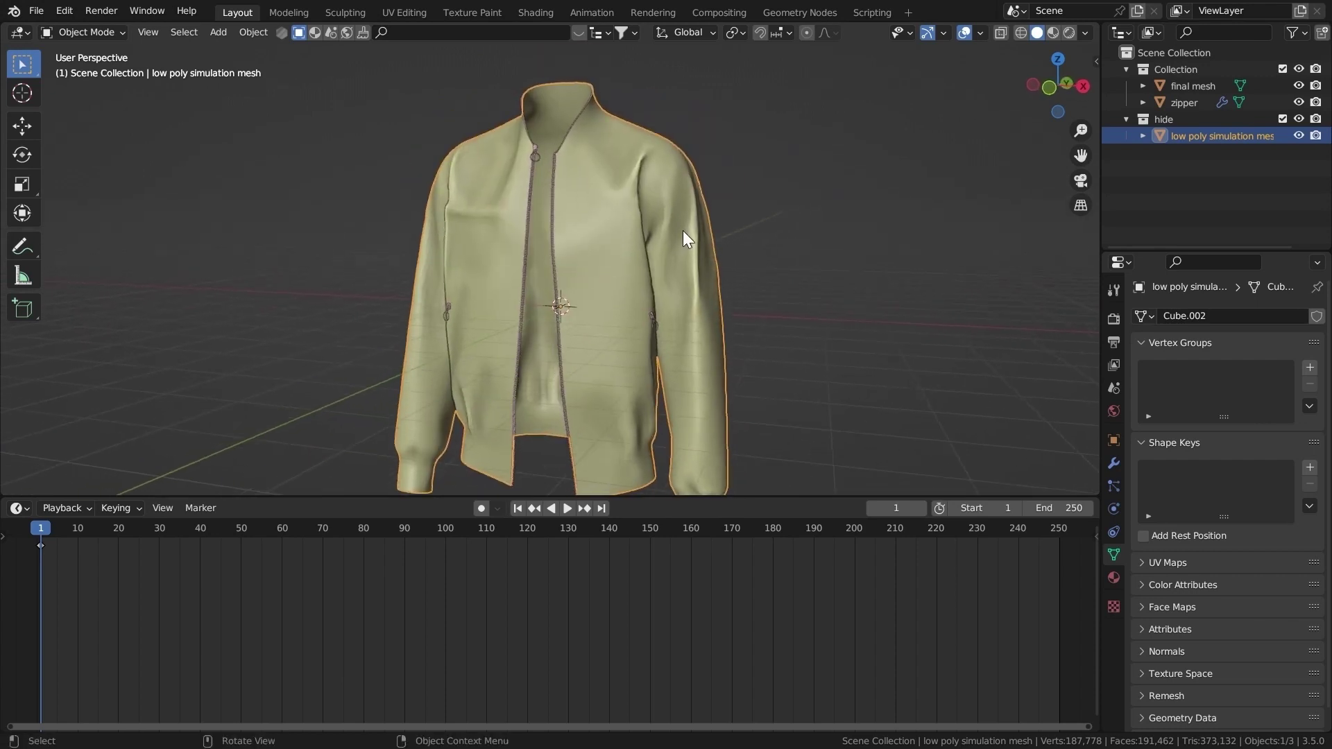
pyautogui.click(1282, 68)
pyautogui.press('Tab')
pyautogui.moveTo(591, 199); pyautogui.dragTo(357, 210, button='middle')
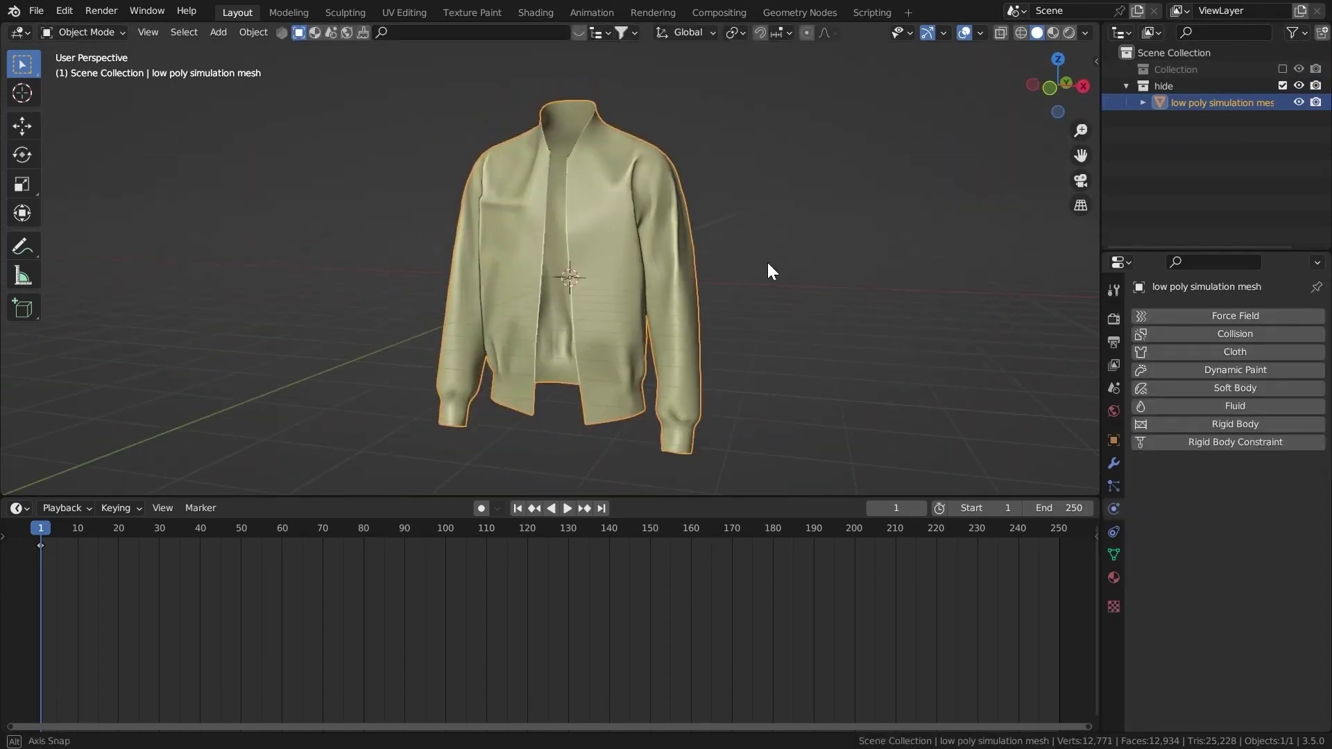
# Add Cloth physics to the low poly simulation mesh and set its bending damping to 2.
pyautogui.click(1203, 358)
pyautogui.scroll(-3, 1207, 444)
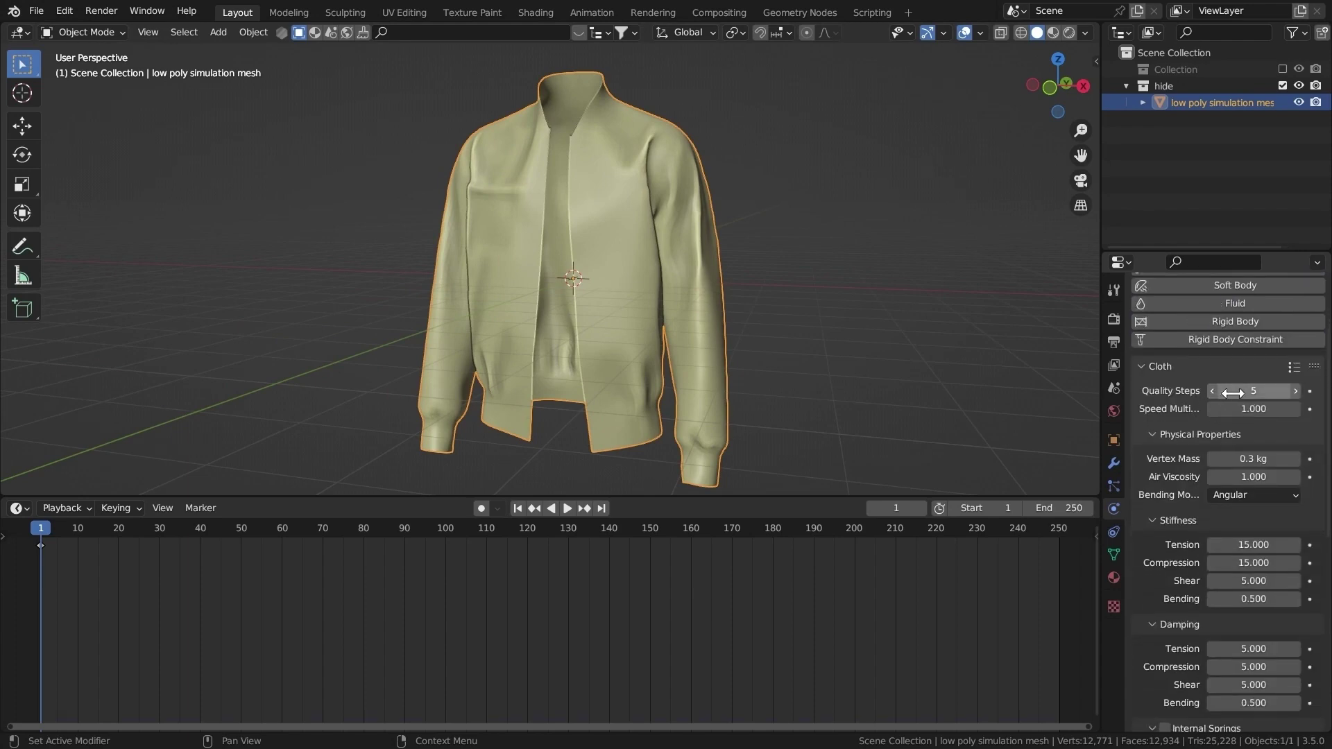
pyautogui.scroll(-10, 1172, 399)
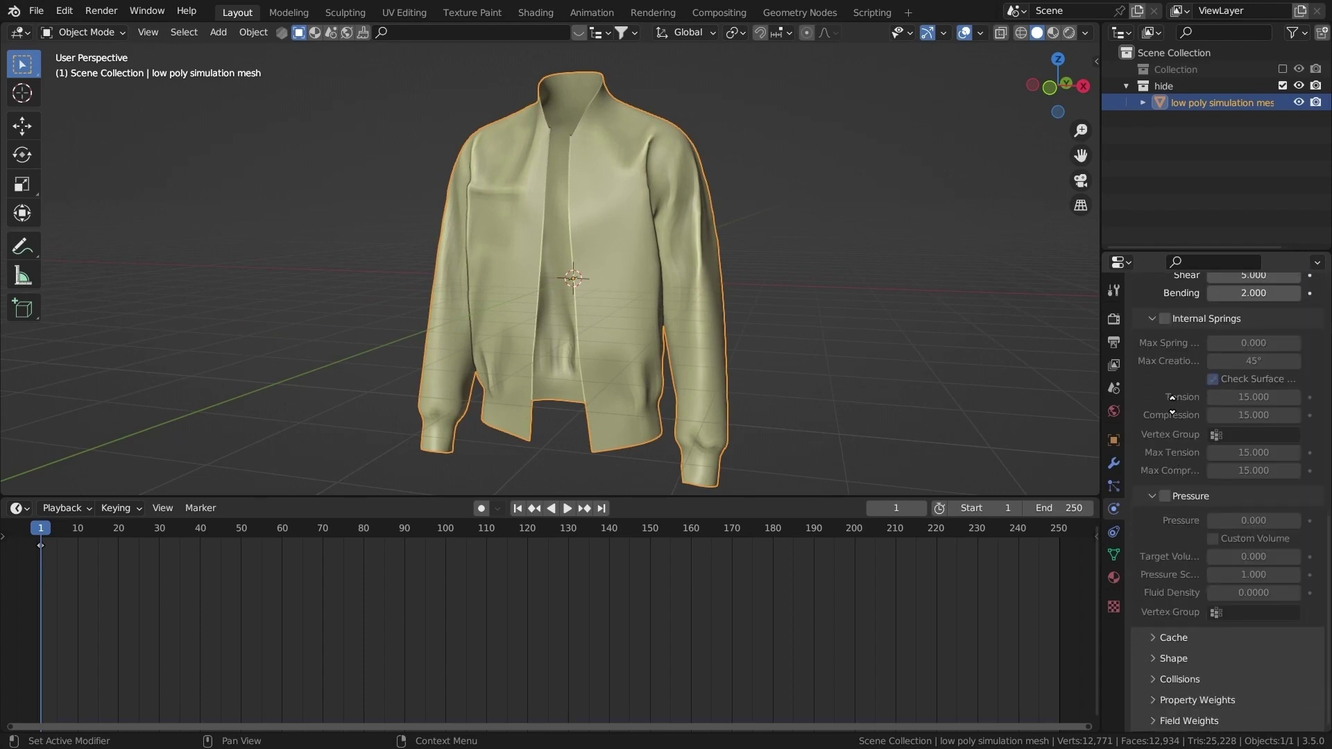
# Set the cloth's collision quality to 3, enable self collisions, and set both object and self collision distances to 0.003 m.
pyautogui.click(1155, 638)
pyautogui.scroll(-8, 1207, 541)
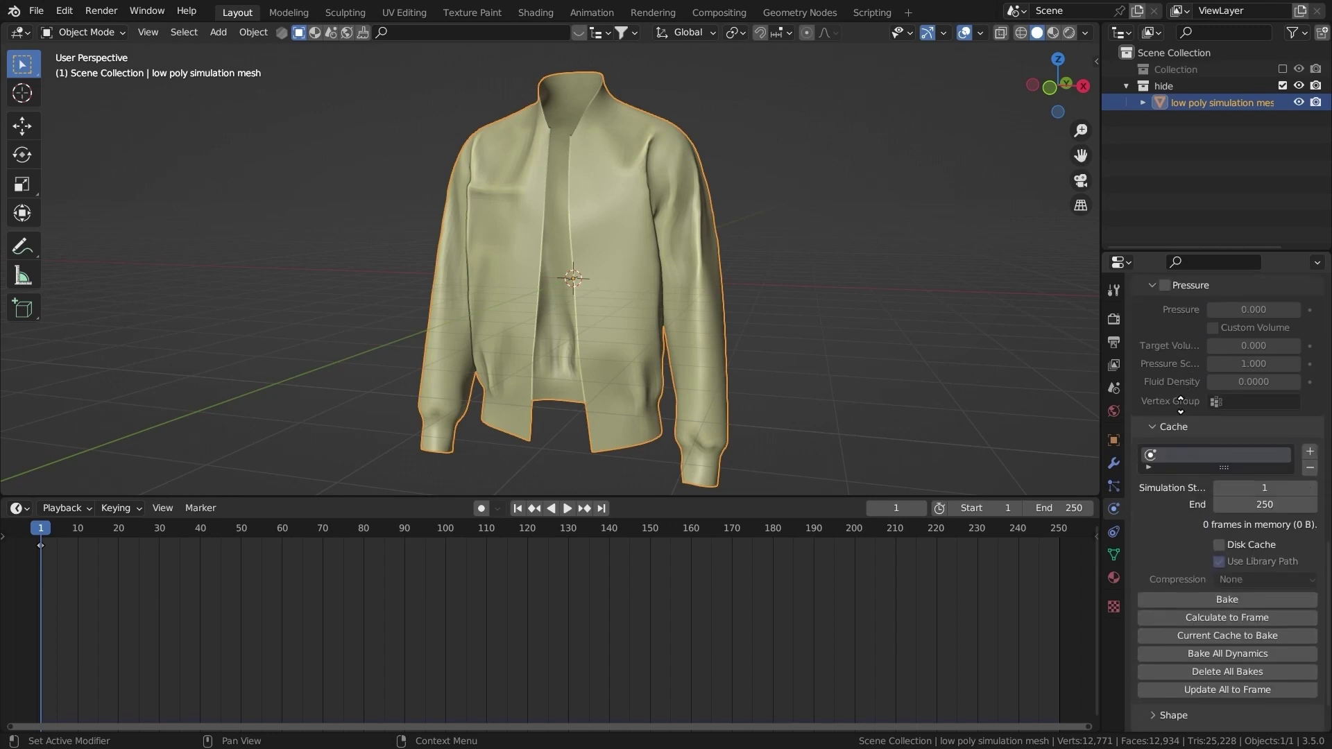
pyautogui.click(1174, 661)
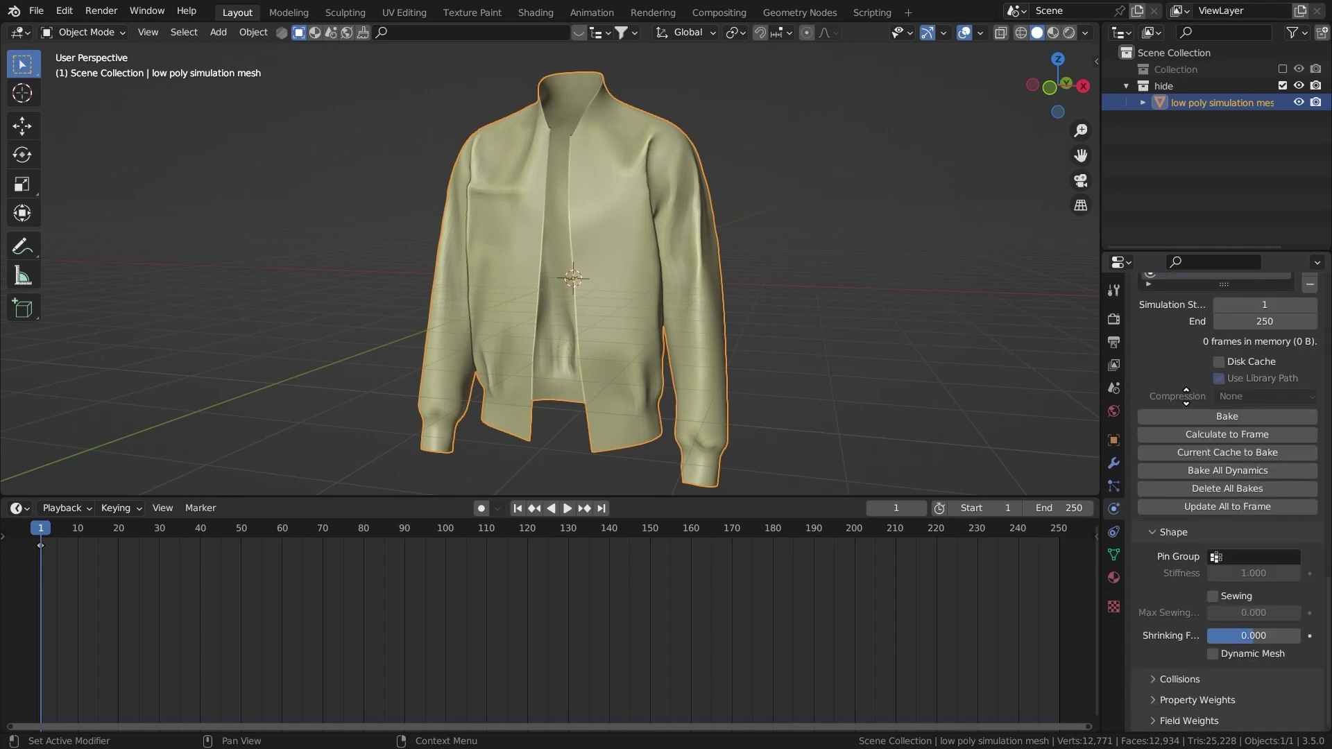
pyautogui.click(1170, 547)
pyautogui.click(1179, 679)
pyautogui.scroll(-8, 1172, 624)
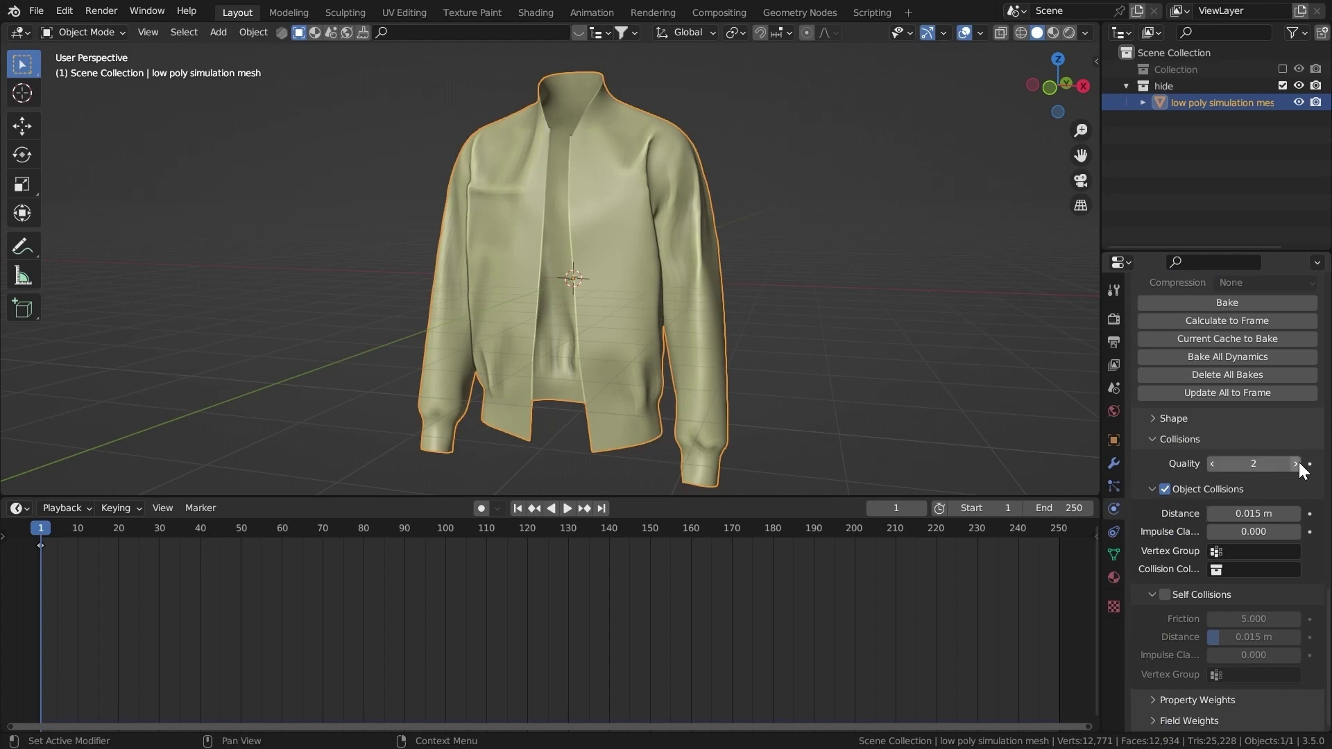
pyautogui.click(1296, 464)
pyautogui.click(1251, 513)
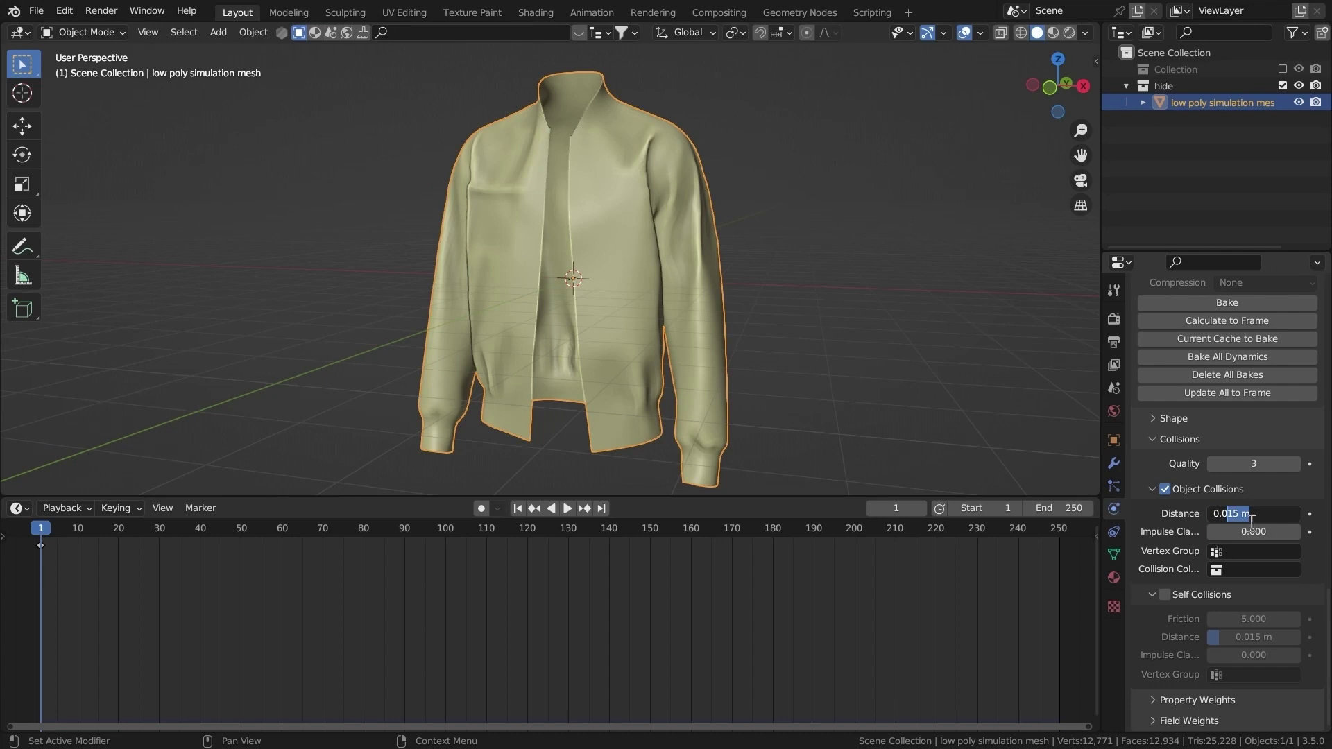
pyautogui.write('003')
pyautogui.press('Return')
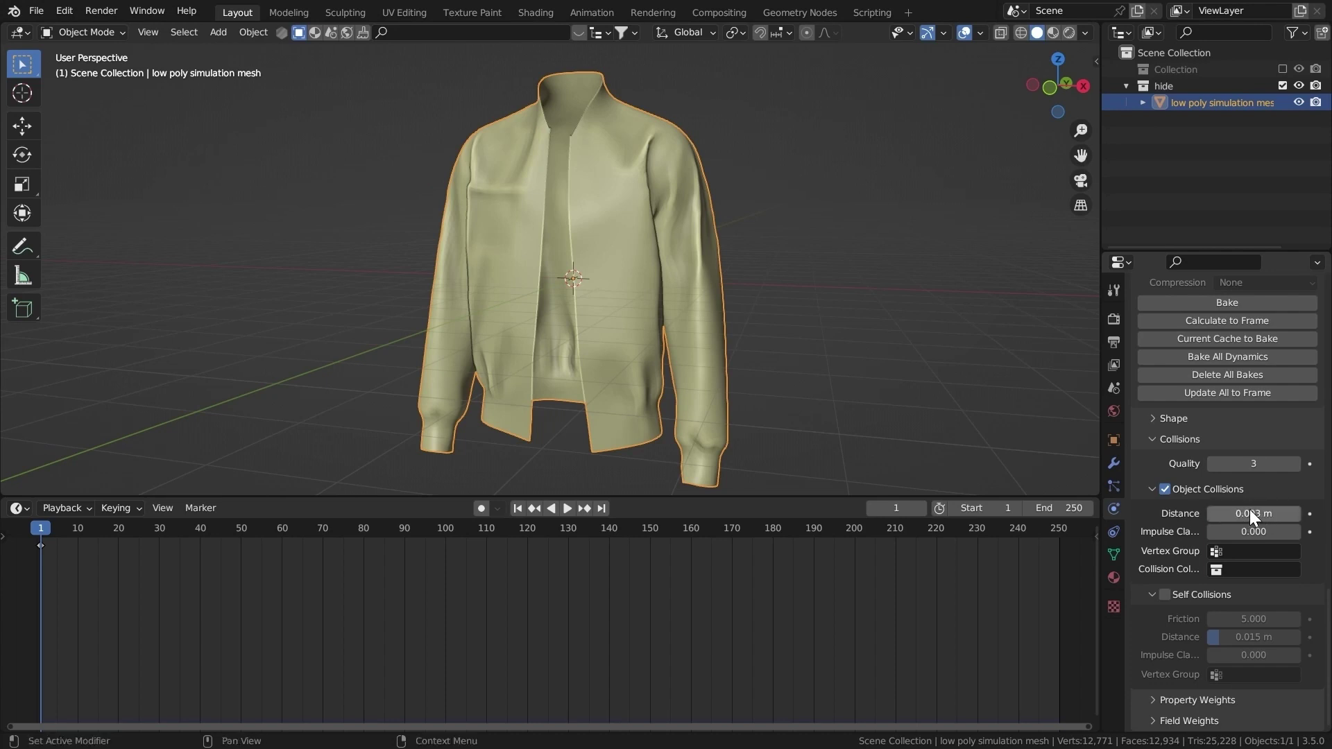
pyautogui.click(1172, 598)
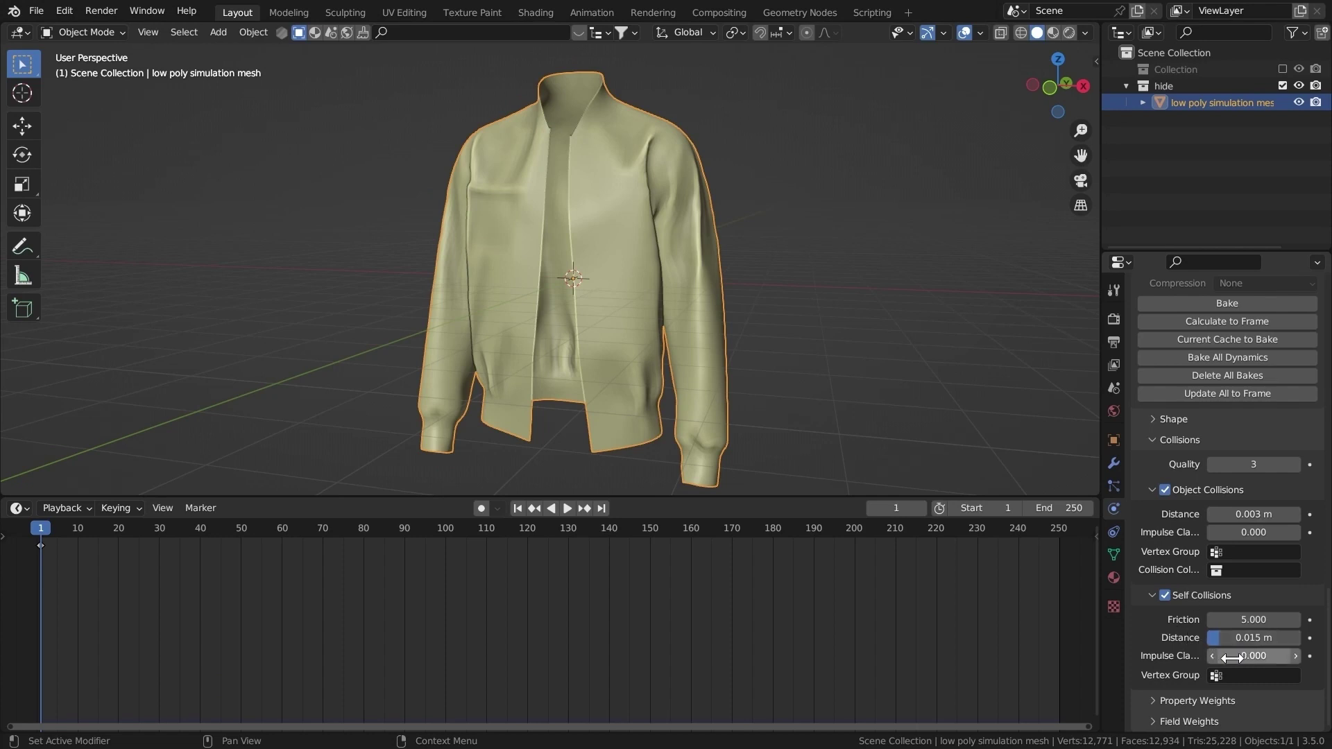
pyautogui.moveTo(1253, 644); pyautogui.dragTo(1232, 645)
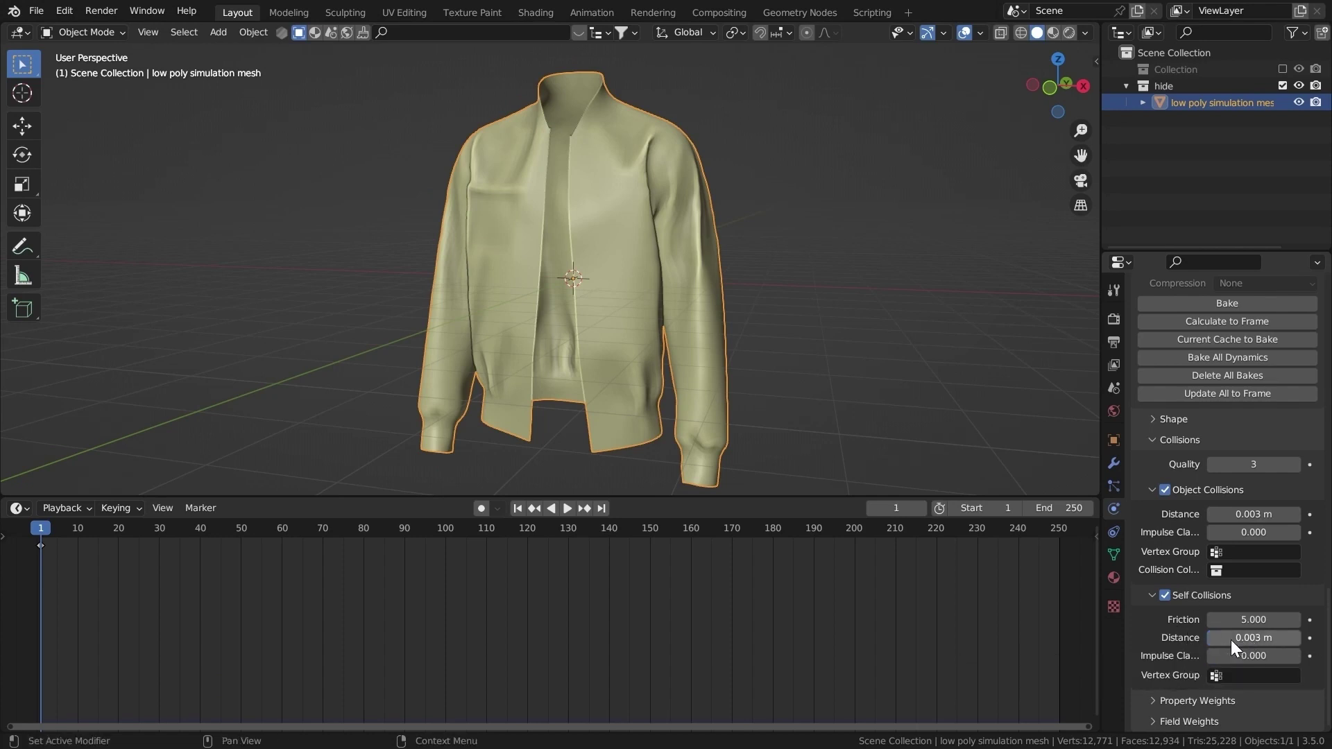
# Set the cloth's gravity field weight to 0 and widen the properties editor.
pyautogui.click(1186, 701)
pyautogui.scroll(-3, 1184, 607)
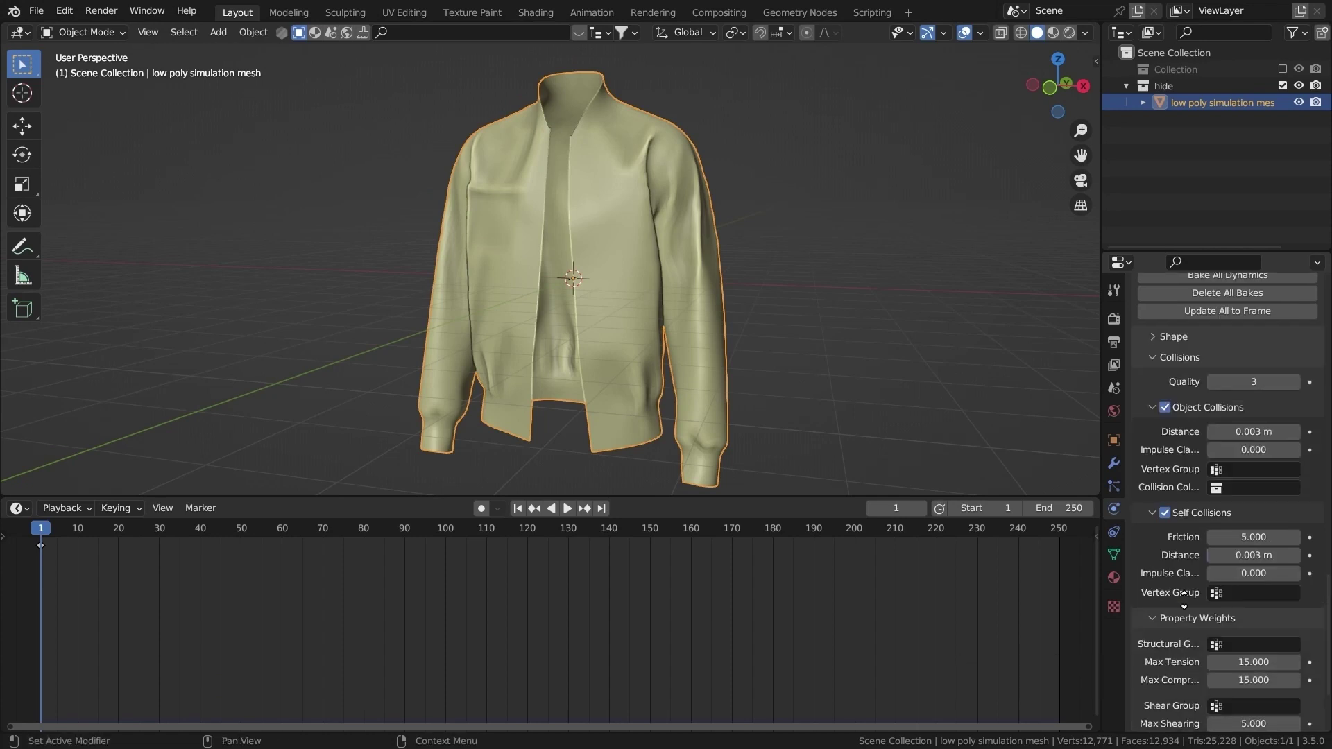
pyautogui.scroll(-3, 1177, 566)
pyautogui.click(1187, 721)
pyautogui.scroll(-9, 1220, 555)
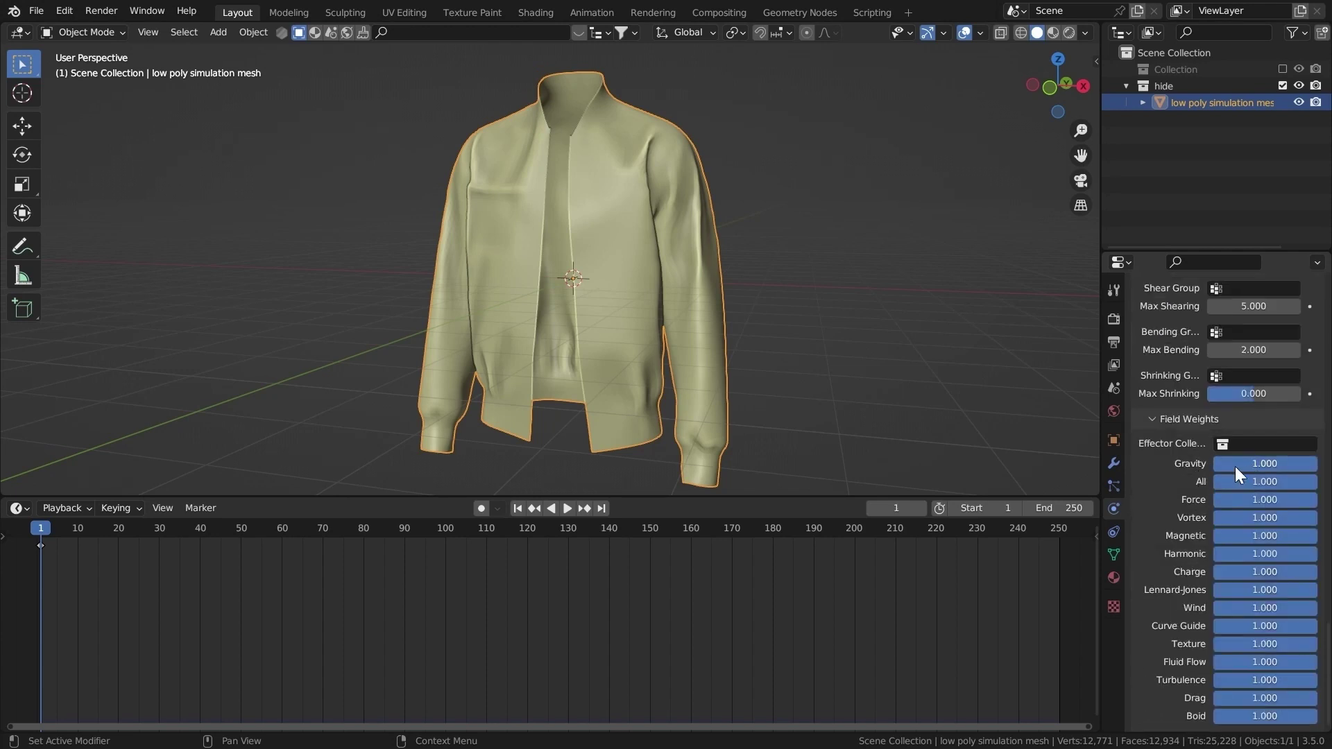
pyautogui.moveTo(1256, 466); pyautogui.dragTo(1108, 459)
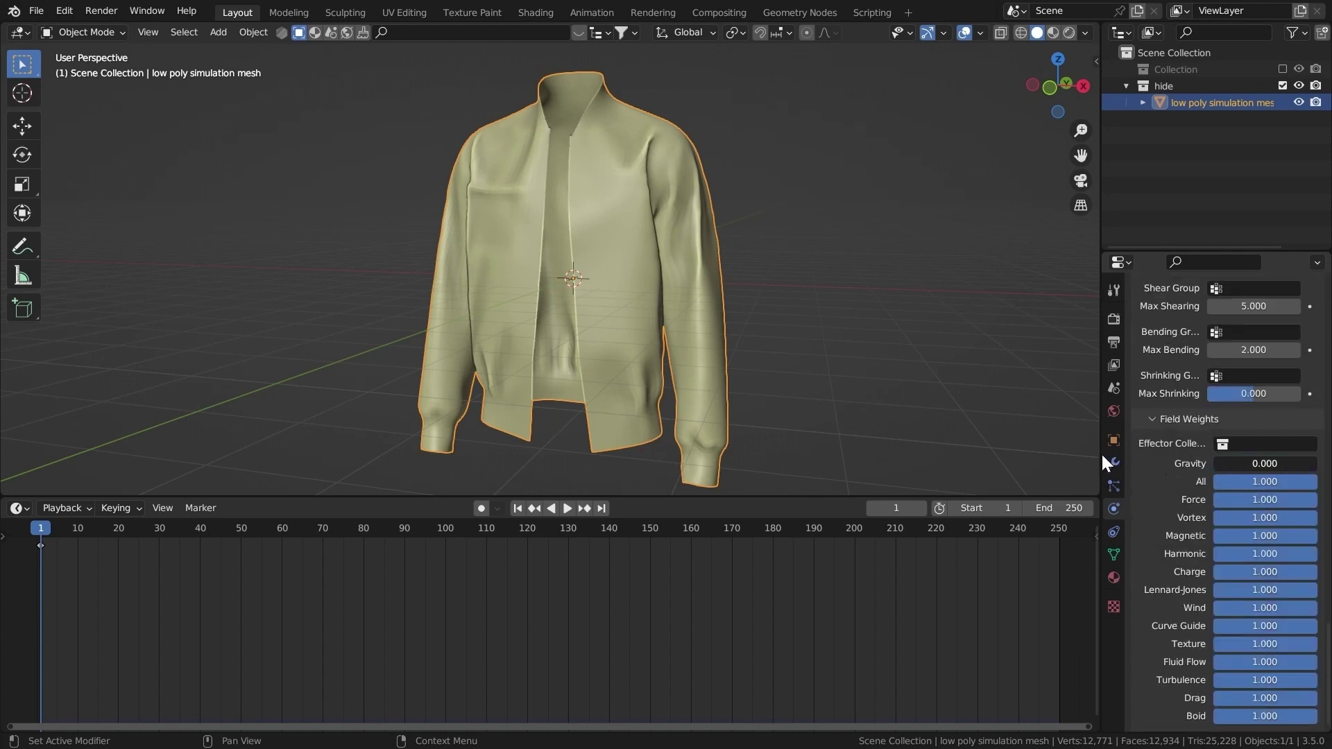
pyautogui.scroll(15, 1278, 481)
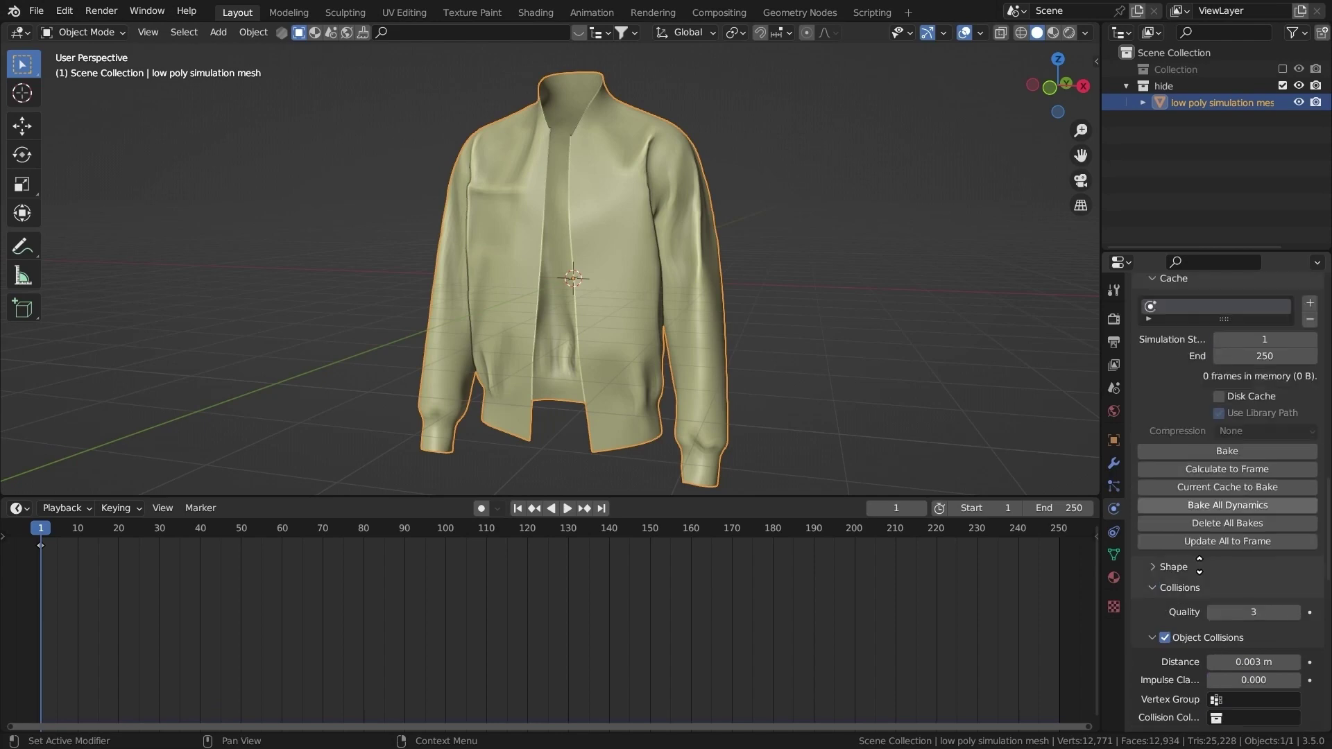
pyautogui.scroll(10, 1194, 590)
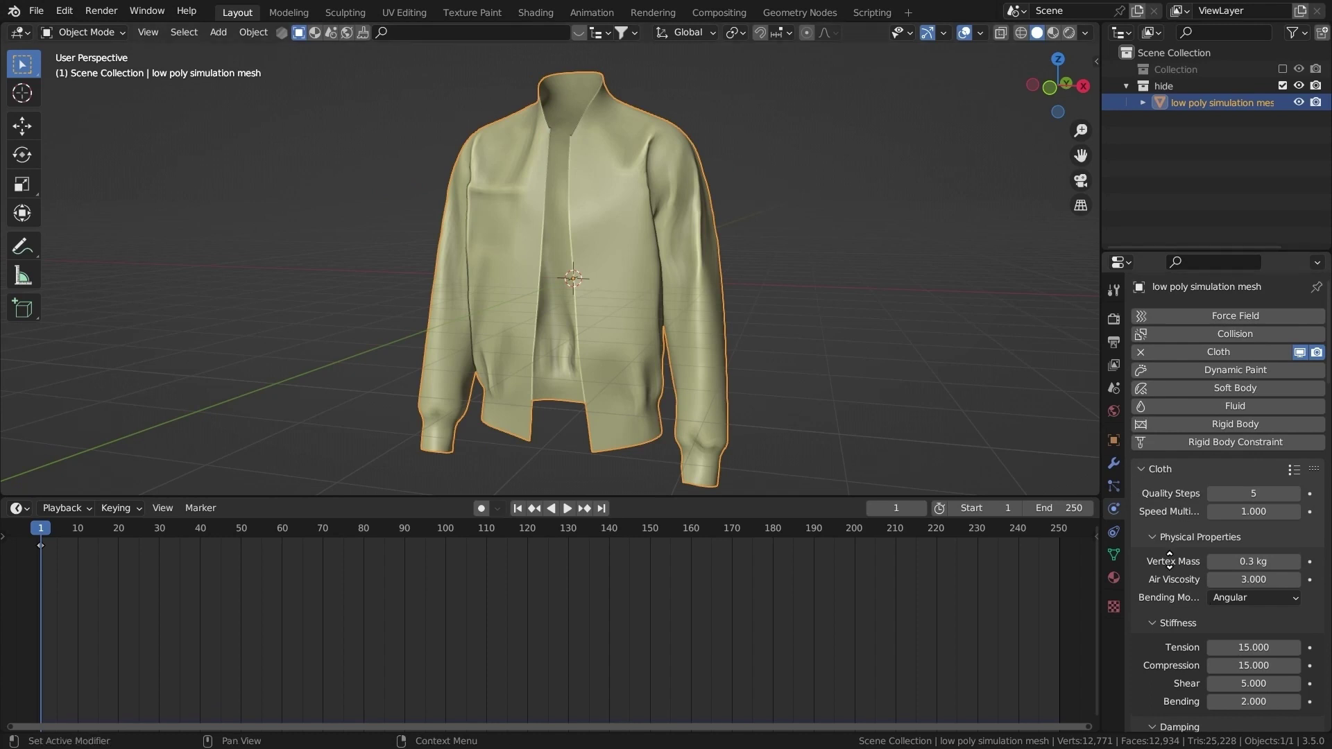
pyautogui.moveTo(1103, 454); pyautogui.dragTo(1020, 446)
# Add a Turbulence force field at the world origin inside the jacket.
pyautogui.scroll(-4, 764, 290)
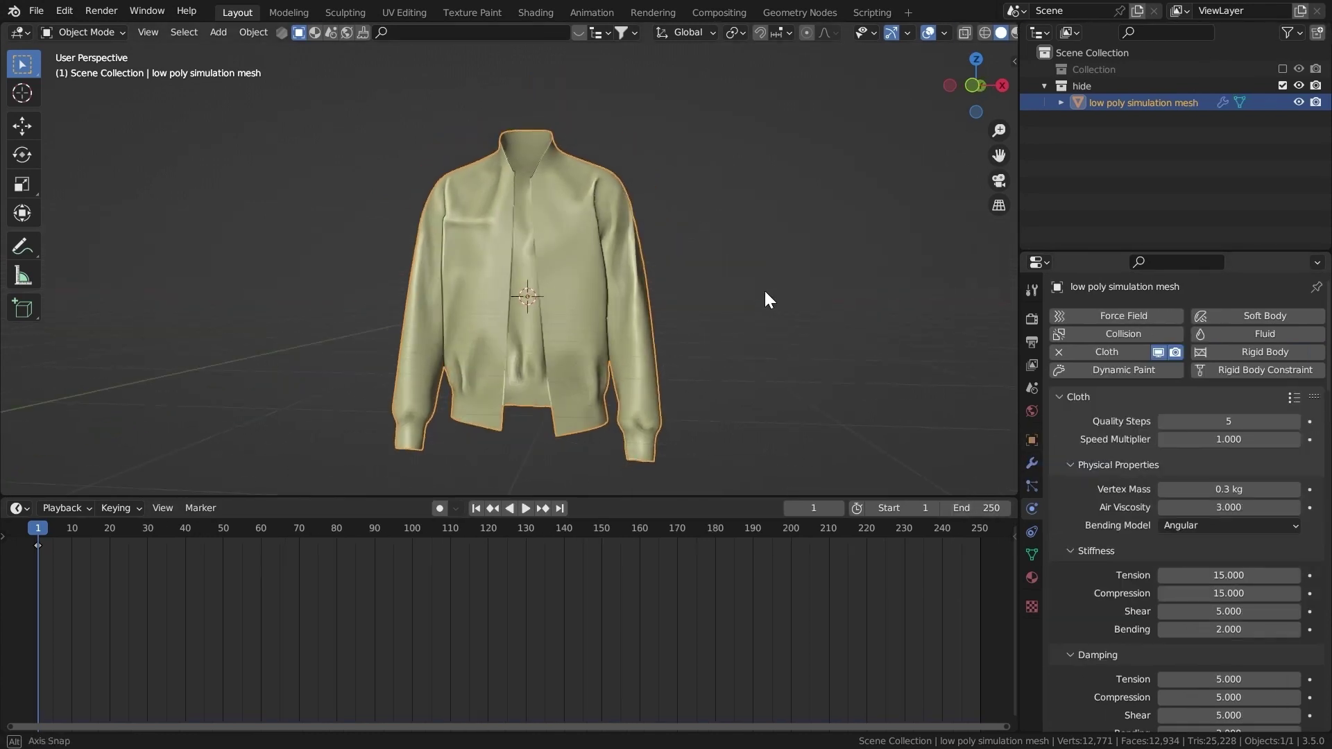
pyautogui.moveTo(642, 272); pyautogui.dragTo(686, 265, button='middle')
pyautogui.scroll(3, 663, 272)
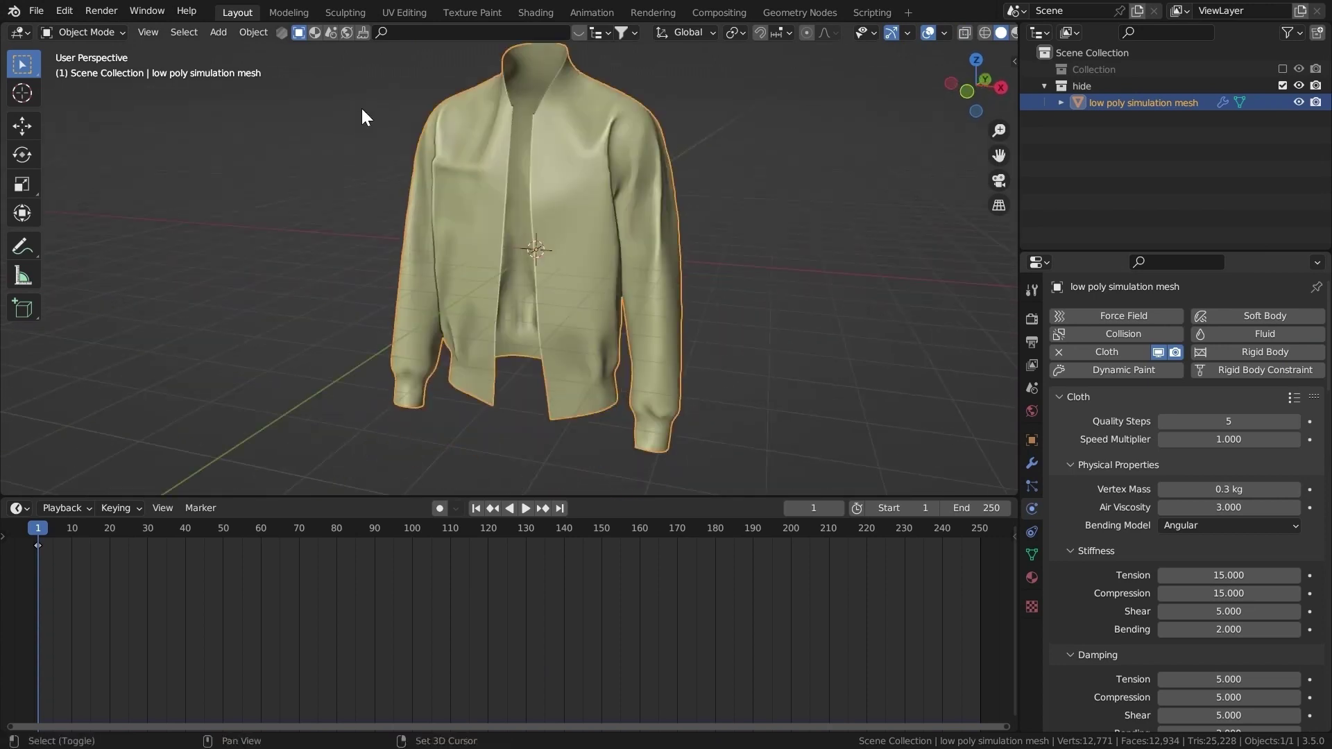
pyautogui.hotkey('shift', 'a')
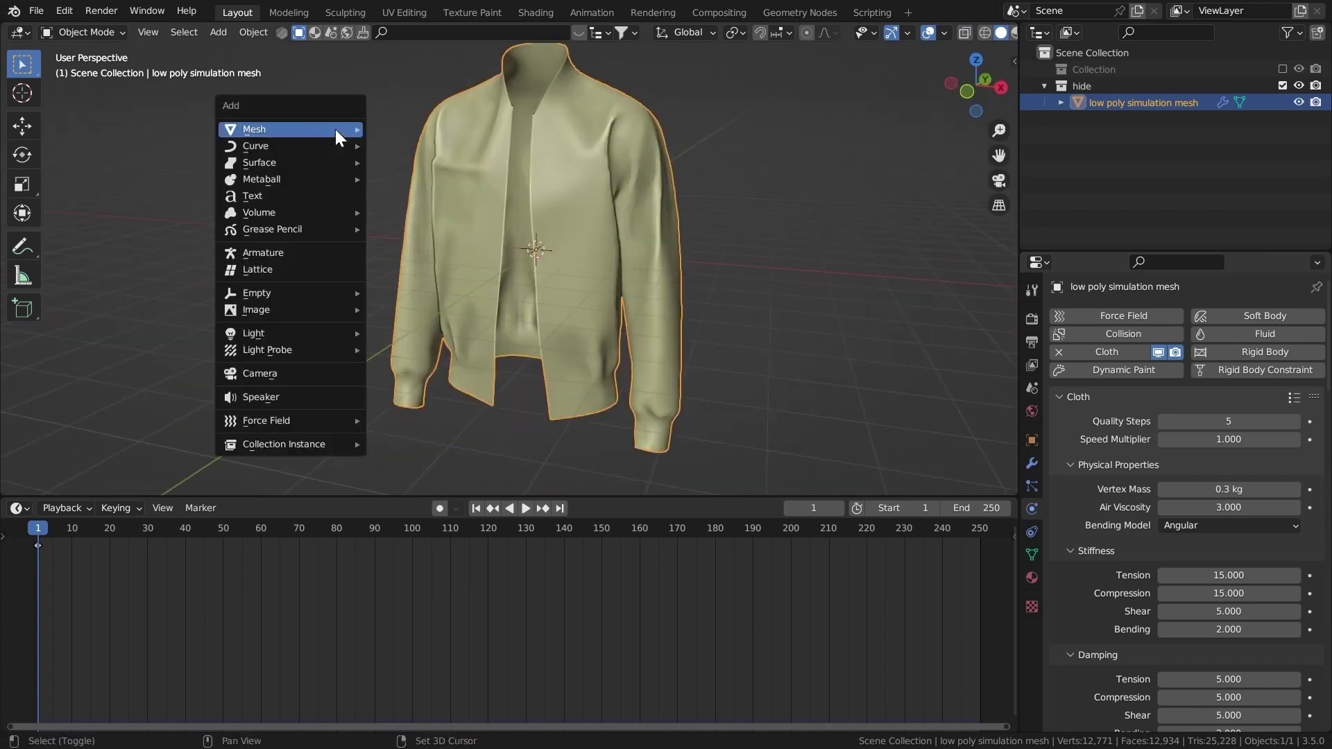
pyautogui.moveTo(321, 421)
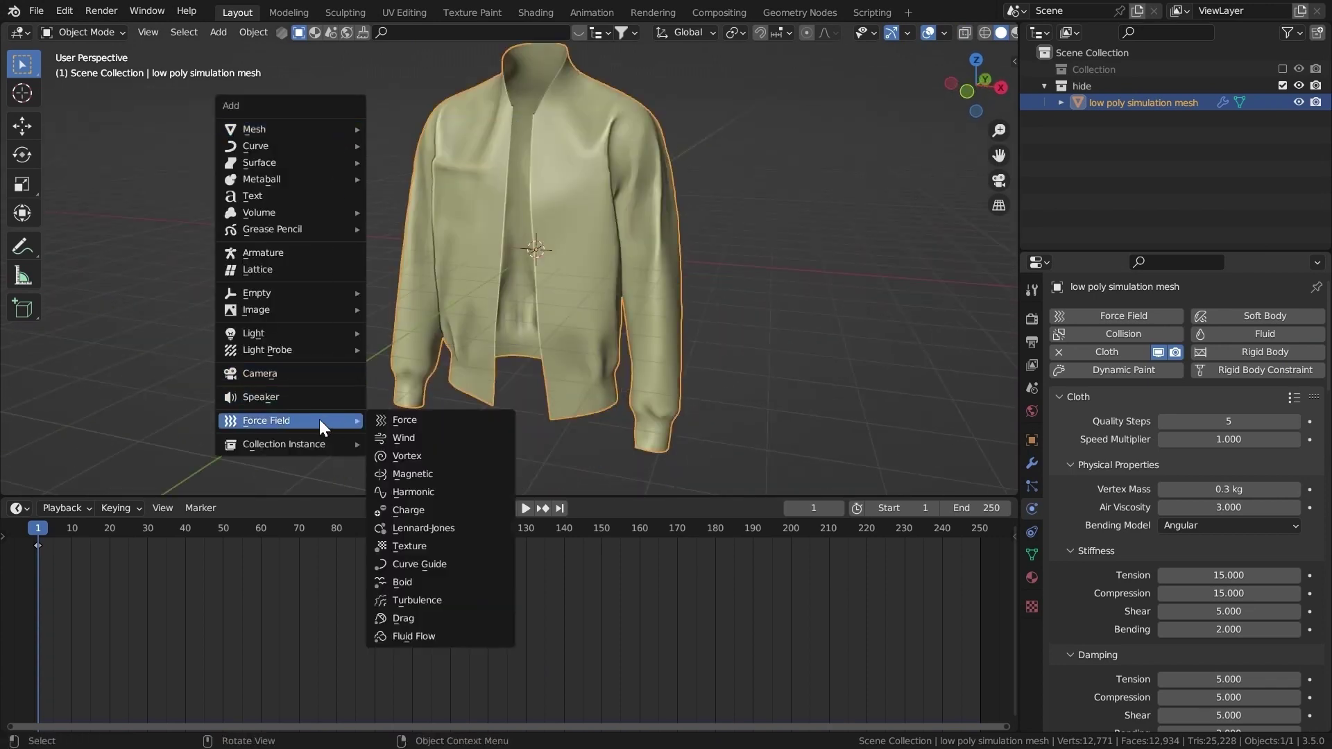
pyautogui.click(434, 599)
pyautogui.moveTo(803, 288)
pyautogui.mouseDown(button='middle')
pyautogui.moveTo(768, 267)
pyautogui.moveTo(785, 283)
pyautogui.mouseUp(button='middle')
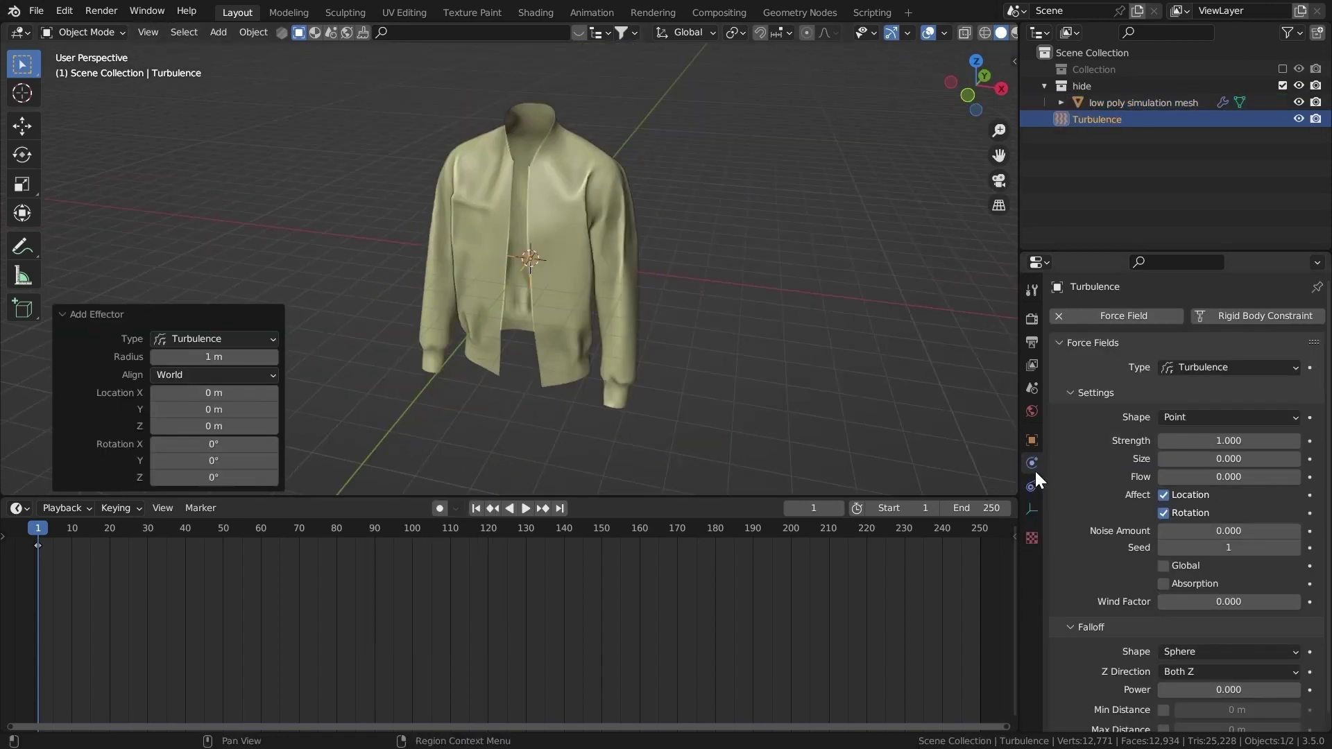
# Set the turbulence field's strength to 1000 and its size to 1.
pyautogui.click(1219, 440)
pyautogui.write('1000')
pyautogui.press('Return')
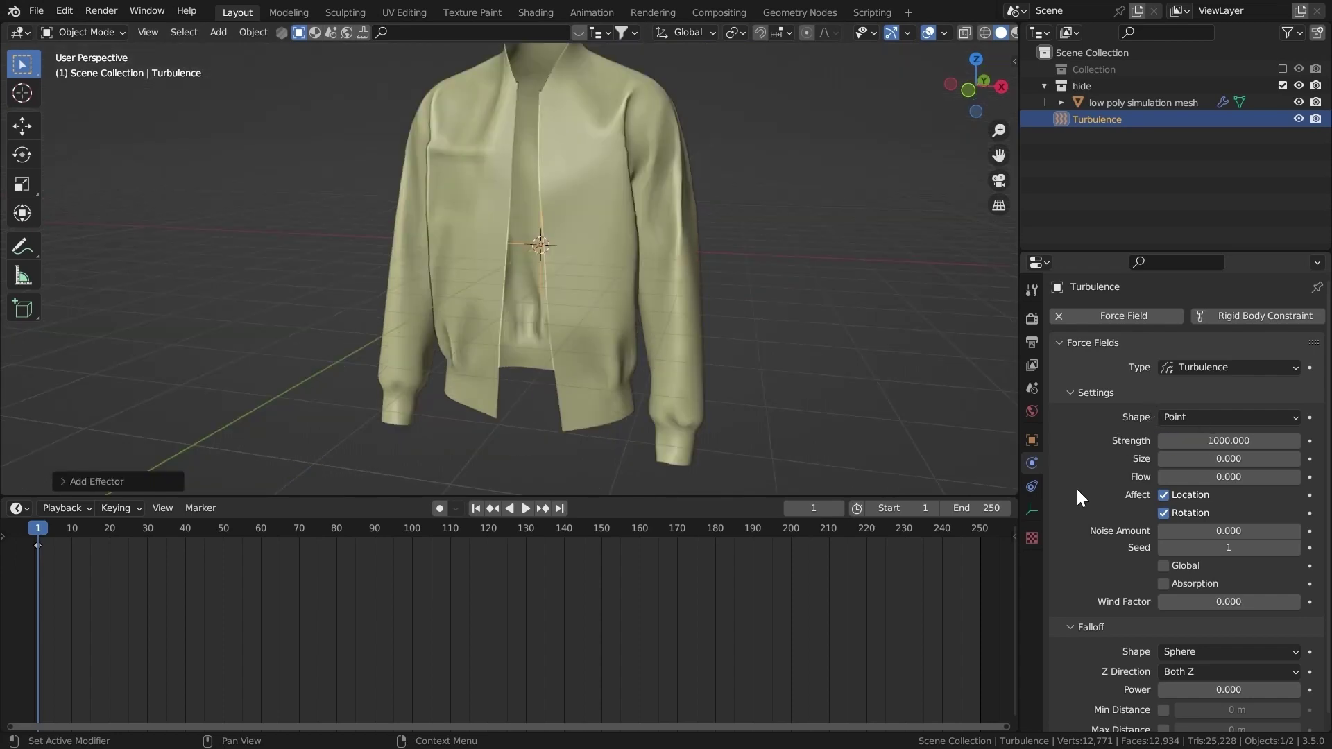
pyautogui.click(1173, 459)
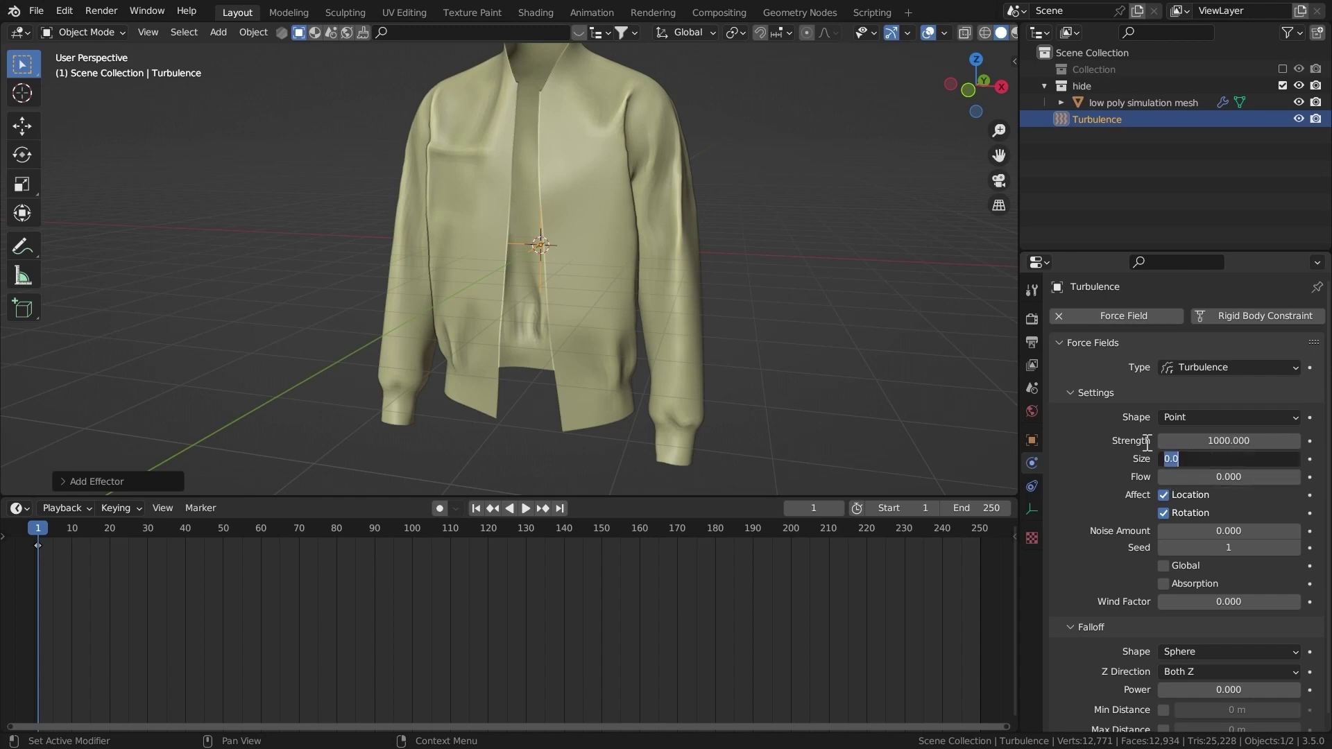
pyautogui.write('1')
pyautogui.press('Return')
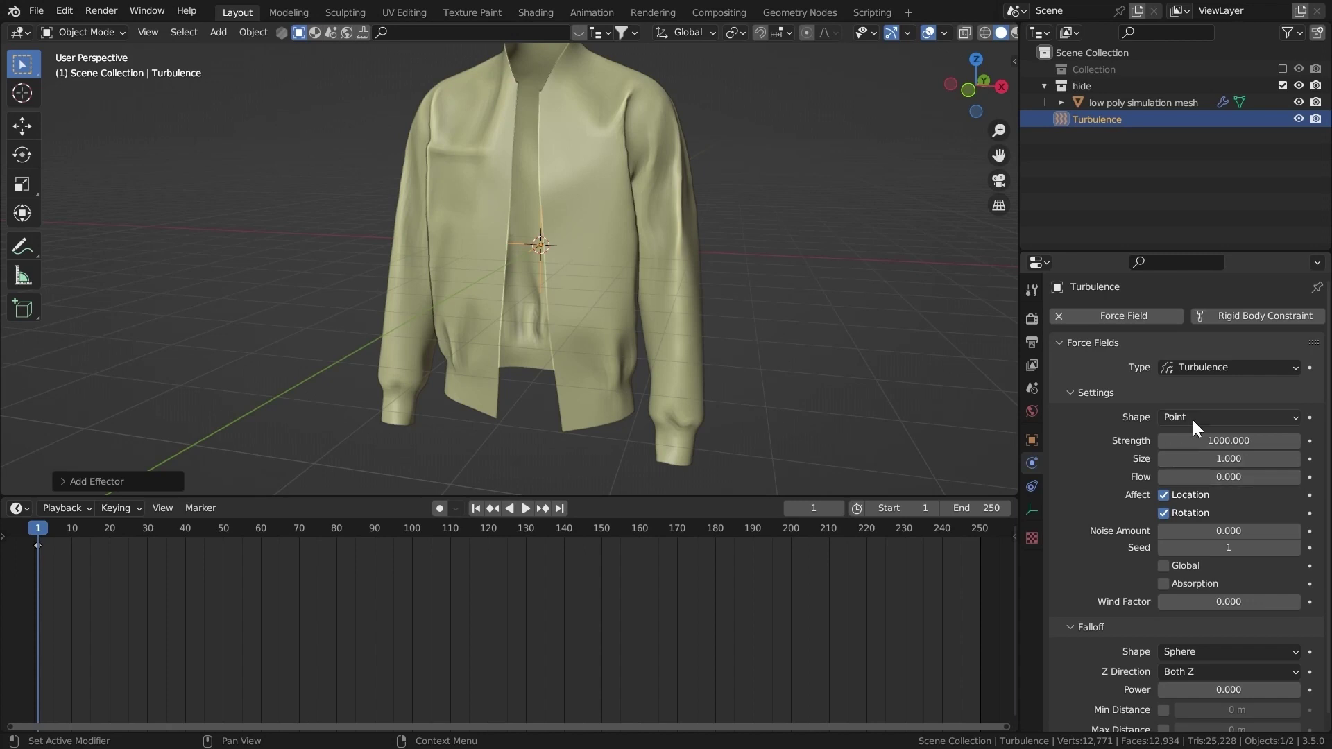
# Examine the low poly simulation mesh around the turbulence field from several angles.
pyautogui.moveTo(701, 273); pyautogui.dragTo(781, 316, button='middle')
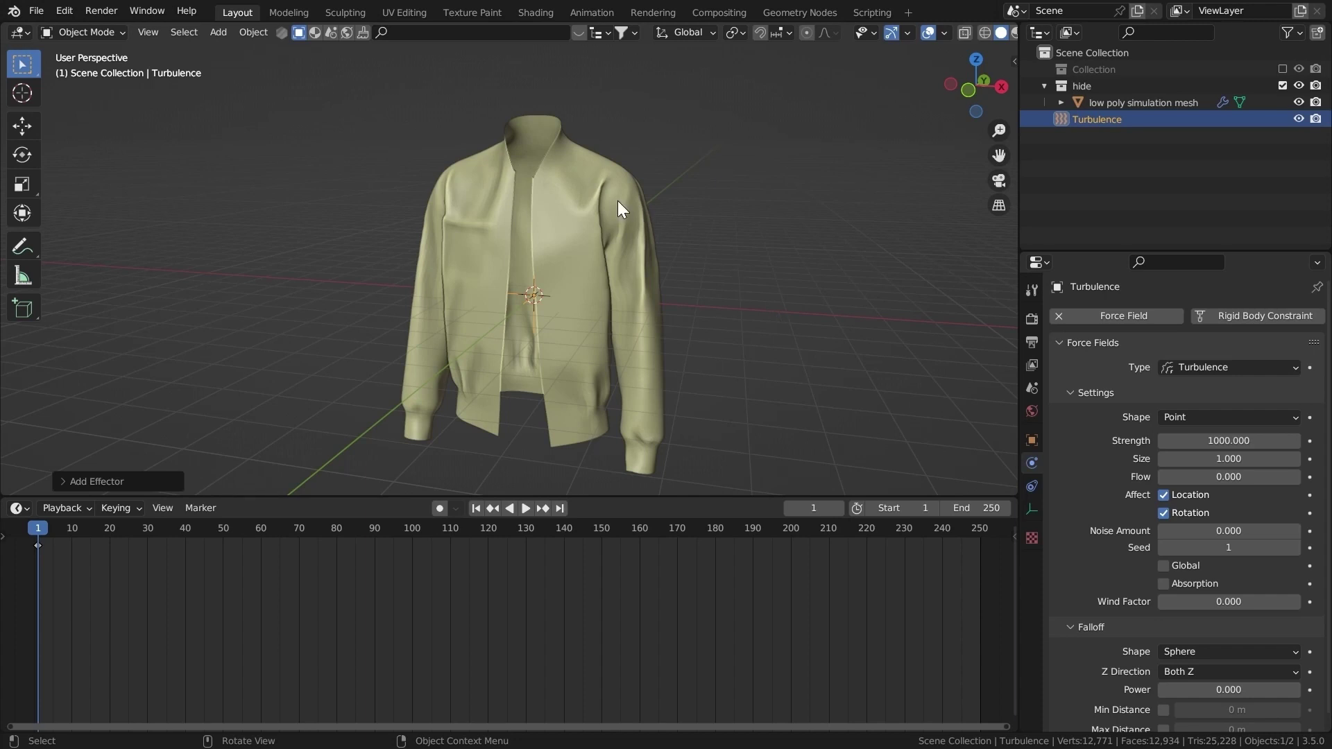
pyautogui.click(627, 227)
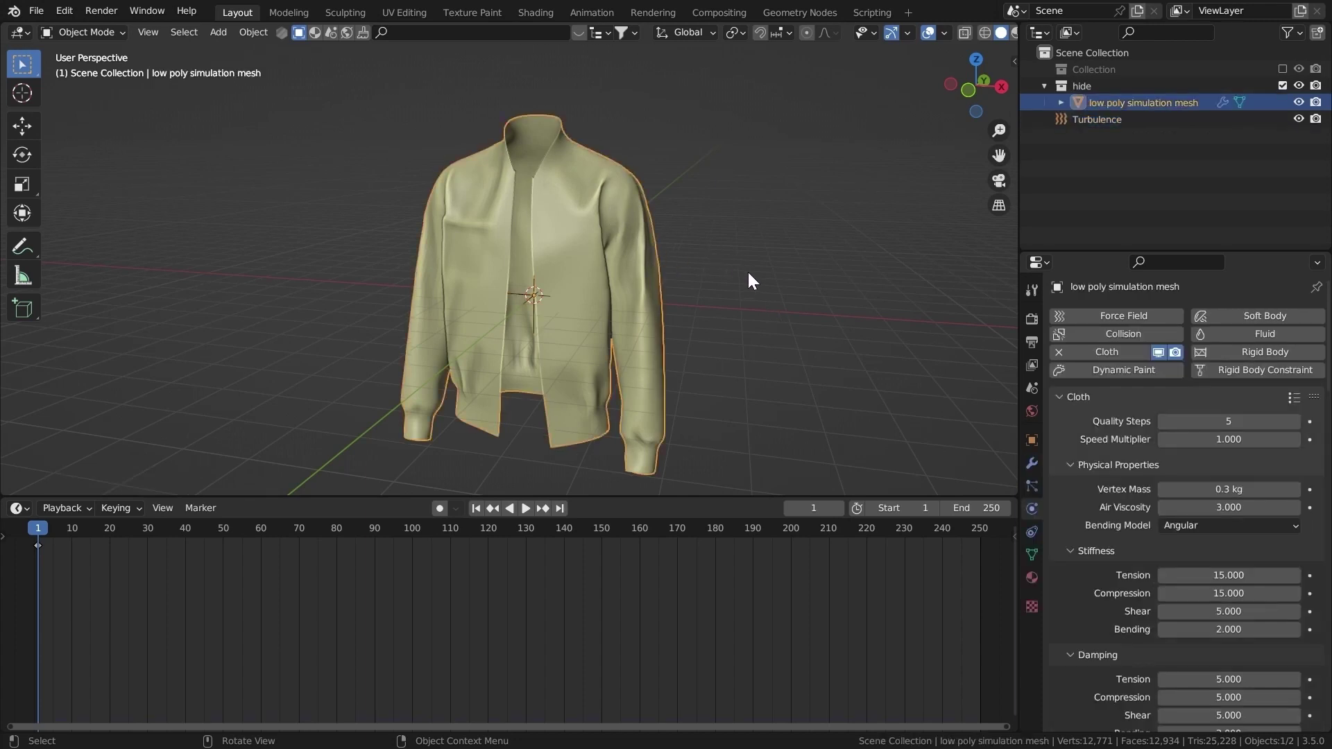
pyautogui.moveTo(748, 272); pyautogui.dragTo(645, 273, button='middle')
pyautogui.scroll(5, 619, 254)
pyautogui.moveTo(812, 291); pyautogui.dragTo(796, 280, button='middle')
pyautogui.scroll(-4, 797, 280)
pyautogui.click(805, 335)
pyautogui.moveTo(805, 335); pyautogui.dragTo(788, 314, button='middle')
pyautogui.scroll(3, 788, 314)
pyautogui.scroll(-4, 789, 317)
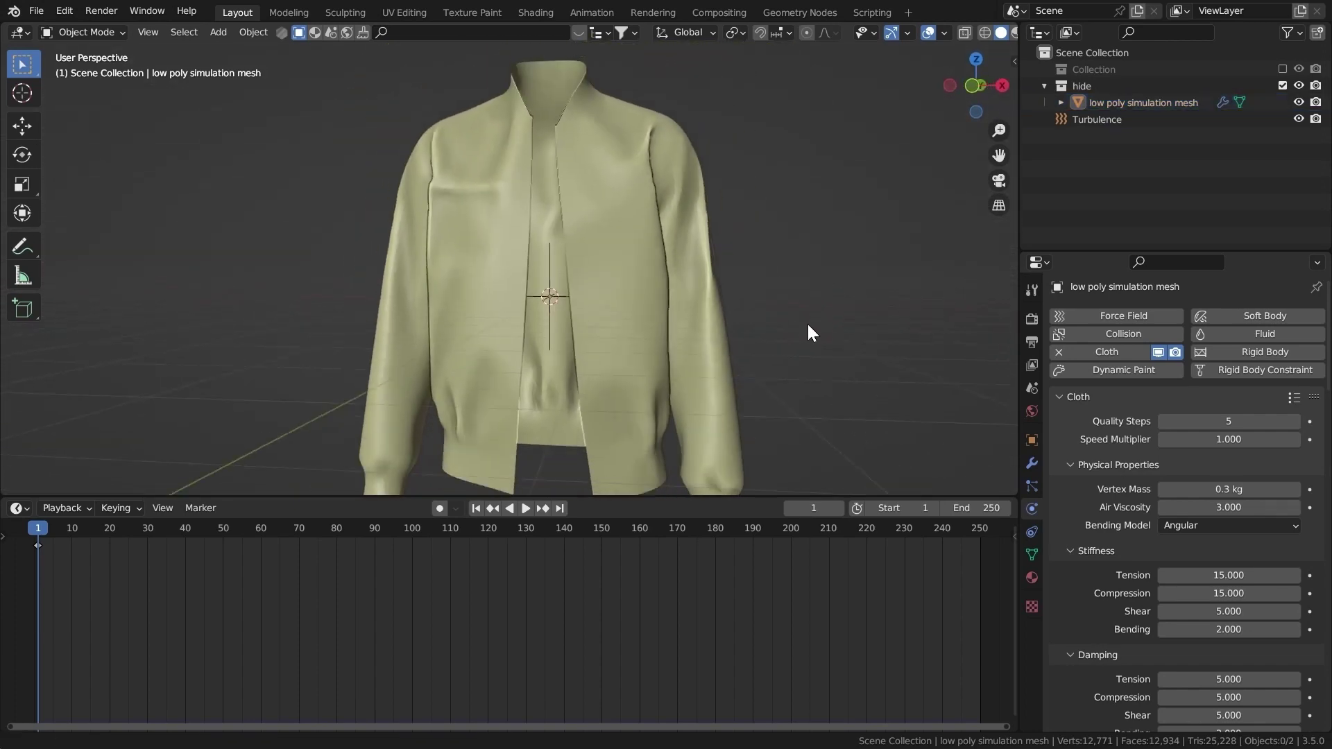
# Set the turbulence field's flow to 3.4 and its noise amount to 4.
pyautogui.click(540, 298)
pyautogui.scroll(-1, 1150, 525)
pyautogui.click(1200, 462)
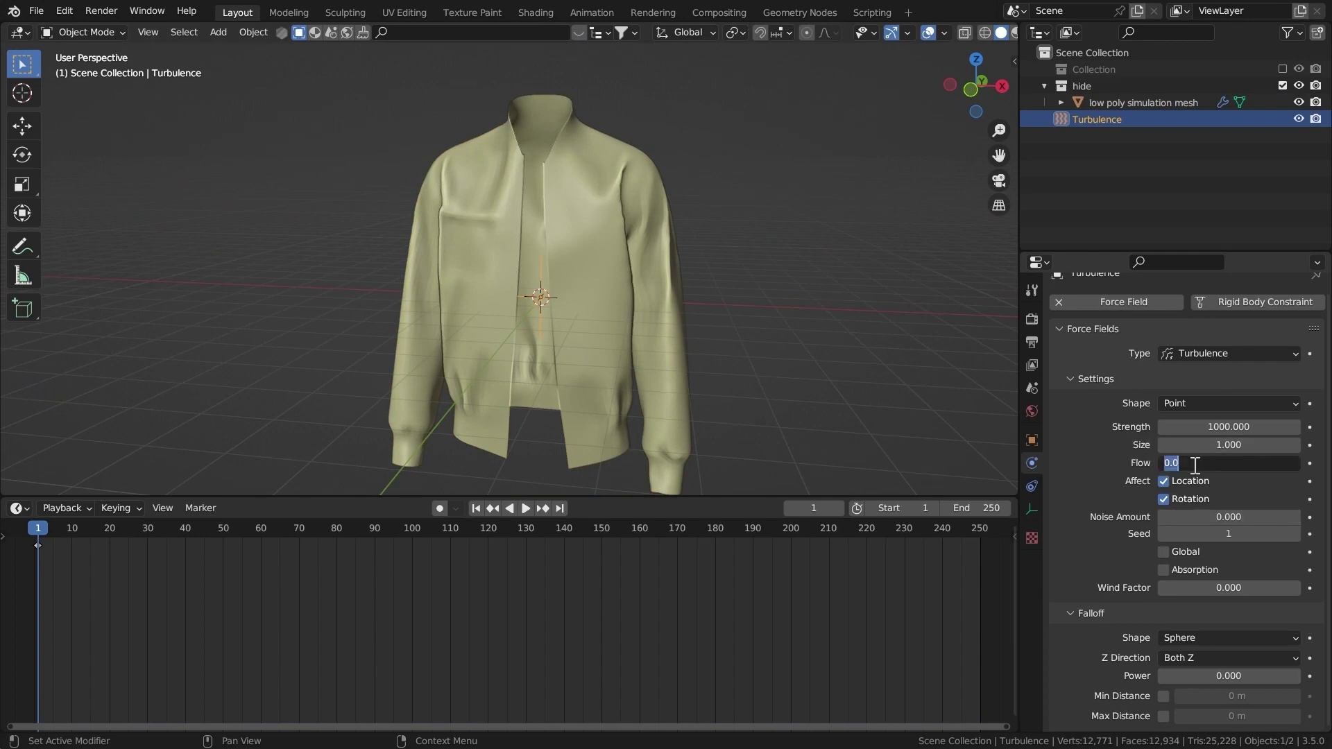
pyautogui.write('3.4')
pyautogui.click(1191, 514)
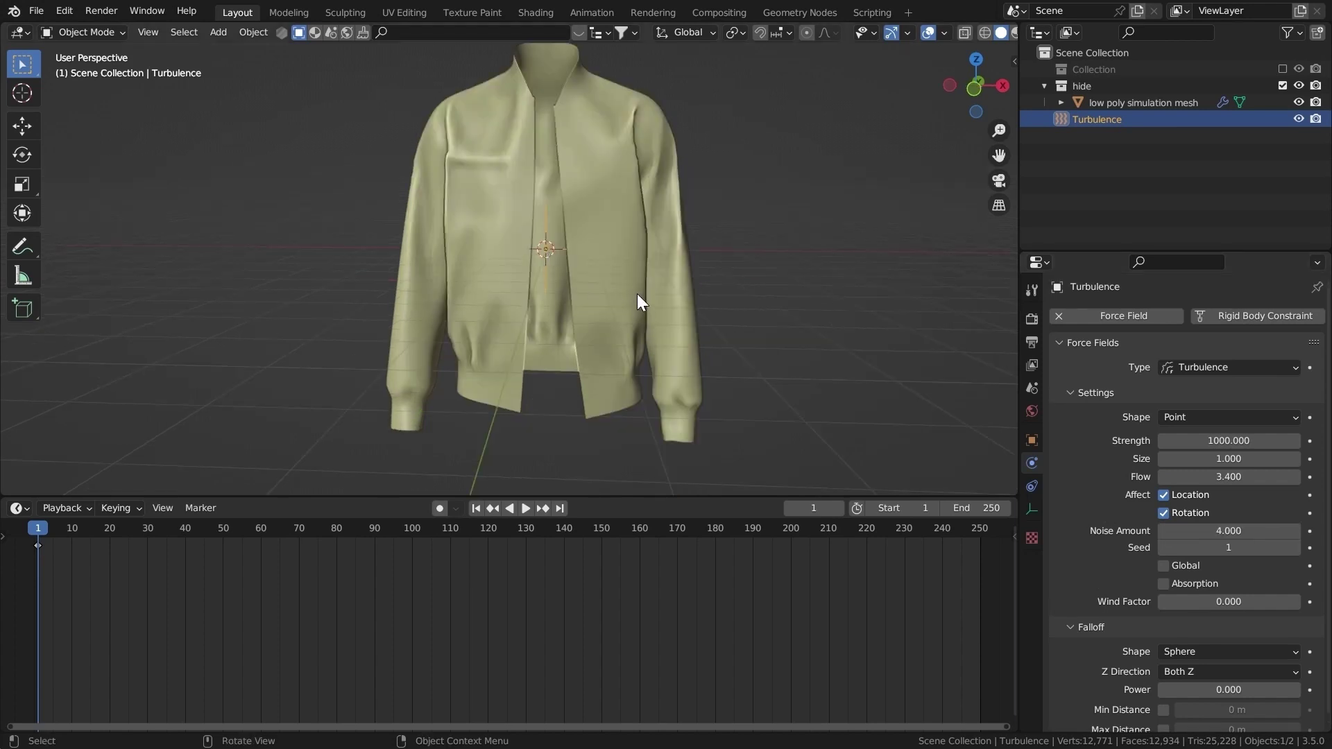
# Duplicate the turbulence field and move the copy straight down the Z axis to the jacket's hem.
pyautogui.hotkey('shift', 'd')
pyautogui.press('z')
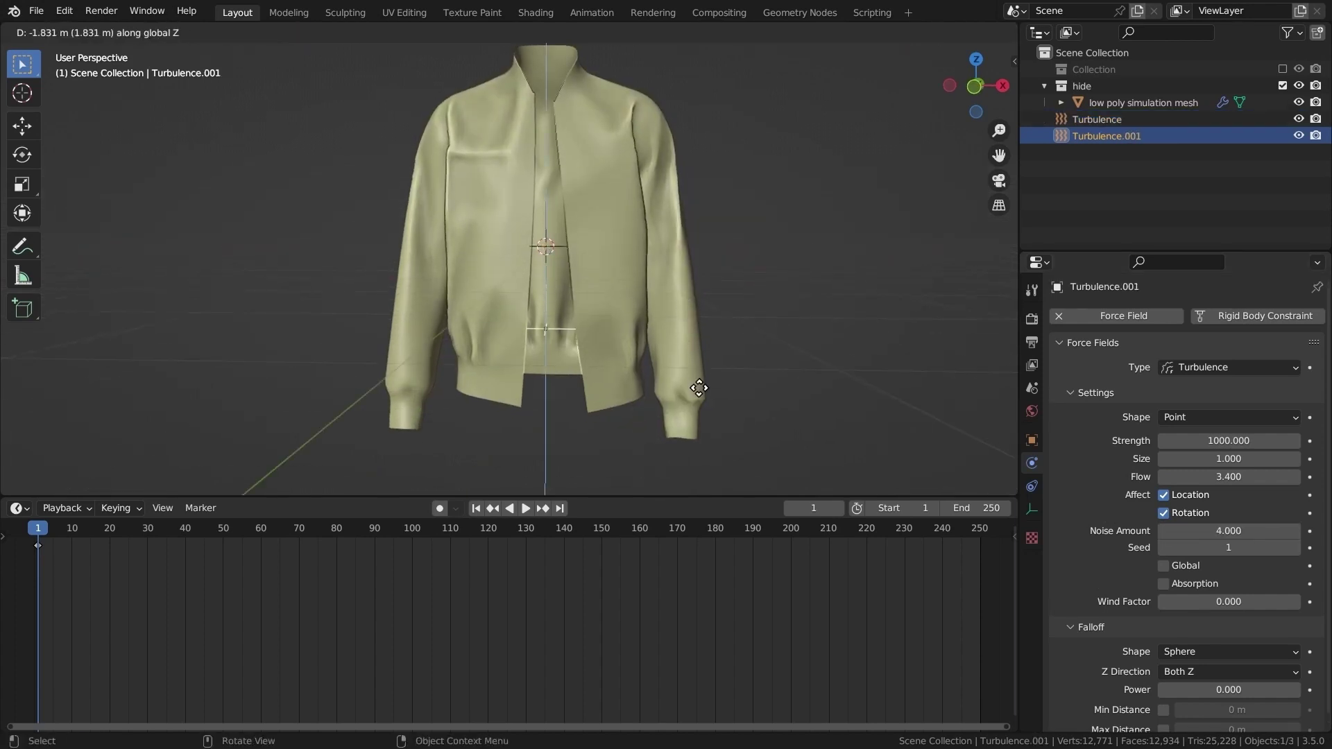
pyautogui.click(700, 413)
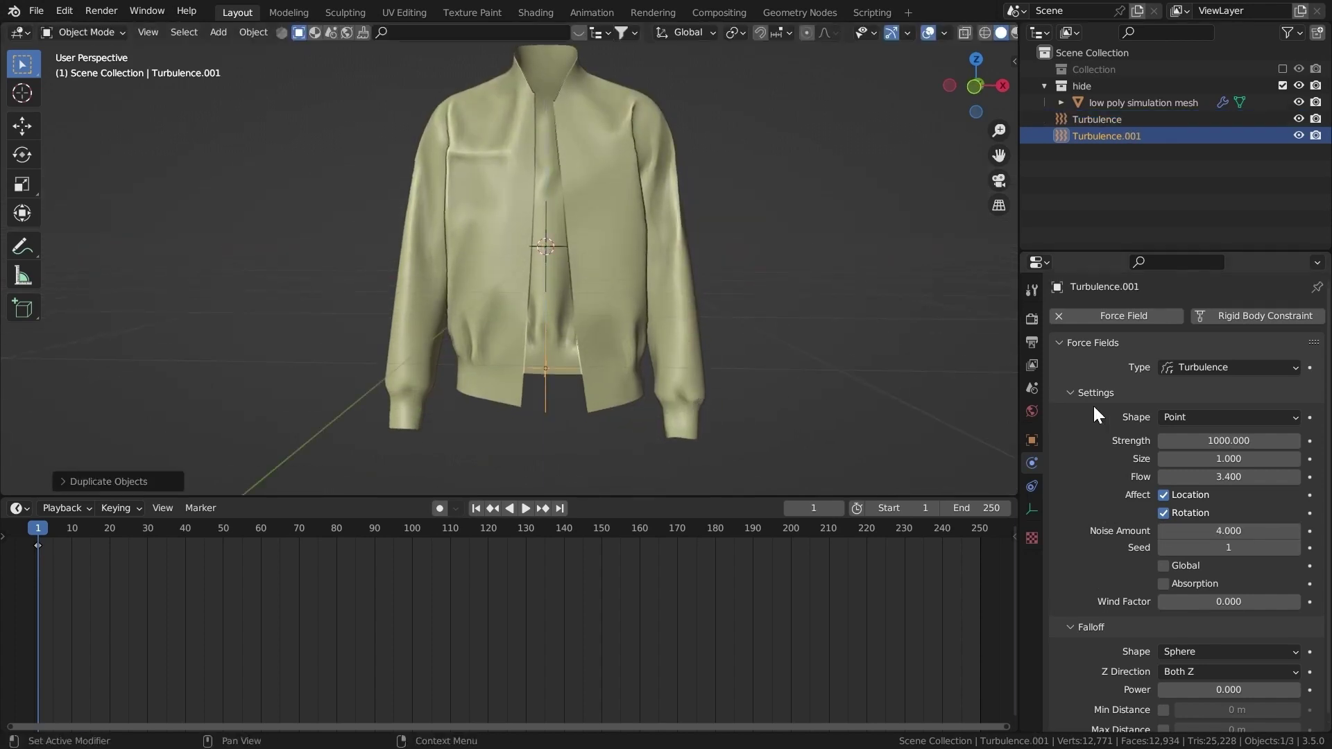
# Change the duplicated field's type to Force and set its strength to 200 and flow to 2.3.
pyautogui.click(1179, 369)
pyautogui.click(1221, 494)
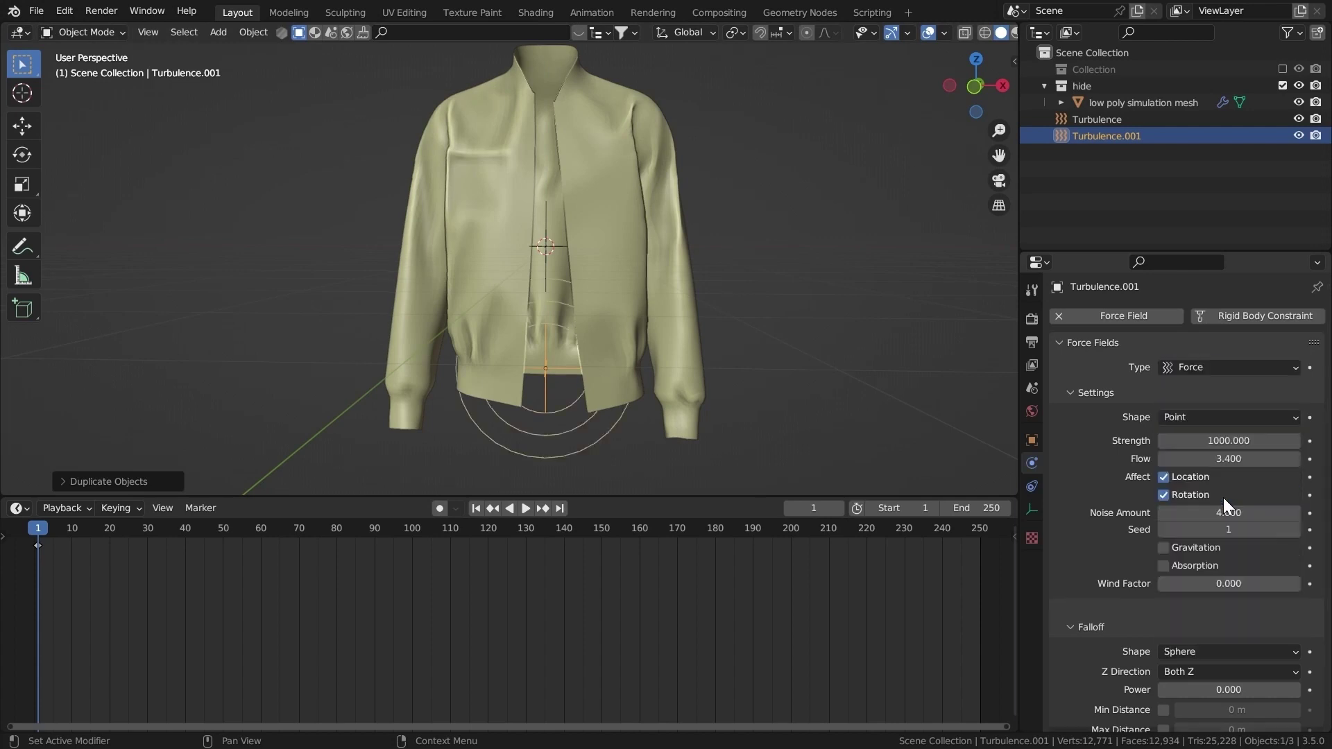
pyautogui.click(1205, 440)
pyautogui.write('2')
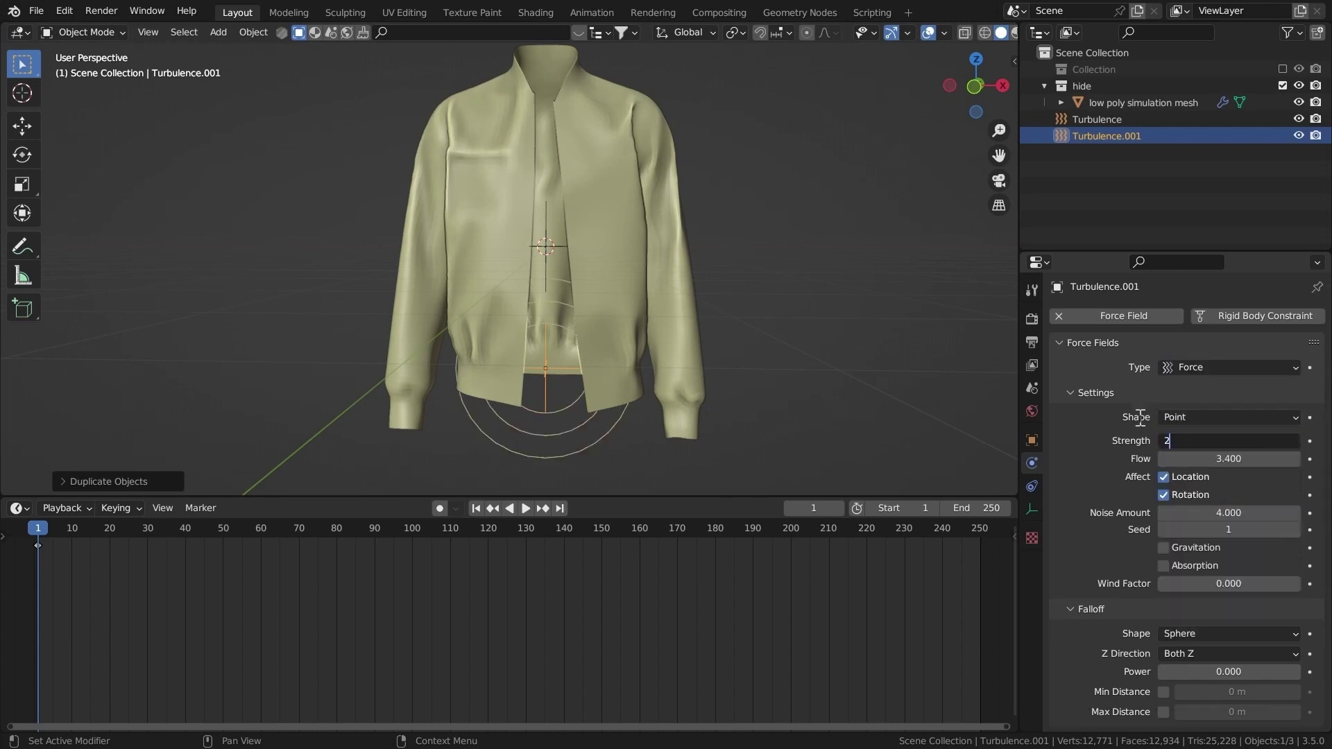
pyautogui.write('00')
pyautogui.click(1202, 459)
pyautogui.write('2')
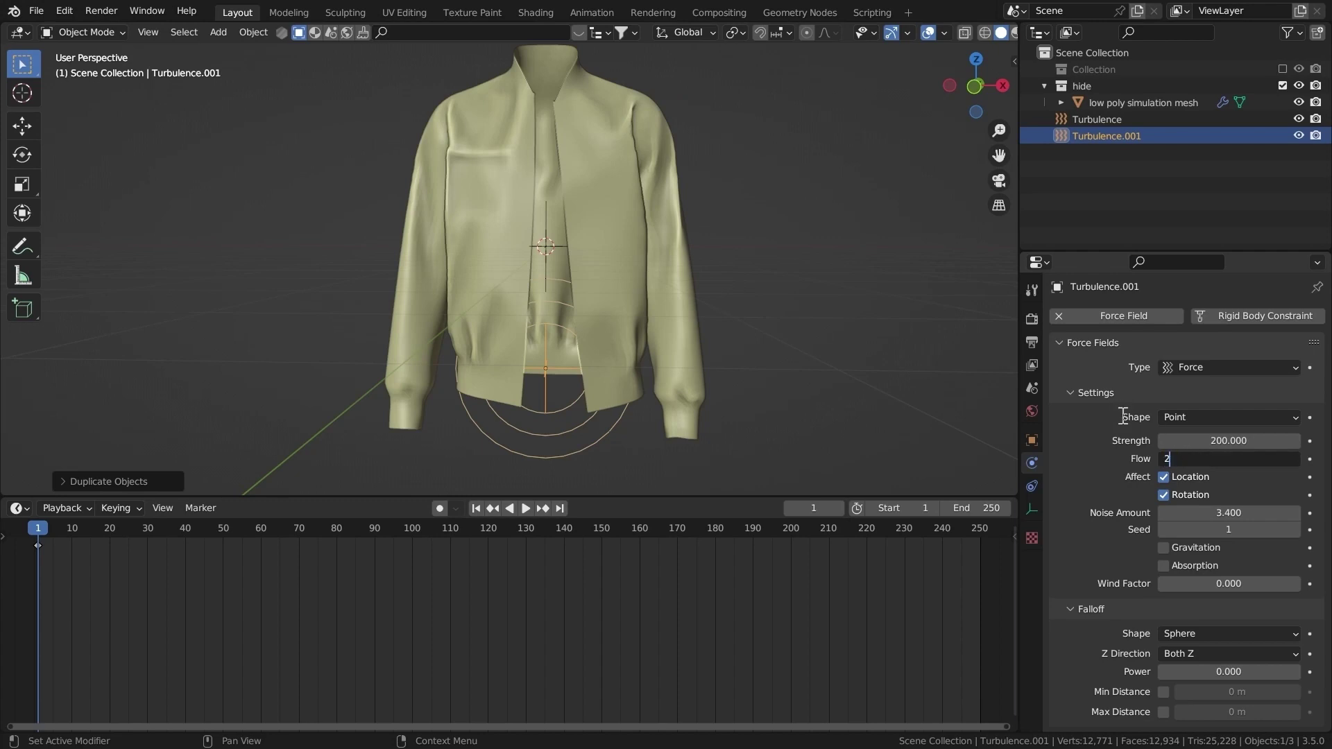
pyautogui.write('.3')
pyautogui.press('Return')
# Deselect the force field and save the file.
pyautogui.moveTo(570, 288); pyautogui.dragTo(613, 323, button='middle')
pyautogui.click(982, 458)
pyautogui.hotkey('ctrl', 's')
# Bake the cloth simulation of the low poly simulation mesh for frames 1 to 250.
pyautogui.click(590, 218)
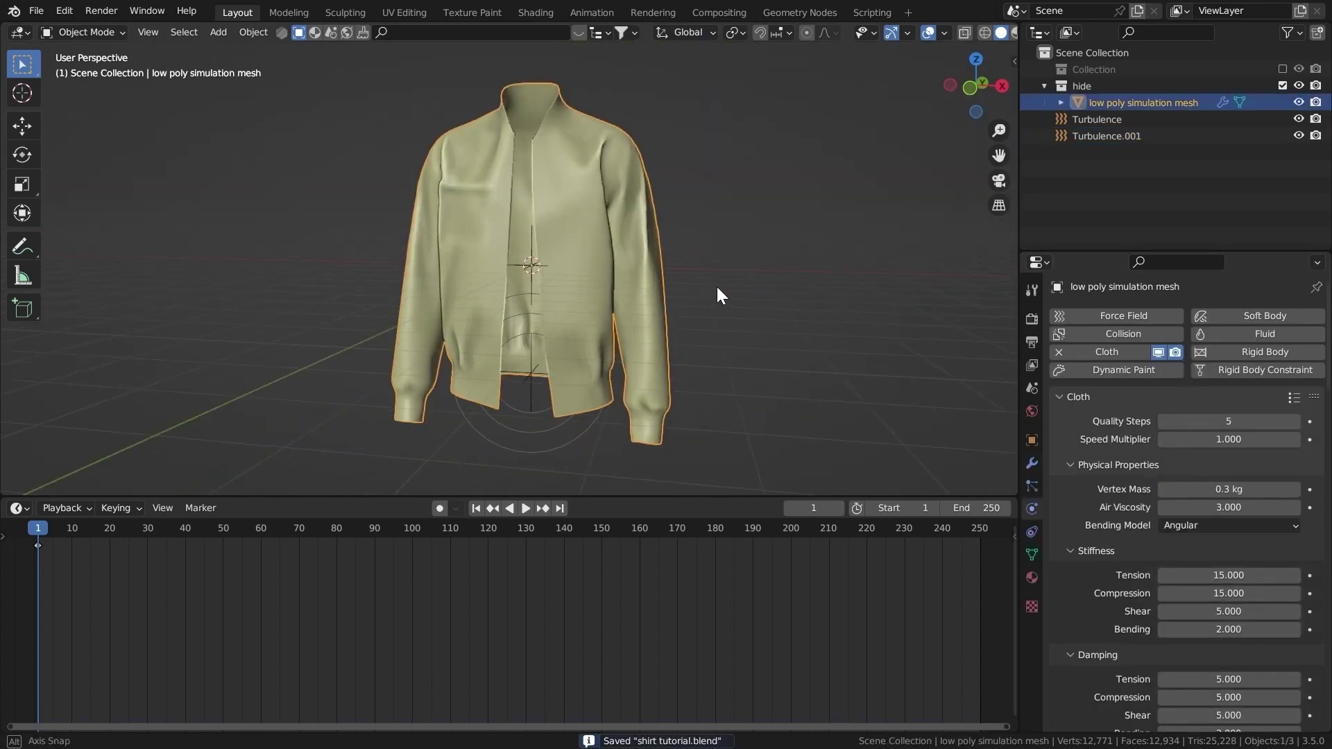
pyautogui.scroll(-6, 1127, 552)
pyautogui.scroll(-15, 1127, 552)
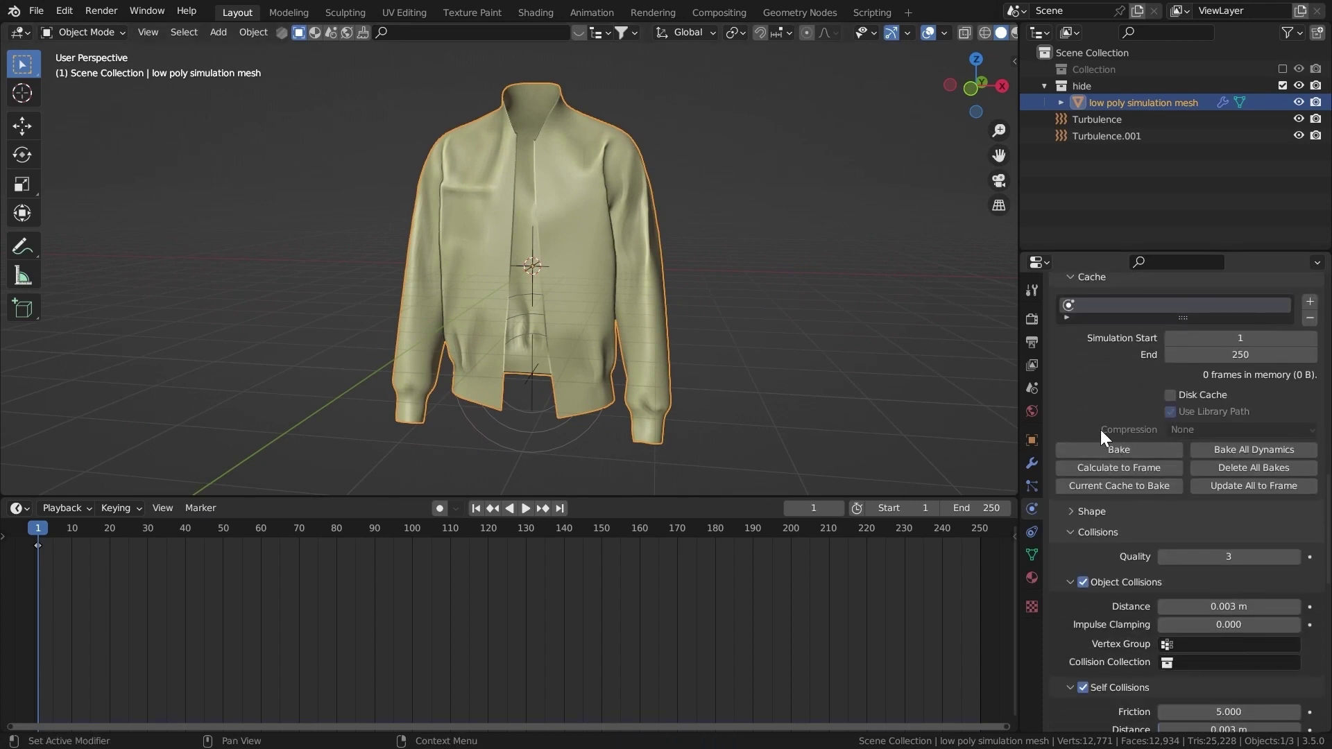
pyautogui.click(1117, 449)
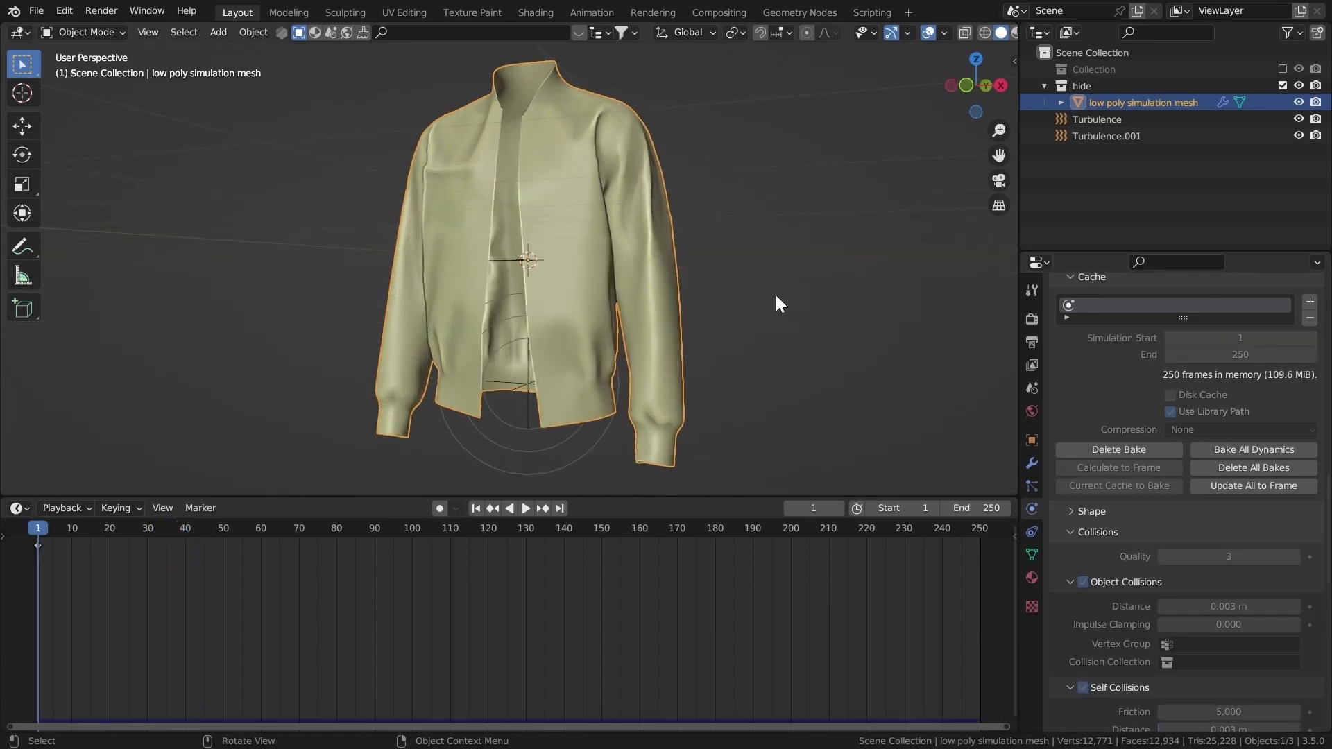
# Play the baked cloth simulation in the maximized viewport and watch how the jacket wrinkles.
pyautogui.scroll(-3, 784, 309)
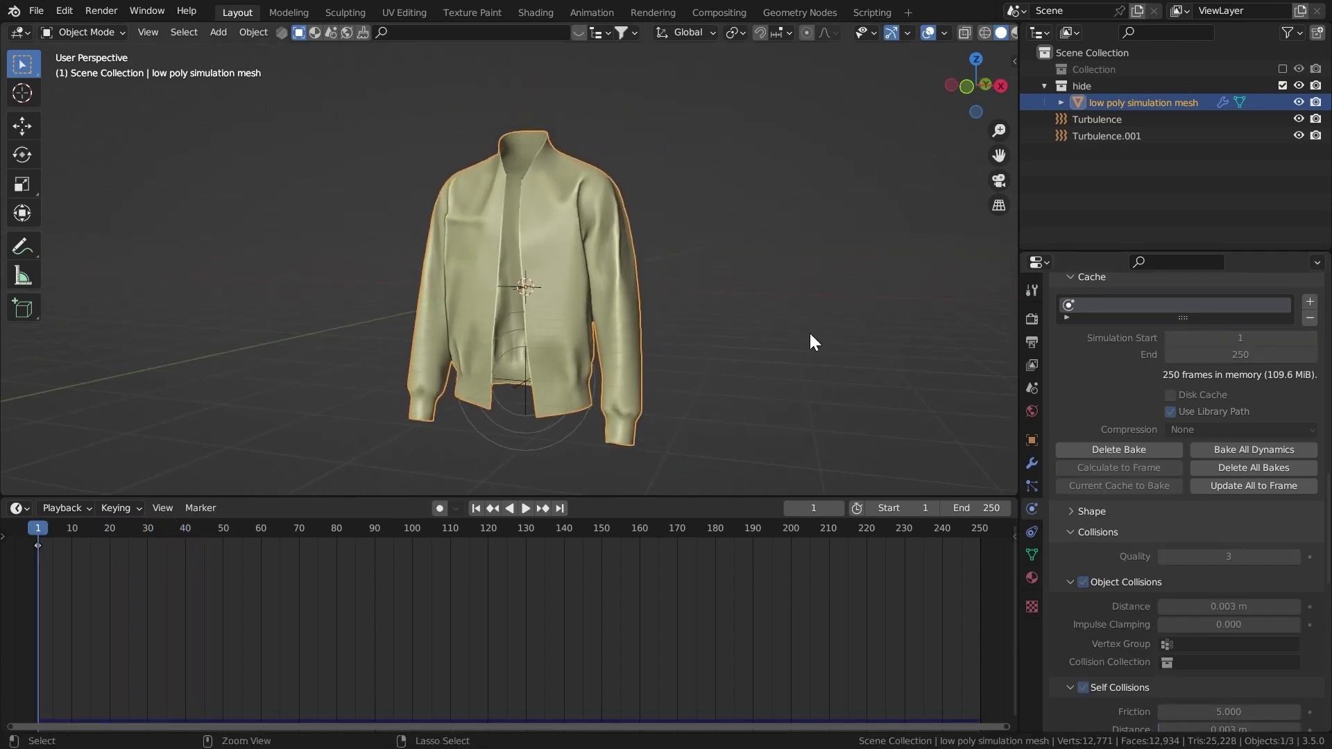
pyautogui.hotkey('ctrl', 'alt', 'space')
pyautogui.press('space')
pyautogui.moveTo(832, 357)
pyautogui.mouseDown(button='middle')
pyautogui.moveTo(930, 410)
pyautogui.moveTo(885, 404)
pyautogui.moveTo(879, 421)
pyautogui.moveTo(985, 417)
pyautogui.mouseUp(button='middle')
# Turn off Cavity in the viewport shading and watch the simulated jacket from the front during playback.
pyautogui.click(1316, 33)
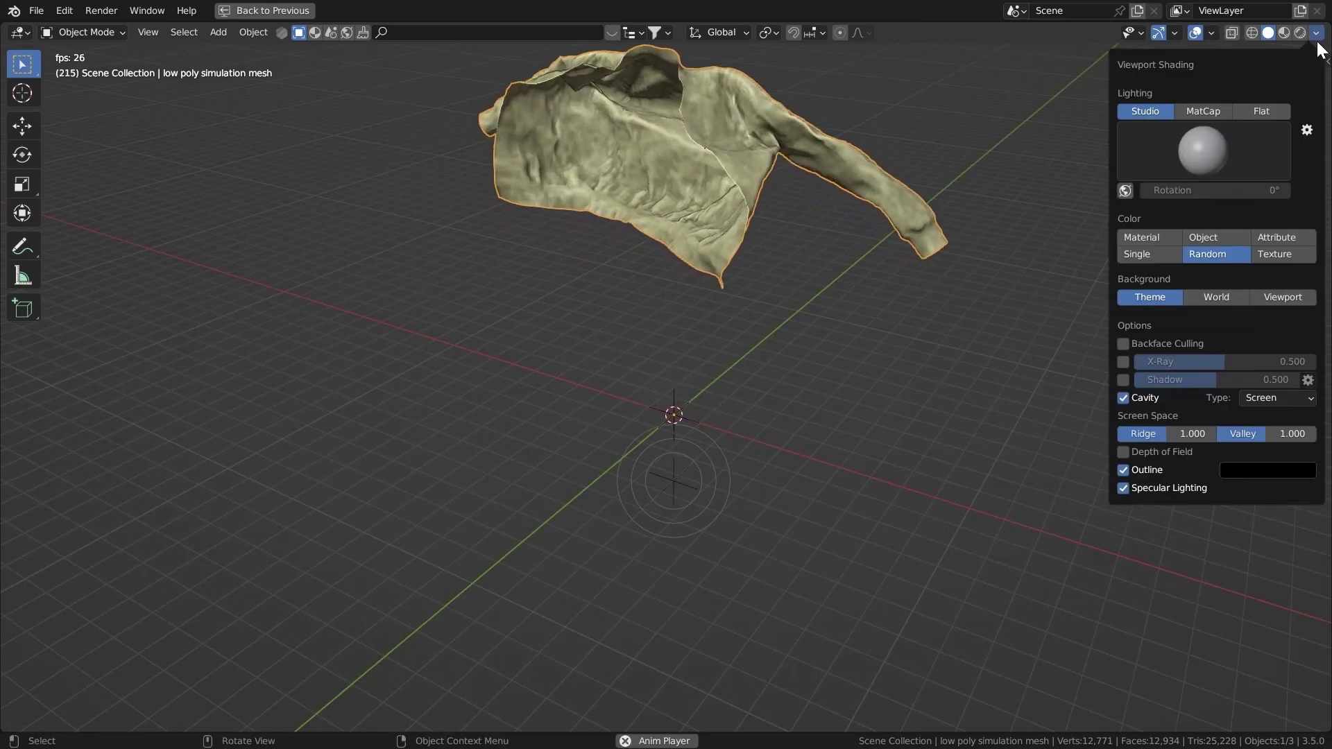
pyautogui.click(1123, 398)
pyautogui.moveTo(1098, 380)
pyautogui.mouseDown(button='middle')
pyautogui.moveTo(805, 342)
pyautogui.moveTo(862, 359)
pyautogui.mouseUp(button='middle')
pyautogui.moveTo(858, 349); pyautogui.dragTo(864, 339, button='middle')
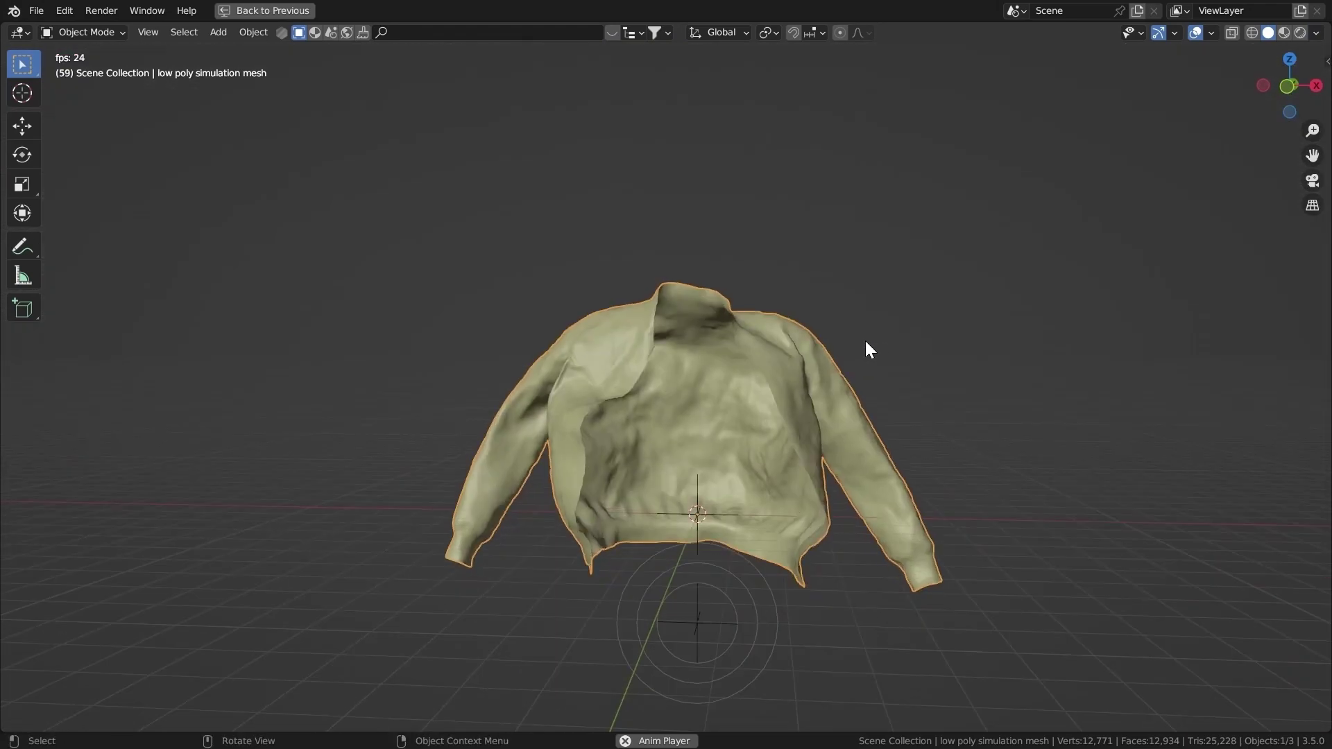
pyautogui.hotkey('ctrl', 'space')
# Examine the detailed jacket made of the final mesh and zipper, briefly showing the low poly simulation mesh for comparison.
pyautogui.moveTo(688, 205); pyautogui.dragTo(645, 214, button='middle')
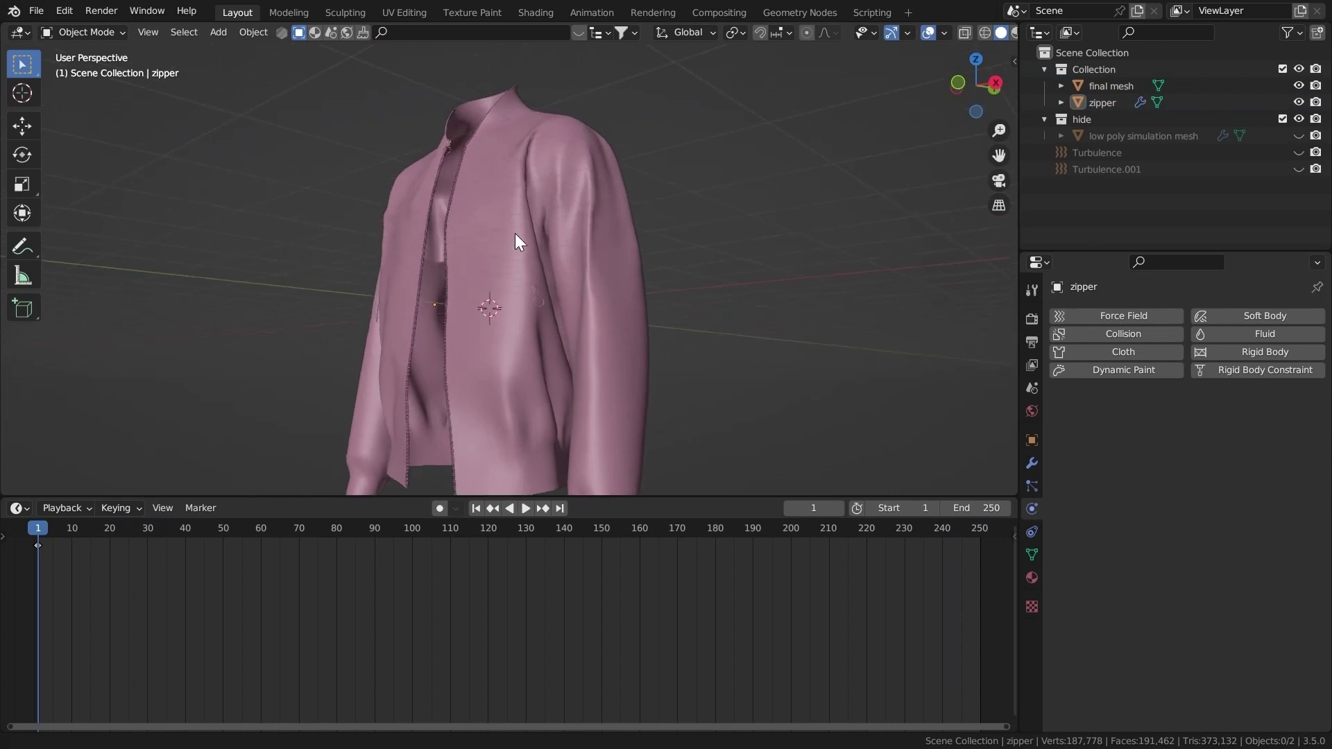
pyautogui.moveTo(514, 233); pyautogui.dragTo(590, 247, button='middle')
pyautogui.keyDown('ctrl'); pyautogui.moveTo(590, 248); pyautogui.dragTo(634, 267, button='middle'); pyautogui.keyUp('ctrl')
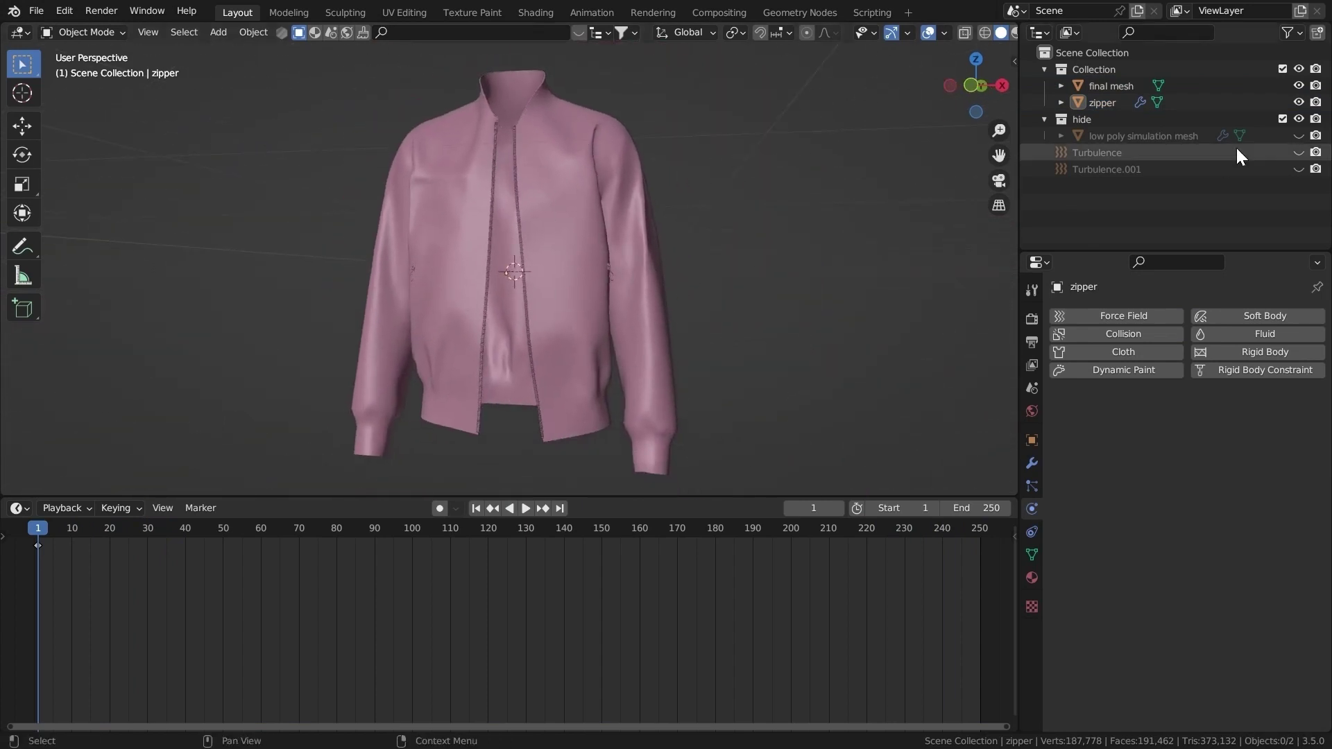
pyautogui.click(1298, 136)
pyautogui.click(1298, 135)
pyautogui.moveTo(721, 267); pyautogui.dragTo(677, 322, button='middle')
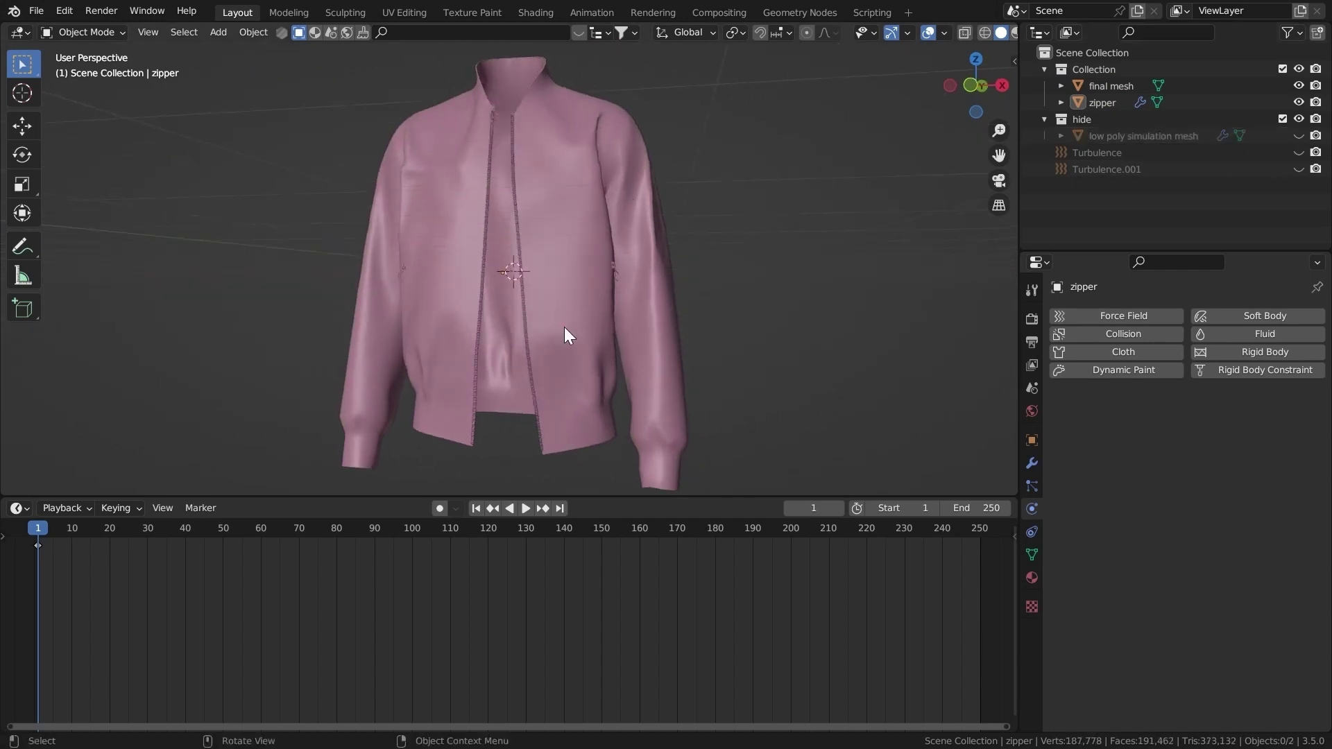
pyautogui.moveTo(632, 247); pyautogui.dragTo(666, 243, button='middle')
pyautogui.hotkey('ctrl', 'space')
pyautogui.hotkey('ctrl', 'space')
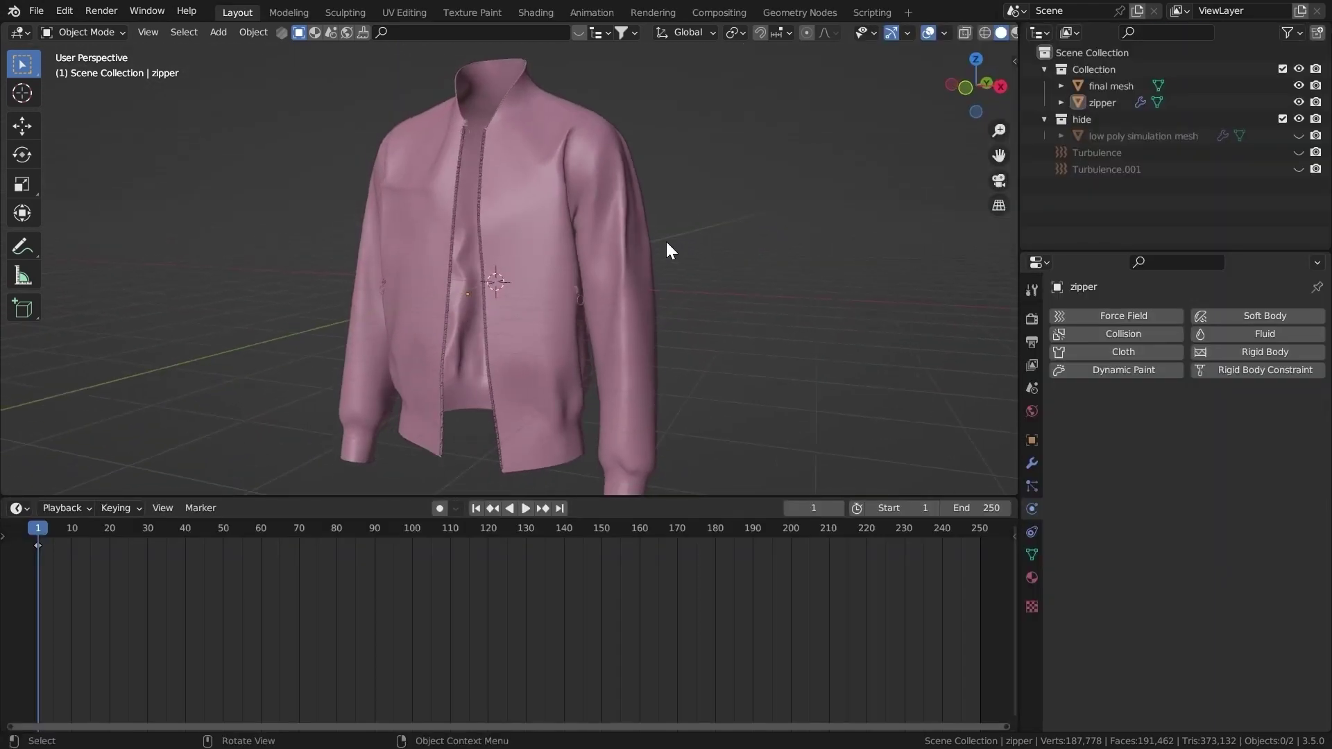
# Add a Surface Deform modifier to the final mesh with the low poly simulation mesh as its target.
pyautogui.click(1111, 85)
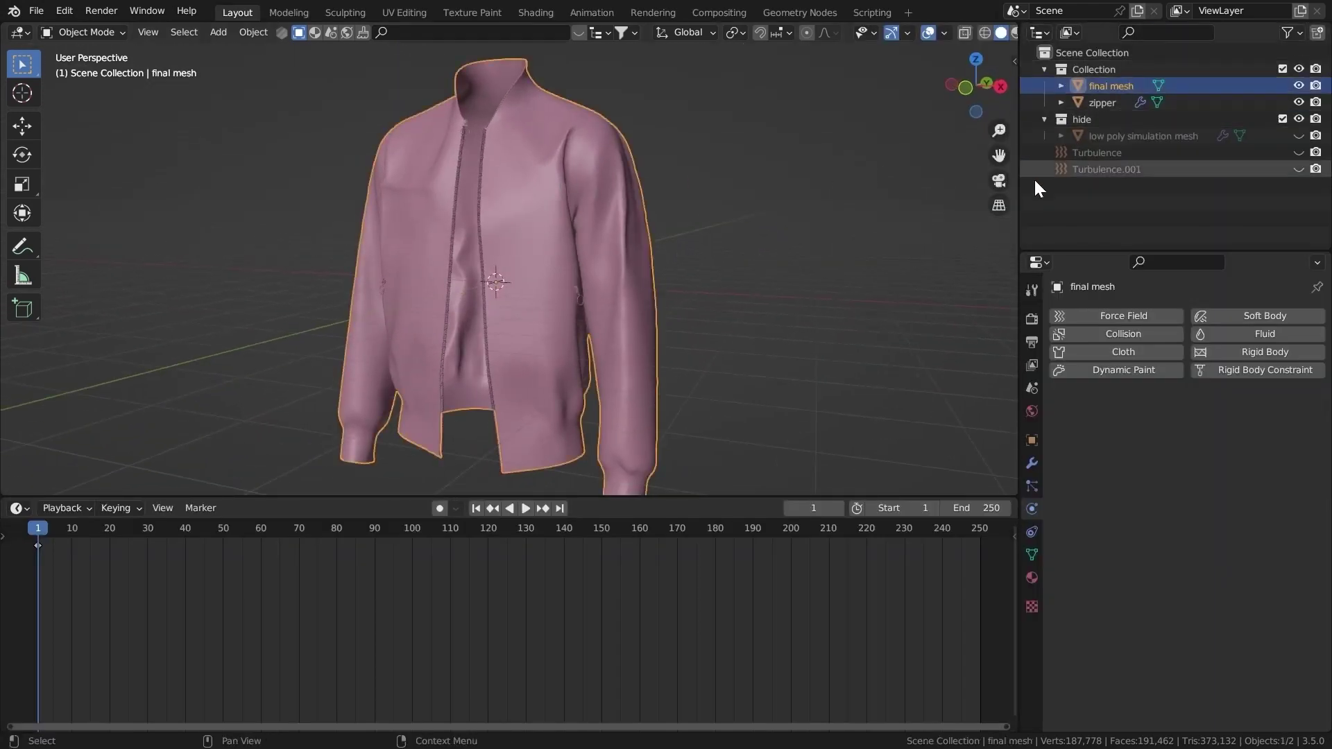
pyautogui.click(1031, 463)
pyautogui.scroll(2, 741, 267)
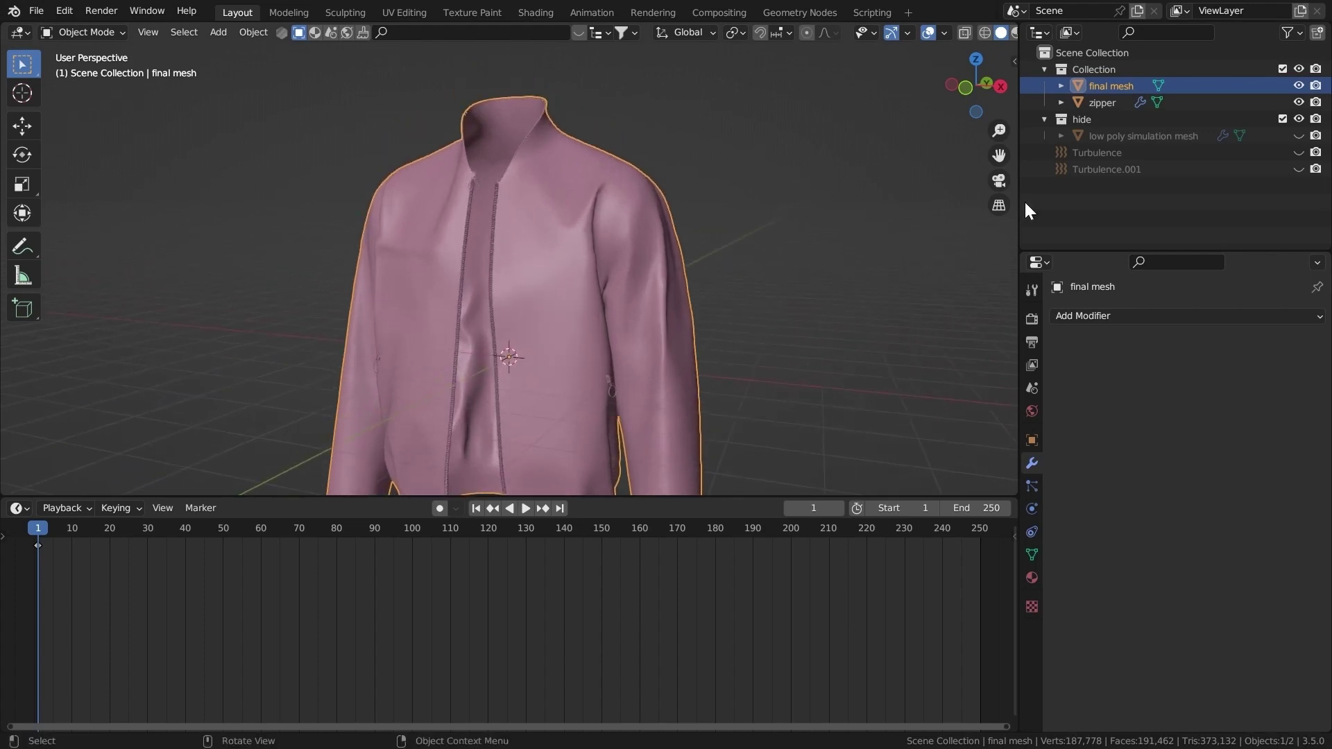
pyautogui.click(1082, 316)
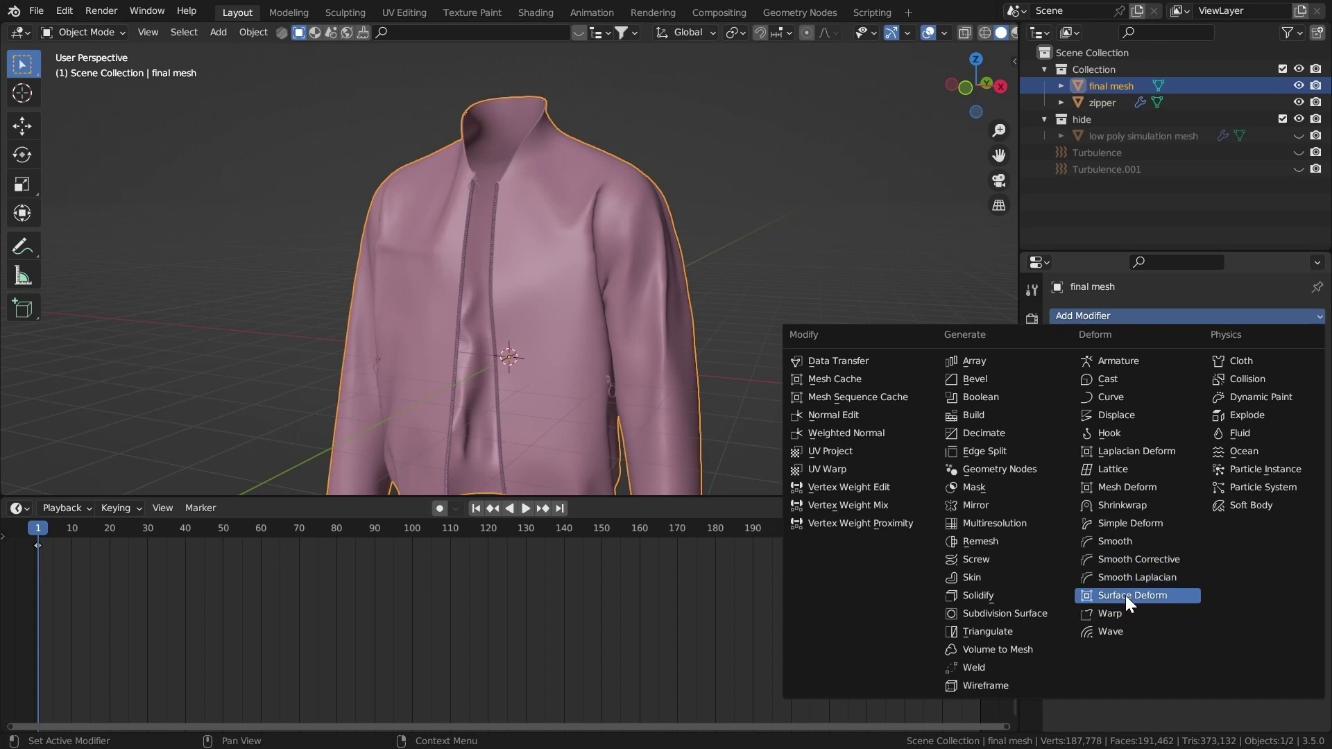
pyautogui.click(1125, 595)
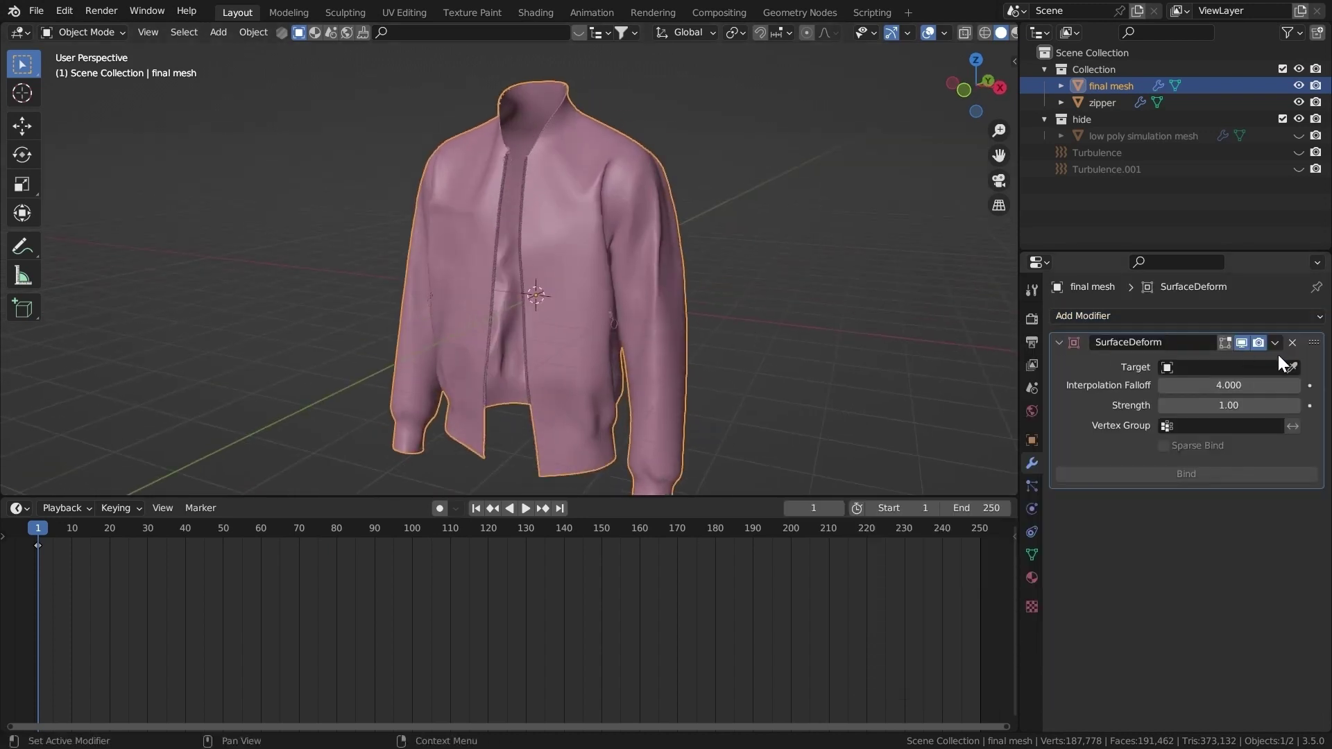
pyautogui.click(1293, 367)
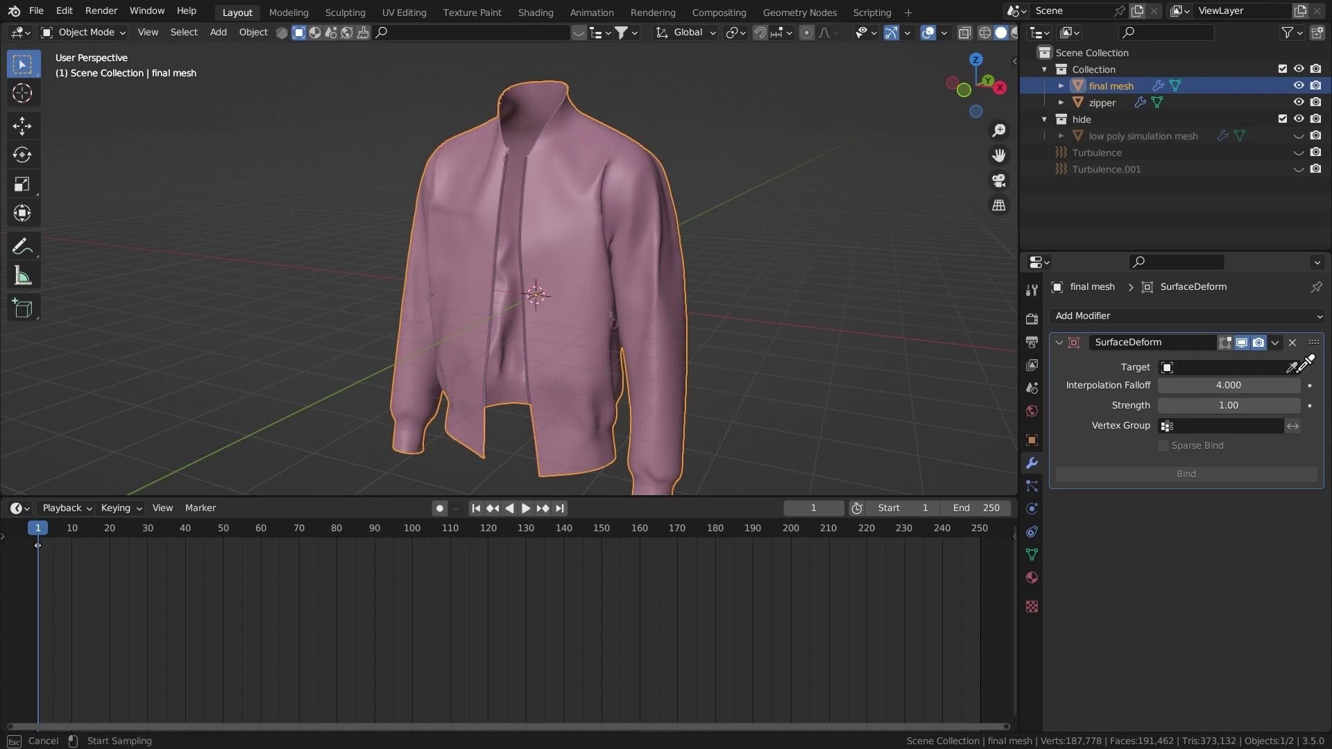
pyautogui.click(1135, 131)
# Bind the final mesh's Surface Deform modifier and play the animation to check the deformation.
pyautogui.moveTo(738, 276); pyautogui.dragTo(770, 281, button='middle')
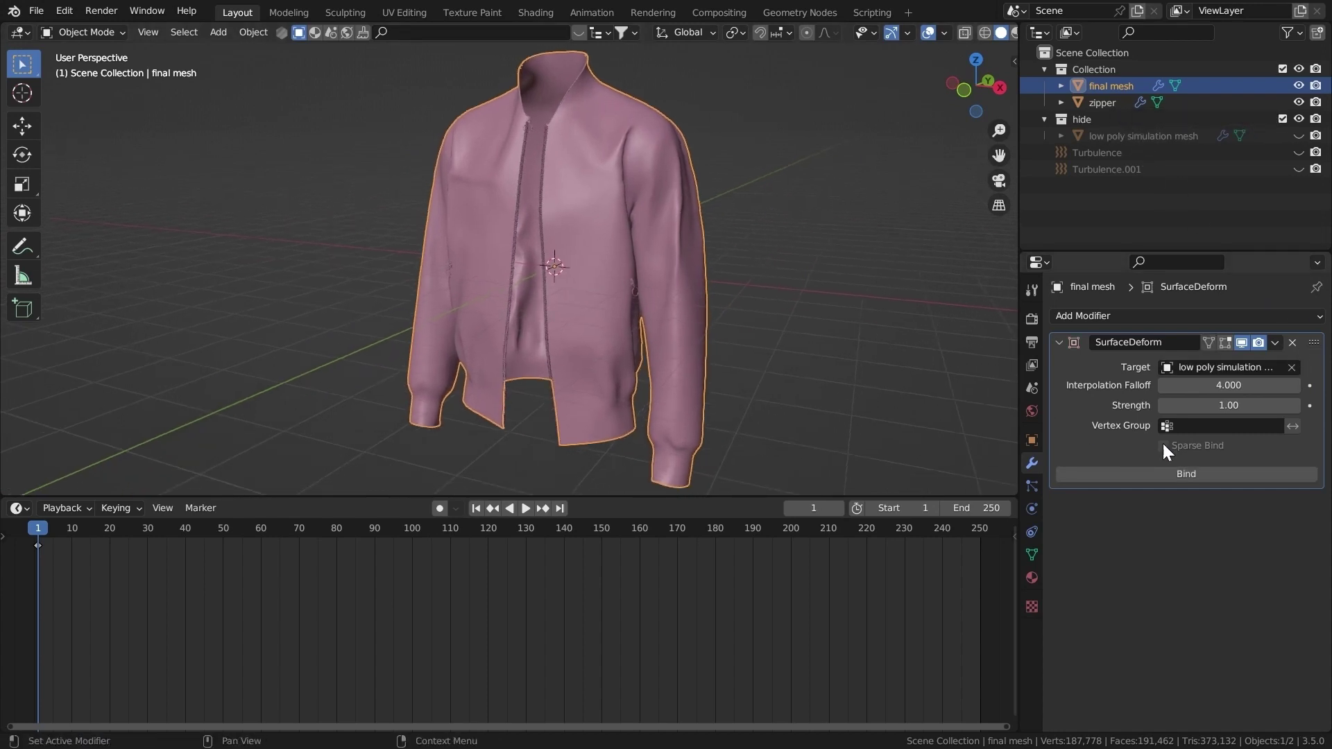
pyautogui.click(1124, 474)
pyautogui.press('space')
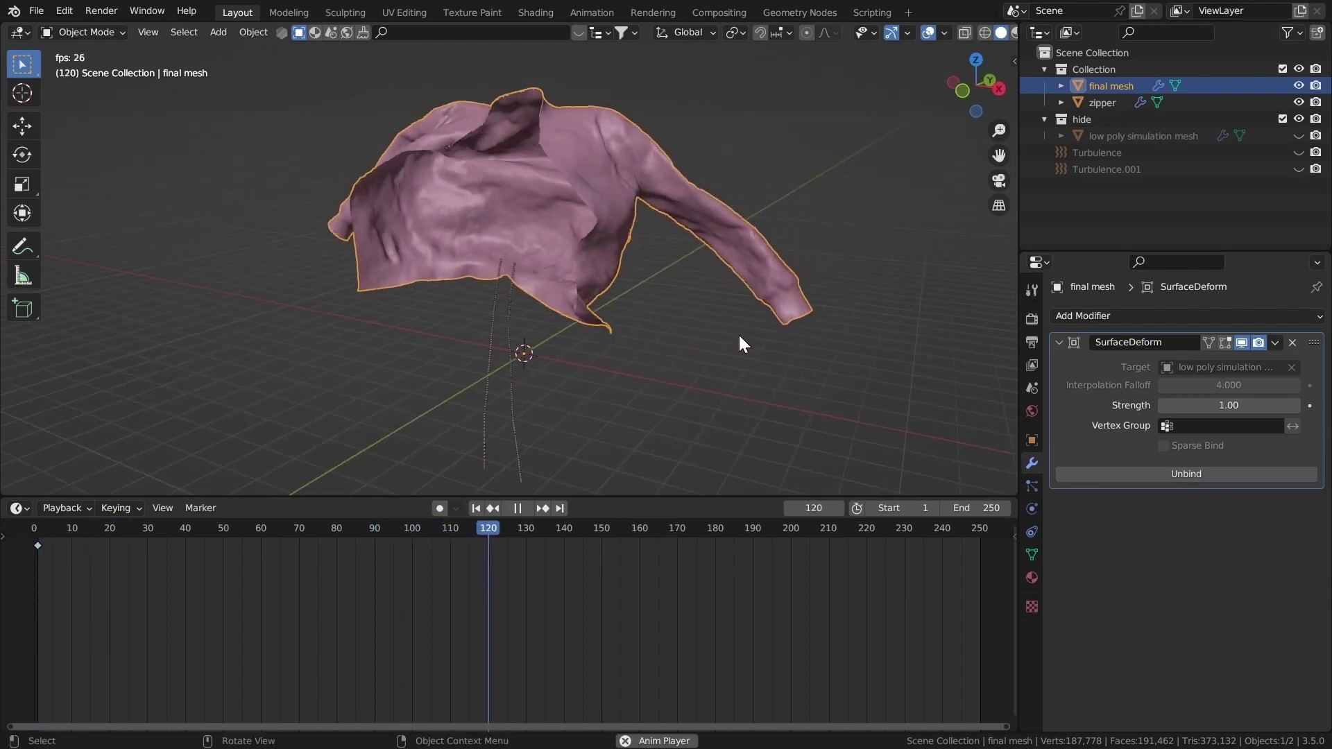
pyautogui.press('Escape')
# Remove the existing SurfaceDeform and GeometryNodes modifiers from the zipper.
pyautogui.keyDown('ctrl'); pyautogui.moveTo(714, 273); pyautogui.dragTo(634, 219, button='middle'); pyautogui.keyUp('ctrl')
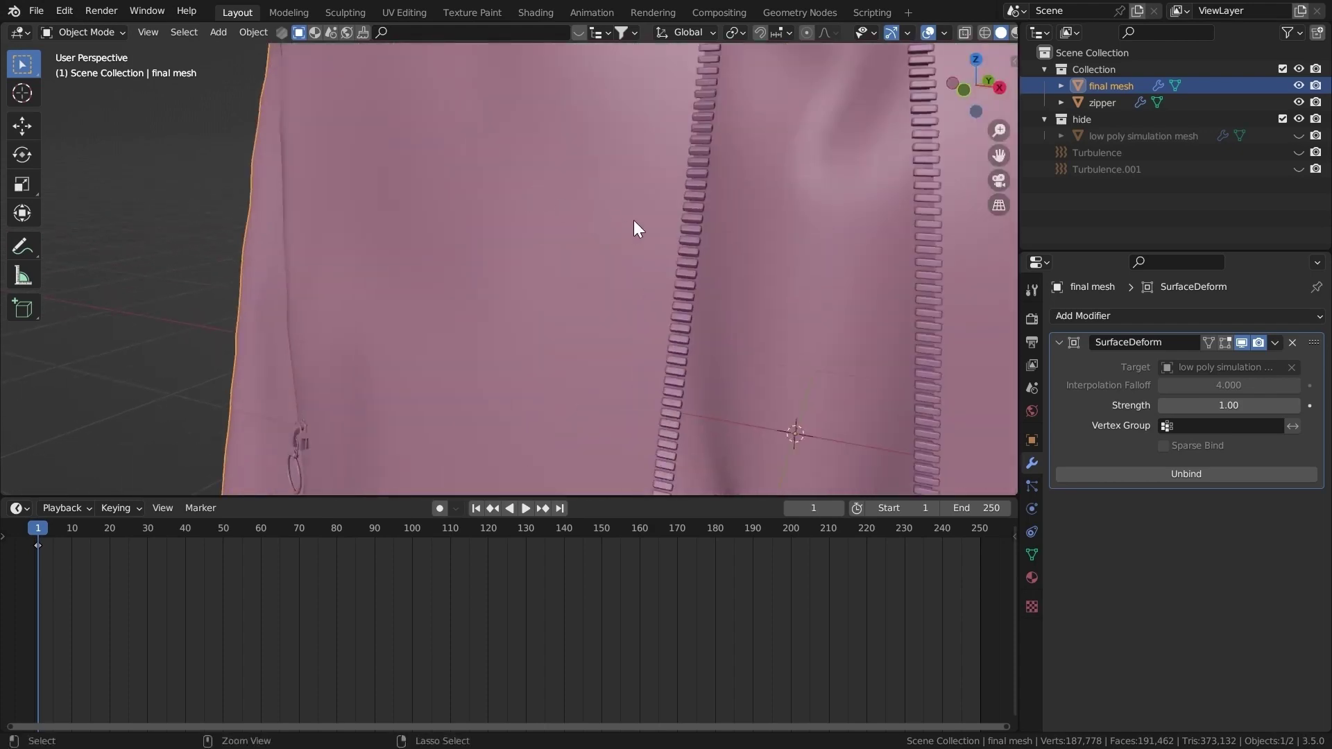
pyautogui.click(701, 207)
pyautogui.scroll(-6, 731, 271)
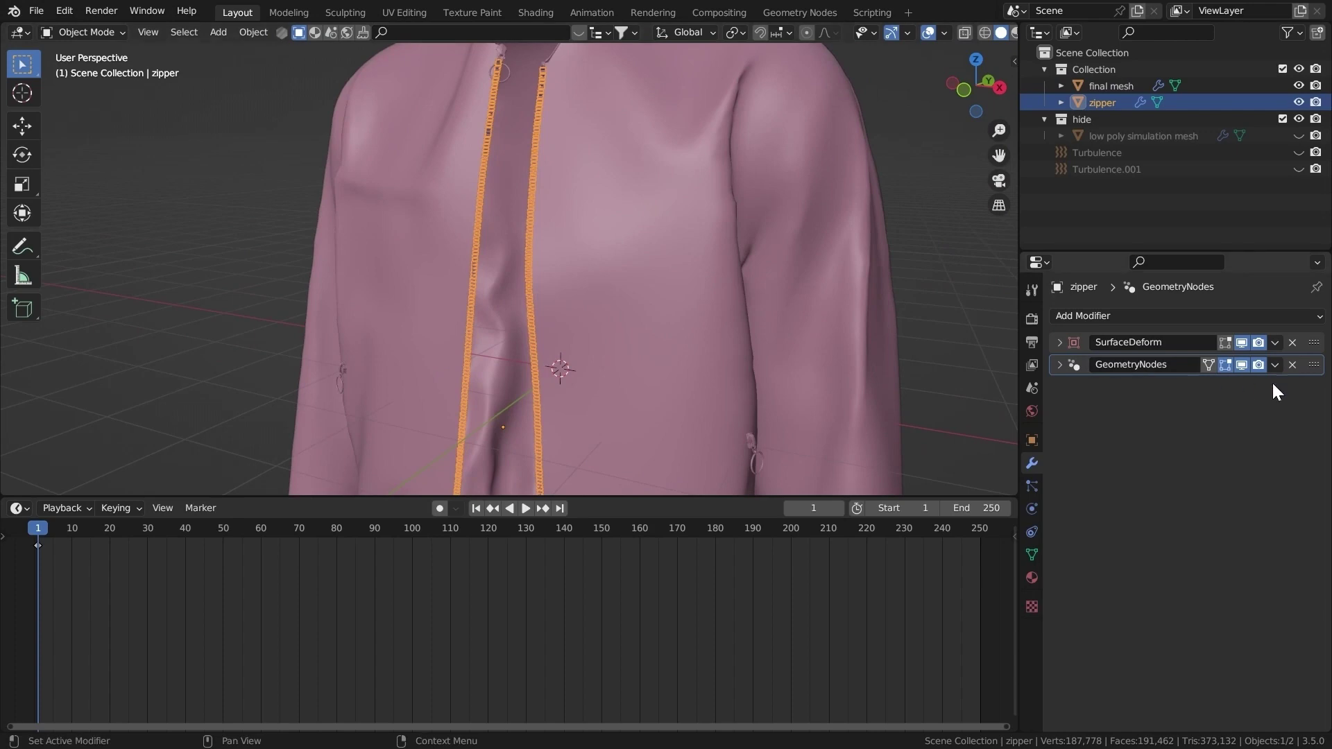
pyautogui.click(1292, 342)
pyautogui.click(1292, 343)
# Add a new Surface Deform modifier to the zipper and target the low poly simulation mesh.
pyautogui.click(1221, 315)
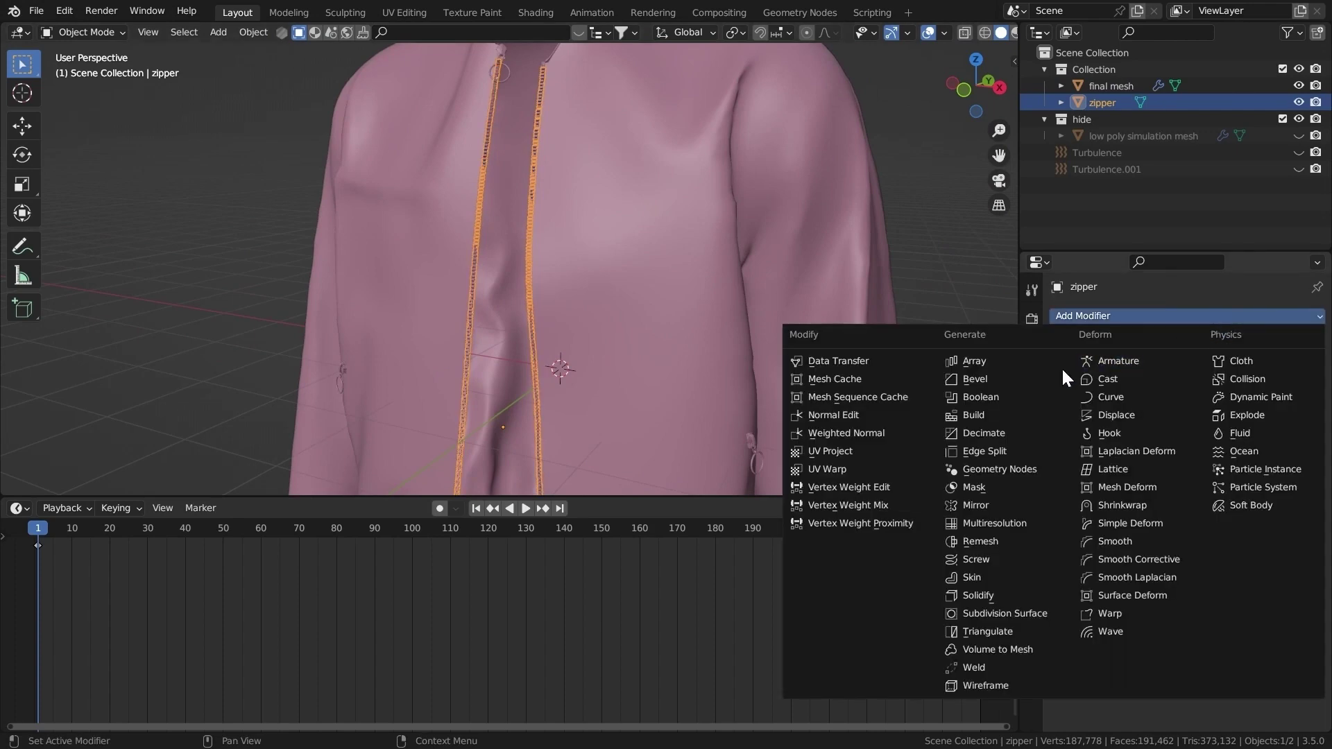
pyautogui.click(1126, 595)
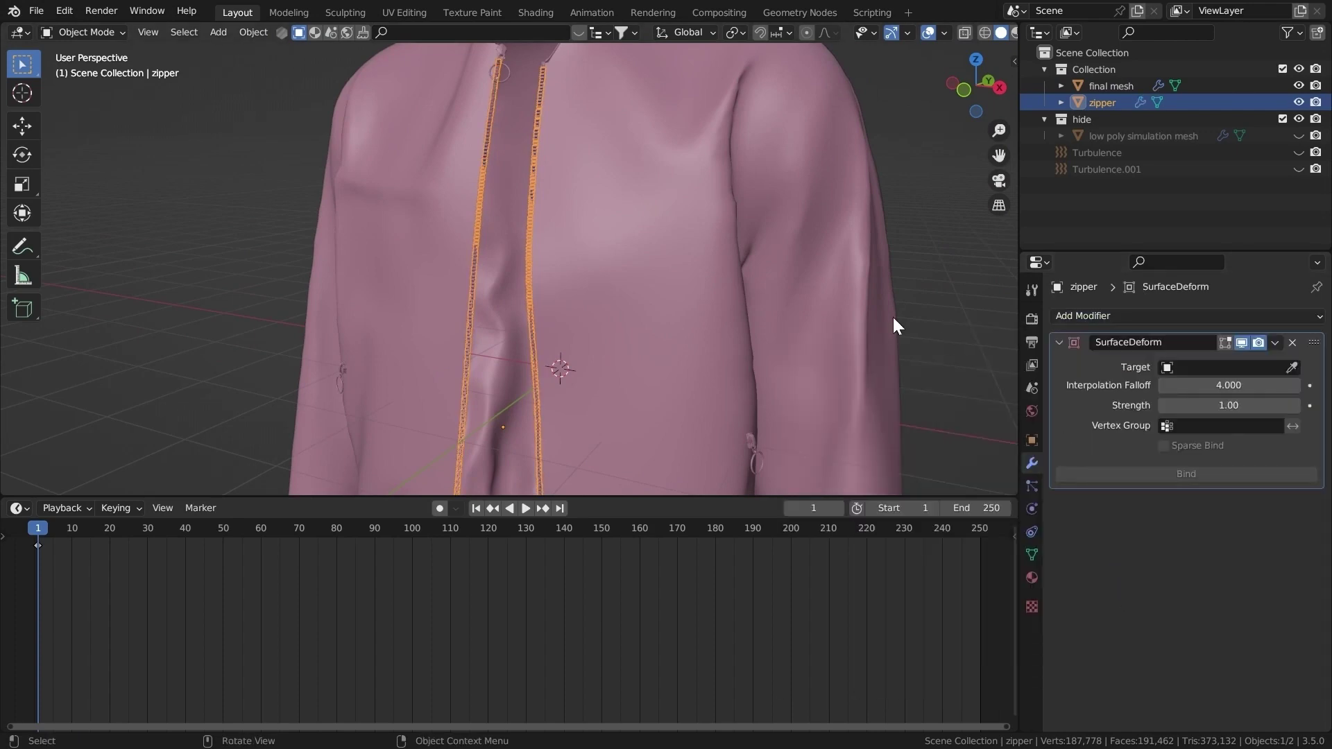
pyautogui.scroll(2, 892, 319)
pyautogui.click(1292, 367)
pyautogui.click(1137, 136)
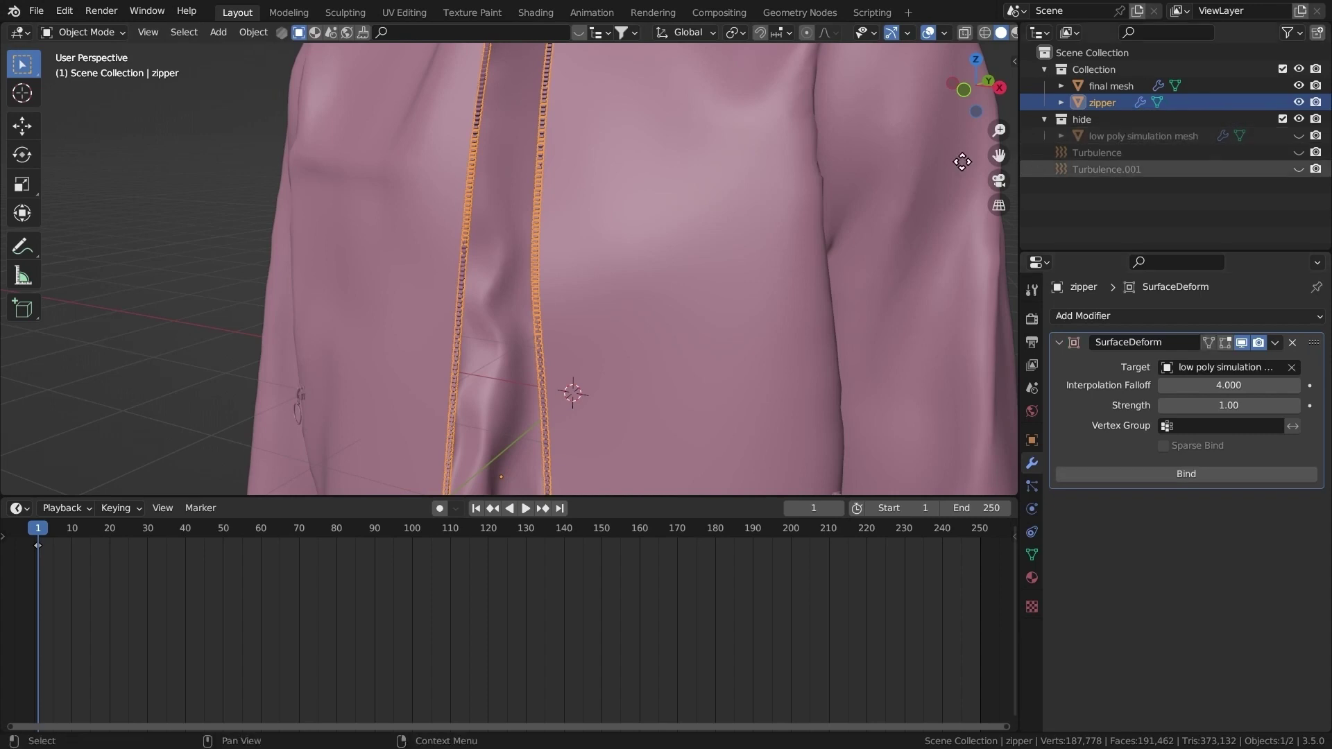
# Examine the zipper teeth and puller along the jacket's front opening from near and far.
pyautogui.scroll(-4, 701, 277)
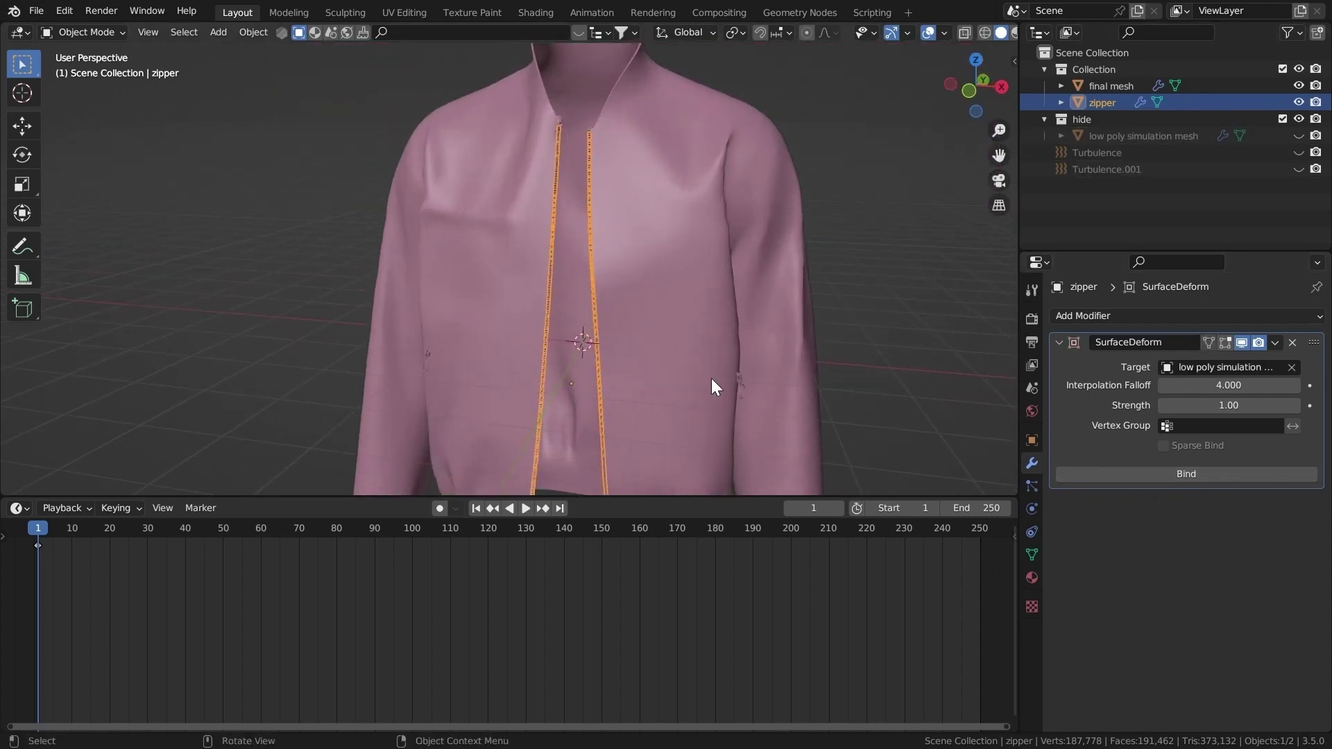
pyautogui.keyDown('shift'); pyautogui.moveTo(722, 339); pyautogui.dragTo(701, 399, button='middle'); pyautogui.keyUp('shift')
pyautogui.scroll(1, 711, 348)
pyautogui.moveTo(712, 347); pyautogui.dragTo(701, 364, button='middle')
pyautogui.scroll(2, 726, 336)
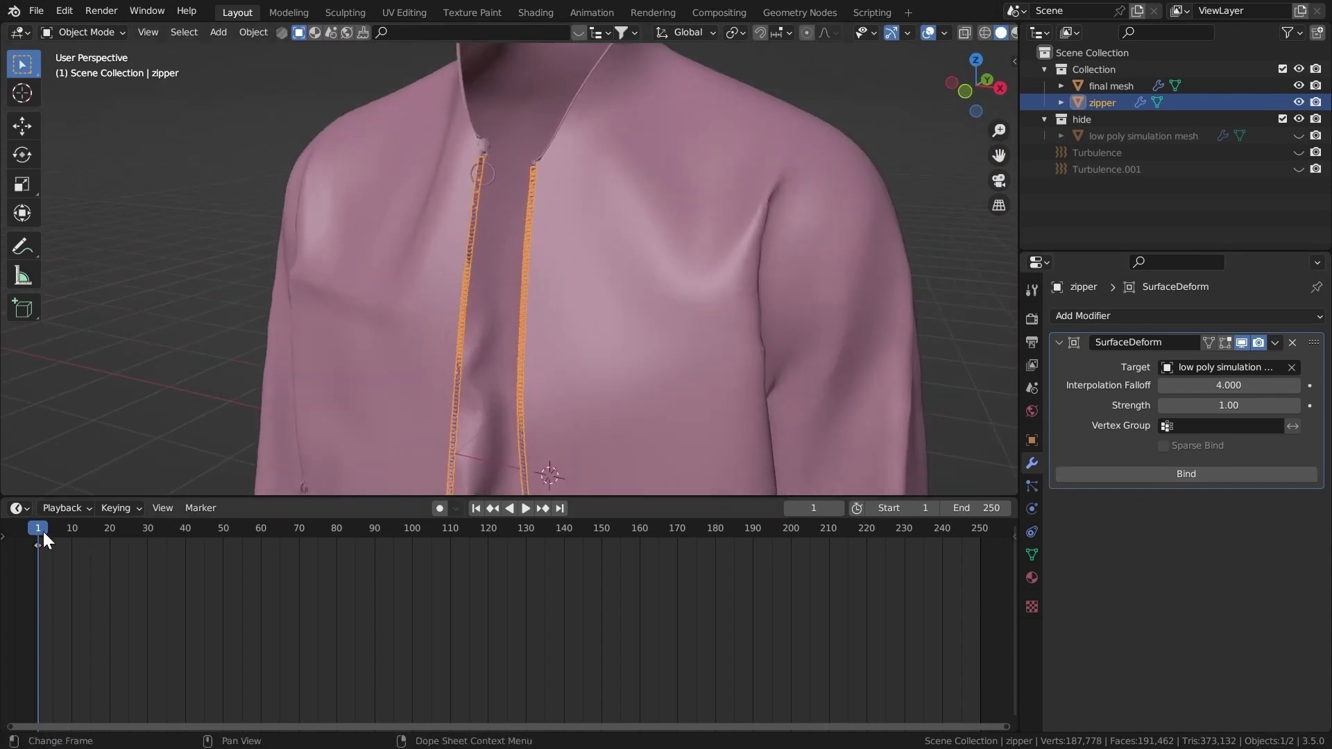
pyautogui.scroll(4, 514, 205)
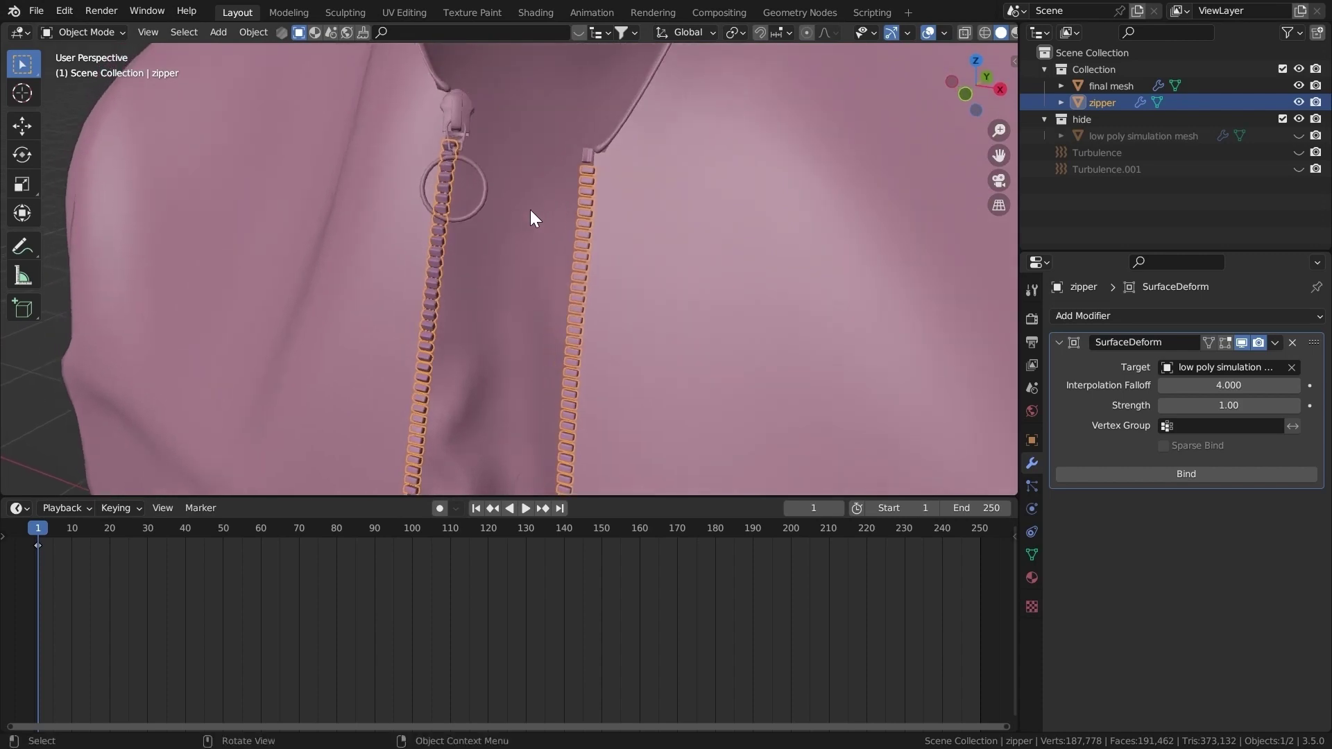
pyautogui.scroll(-5, 555, 211)
pyautogui.moveTo(633, 214); pyautogui.dragTo(646, 291, button='middle')
pyautogui.scroll(4, 670, 202)
pyautogui.scroll(-7, 670, 202)
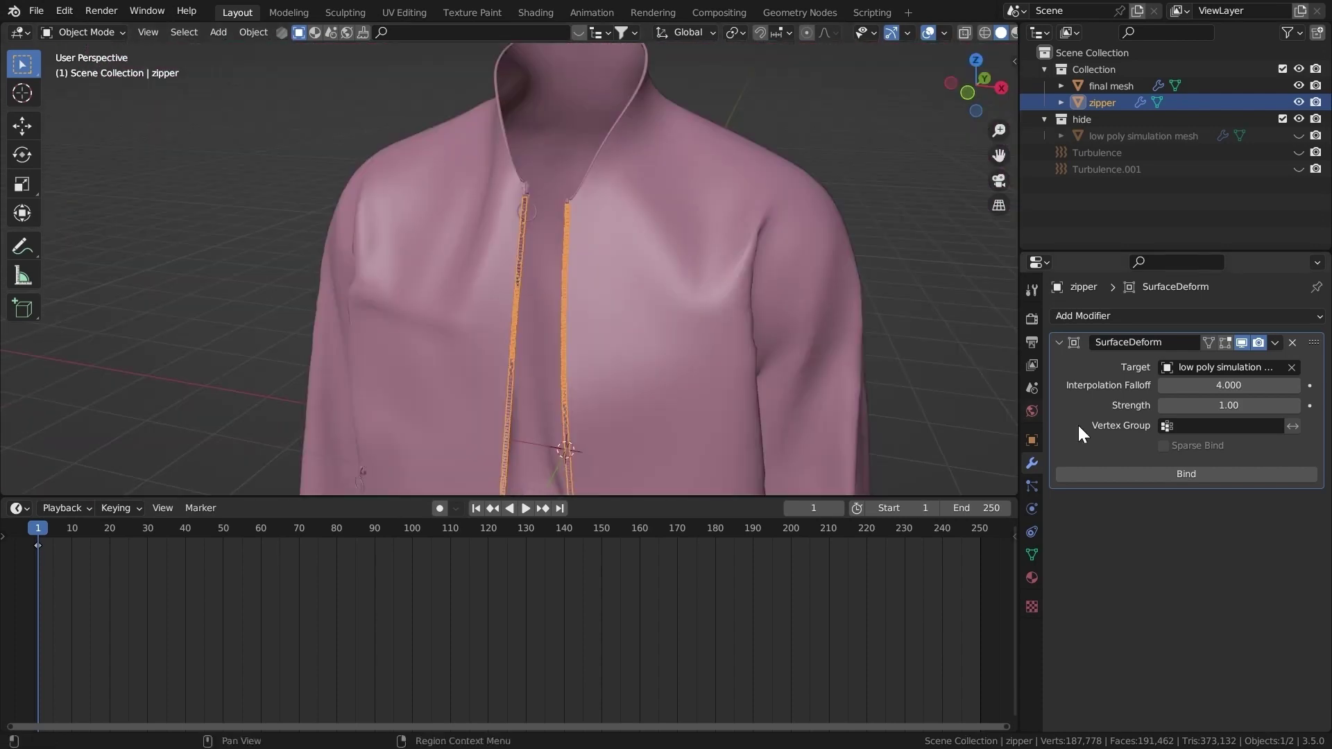
# Bind the zipper's Surface Deform modifier to its target and deselect the zipper.
pyautogui.click(1138, 474)
pyautogui.scroll(-3, 867, 301)
pyautogui.click(853, 306)
pyautogui.scroll(-2, 843, 313)
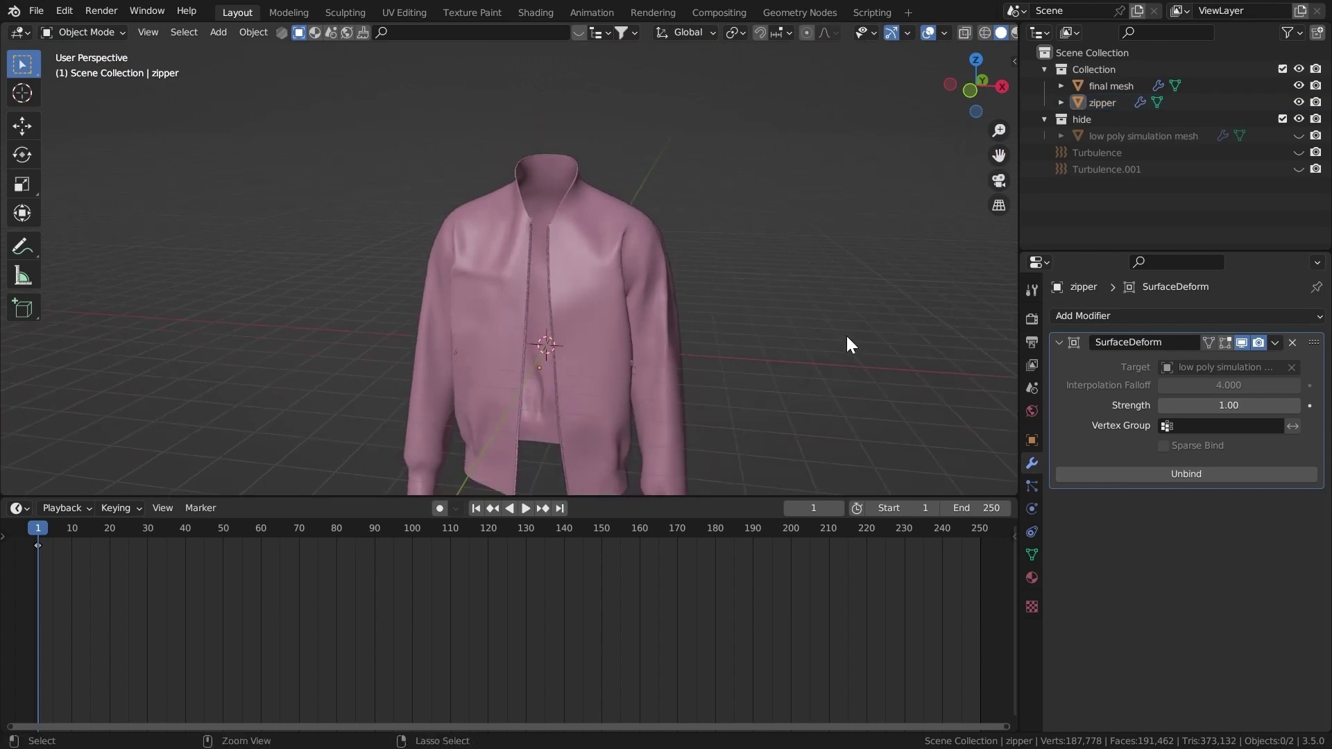
# Play the animation in the maximized and normal viewport to check that the zipper follows the jacket.
pyautogui.hotkey('ctrl', 'space')
pyautogui.moveTo(888, 362); pyautogui.dragTo(902, 350, button='middle')
pyautogui.press('space')
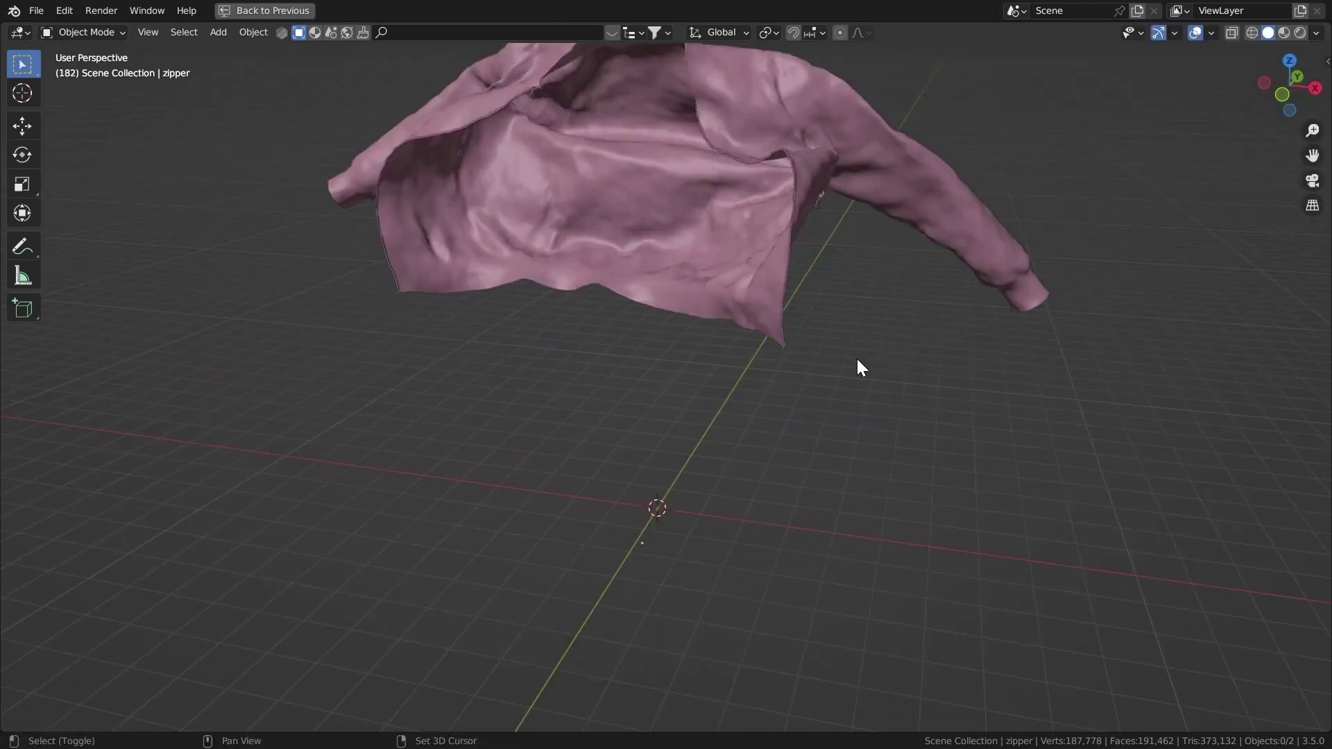
pyautogui.hotkey('shift', 'Left')
pyautogui.hotkey('ctrl', 'space')
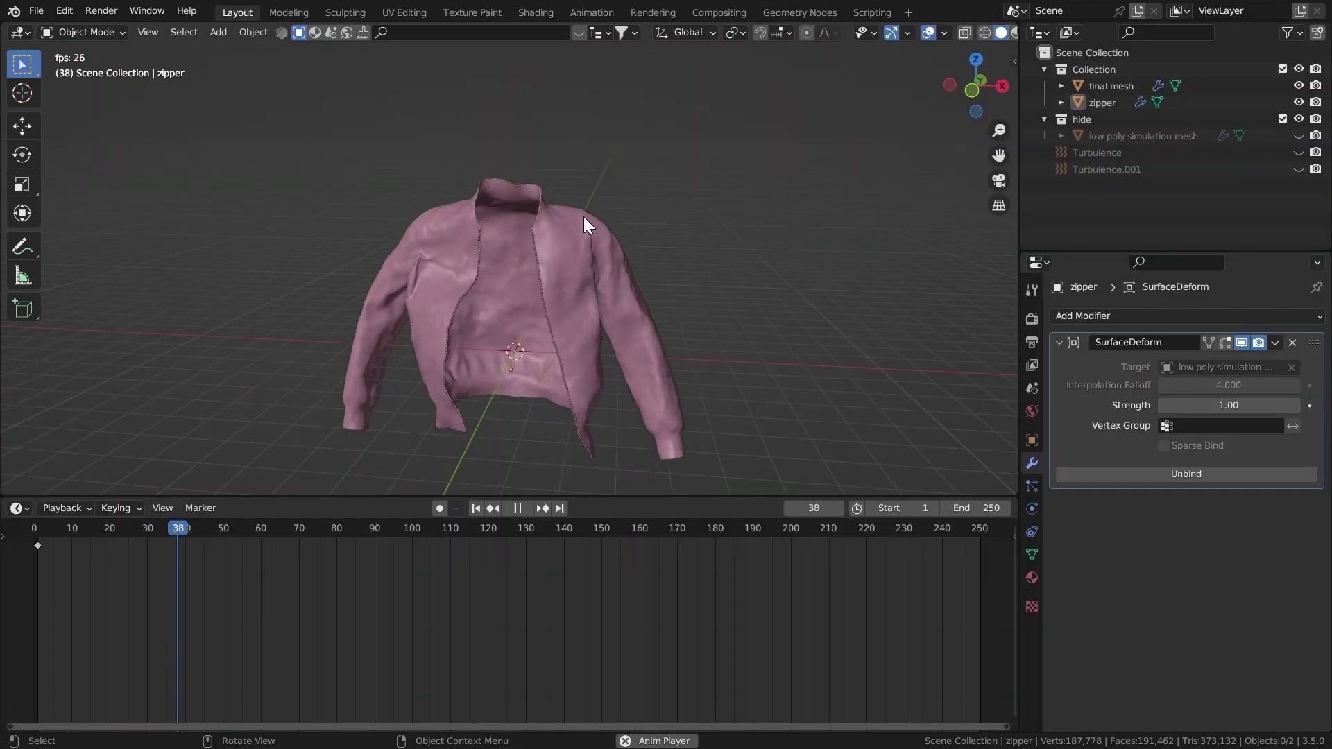
pyautogui.moveTo(599, 327); pyautogui.dragTo(572, 320, button='middle')
pyautogui.scroll(2, 571, 320)
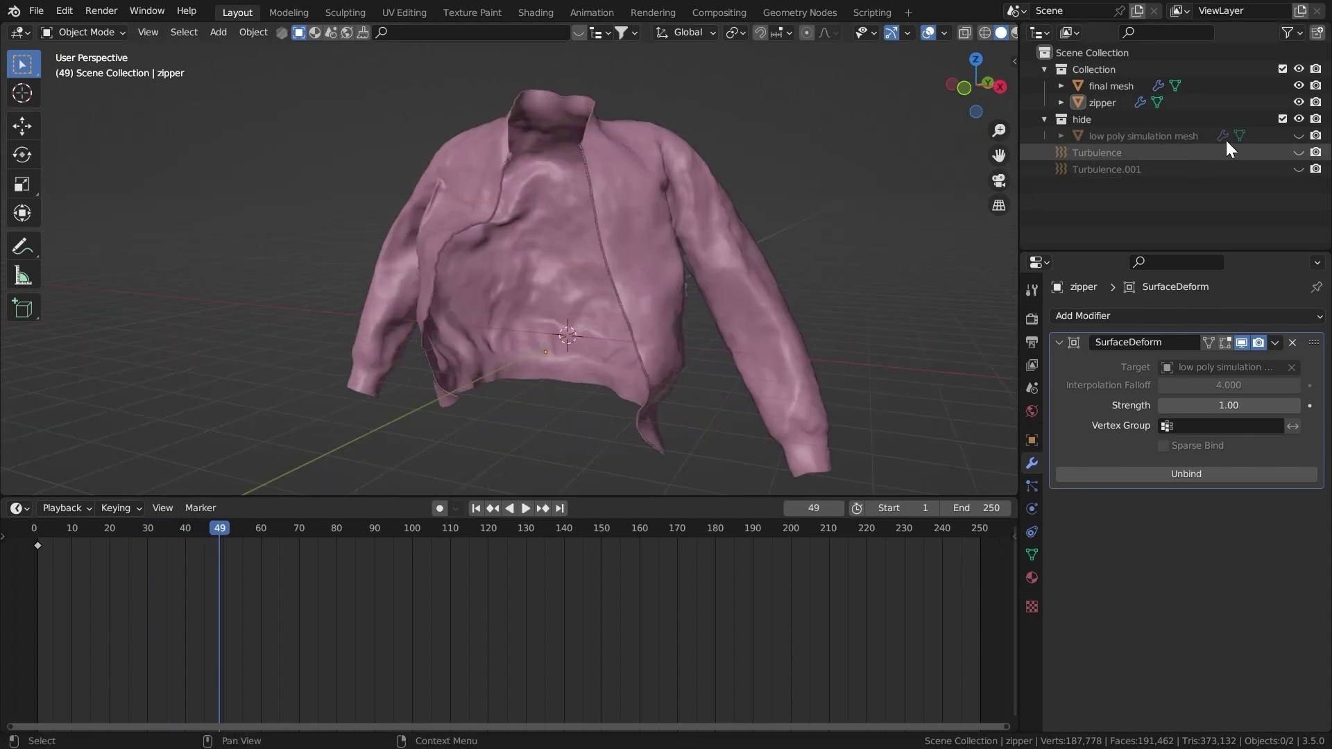
# Exclude the collection with the final mesh and zipper, and add a Smooth modifier to the low poly simulation mesh.
pyautogui.click(1282, 70)
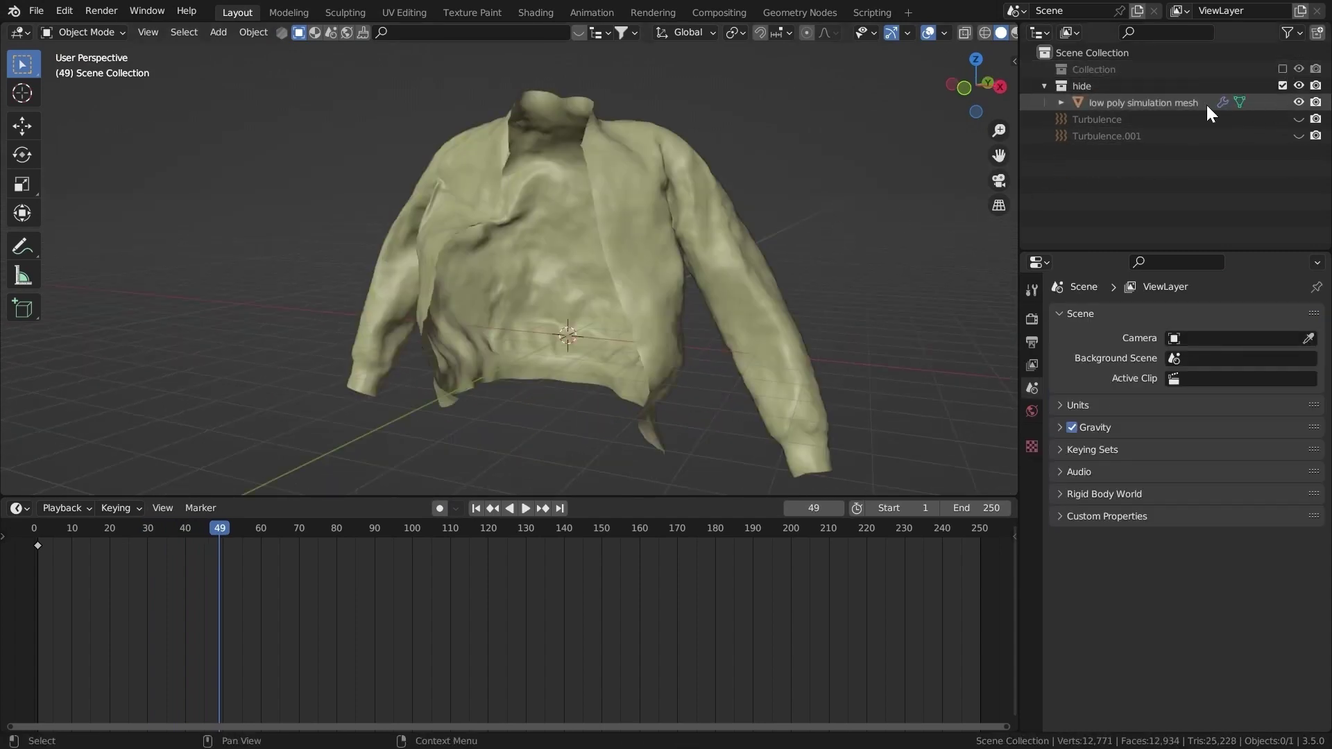
pyautogui.click(1179, 104)
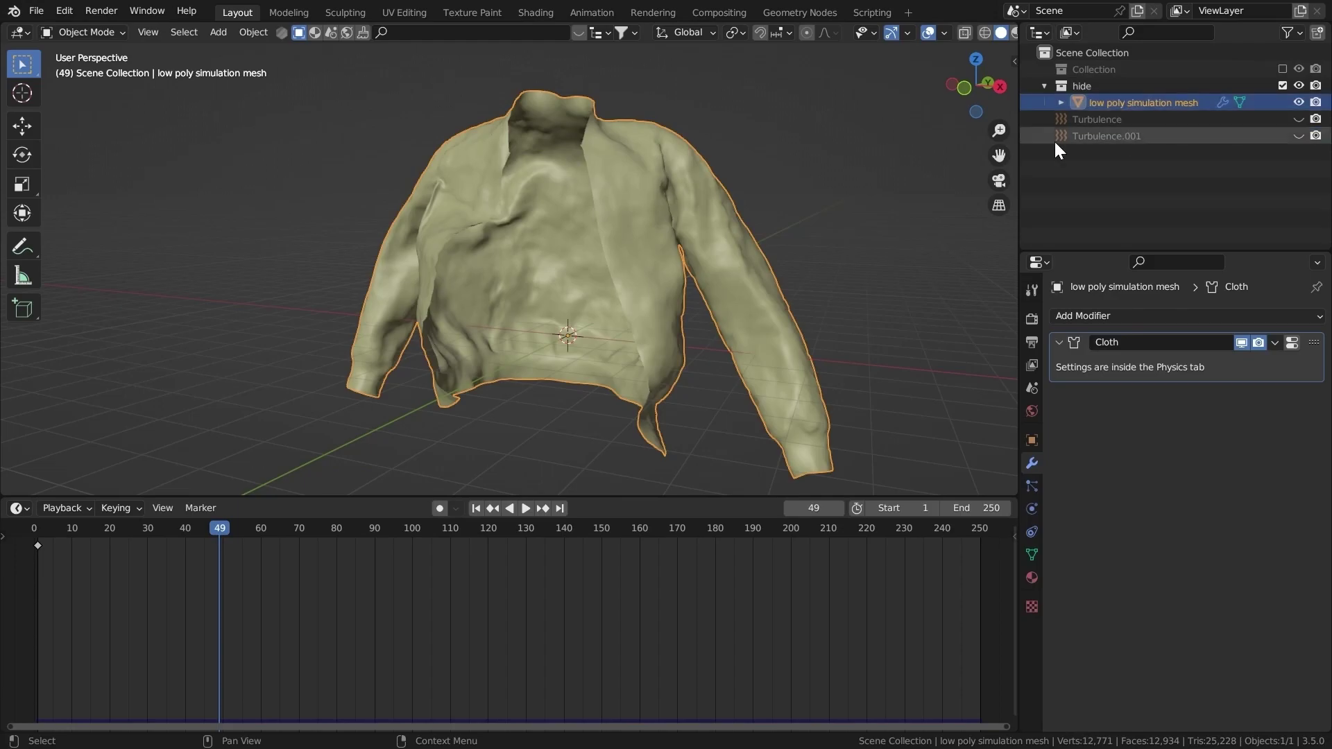
pyautogui.moveTo(583, 249); pyautogui.dragTo(553, 258, button='middle')
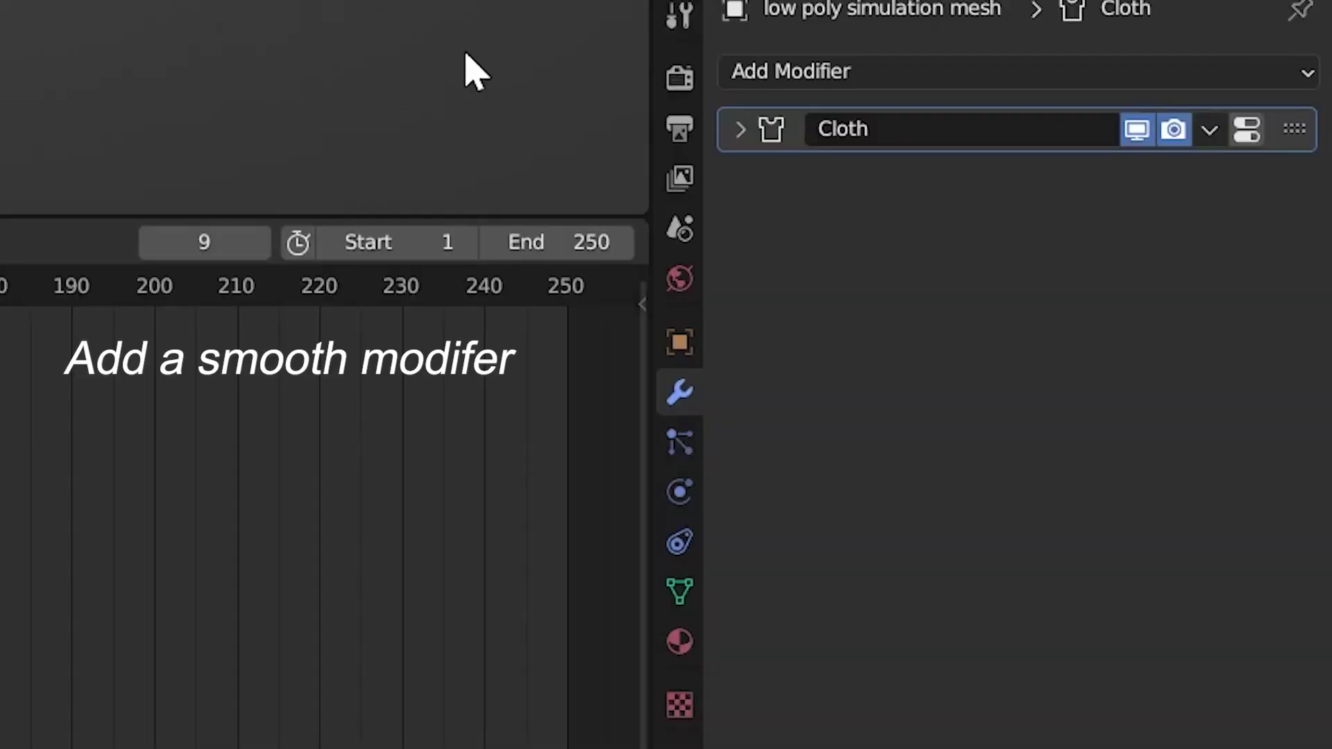
pyautogui.click(988, 73)
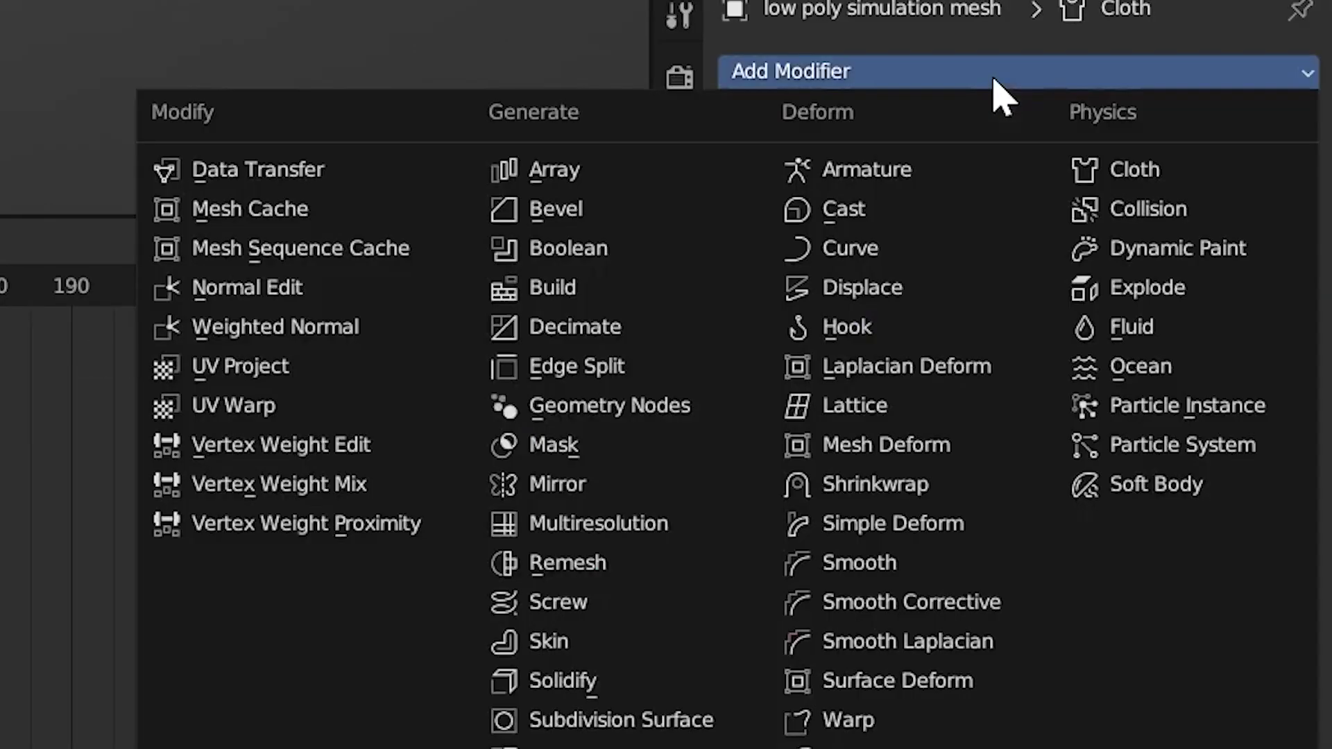
pyautogui.click(894, 563)
pyautogui.click(1006, 316)
pyautogui.press('Return')
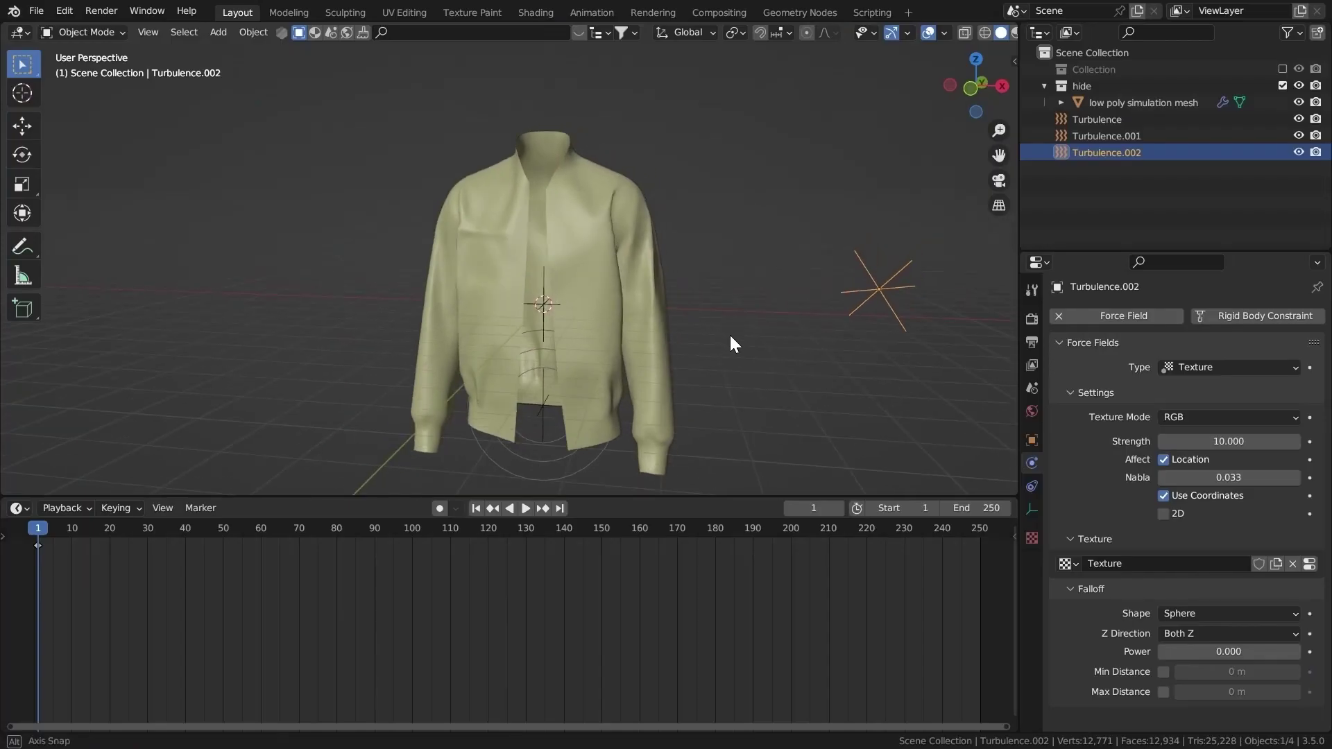
# Add a cylinder mesh at the chest of the low poly jacket.
pyautogui.scroll(3, 728, 333)
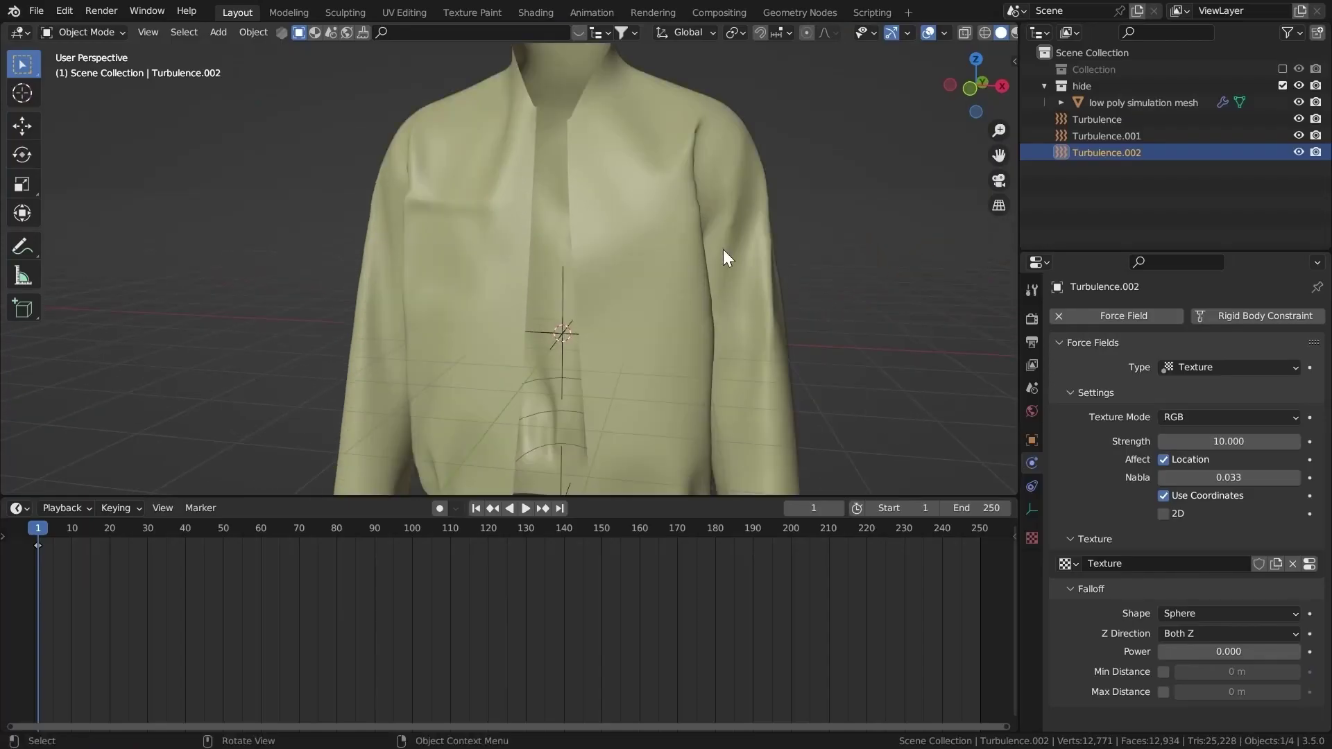
pyautogui.moveTo(662, 194)
pyautogui.keyDown('ctrl'); pyautogui.mouseDown(button='middle')
pyautogui.moveTo(609, 199)
pyautogui.moveTo(643, 264)
pyautogui.moveTo(682, 290)
pyautogui.moveTo(670, 275)
pyautogui.mouseUp(button='middle'); pyautogui.keyUp('ctrl')
pyautogui.keyDown('ctrl'); pyautogui.moveTo(670, 275); pyautogui.dragTo(652, 256, button='middle'); pyautogui.keyUp('ctrl')
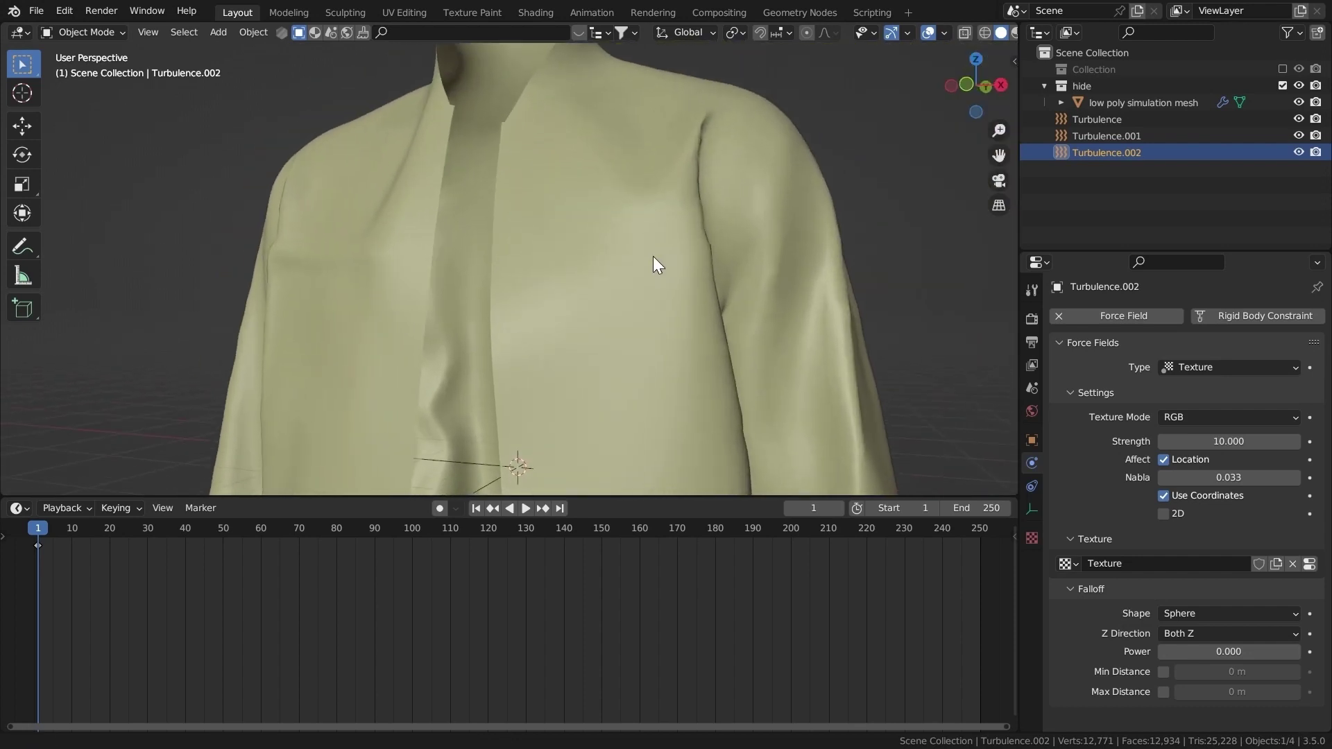
pyautogui.click(652, 236)
pyautogui.hotkey('shift', 'a')
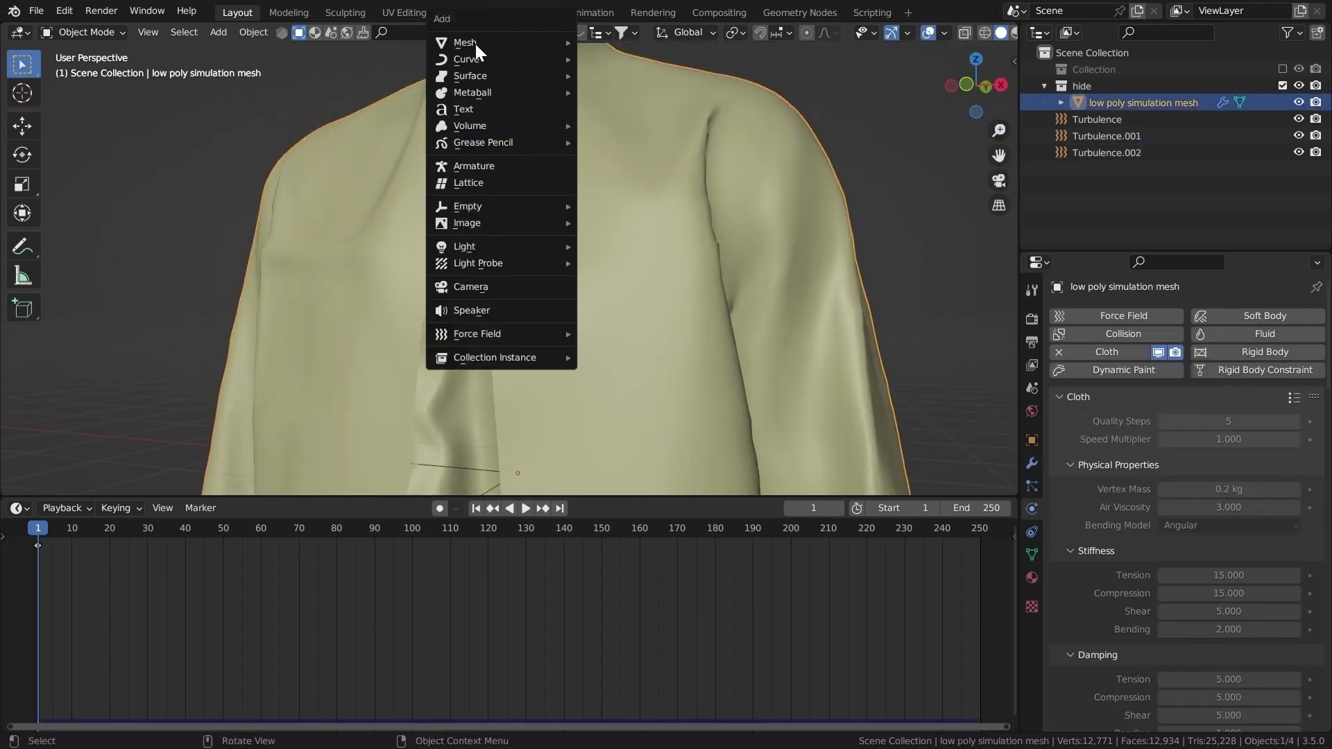
pyautogui.click(617, 125)
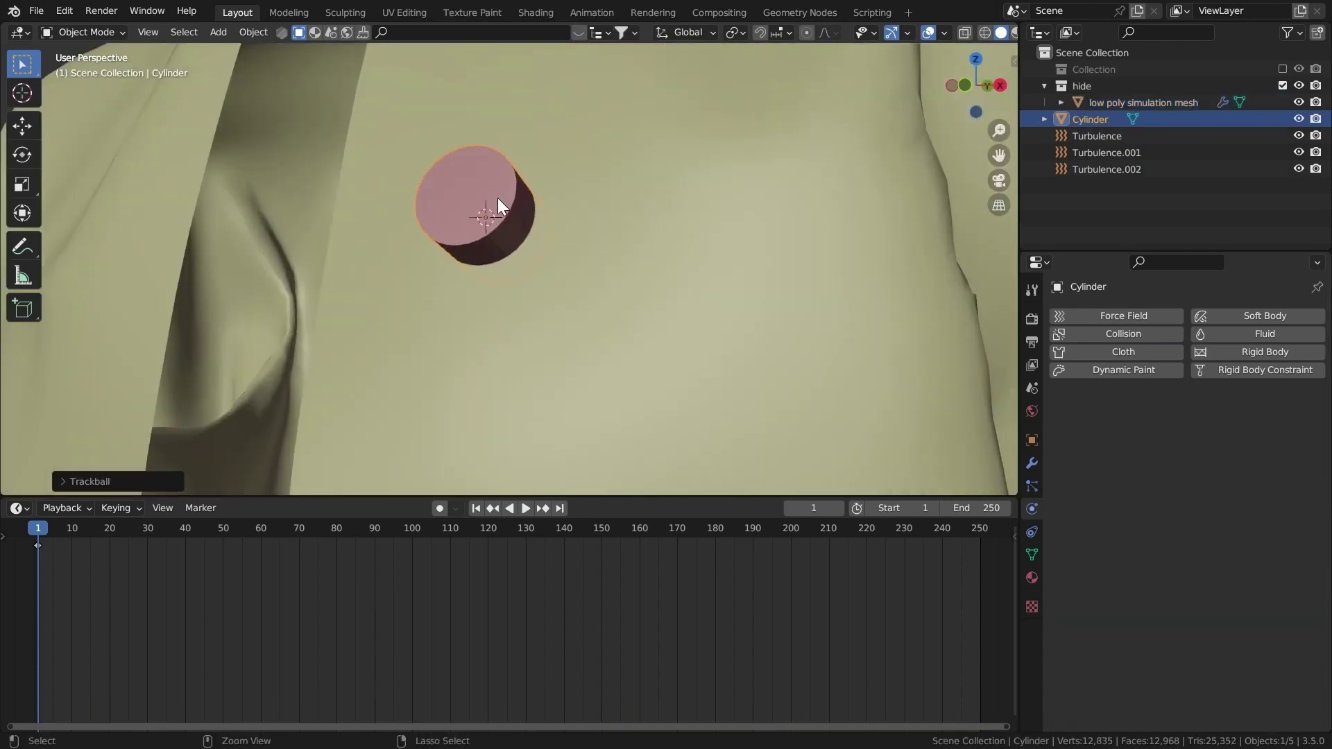
# Re-enable the collection with the final mesh and zipper, move the cylinder into it, and hide the "hide" collection in the viewport.
pyautogui.scroll(-5, 497, 198)
pyautogui.click(1281, 69)
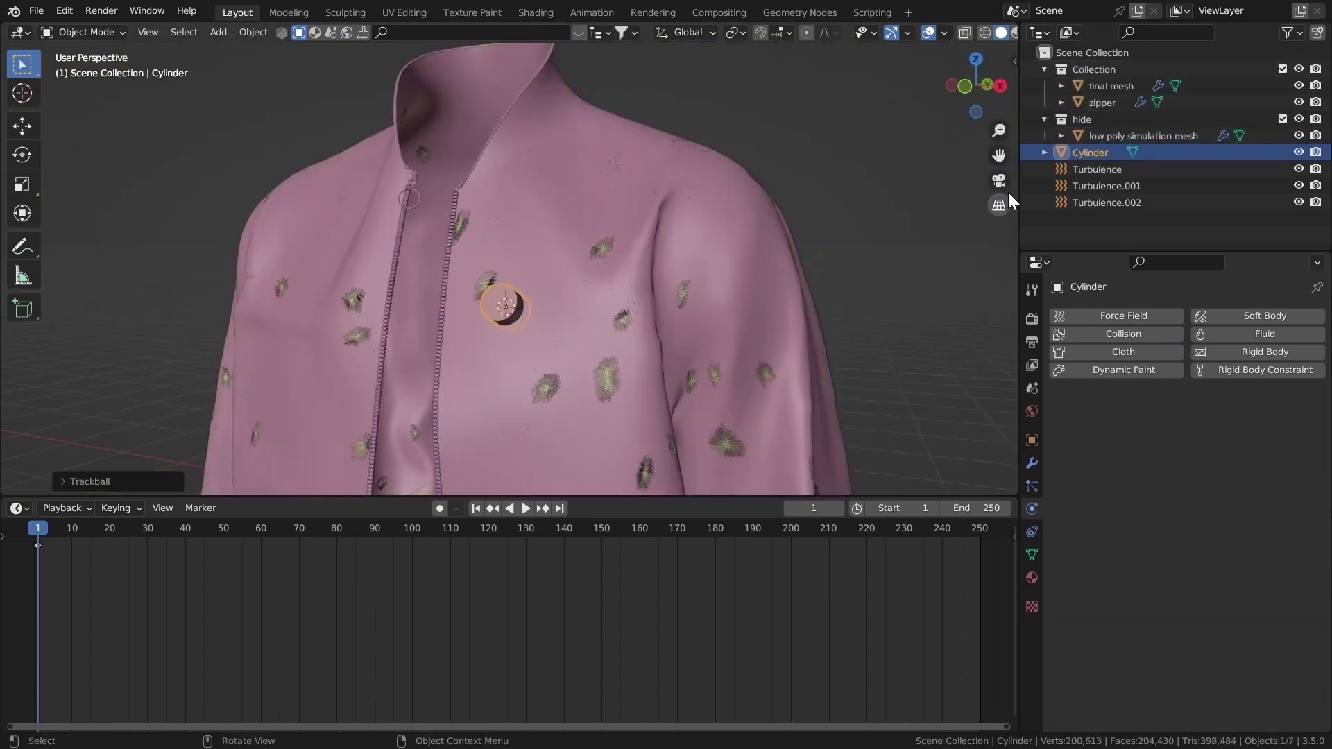
pyautogui.moveTo(1208, 154)
pyautogui.mouseDown()
pyautogui.moveTo(1213, 134)
pyautogui.moveTo(1208, 149)
pyautogui.mouseUp()
pyautogui.moveTo(1086, 154); pyautogui.dragTo(1094, 70)
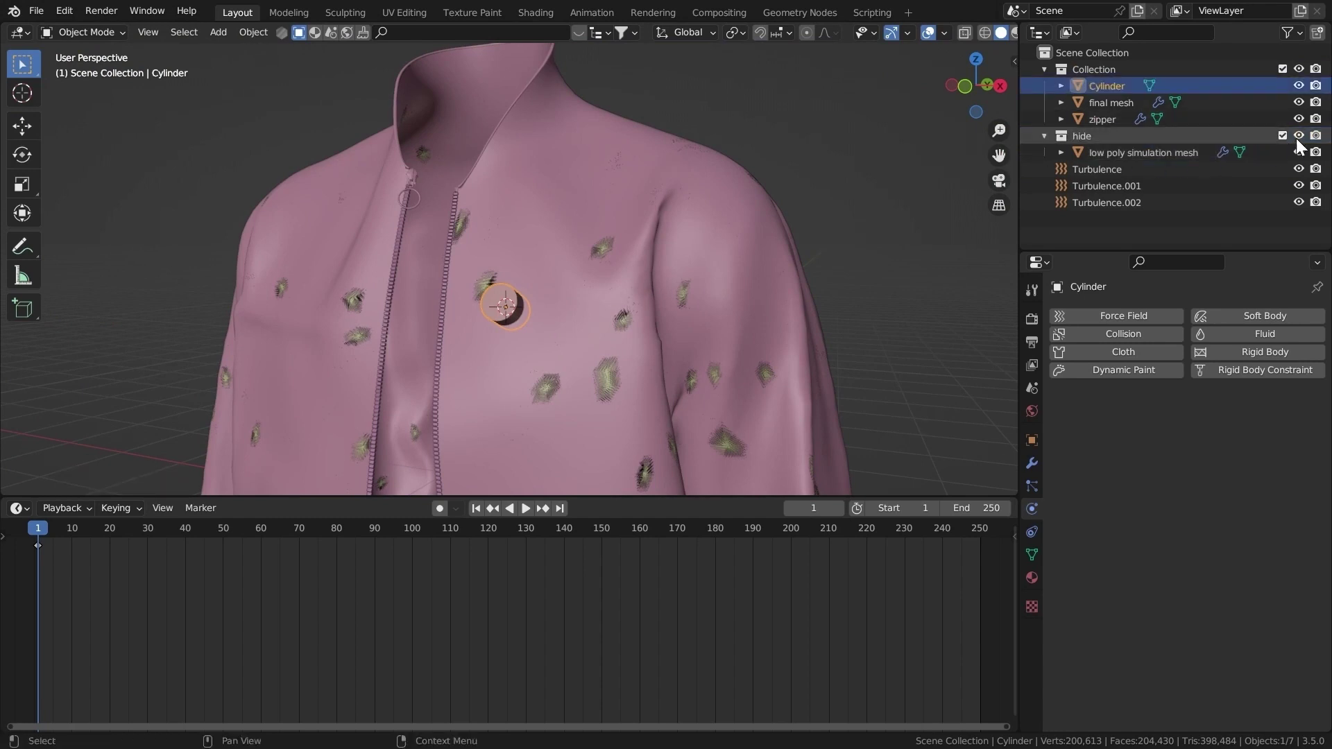
pyautogui.click(1298, 136)
pyautogui.moveTo(821, 268); pyautogui.dragTo(822, 240, button='middle')
pyautogui.scroll(2, 815, 228)
pyautogui.keyDown('shift'); pyautogui.moveTo(721, 76); pyautogui.dragTo(664, 257, button='middle'); pyautogui.keyUp('shift')
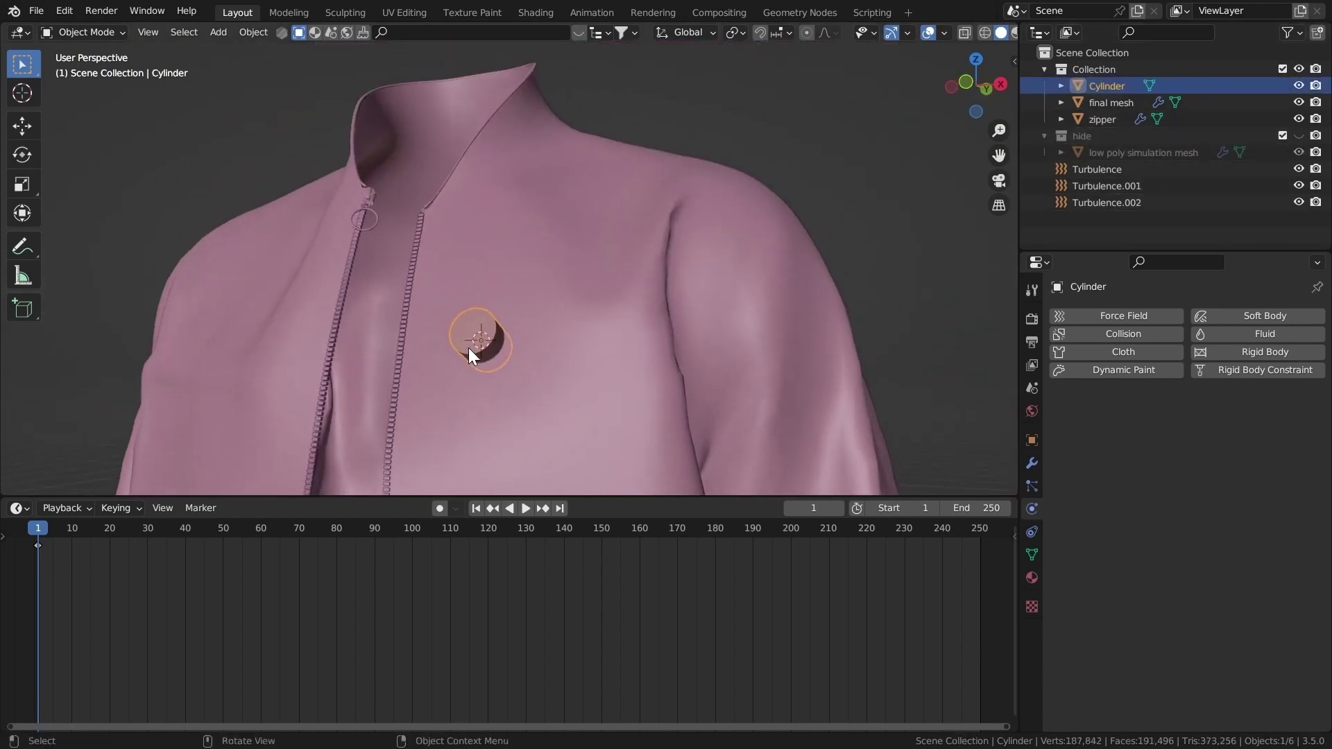
# Vertex-parent the cylinder to three vertices of the final mesh surrounding it at the chest.
pyautogui.keyDown('shift'); pyautogui.click(534, 227); pyautogui.keyUp('shift')
pyautogui.press('Tab')
pyautogui.moveTo(512, 279); pyautogui.dragTo(509, 274, button='middle')
pyautogui.keyDown('shift'); pyautogui.moveTo(497, 337); pyautogui.dragTo(509, 283, button='middle'); pyautogui.keyUp('shift')
pyautogui.keyDown('ctrl'); pyautogui.moveTo(510, 283); pyautogui.dragTo(483, 264, button='middle'); pyautogui.keyUp('ctrl')
pyautogui.press('1')
pyautogui.keyDown('shift'); pyautogui.moveTo(575, 272); pyautogui.dragTo(446, 255, button='middle'); pyautogui.keyUp('shift')
pyautogui.click(342, 256)
pyautogui.moveTo(360, 259); pyautogui.dragTo(392, 276, button='middle')
pyautogui.keyDown('shift'); pyautogui.moveTo(763, 411); pyautogui.dragTo(683, 369, button='middle'); pyautogui.keyUp('shift')
pyautogui.keyDown('shift'); pyautogui.moveTo(847, 438); pyautogui.dragTo(725, 351, button='middle'); pyautogui.keyUp('shift')
pyautogui.moveTo(725, 350); pyautogui.dragTo(676, 320, button='middle')
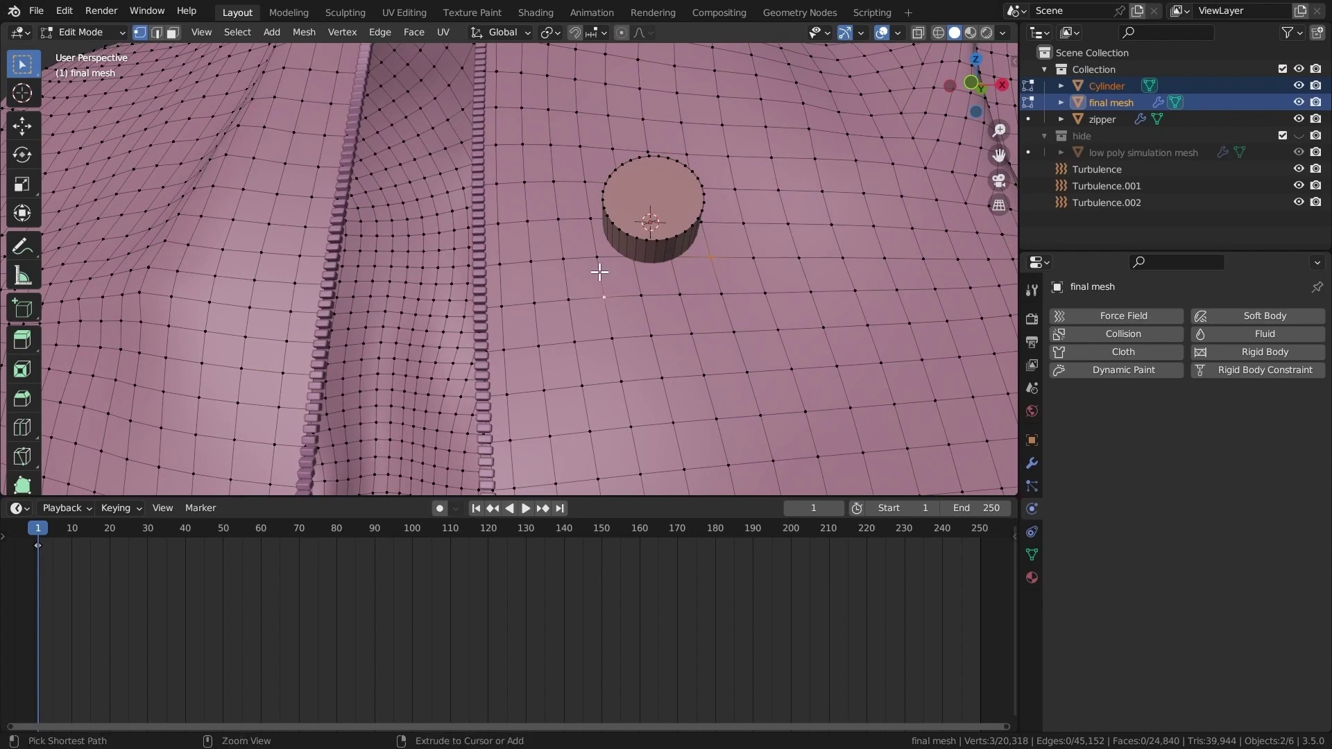
pyautogui.hotkey('ctrl', 'p')
pyautogui.click(566, 271)
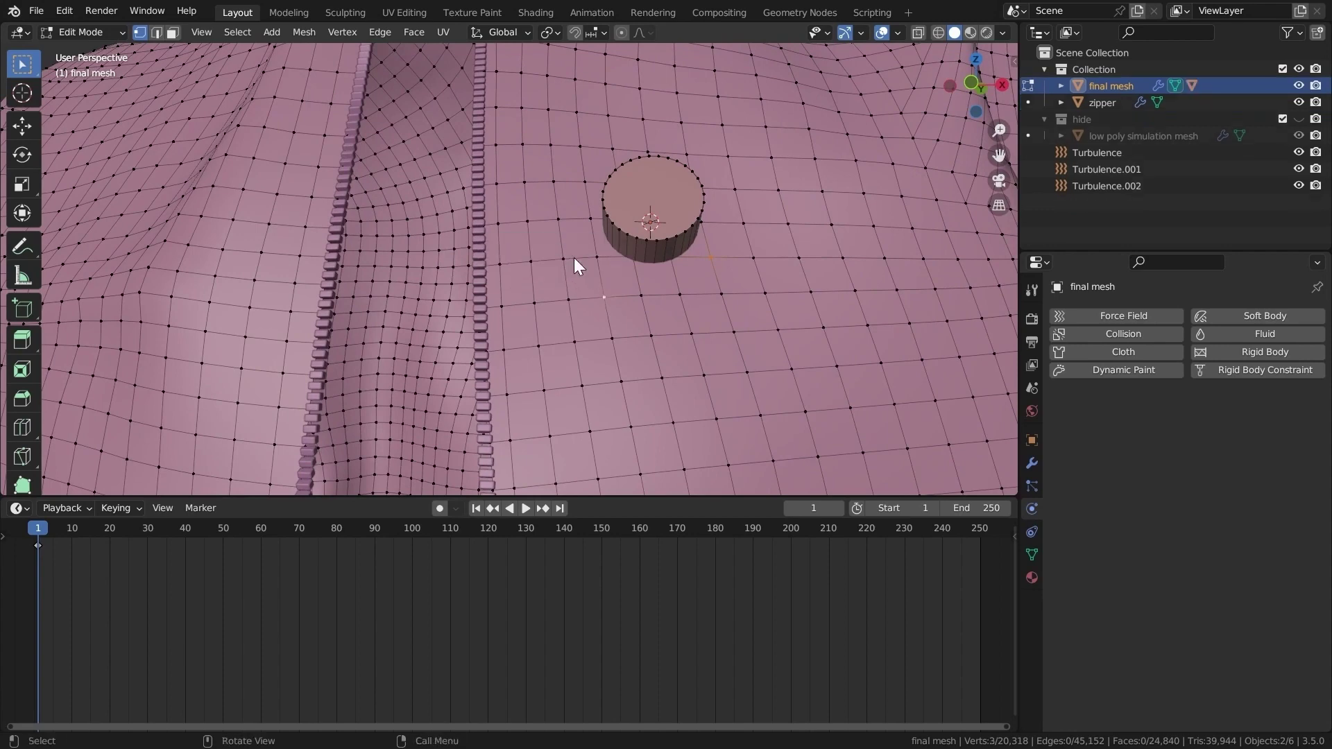
# Return to Object Mode, deselect everything and examine the jacket from the front.
pyautogui.press('Tab')
pyautogui.scroll(-8, 561, 251)
pyautogui.click(334, 168)
pyautogui.moveTo(334, 169); pyautogui.dragTo(591, 276, button='middle')
pyautogui.scroll(4, 396, 249)
pyautogui.scroll(-2, 582, 298)
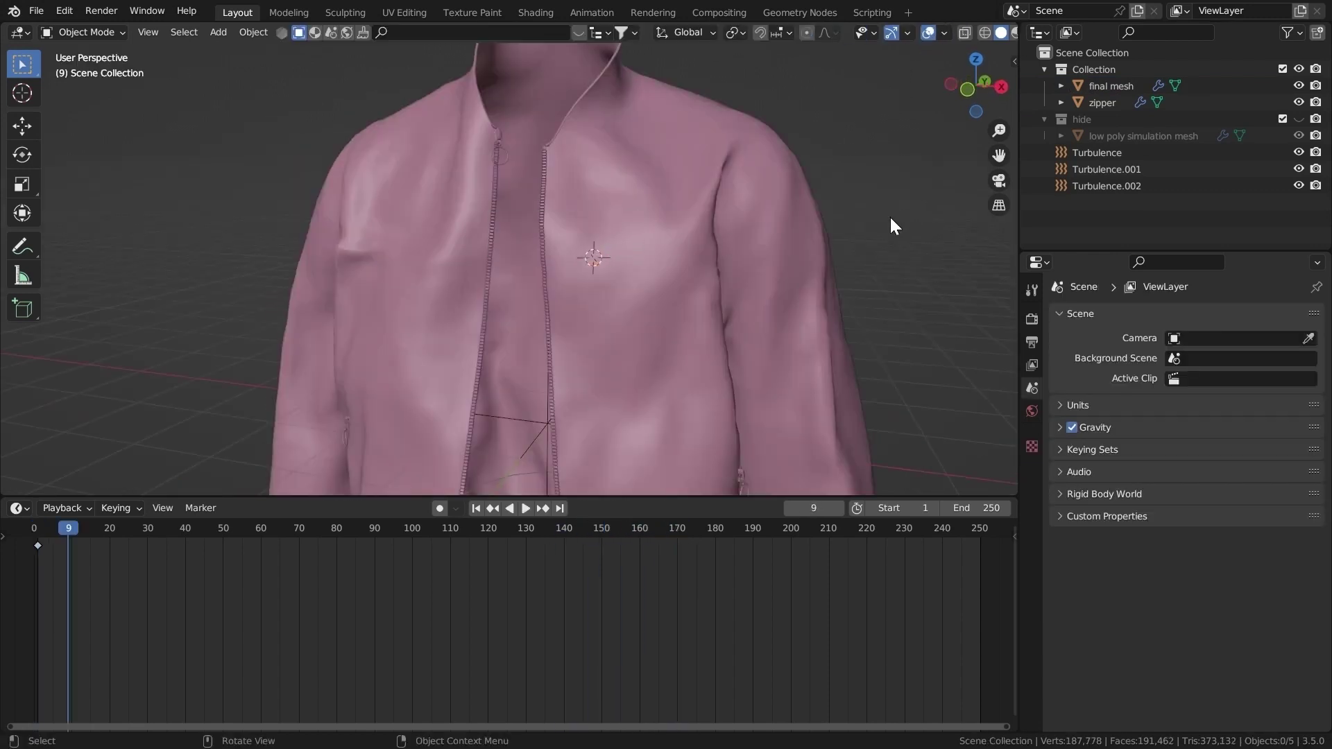
# Save the file and inspect the whole jacket in the maximized viewport.
pyautogui.scroll(-3, 891, 219)
pyautogui.hotkey('ctrl', 'space')
pyautogui.hotkey('ctrl', 's')
pyautogui.moveTo(780, 333); pyautogui.dragTo(1055, 219, button='middle')
pyautogui.moveTo(778, 329); pyautogui.dragTo(931, 573, button='middle')
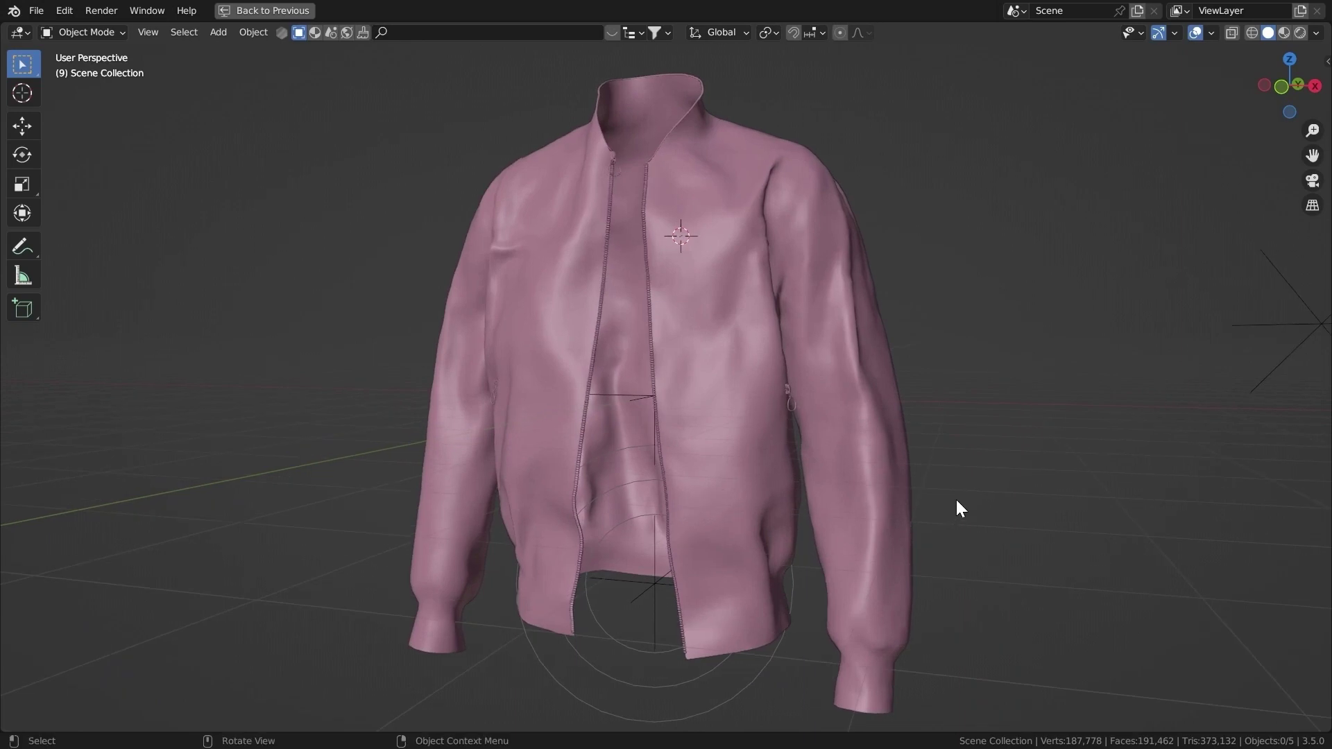
pyautogui.hotkey('ctrl', 'space')
pyautogui.keyDown('ctrl'); pyautogui.moveTo(831, 133); pyautogui.dragTo(831, 146, button='middle'); pyautogui.keyUp('ctrl')
# Inspect the simulated jacket's folds and zipper in the maximized viewport, and turn the viewport overlays back on.
pyautogui.hotkey('ctrl', 'z')
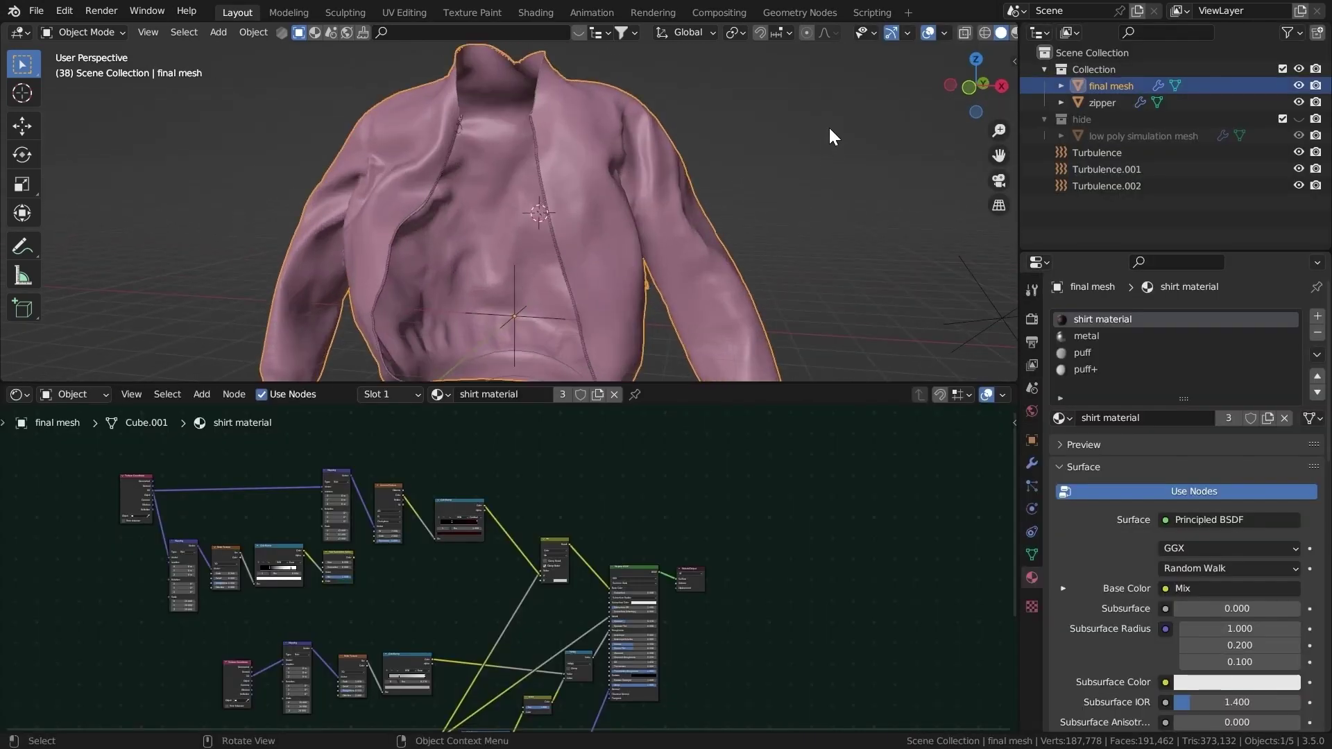
pyautogui.scroll(-3, 584, 285)
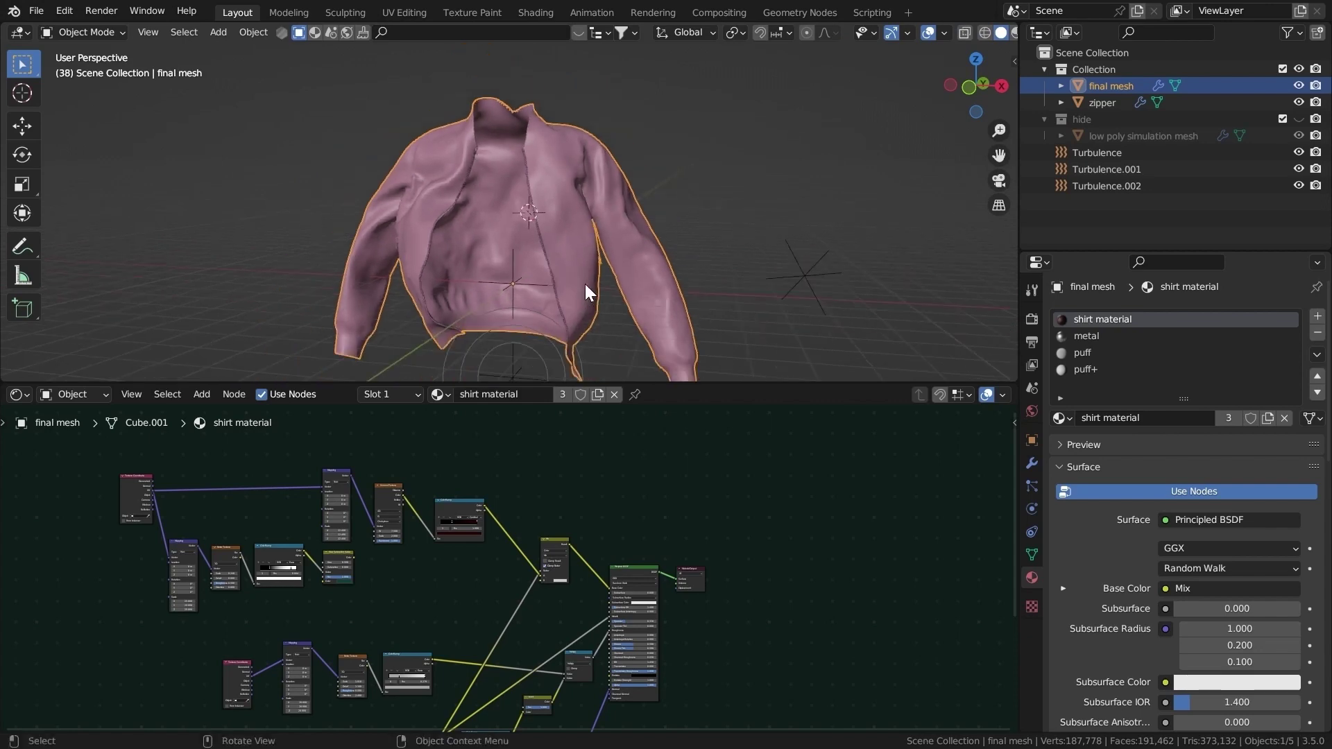
pyautogui.moveTo(639, 234); pyautogui.dragTo(666, 276, button='middle')
pyautogui.scroll(-3, 667, 229)
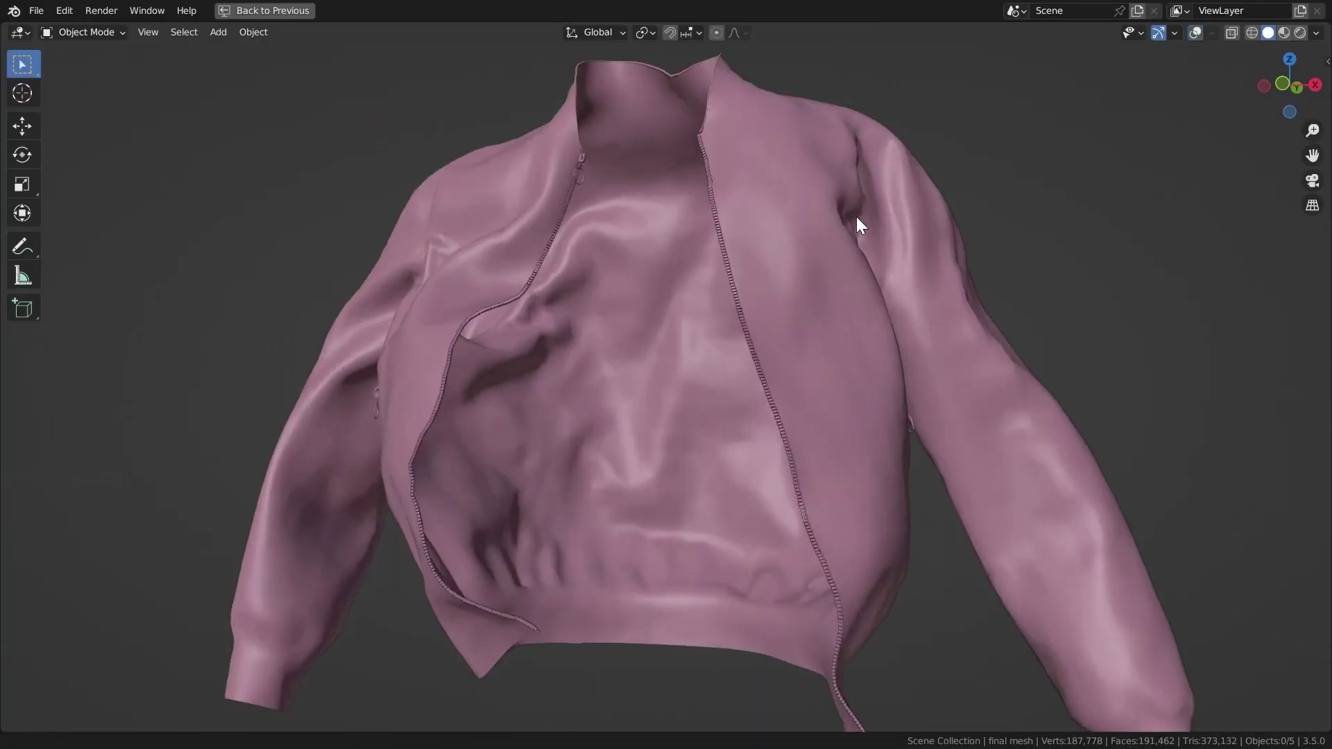
pyautogui.scroll(-3, 900, 236)
pyautogui.moveTo(856, 216); pyautogui.dragTo(936, 229, button='middle')
pyautogui.click(1193, 34)
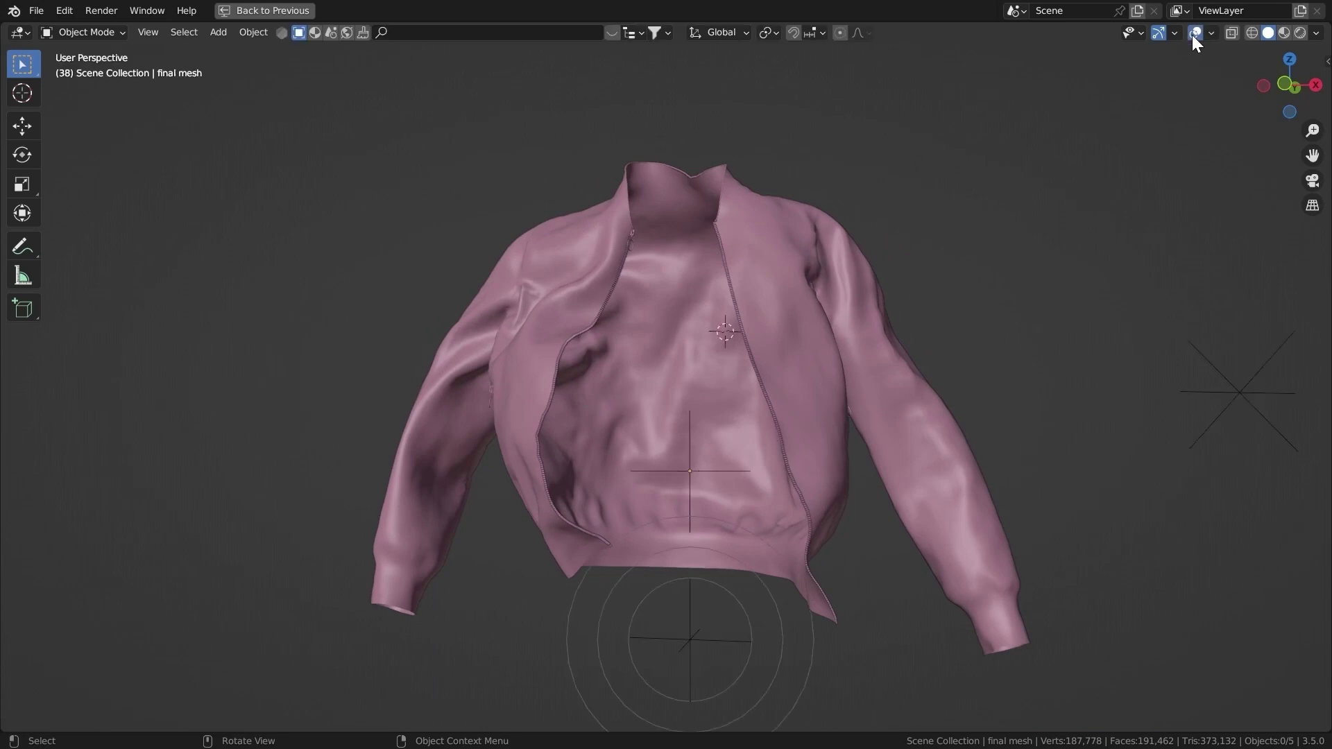
pyautogui.scroll(2, 793, 190)
pyautogui.hotkey('ctrl', 'space')
pyautogui.scroll(-2, 635, 227)
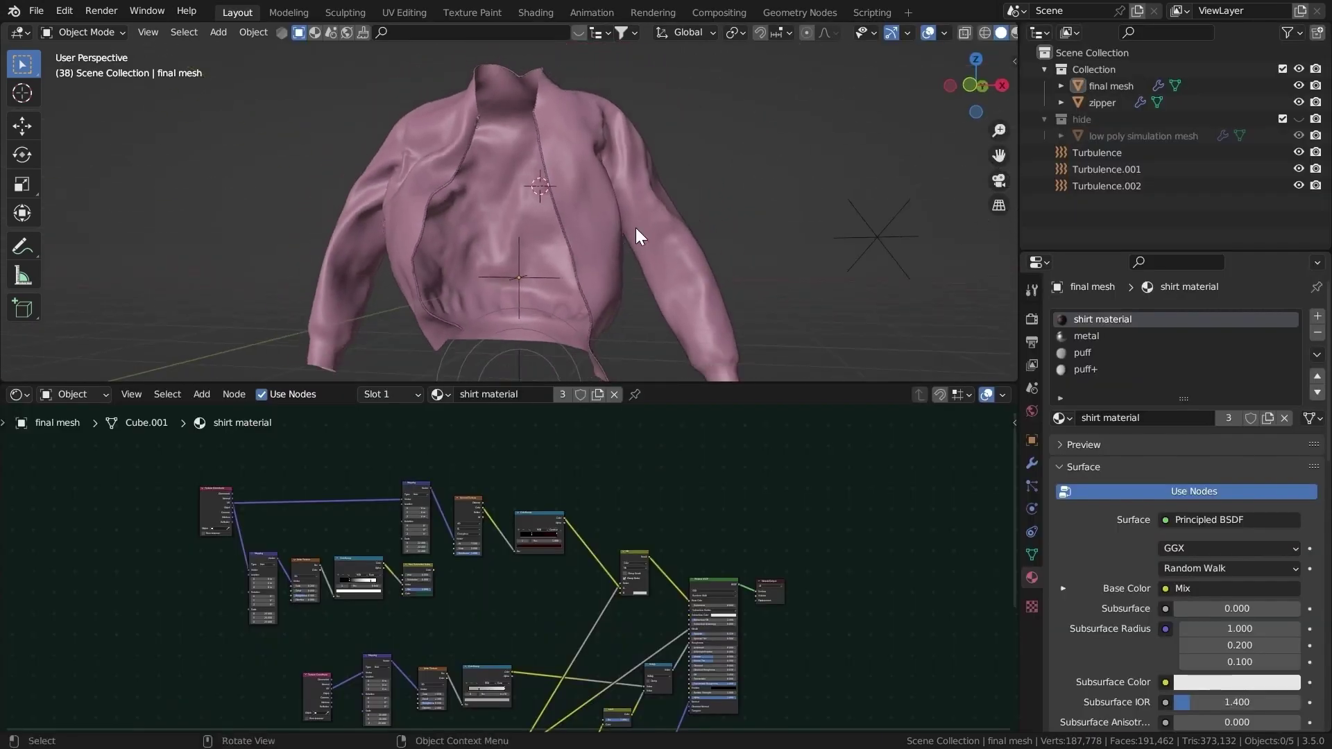
# Select the final mesh, show its modifiers with SurfaceDeform collapsed, and switch the shader editor area to the timeline.
pyautogui.click(600, 227)
pyautogui.click(1031, 463)
pyautogui.click(21, 394)
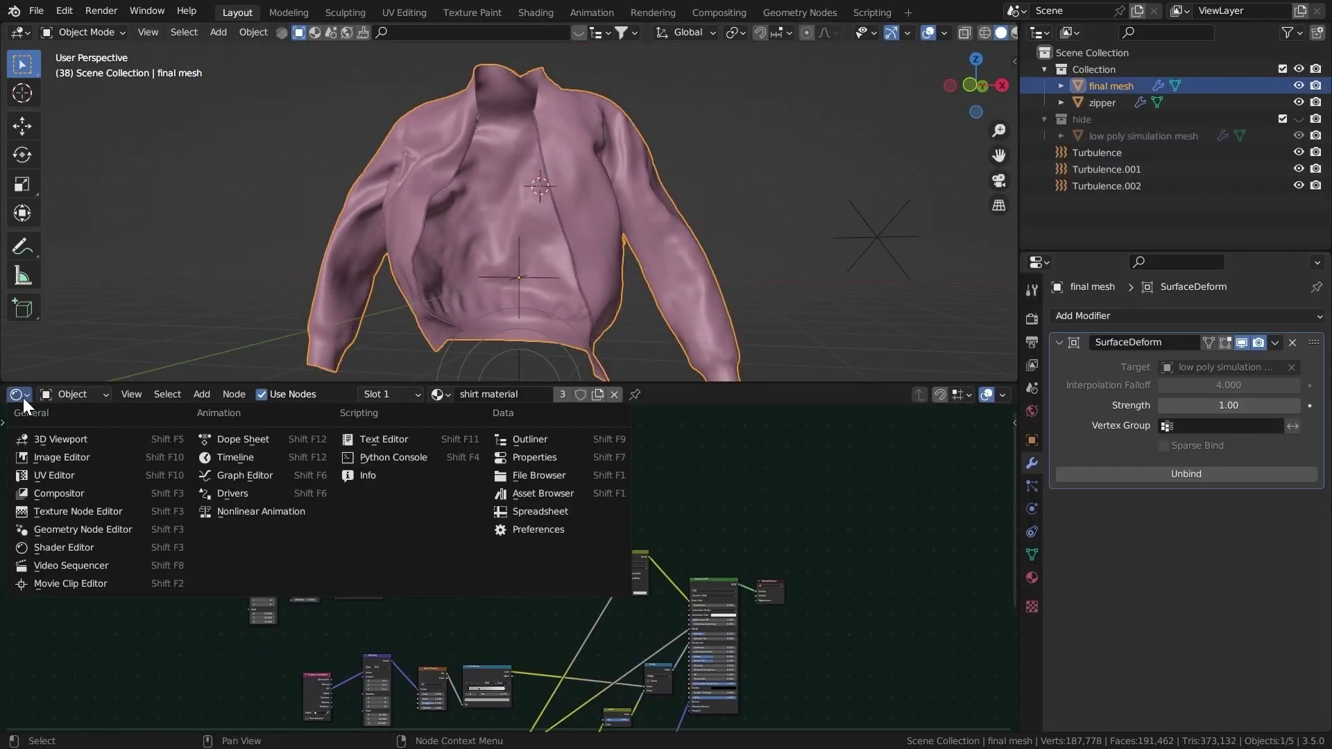
pyautogui.hotkey('shift', 'F12')
pyautogui.scroll(3, 852, 206)
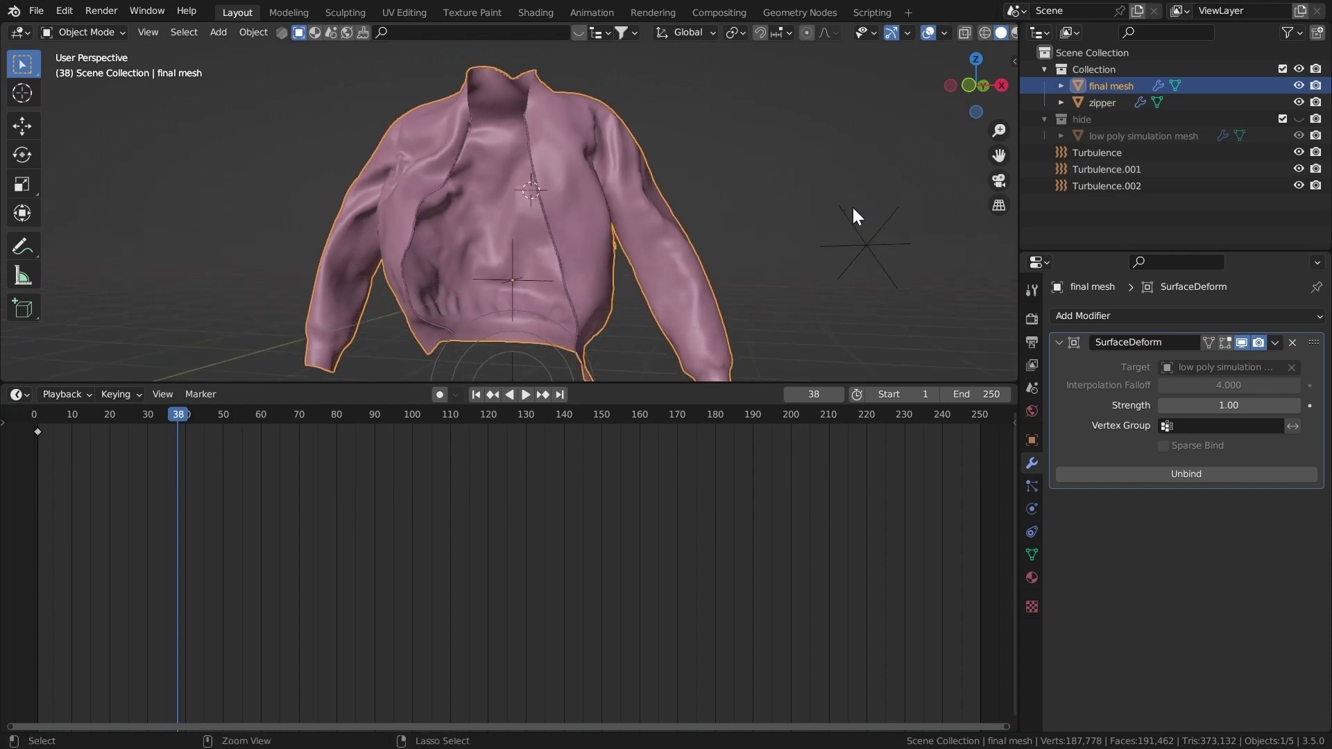
pyautogui.click(1060, 341)
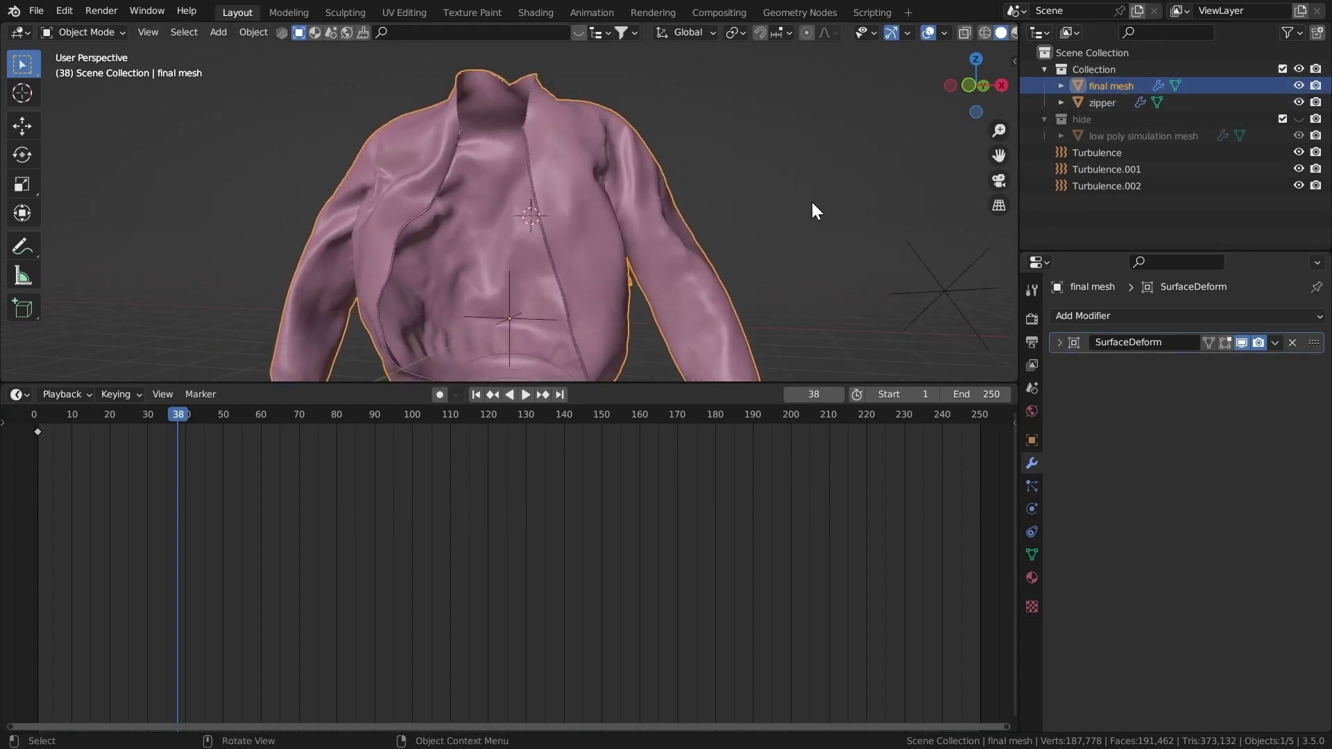
# Add a Solidify modifier to the final mesh and set its thickness to 0.06 m.
pyautogui.scroll(3, 780, 235)
pyautogui.moveTo(708, 169); pyautogui.dragTo(737, 230, button='middle')
pyautogui.click(1117, 314)
pyautogui.click(1046, 595)
pyautogui.scroll(-3, 664, 323)
pyautogui.hotkey('ctrl', 'space')
pyautogui.scroll(8, 638, 336)
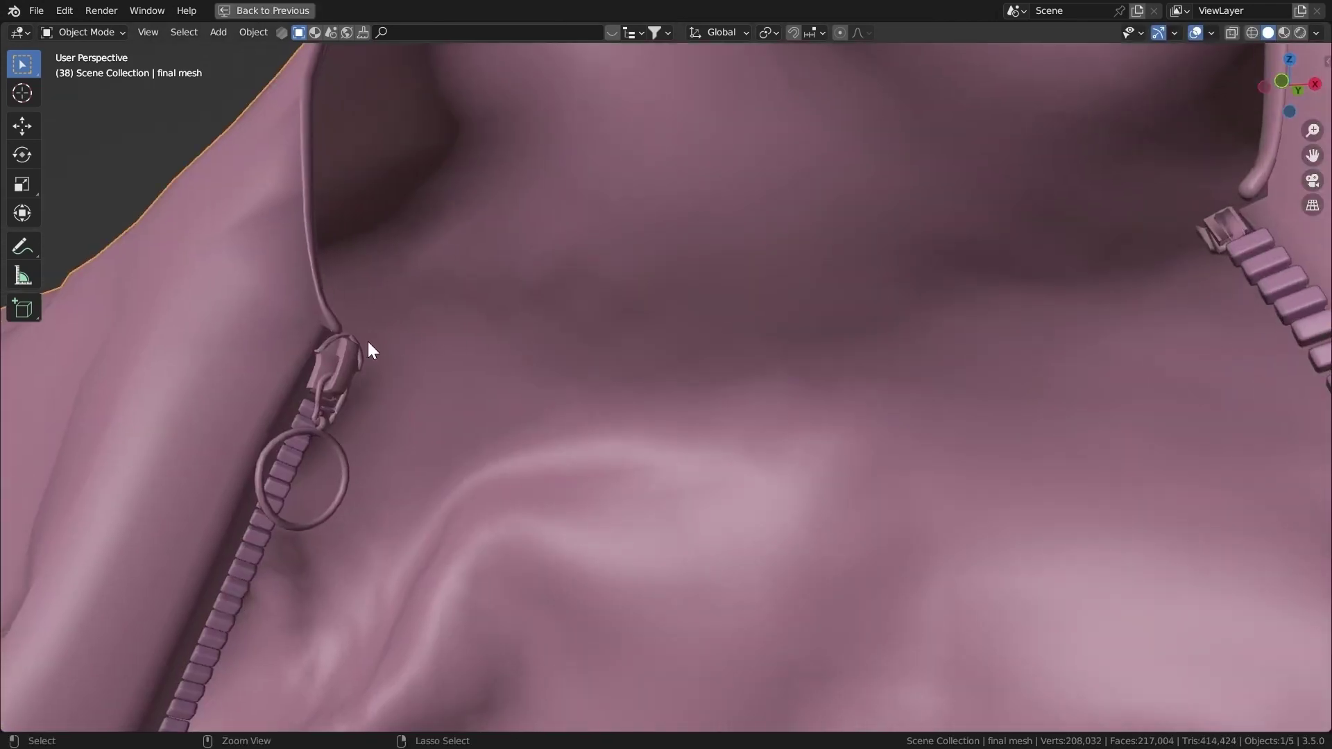
pyautogui.hotkey('ctrl', 'space')
pyautogui.moveTo(1215, 410); pyautogui.dragTo(1227, 409)
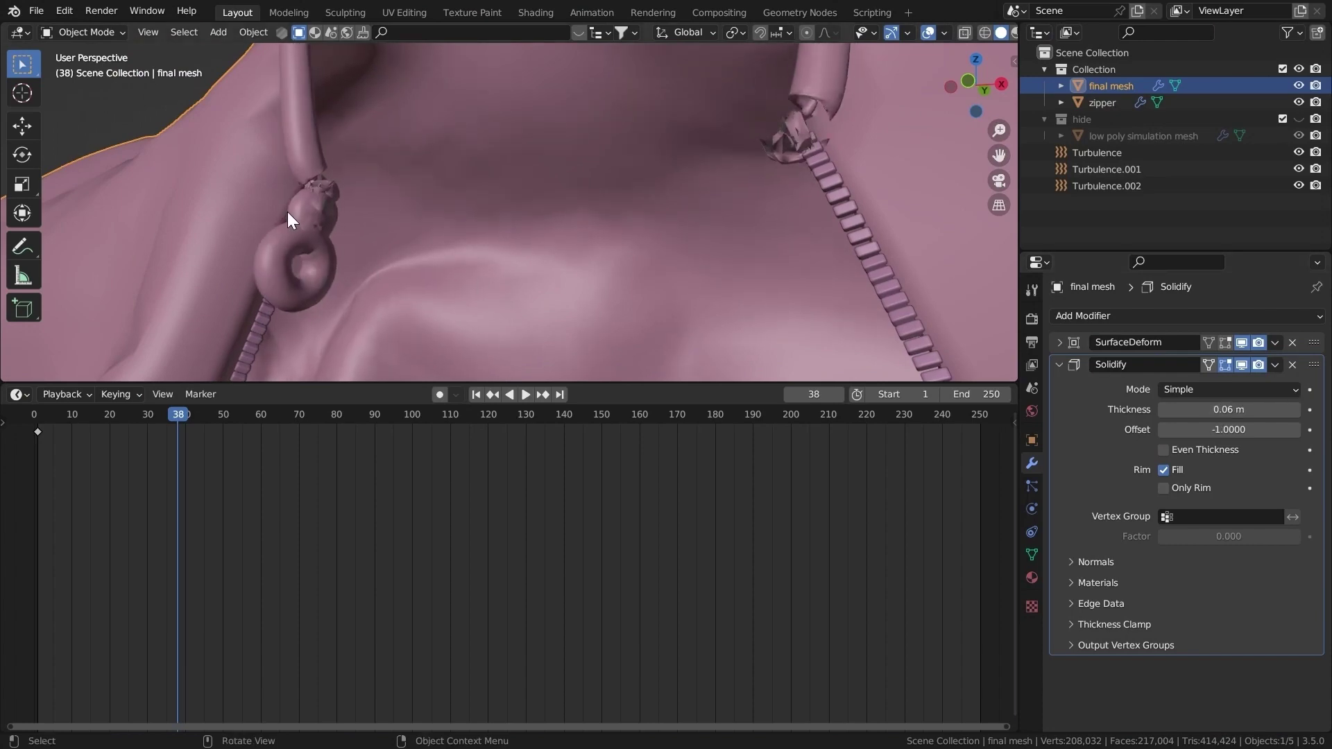
# Select all linked vertices of the jacket's main fabric in the final mesh's Edit Mode.
pyautogui.scroll(-8, 319, 219)
pyautogui.hotkey('ctrl', 'space')
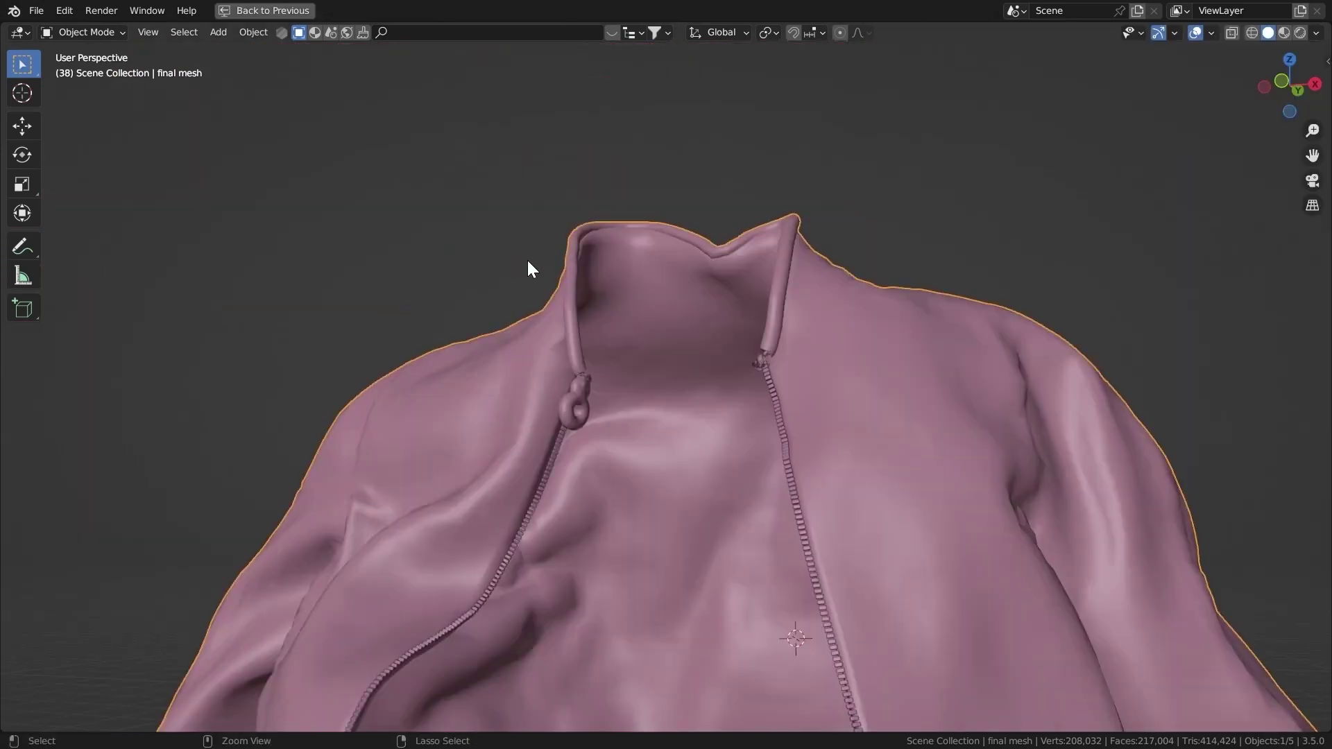
pyautogui.press('Tab')
pyautogui.moveTo(532, 341); pyautogui.dragTo(846, 481, button='middle')
pyautogui.hotkey('ctrl', 'l')
pyautogui.hotkey('ctrl', 'space')
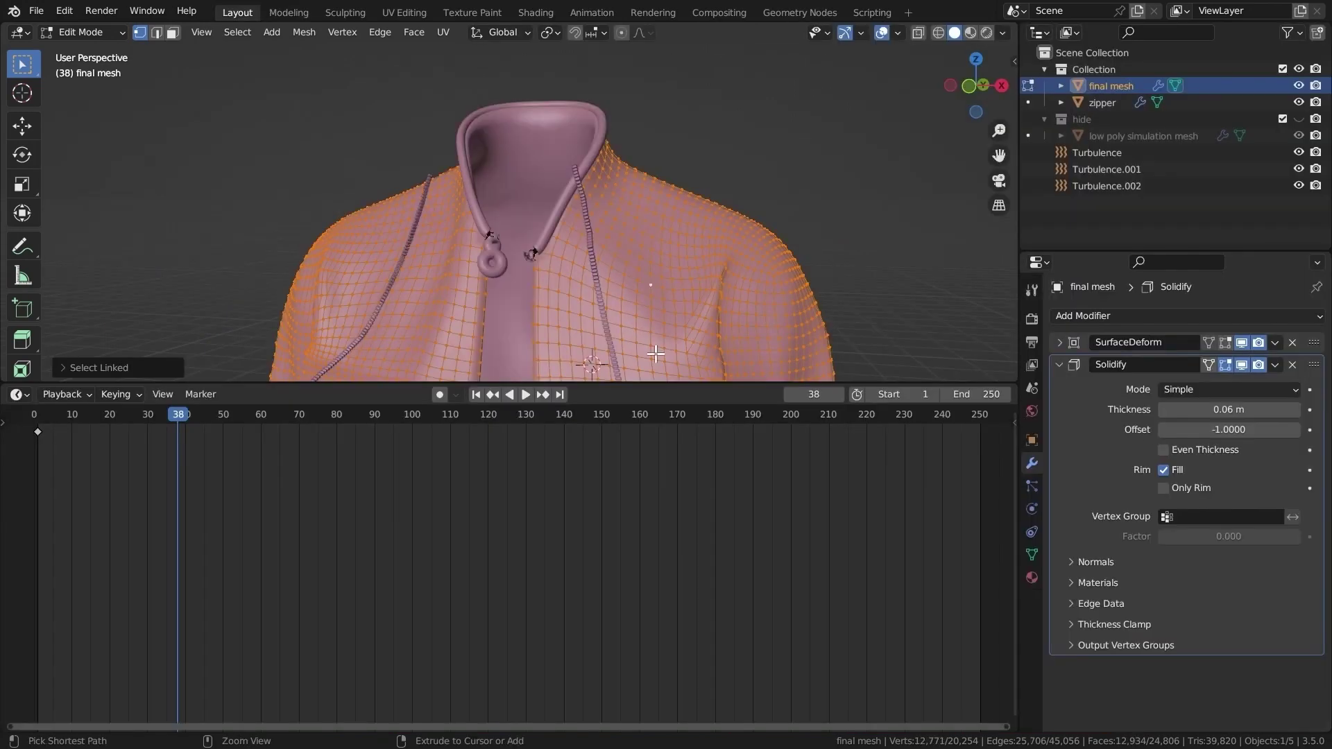
# Create a vertex group named solidify, assign the selected jacket vertices to it and return to Object Mode.
pyautogui.click(1031, 553)
pyautogui.click(1309, 368)
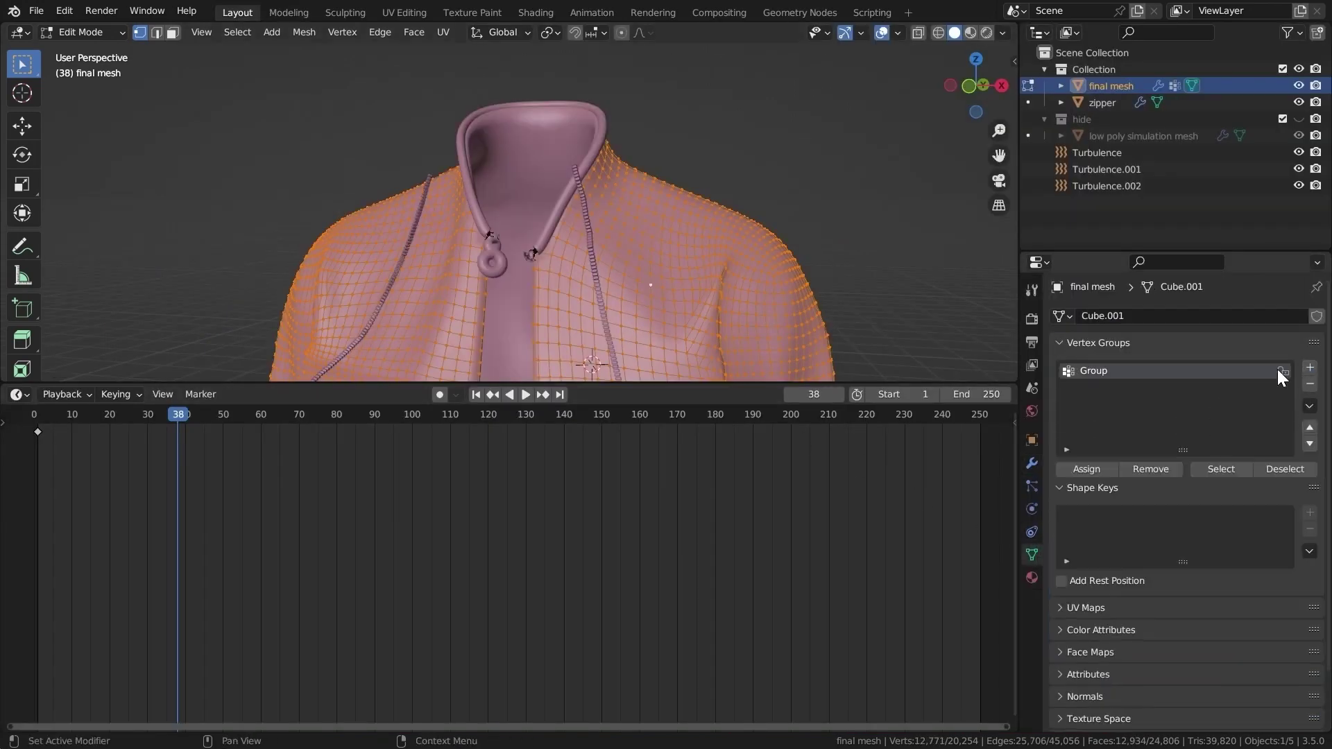
pyautogui.doubleClick(1138, 369)
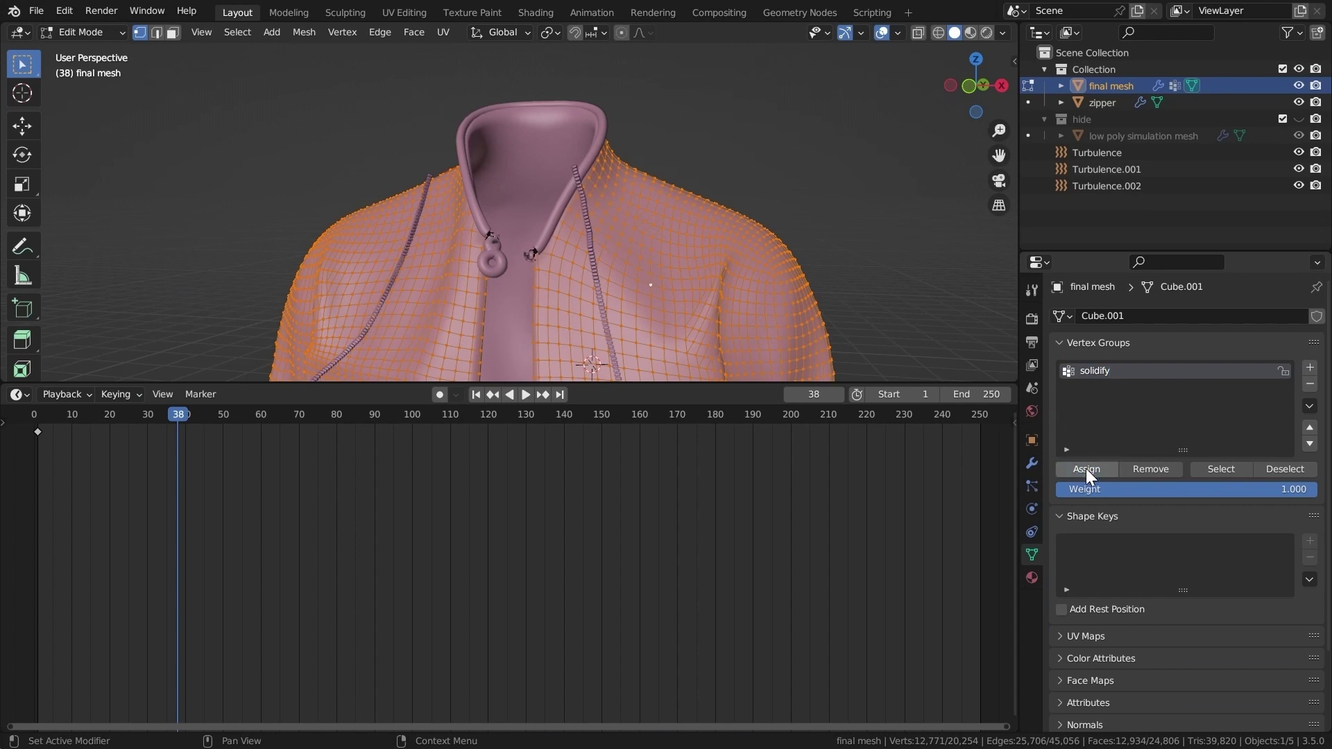
pyautogui.press('Tab')
# Set the Solidify modifier's vertex group to solidify.
pyautogui.click(1031, 463)
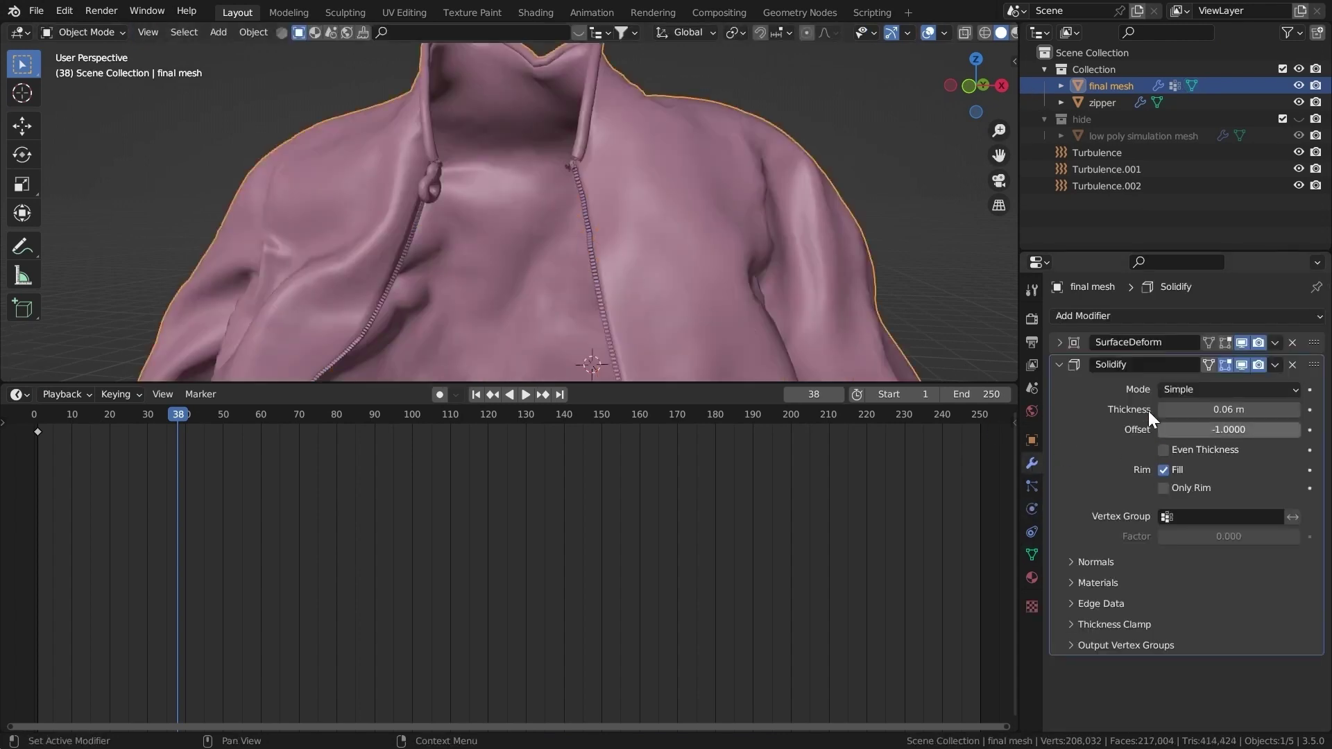
pyautogui.click(1191, 516)
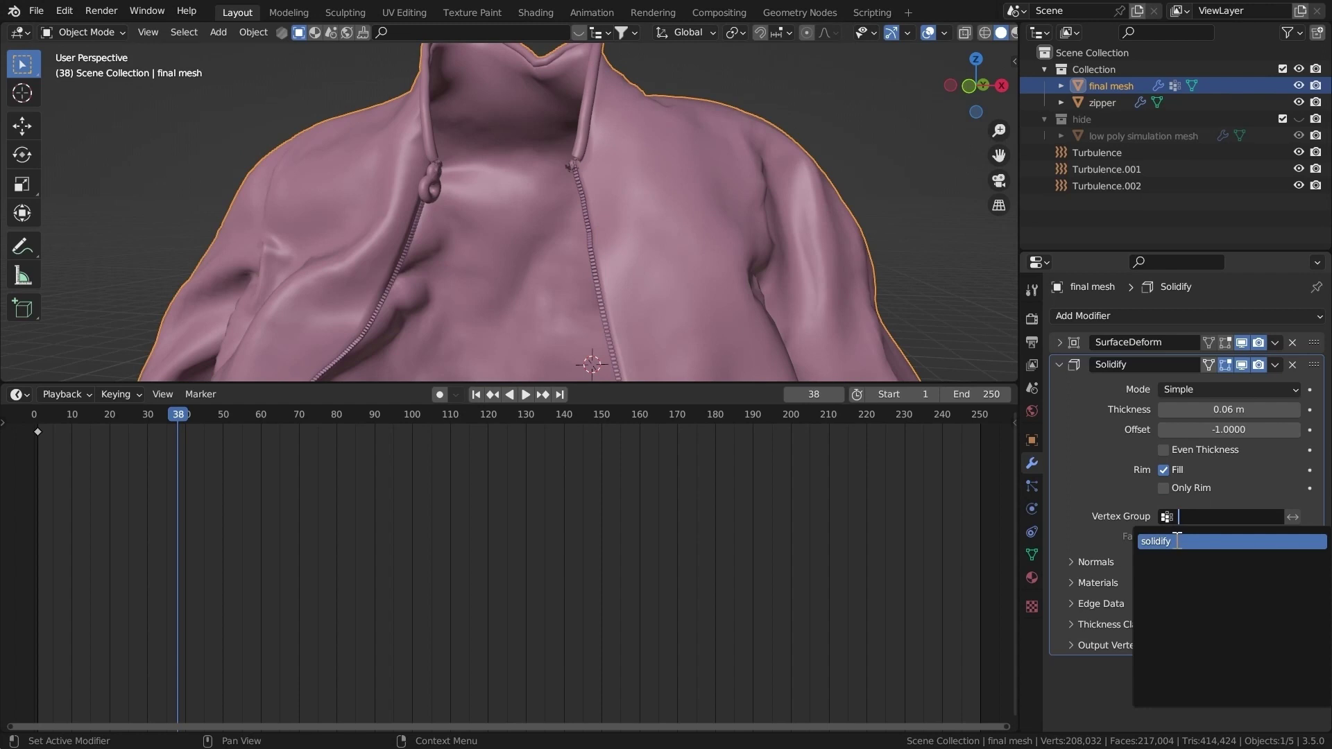
pyautogui.click(1174, 542)
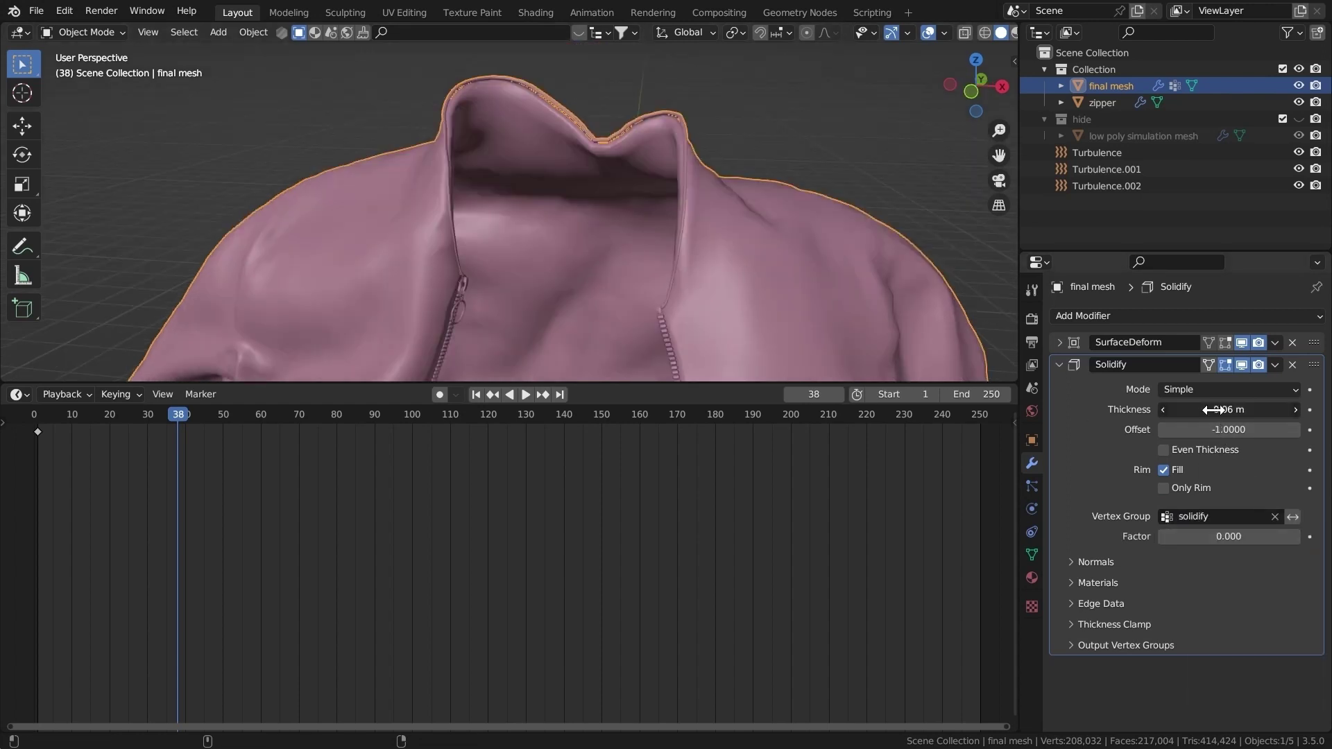
# Set the Solidify thickness to -0.008 m and check the jacket's hem and collar edges.
pyautogui.moveTo(1197, 408); pyautogui.dragTo(1138, 389)
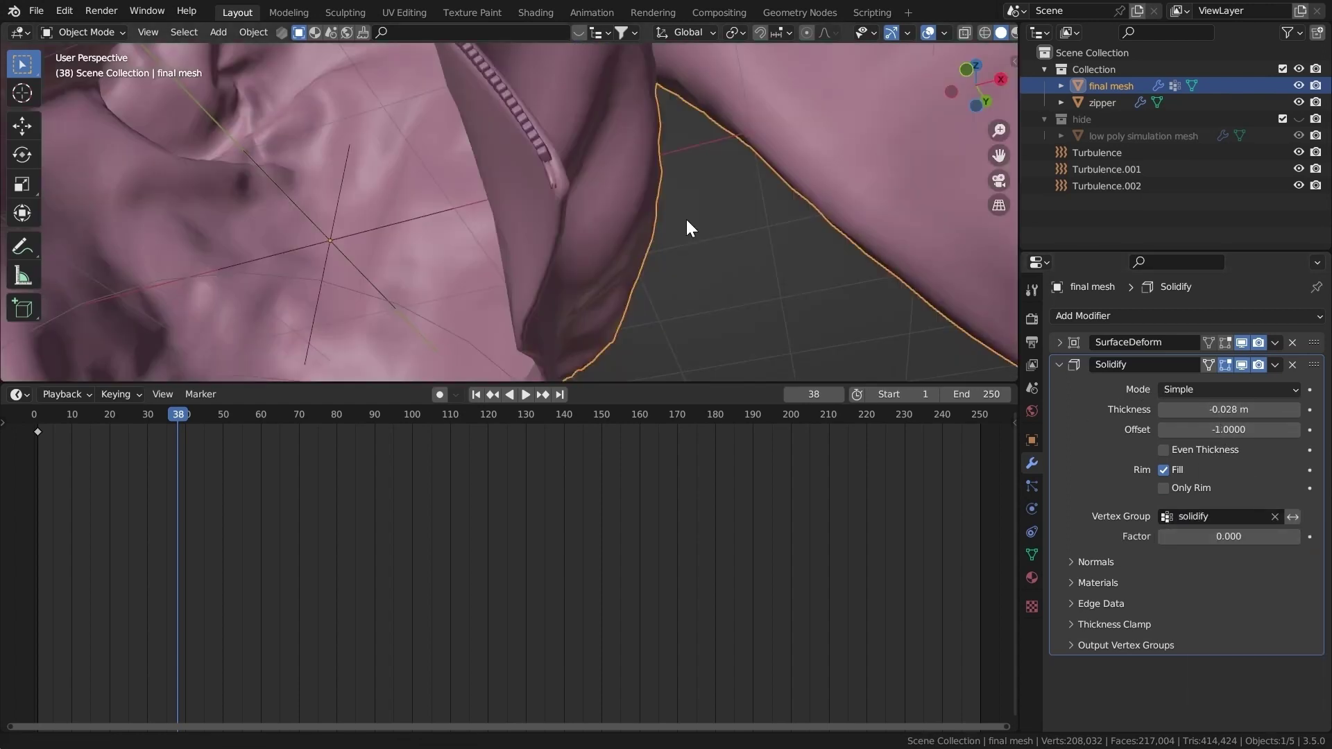
pyautogui.moveTo(681, 218); pyautogui.dragTo(685, 214, button='middle')
pyautogui.scroll(-3, 686, 222)
pyautogui.moveTo(1217, 409); pyautogui.dragTo(1228, 399)
pyautogui.scroll(-4, 536, 226)
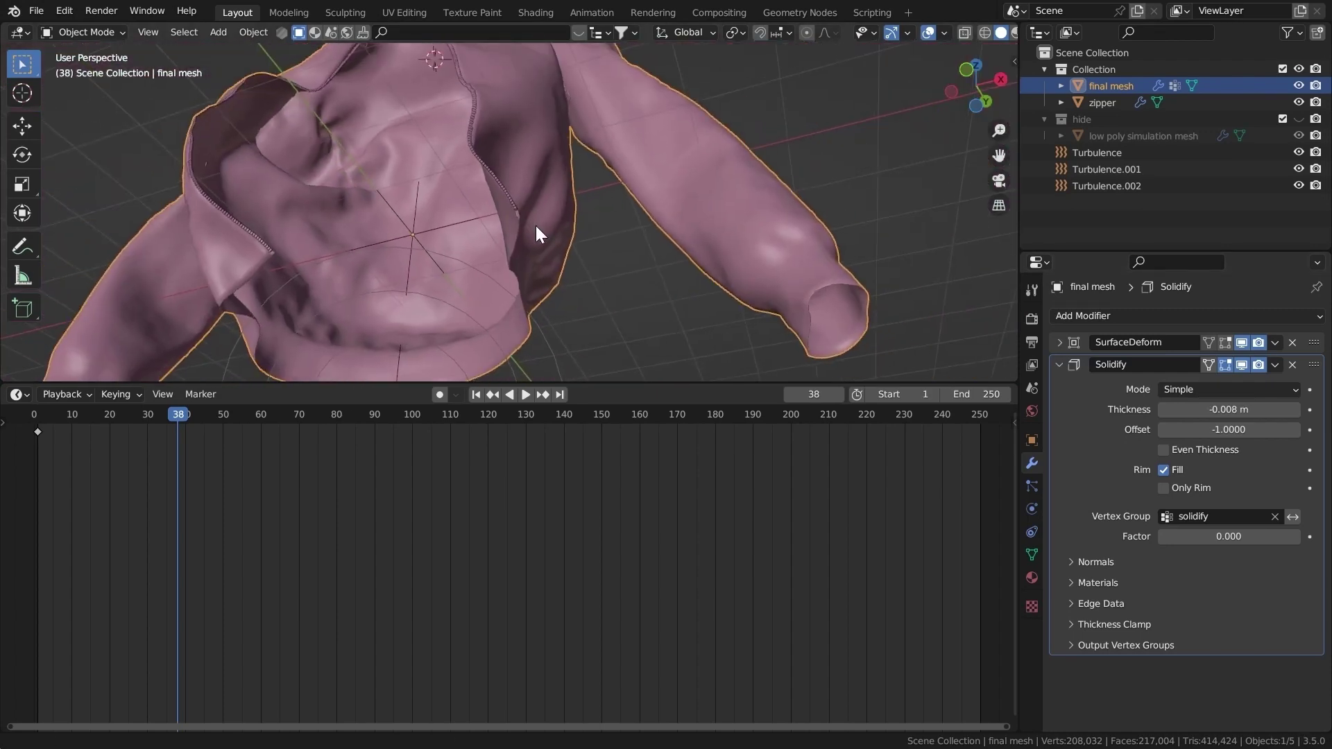
pyautogui.scroll(2, 555, 222)
pyautogui.scroll(3, 568, 235)
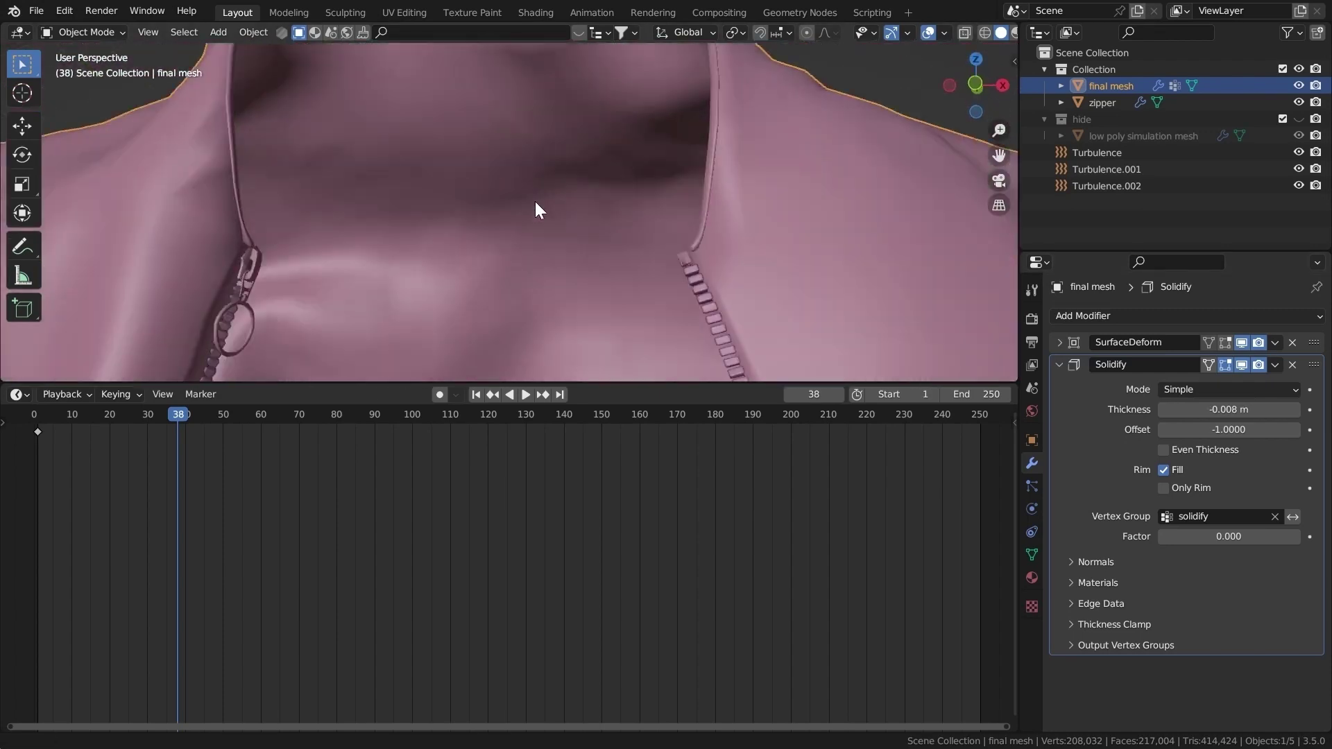
pyautogui.scroll(-1, 535, 201)
# Draw freehand annotation scribbles over the jacket's opening and chest, erase them and return to the selection tool.
pyautogui.click(31, 248)
pyautogui.moveTo(511, 212); pyautogui.dragTo(509, 257)
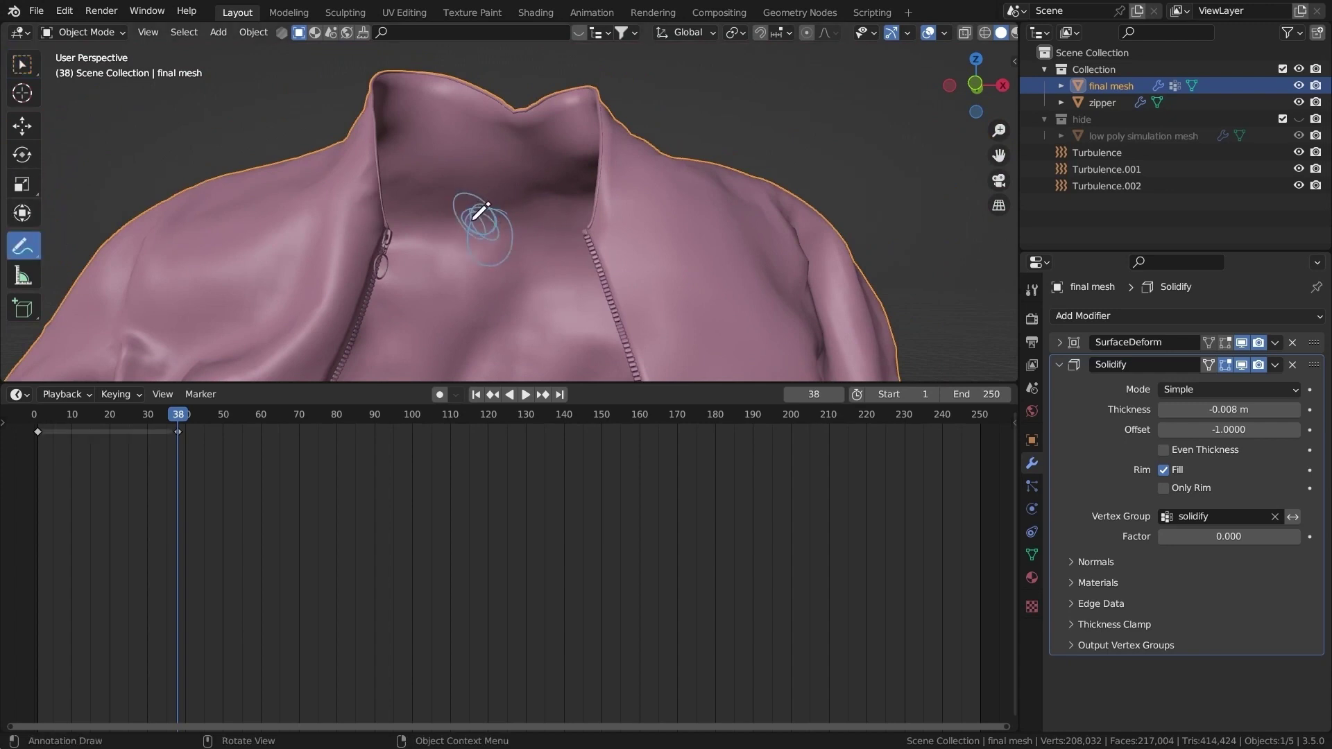
pyautogui.moveTo(515, 204); pyautogui.dragTo(512, 201)
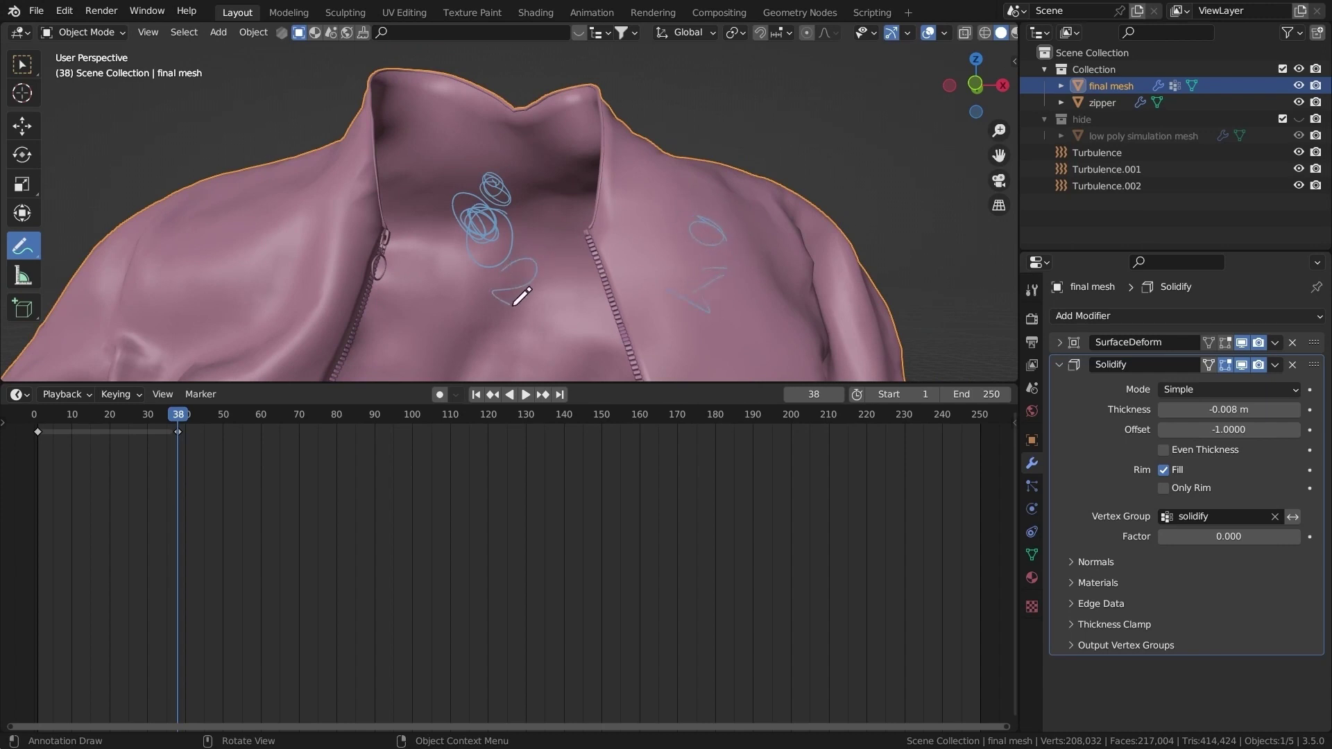
pyautogui.keyDown('ctrl'); pyautogui.moveTo(749, 369); pyautogui.dragTo(479, 238); pyautogui.keyUp('ctrl')
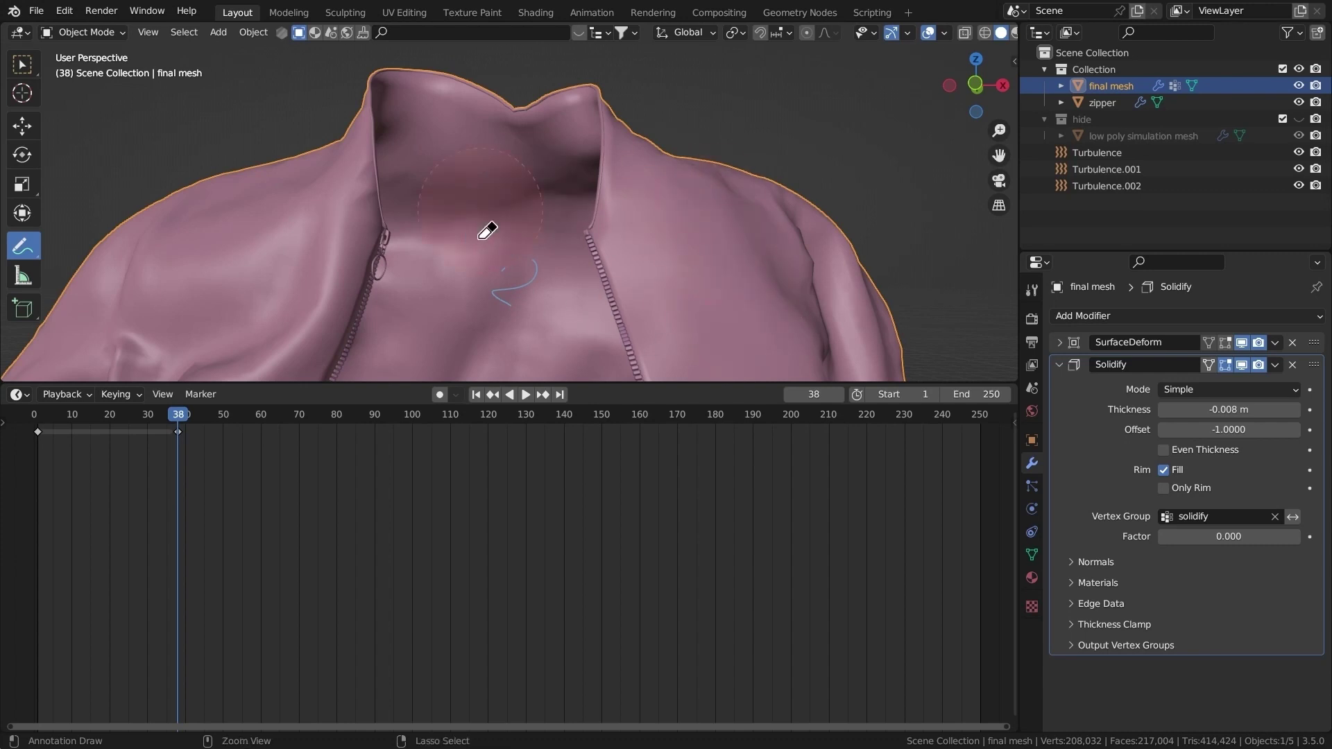
pyautogui.click(22, 67)
# Expand the Solidify modifier's output vertex groups and add a second, empty vertex group to the final mesh.
pyautogui.moveTo(521, 271)
pyautogui.keyDown('ctrl'); pyautogui.mouseDown(button='middle')
pyautogui.moveTo(526, 254)
pyautogui.moveTo(569, 371)
pyautogui.mouseUp(button='middle'); pyautogui.keyUp('ctrl')
pyautogui.keyDown('shift'); pyautogui.moveTo(569, 371); pyautogui.dragTo(575, 258, button='middle'); pyautogui.keyUp('shift')
pyautogui.scroll(-2, 592, 278)
pyautogui.click(1104, 646)
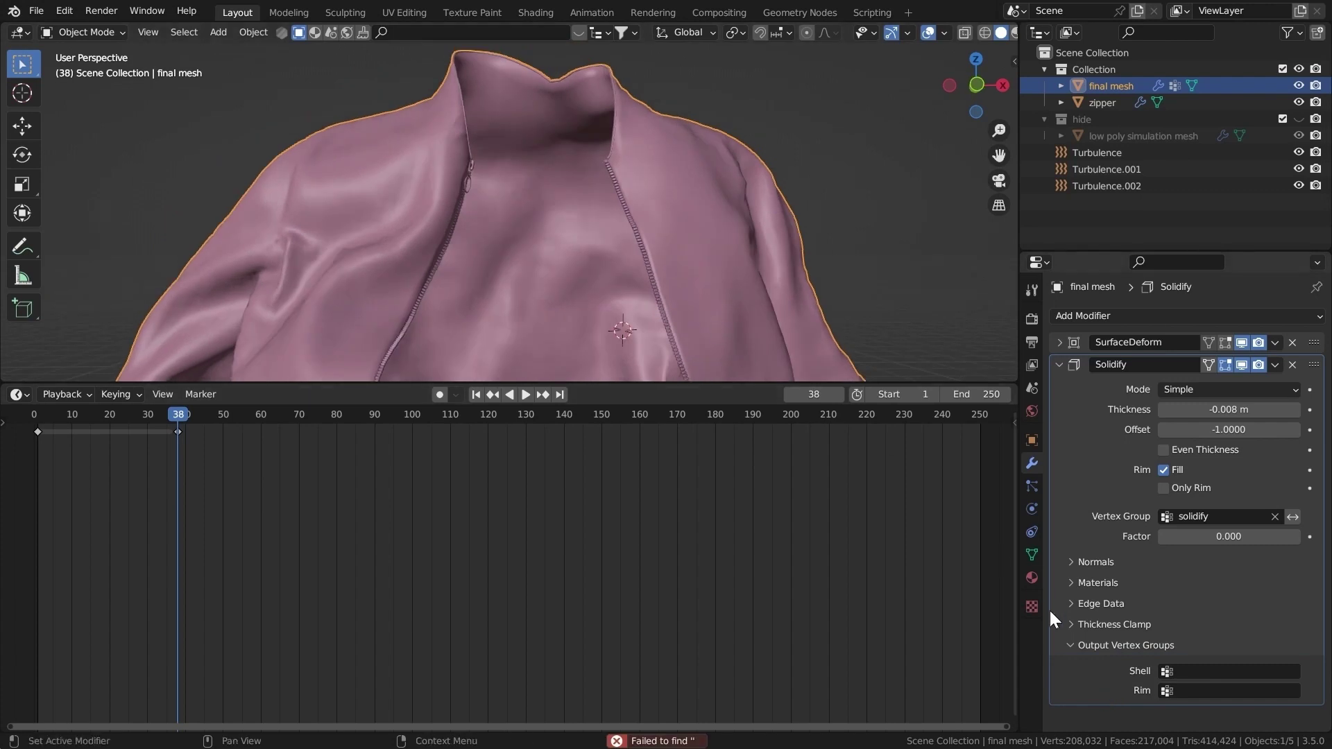
pyautogui.moveTo(1043, 587); pyautogui.dragTo(1035, 559)
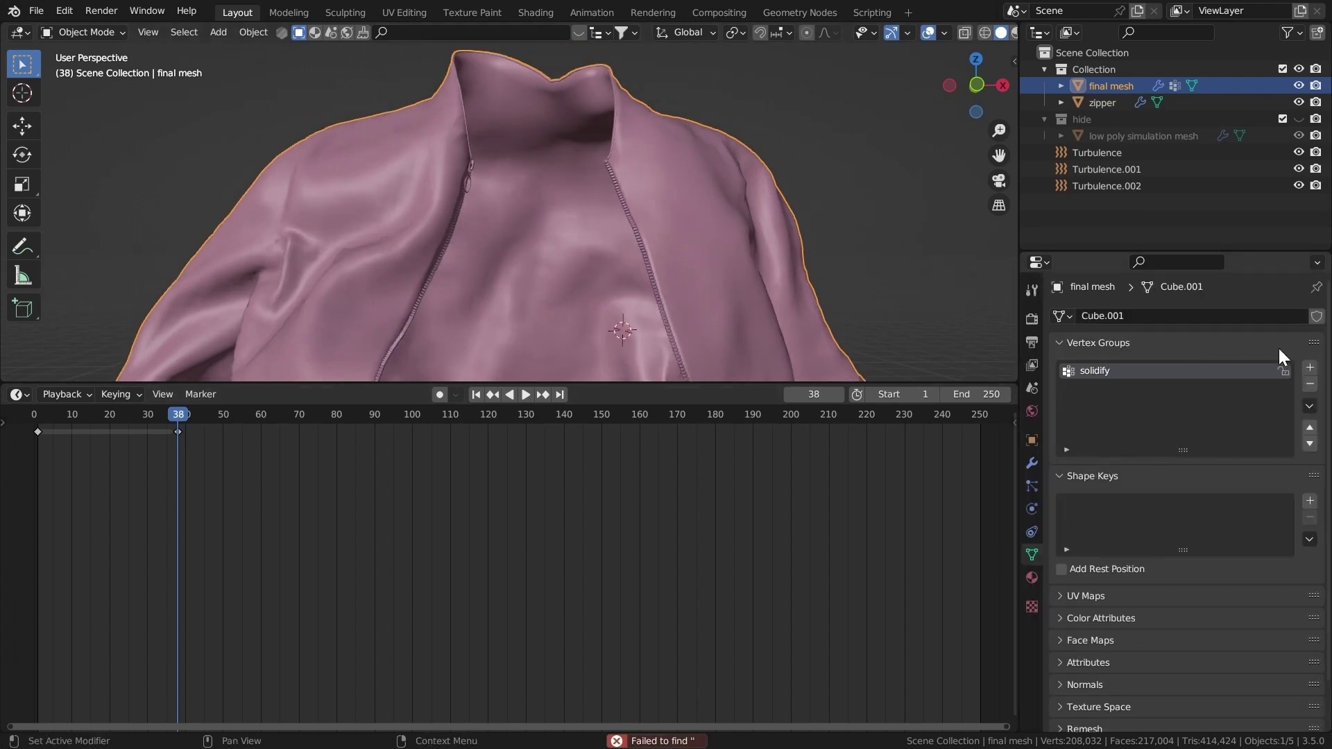
pyautogui.click(1305, 364)
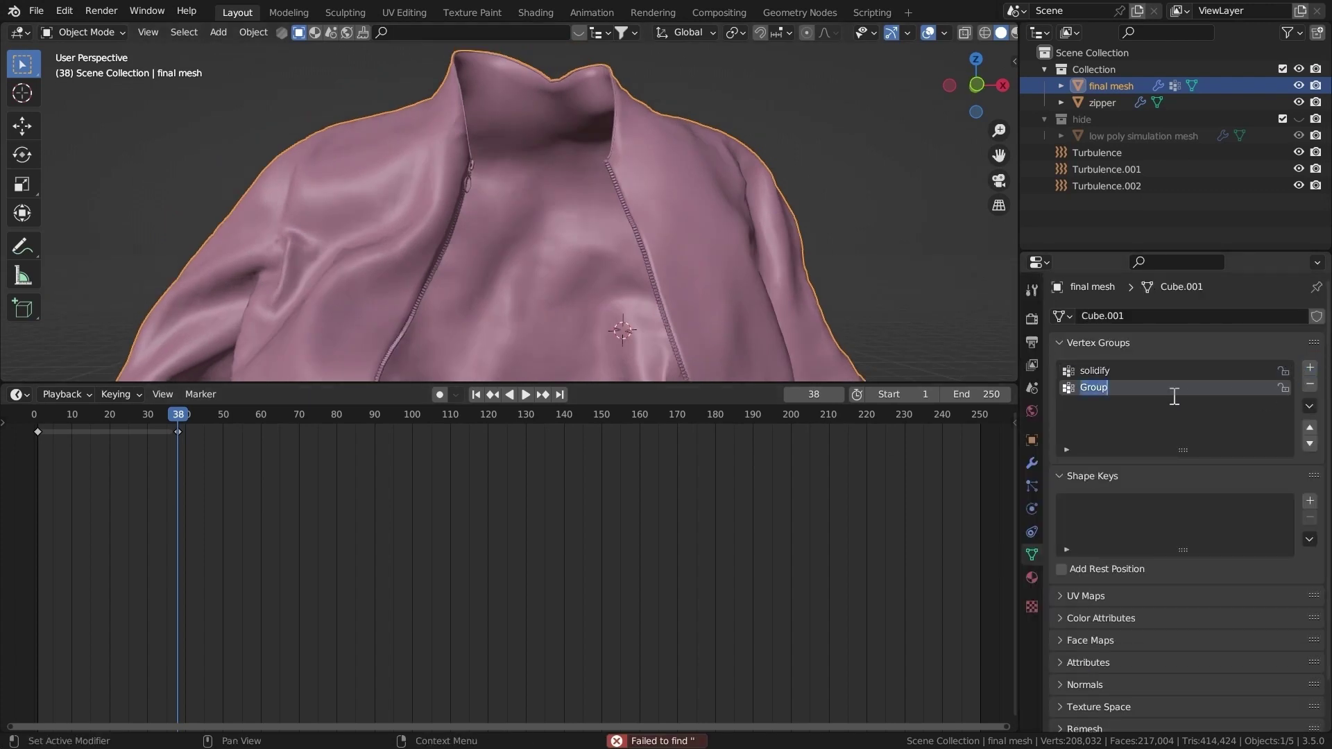
# Name the second vertex group inside and assign it as the Solidify modifier's shell output group.
pyautogui.click(1031, 463)
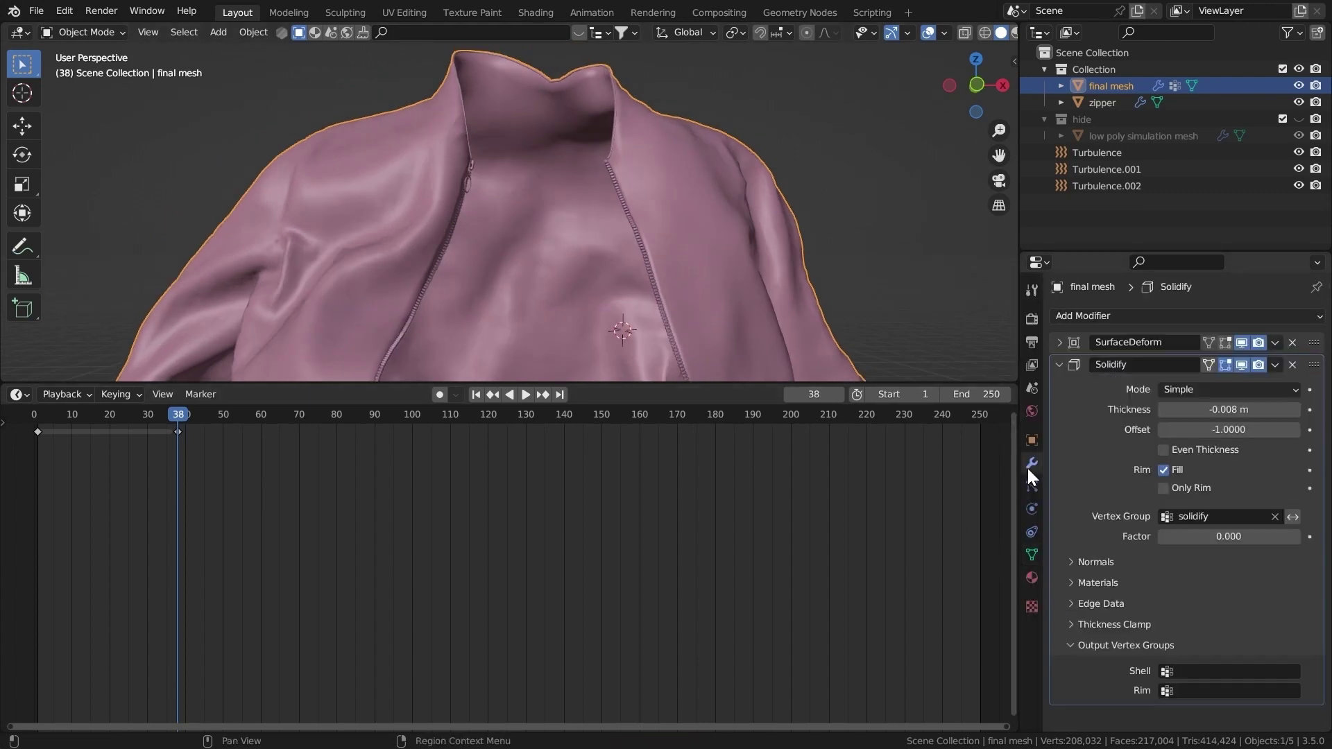
pyautogui.click(1081, 647)
pyautogui.click(1082, 647)
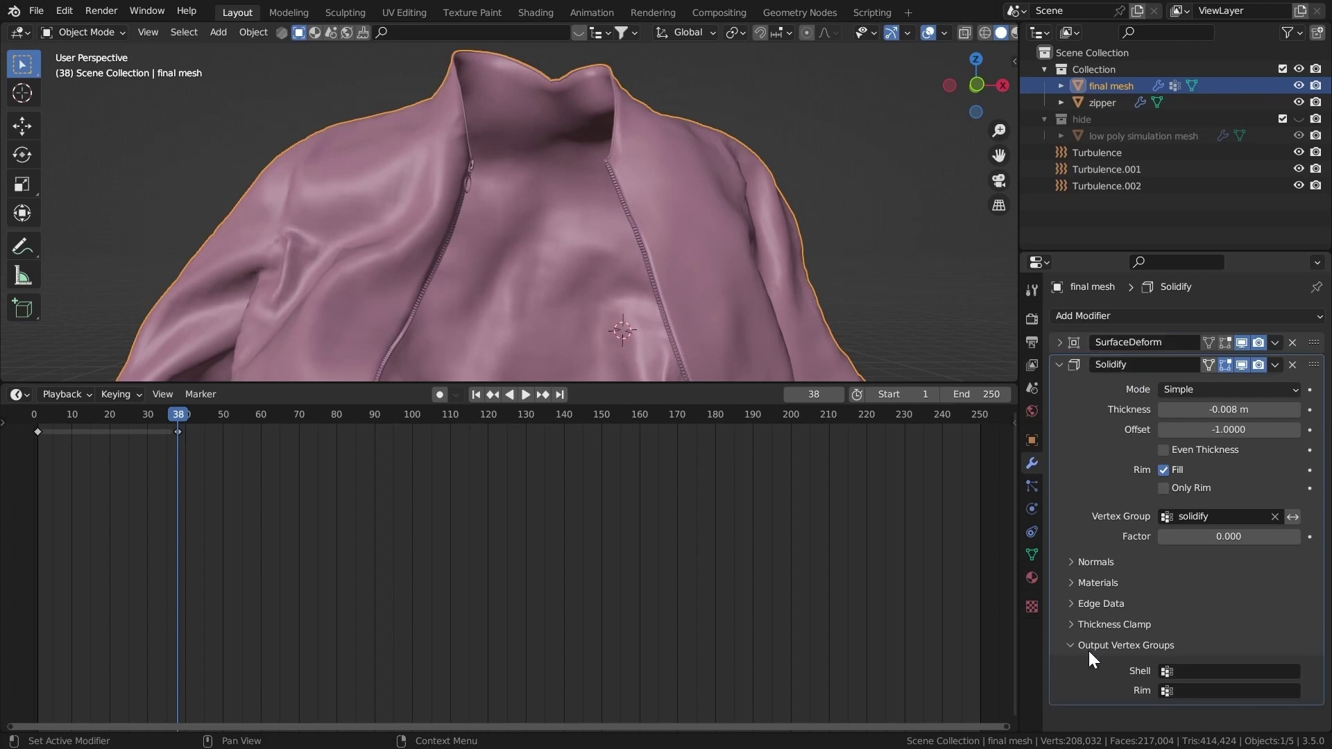
pyautogui.click(1196, 668)
pyautogui.click(1175, 517)
pyautogui.click(1070, 645)
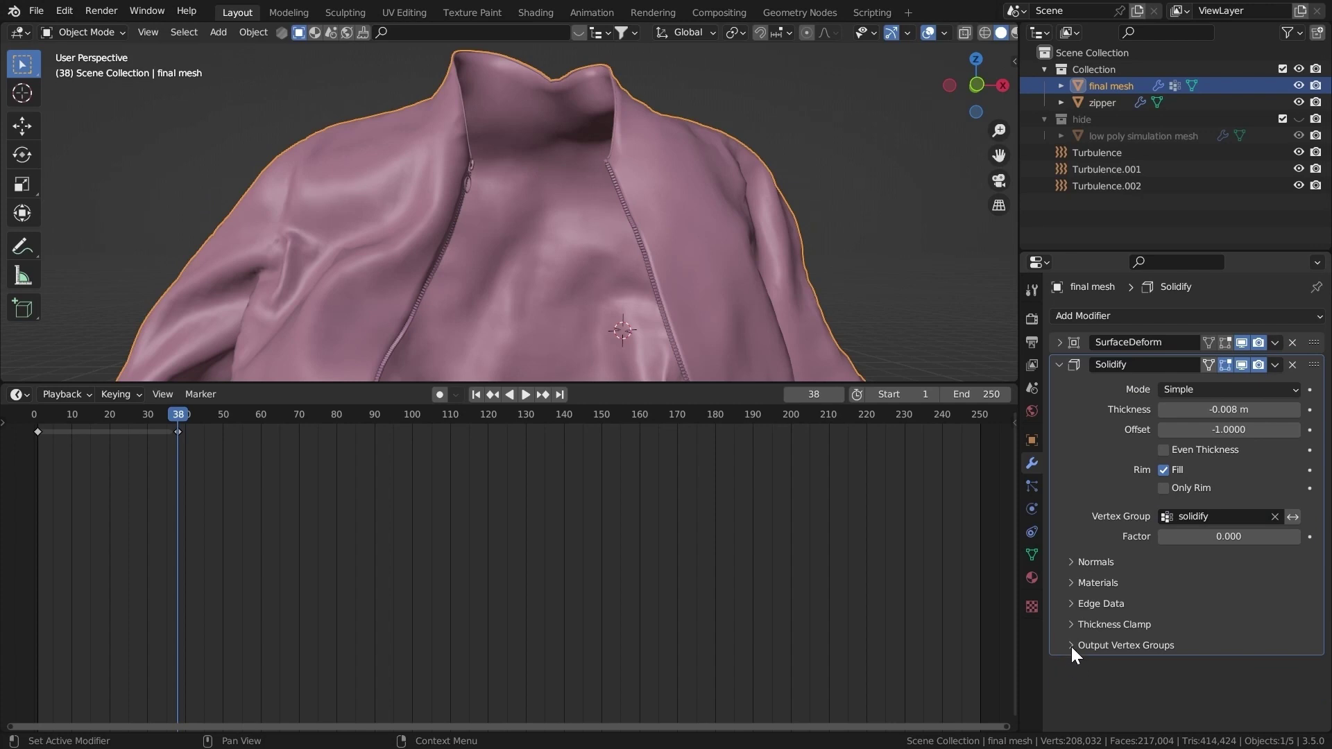
# Add a Geometry Nodes modifier to the final mesh and switch the timeline area to the Geometry Node Editor.
pyautogui.scroll(4, 552, 178)
pyautogui.scroll(-3, 568, 219)
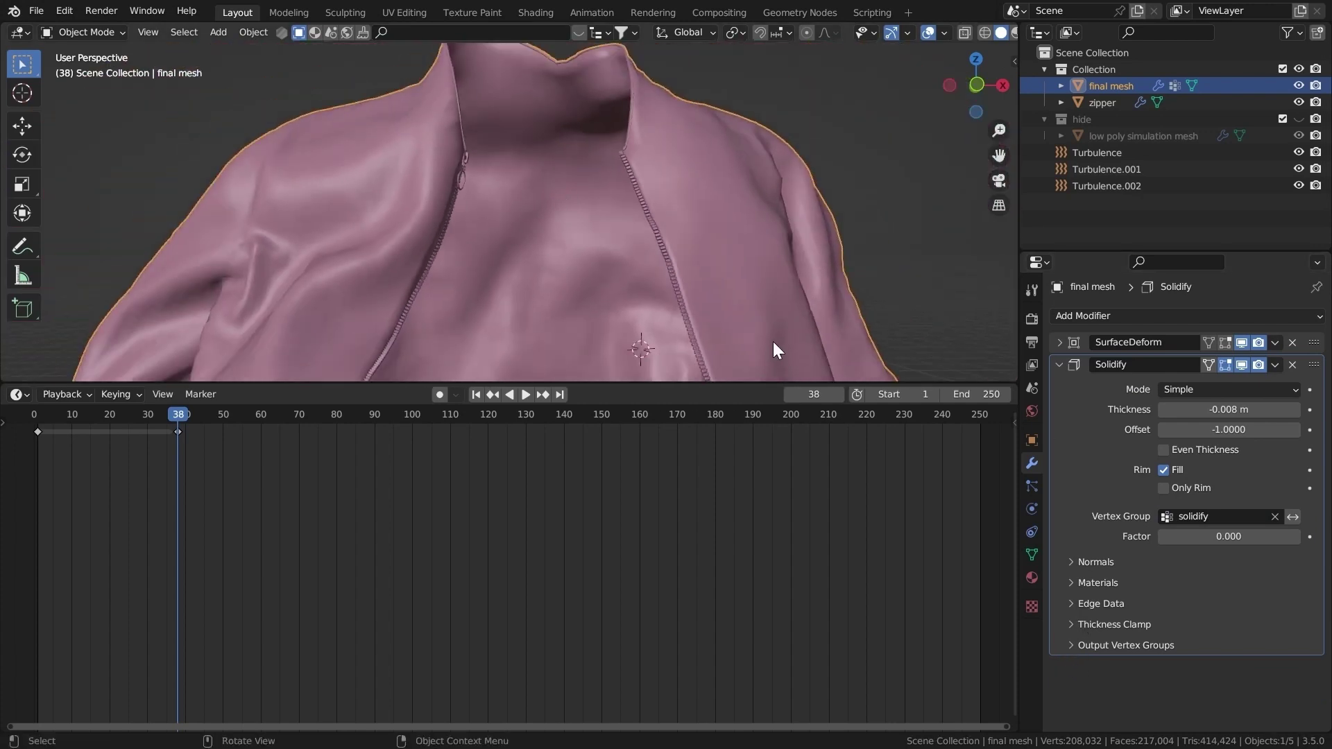
pyautogui.click(1058, 364)
pyautogui.click(1072, 316)
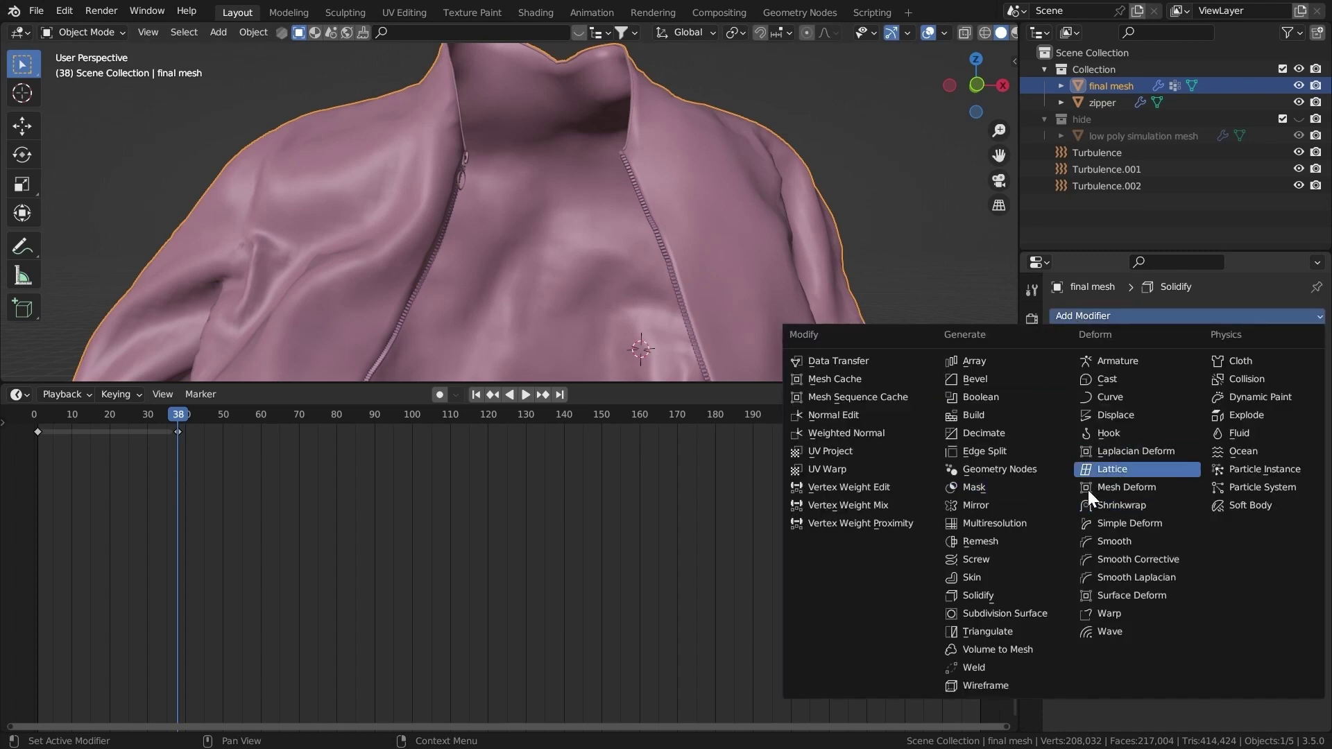
pyautogui.click(991, 469)
pyautogui.click(22, 394)
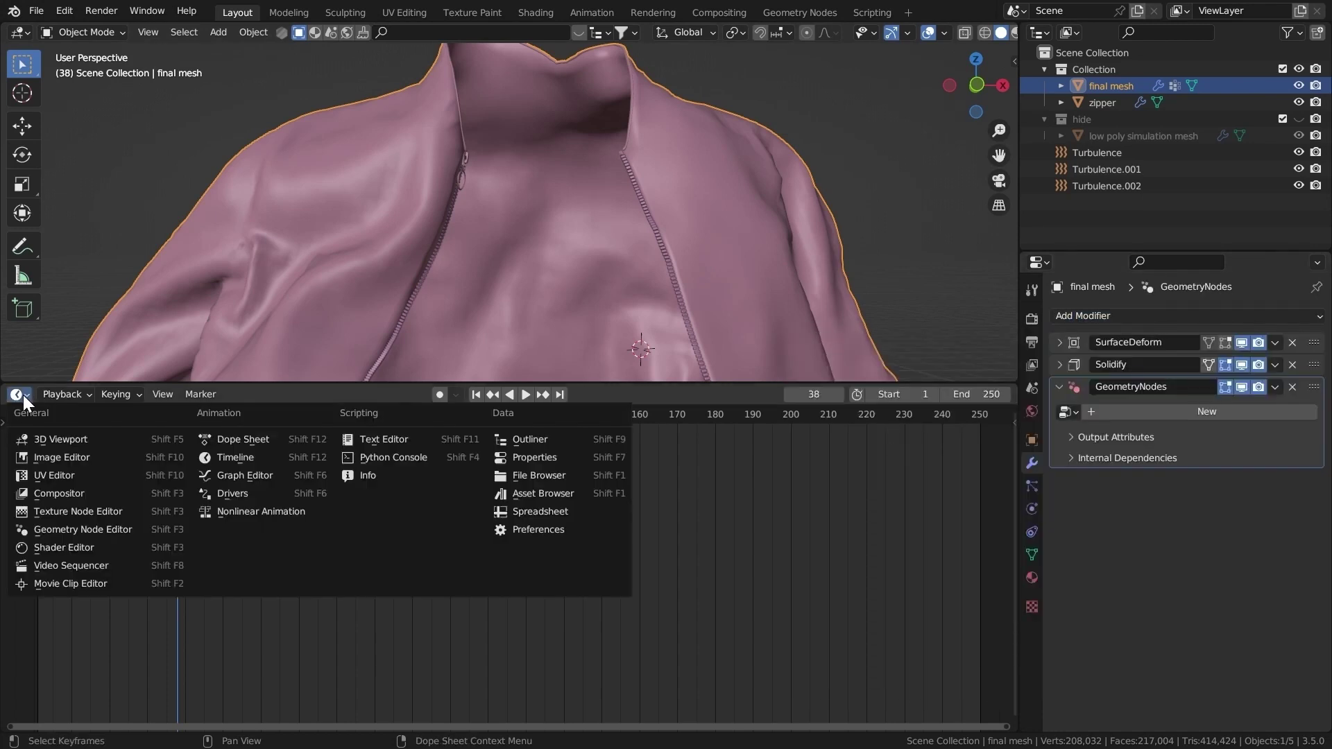
pyautogui.click(76, 524)
# Create a new geometry node tree for the modifier and name it puff inside.
pyautogui.click(498, 394)
pyautogui.doubleClick(503, 395)
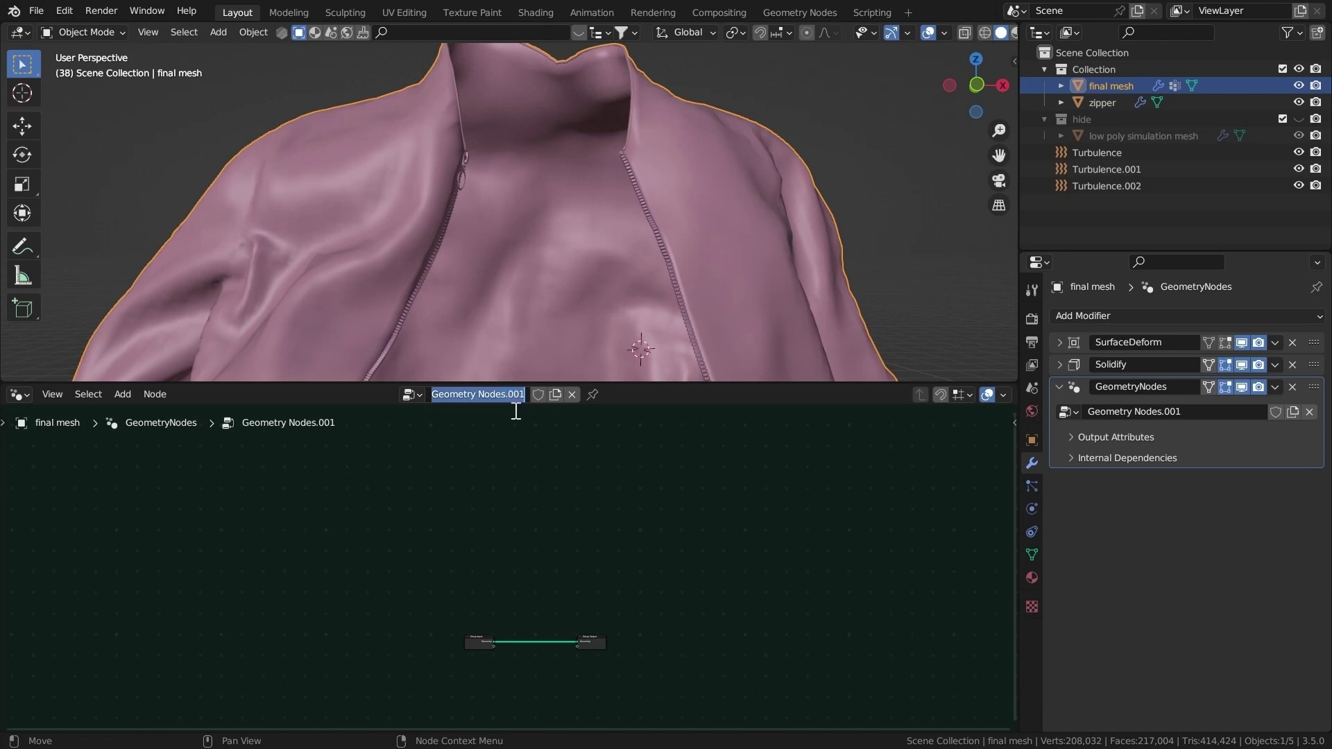
pyautogui.write('puff in')
pyautogui.write('side')
pyautogui.press('Return')
# Space the Group Input and Group Output nodes far apart to make room between them.
pyautogui.moveTo(551, 530); pyautogui.dragTo(351, 533)
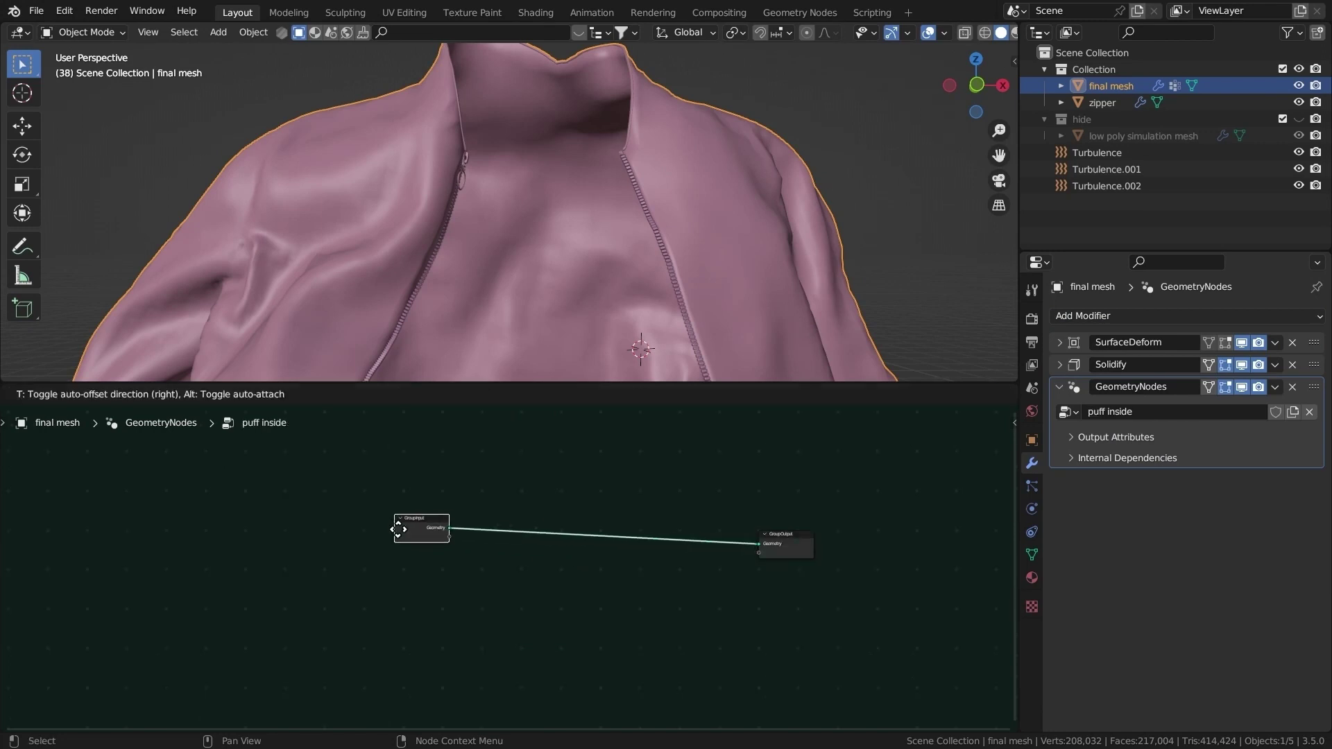
pyautogui.click(513, 551)
pyautogui.keyDown('ctrl'); pyautogui.moveTo(513, 552); pyautogui.dragTo(513, 513, button='middle'); pyautogui.keyUp('ctrl')
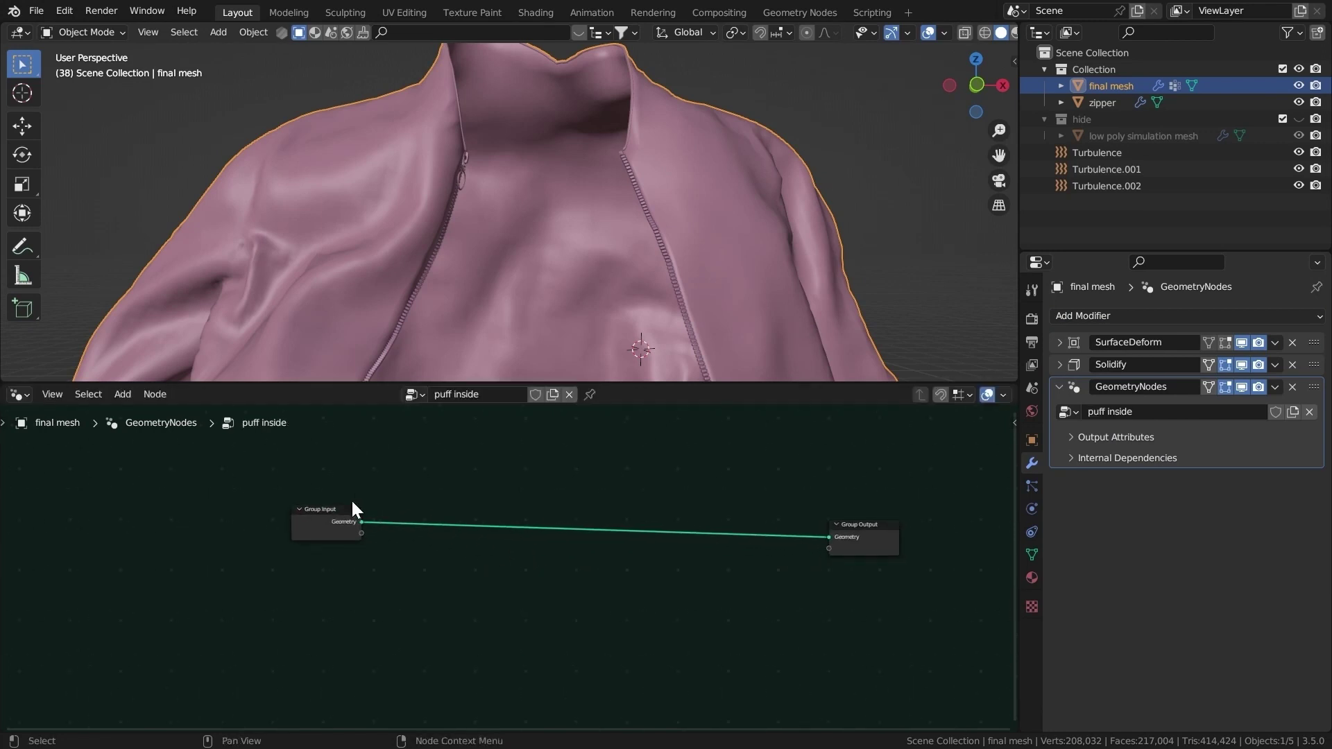
pyautogui.moveTo(345, 520); pyautogui.dragTo(260, 526)
pyautogui.moveTo(502, 380); pyautogui.dragTo(536, 247, button='middle')
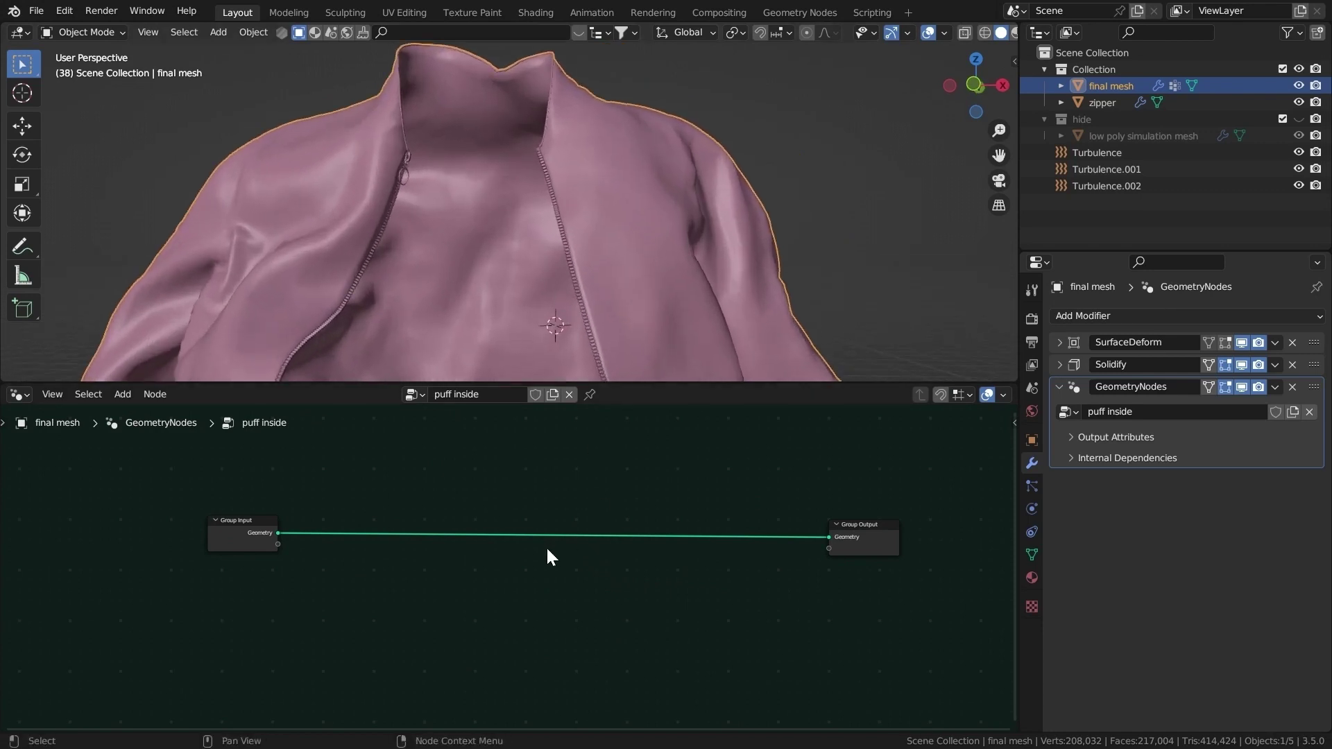
# Insert a Separate Geometry node on the link between Group Input and Group Output.
pyautogui.hotkey('shift', 'a')
pyautogui.click(489, 395)
pyautogui.write('se')
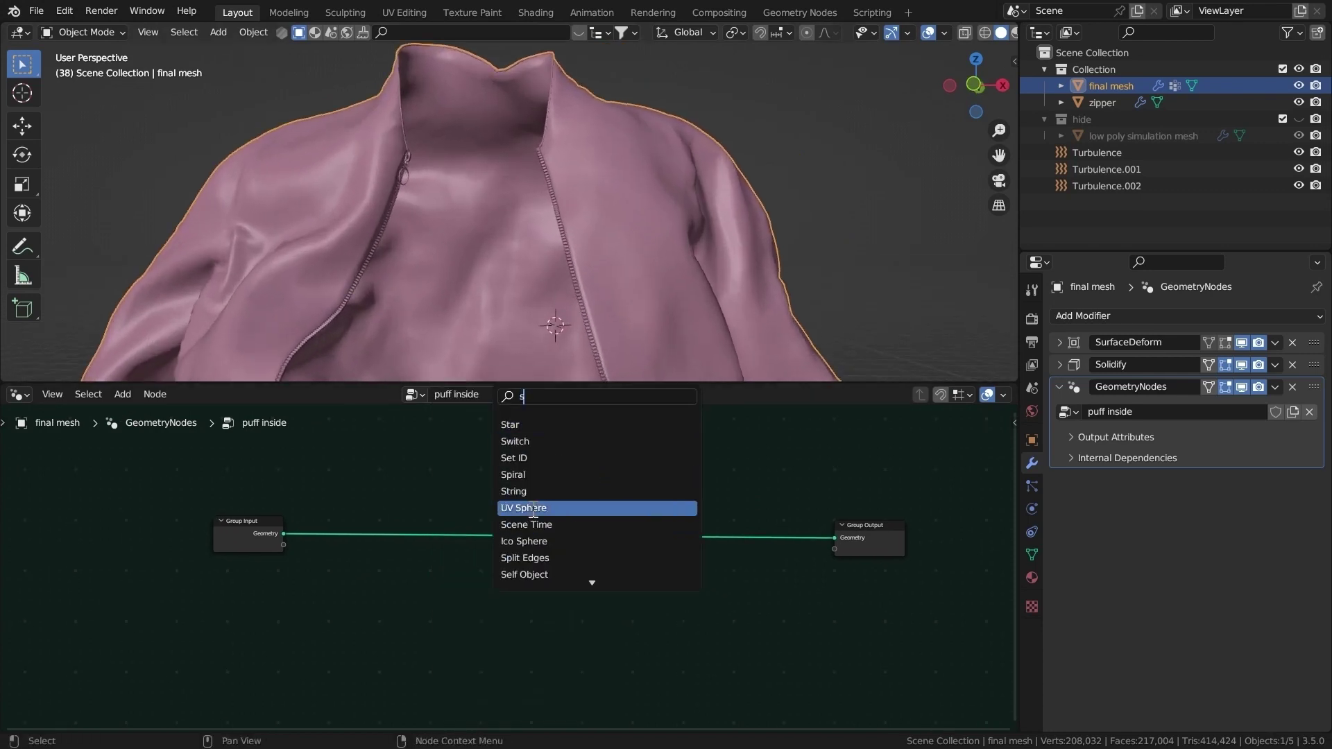
pyautogui.write('p')
pyautogui.click(542, 491)
pyautogui.click(455, 555)
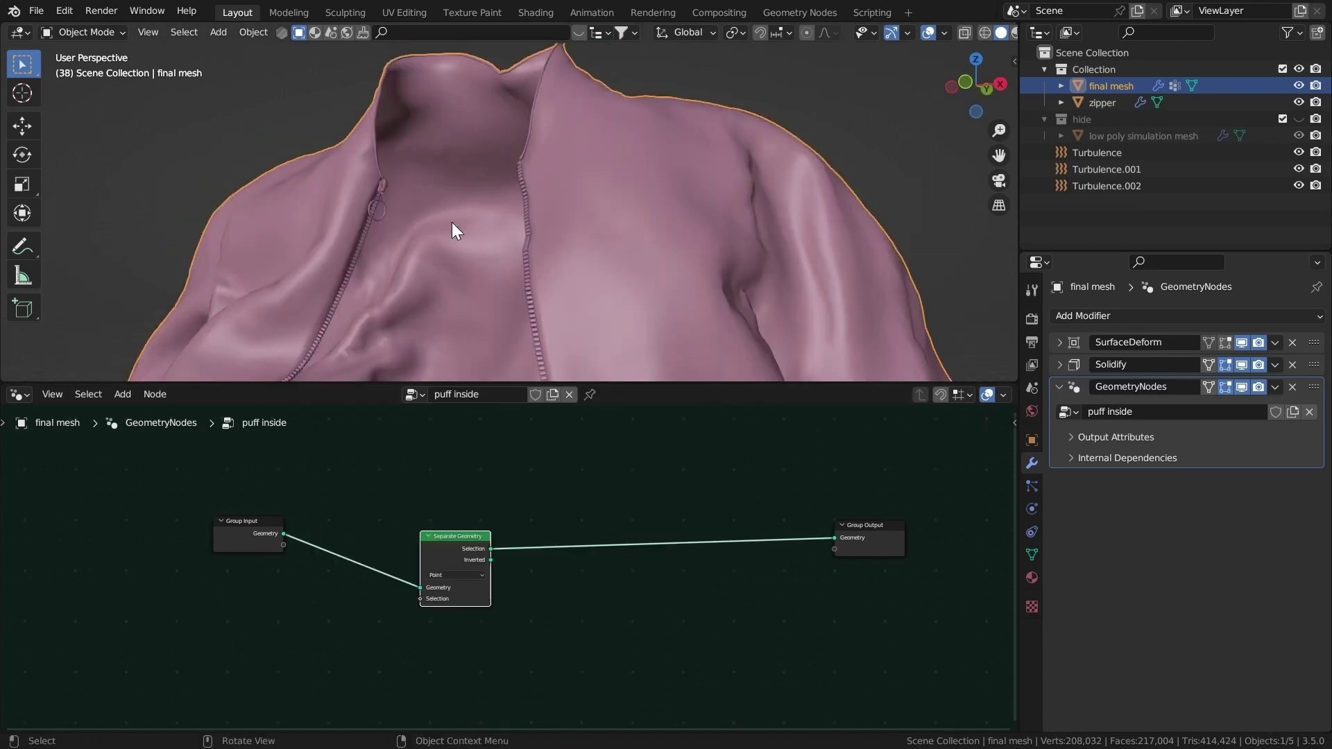
# Isolate the final mesh in local view and add a Mesh Island node below Group Input.
pyautogui.press('/')
pyautogui.moveTo(416, 207); pyautogui.dragTo(443, 267, button='middle')
pyautogui.keyDown('ctrl'); pyautogui.moveTo(444, 267); pyautogui.dragTo(481, 207, button='middle'); pyautogui.keyUp('ctrl')
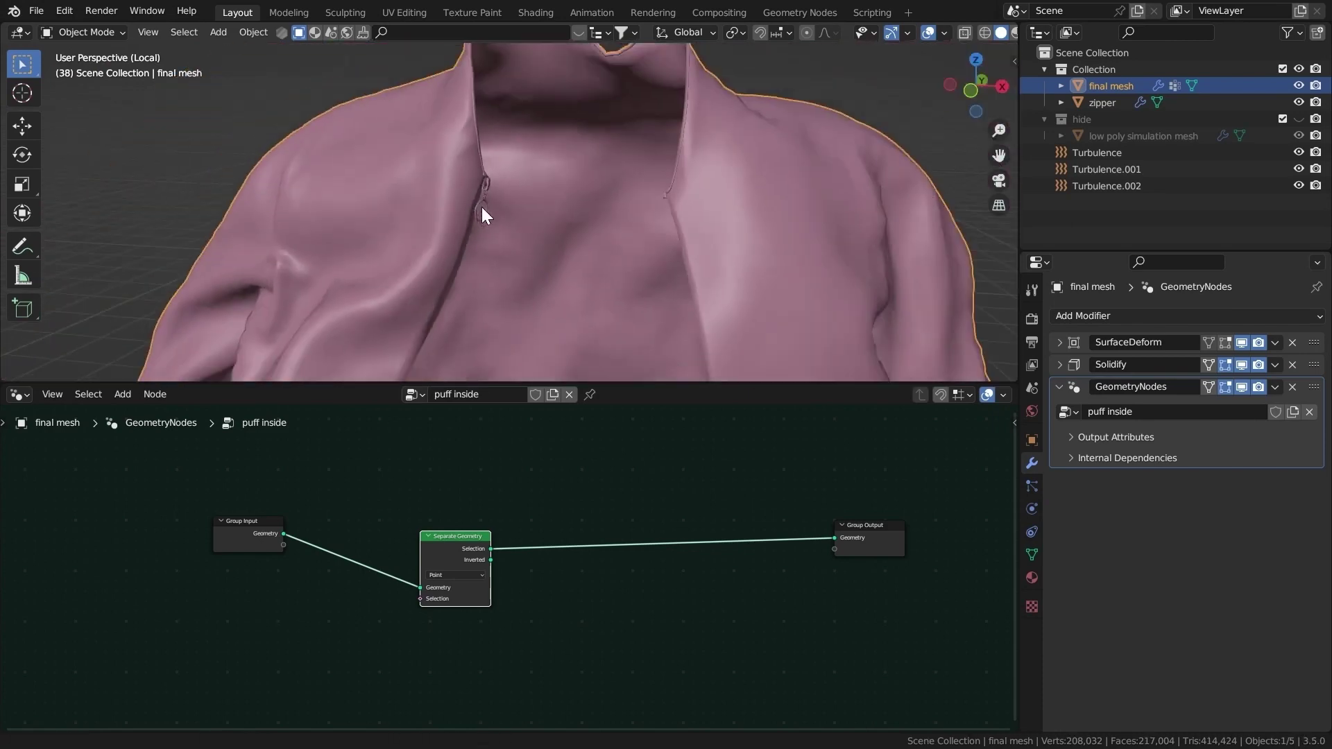
pyautogui.keyDown('ctrl'); pyautogui.moveTo(673, 193); pyautogui.dragTo(706, 346, button='middle'); pyautogui.keyUp('ctrl')
pyautogui.moveTo(485, 201); pyautogui.dragTo(594, 256, button='middle')
pyautogui.keyDown('ctrl'); pyautogui.moveTo(594, 333); pyautogui.dragTo(566, 208, button='middle'); pyautogui.keyUp('ctrl')
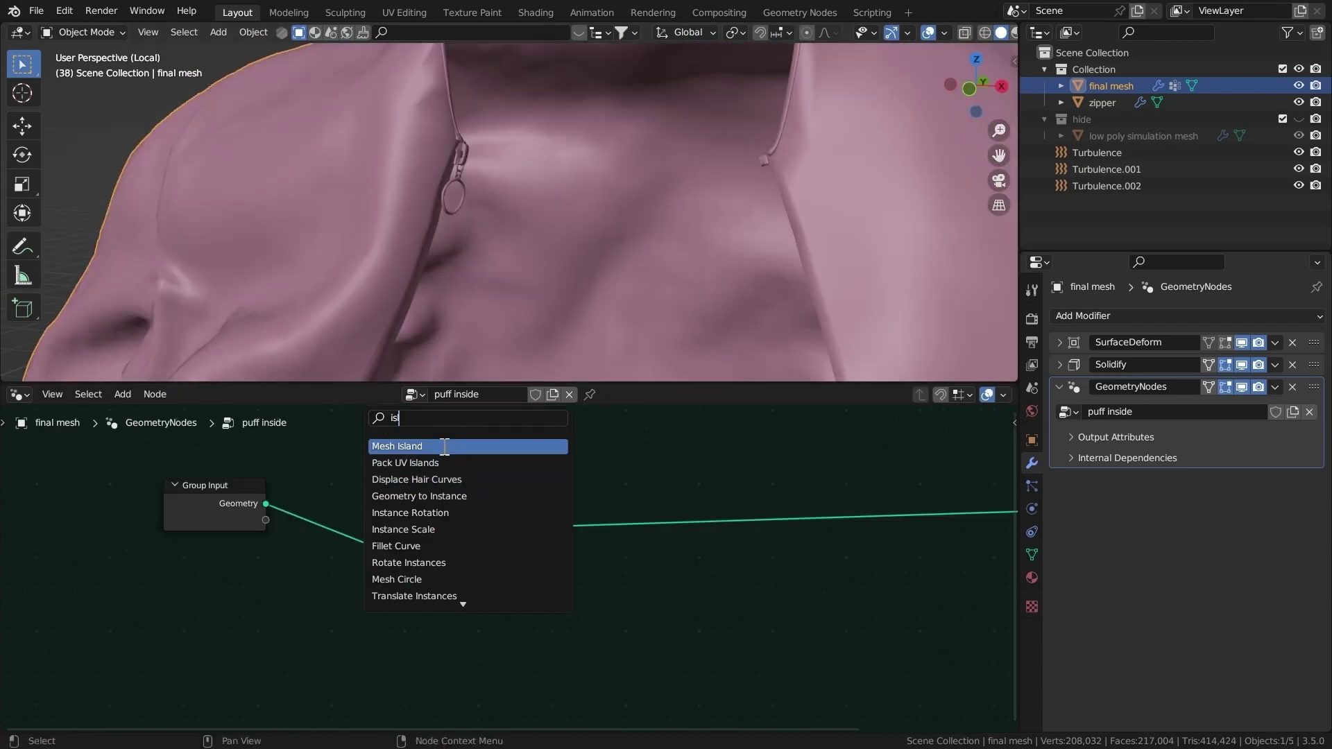
pyautogui.click(442, 448)
pyautogui.click(264, 649)
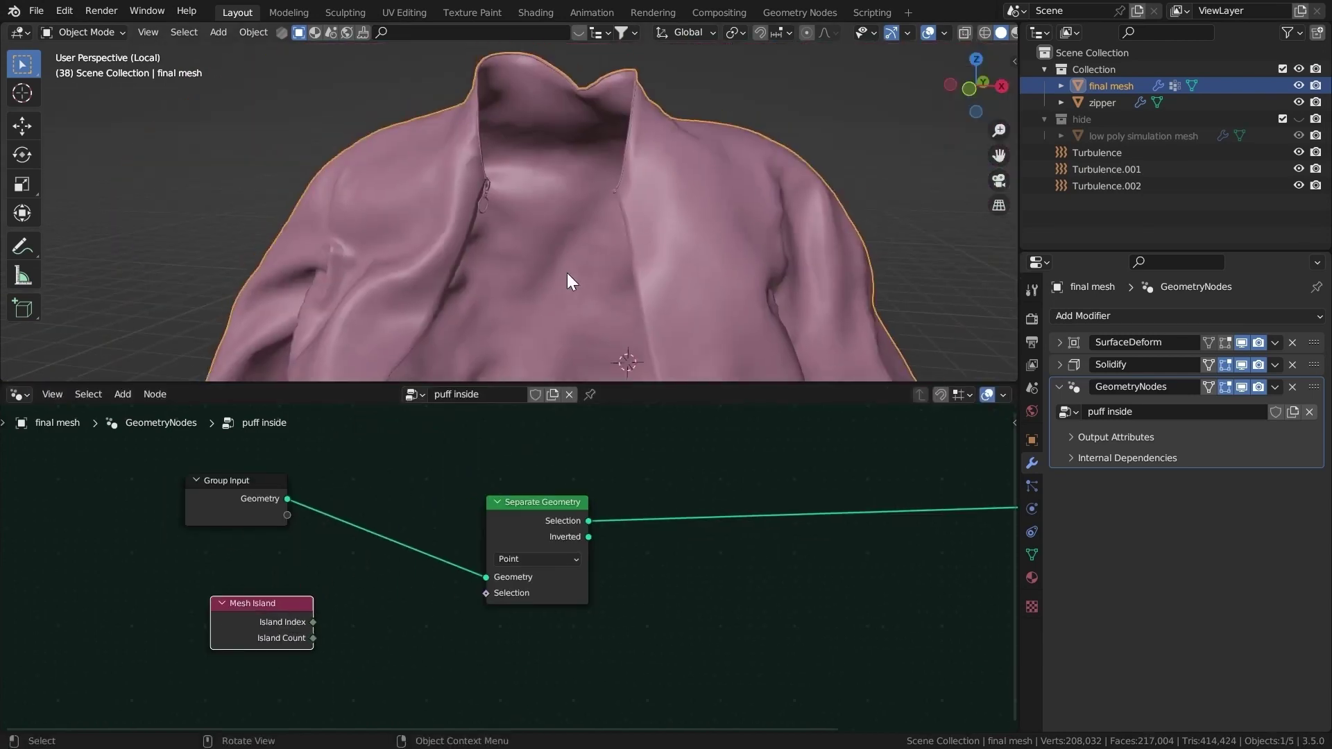
# Examine the jacket's separate mesh islands in Edit Mode in a maximized viewport by selecting linked geometry, and return to the node layout.
pyautogui.moveTo(567, 272); pyautogui.dragTo(651, 291, button='middle')
pyautogui.hotkey('ctrl', 'space')
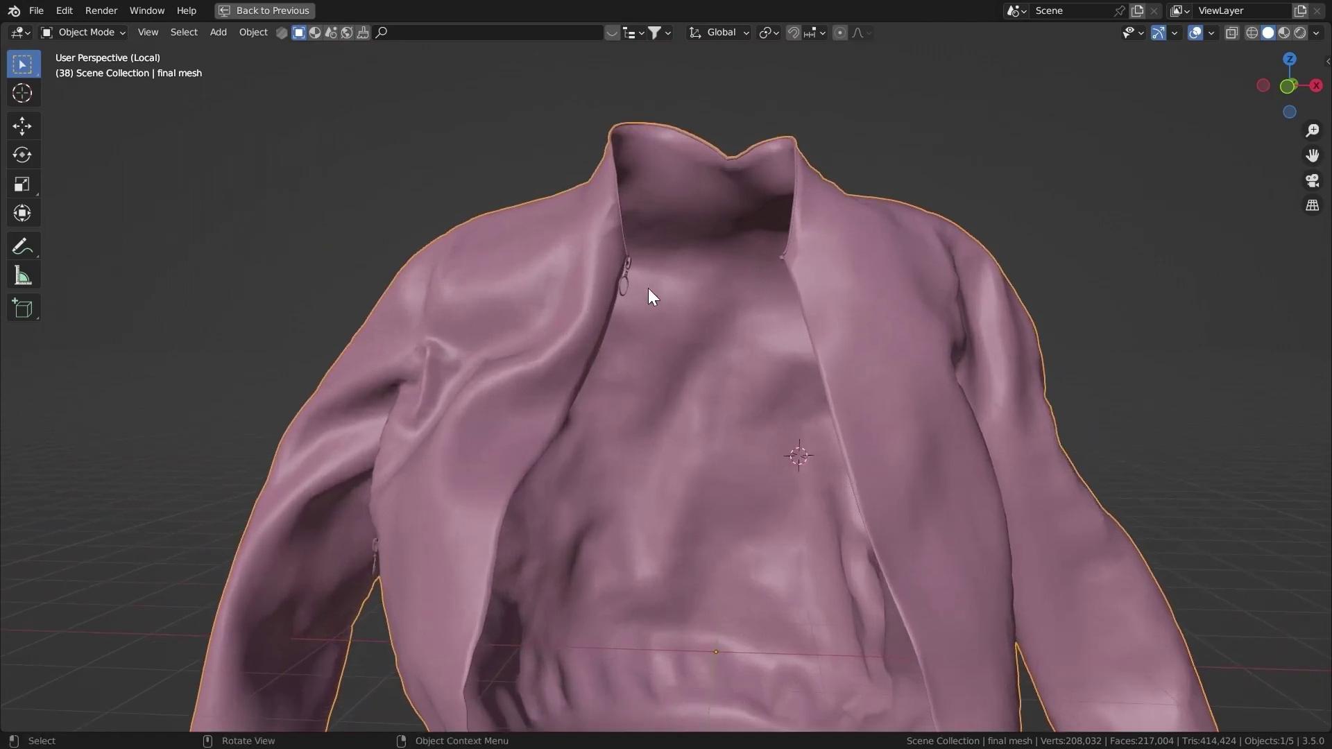
pyautogui.press('Tab')
pyautogui.moveTo(862, 321); pyautogui.dragTo(836, 326, button='middle')
pyautogui.click(808, 367)
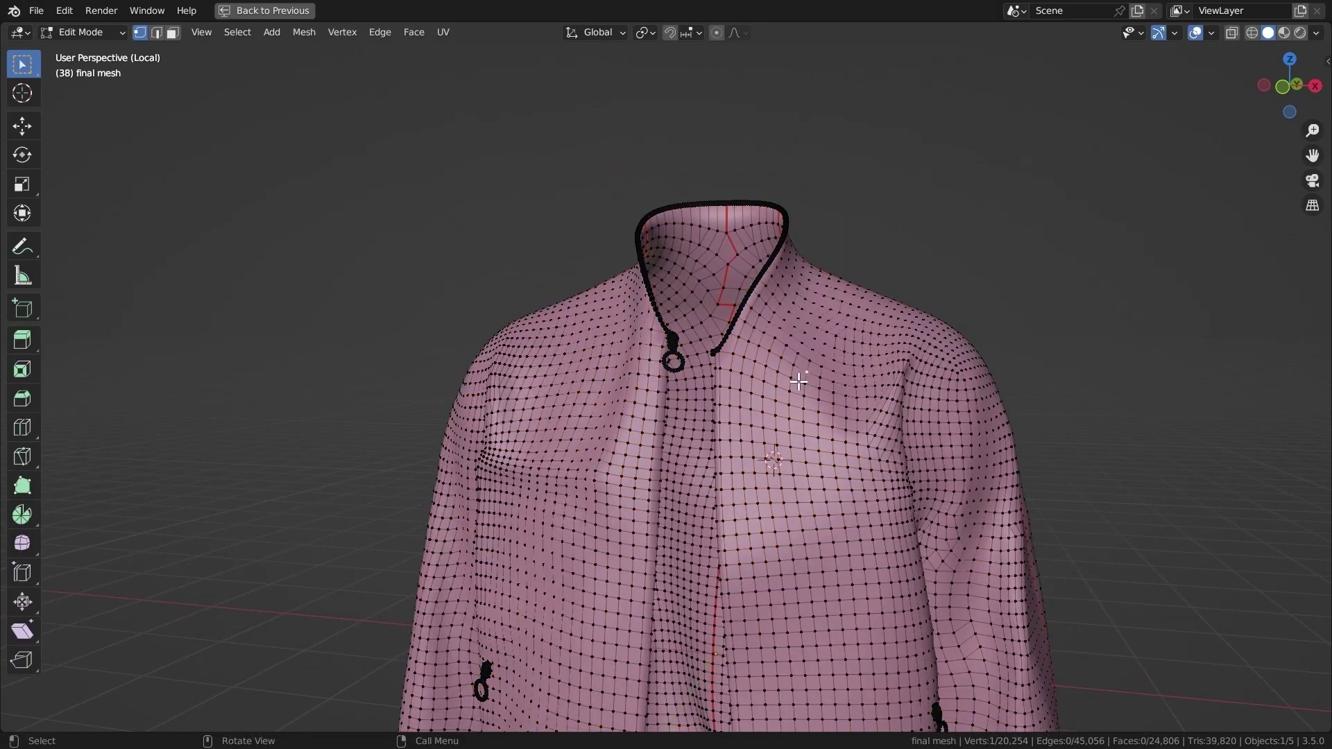
pyautogui.hotkey('ctrl', 'l')
pyautogui.moveTo(821, 374); pyautogui.dragTo(646, 340, button='middle')
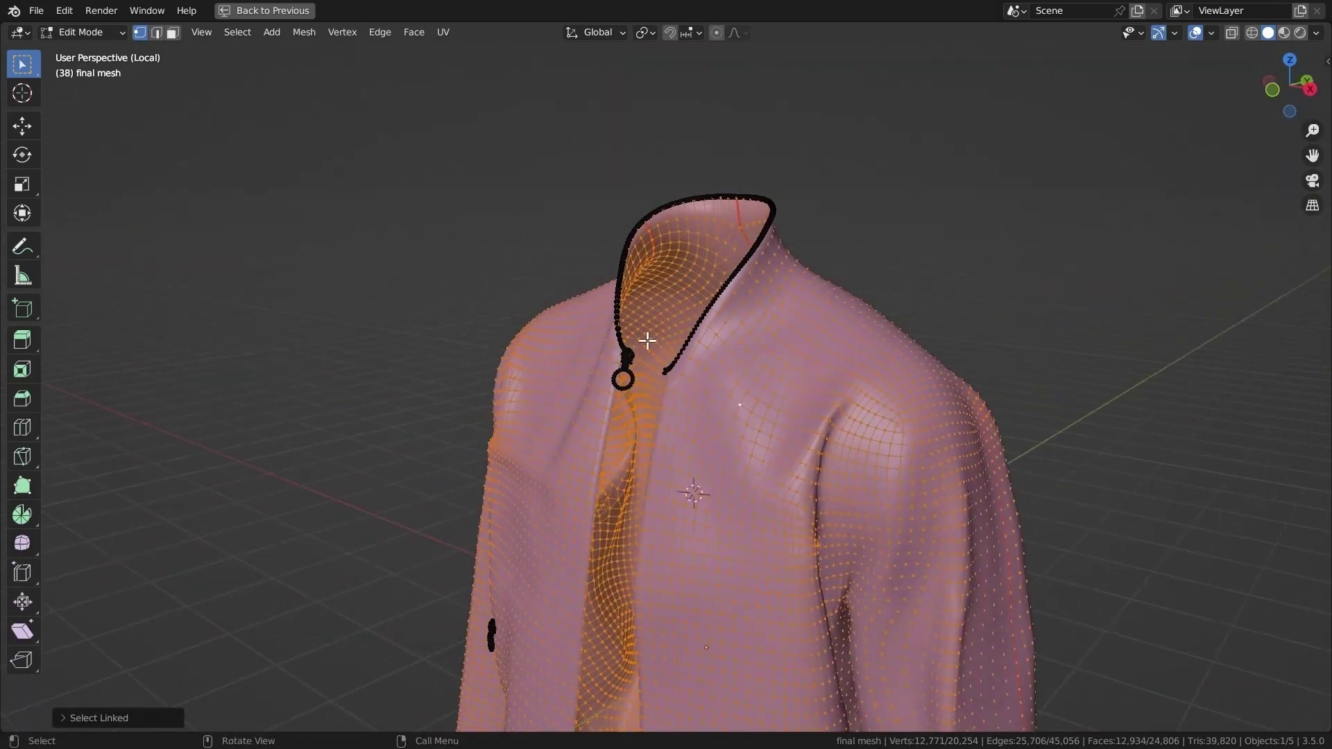
pyautogui.click(611, 339)
pyautogui.hotkey('ctrl', 'l')
pyautogui.click(535, 228)
pyautogui.press('Tab')
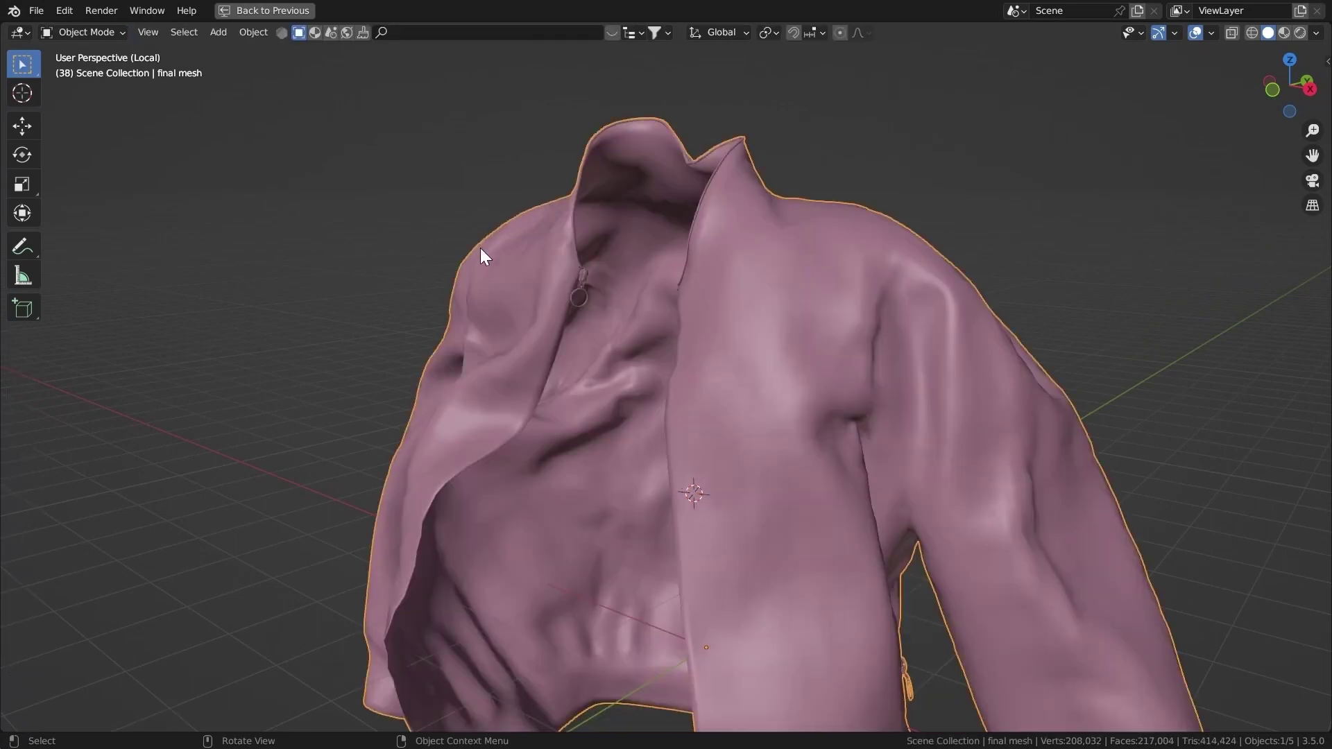
pyautogui.hotkey('ctrl', 'space')
# Link Mesh Island's Island Index through an integer Equal comparison into the Separate Geometry node's Selection.
pyautogui.moveTo(352, 477); pyautogui.dragTo(461, 433, button='middle')
pyautogui.keyDown('ctrl'); pyautogui.moveTo(443, 465); pyautogui.dragTo(368, 555, button='middle'); pyautogui.keyUp('ctrl')
pyautogui.moveTo(321, 576); pyautogui.dragTo(464, 576)
pyautogui.write('eq')
pyautogui.press('Return')
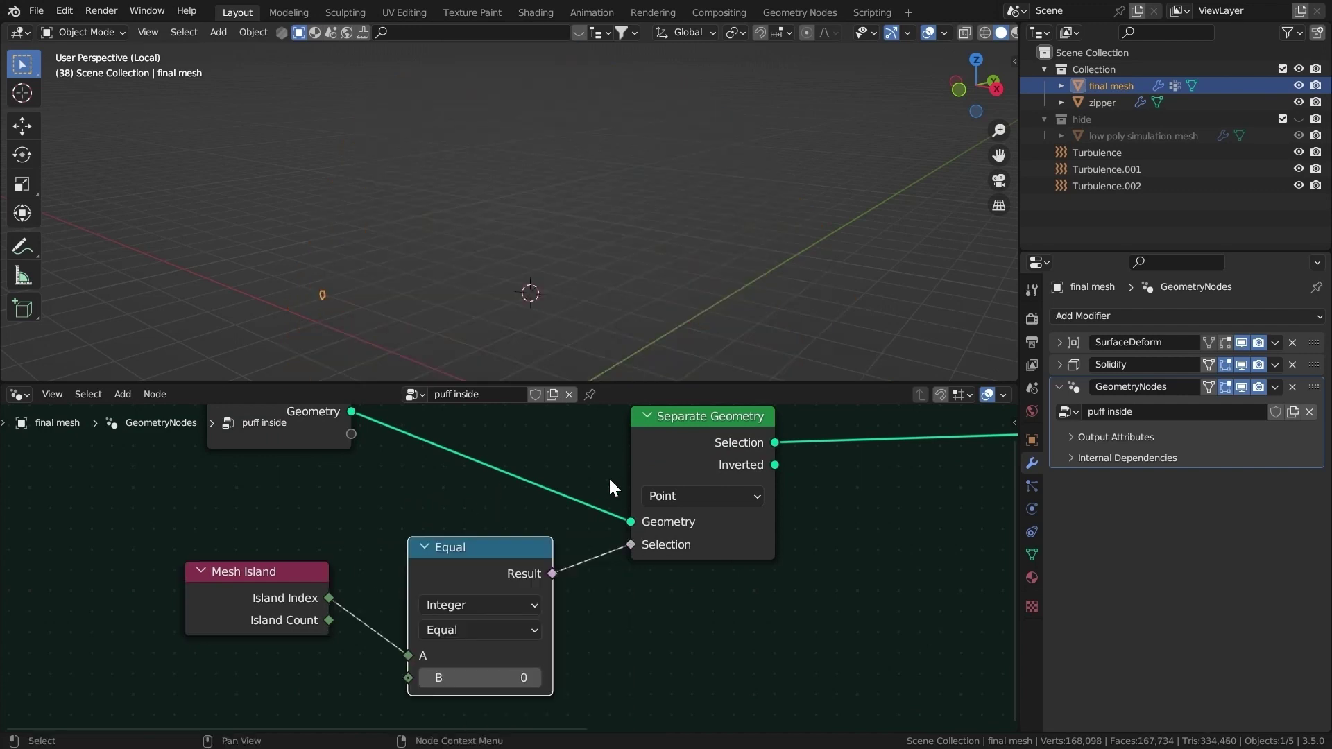
# Set Separate Geometry to the Face domain and the Equal node's B value to 22 to isolate the jacket fabric.
pyautogui.click(697, 494)
pyautogui.click(698, 564)
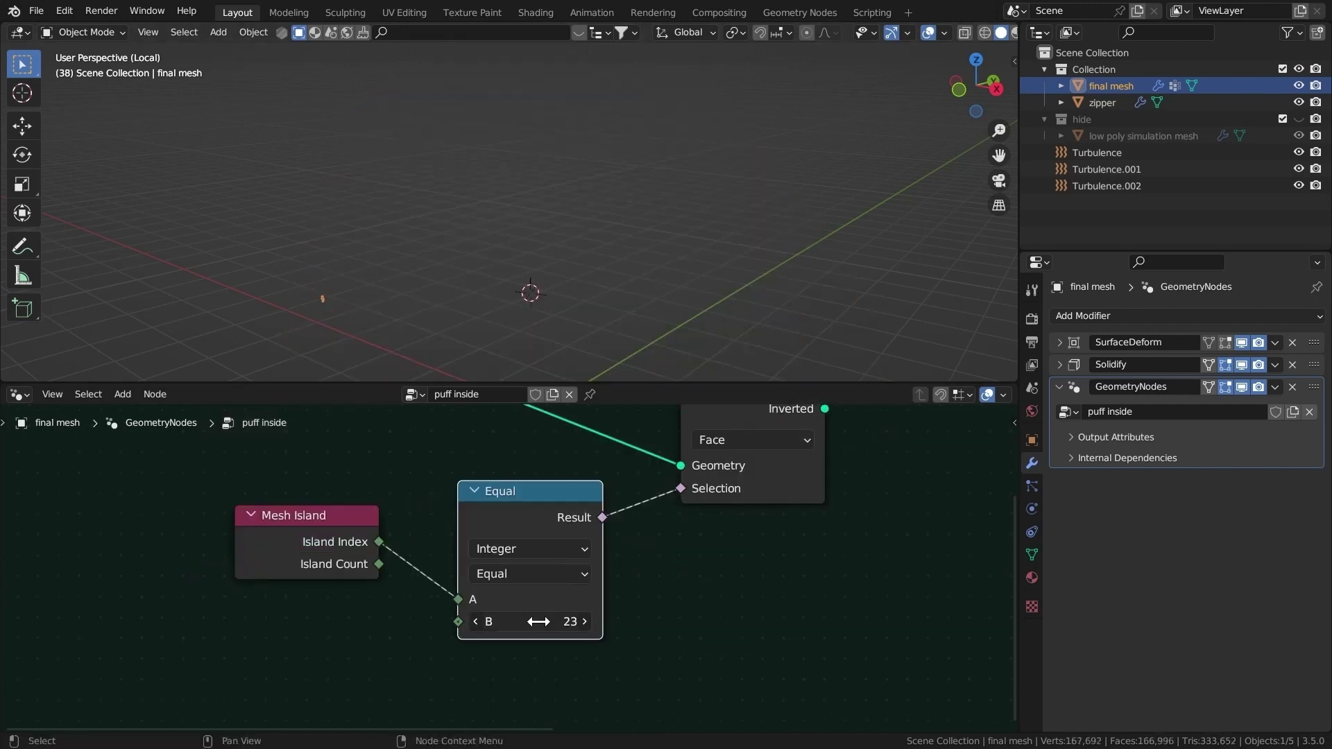
pyautogui.moveTo(538, 621); pyautogui.dragTo(535, 622)
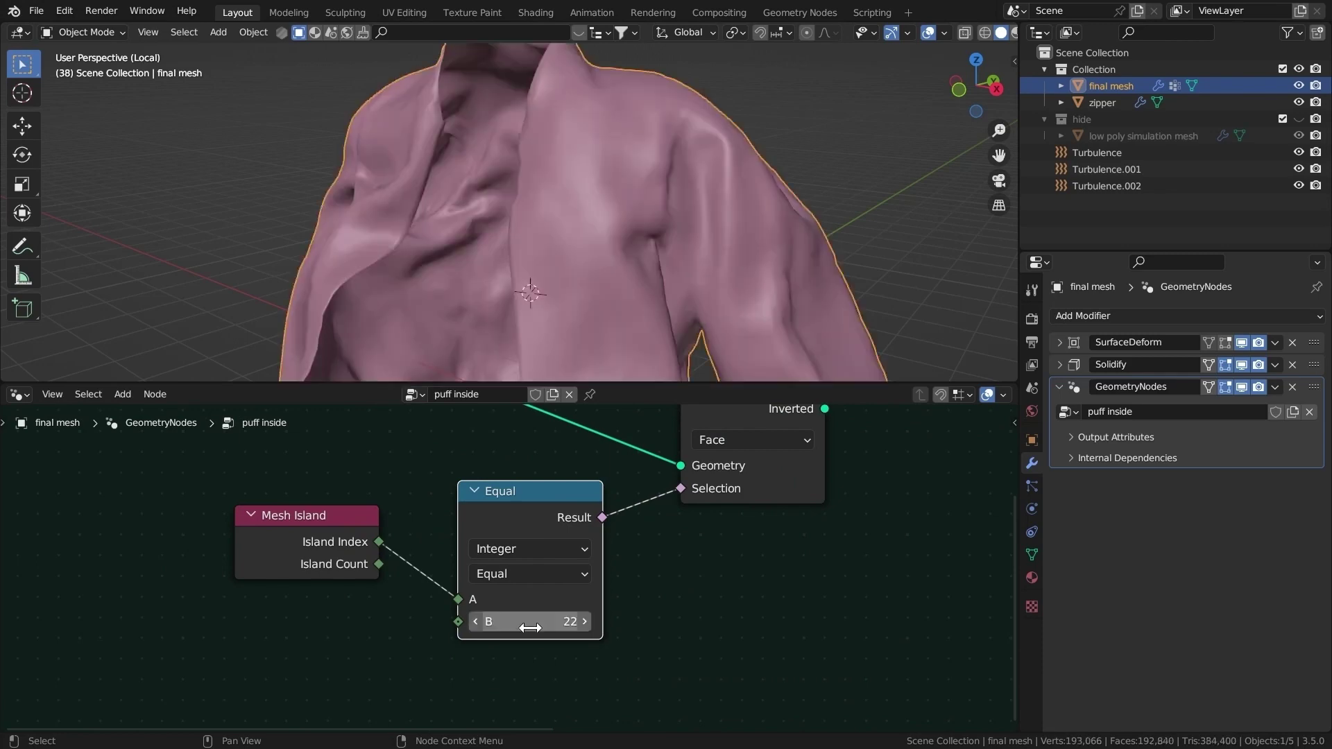
pyautogui.scroll(-3, 534, 283)
pyautogui.moveTo(534, 283); pyautogui.dragTo(556, 305, button='middle')
pyautogui.keyDown('ctrl'); pyautogui.moveTo(479, 215); pyautogui.dragTo(652, 244, button='middle'); pyautogui.keyUp('ctrl')
pyautogui.scroll(3, 577, 197)
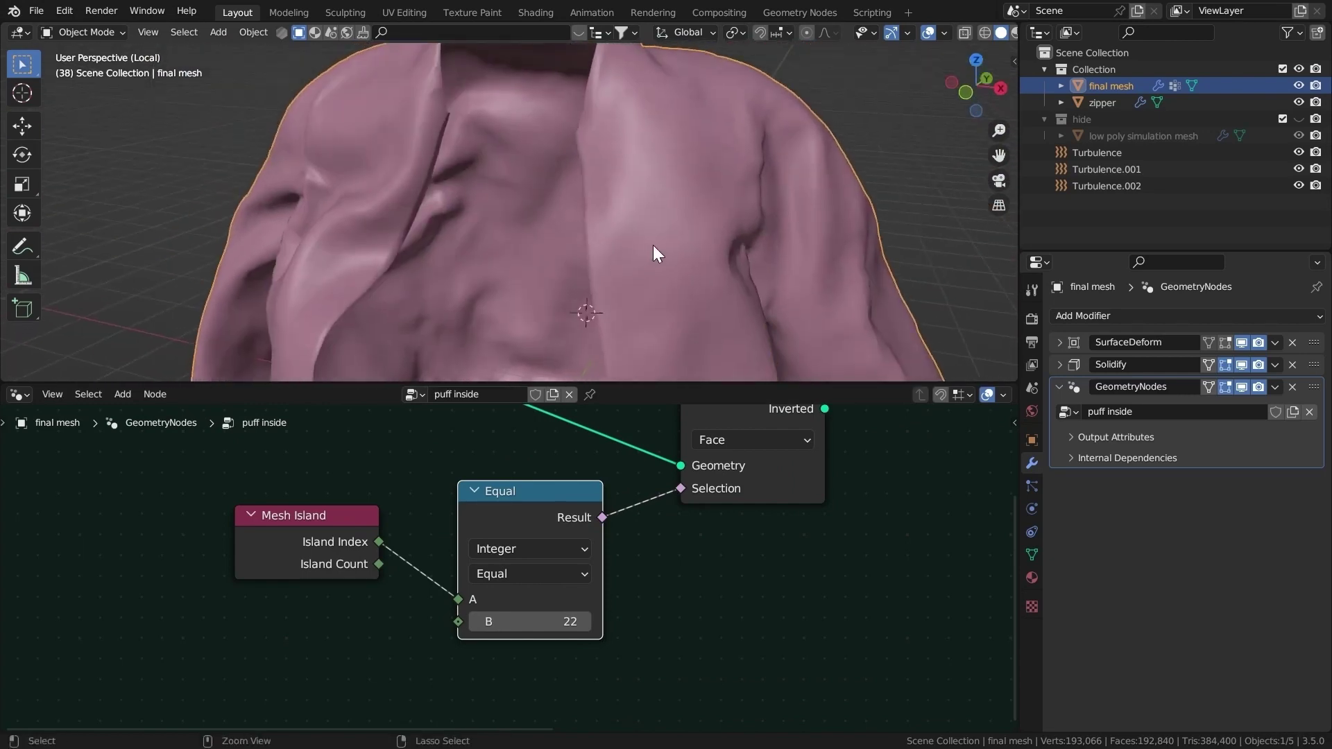
# Duplicate the Separate Geometry node and insert the copy between the first one's Selection output and Group Output.
pyautogui.scroll(-2, 652, 244)
pyautogui.moveTo(832, 444); pyautogui.dragTo(709, 548, button='middle')
pyautogui.press('Home')
pyautogui.click(850, 506)
pyautogui.hotkey('shift', 'a')
pyautogui.click(657, 422)
pyautogui.click(335, 507)
pyautogui.hotkey('shift', 'd')
pyautogui.click(501, 505)
pyautogui.moveTo(529, 256); pyautogui.dragTo(601, 228, button='middle')
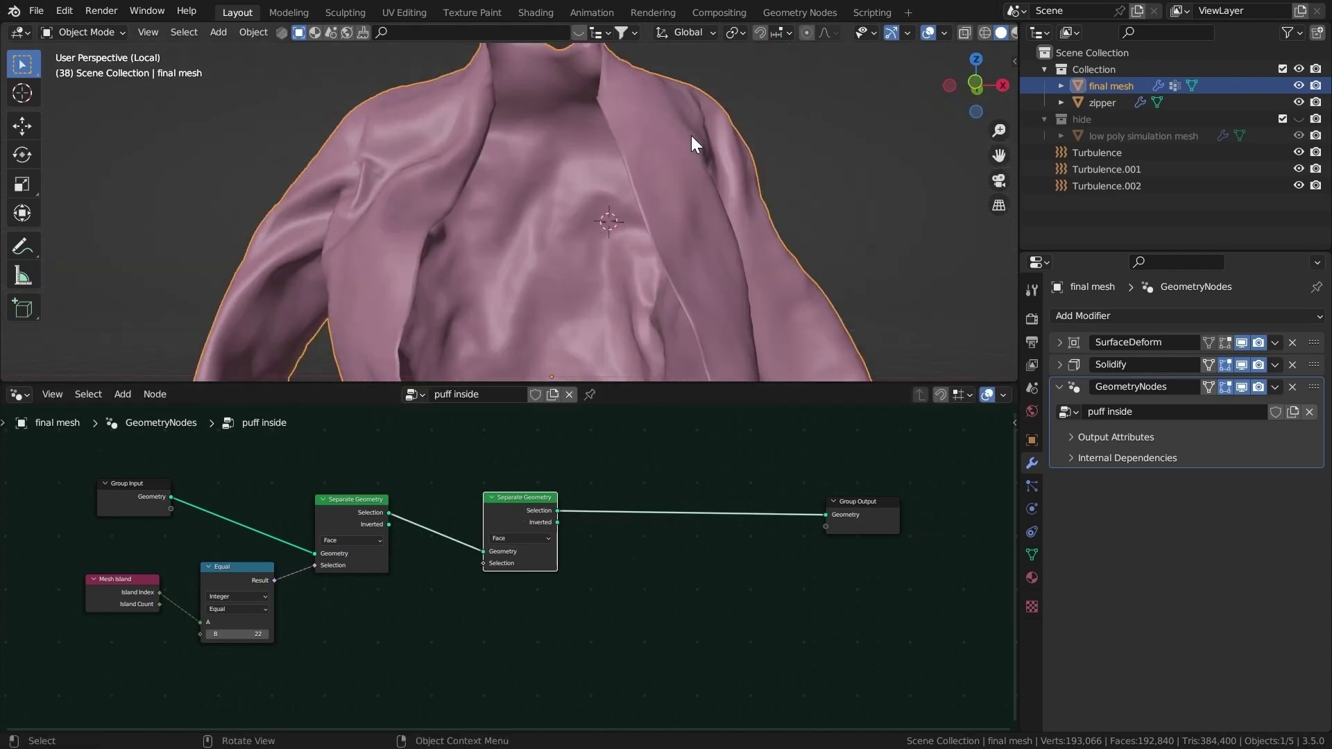
# Add a Named Attribute node below the two Separate Geometry nodes.
pyautogui.moveTo(418, 502); pyautogui.dragTo(538, 502, button='middle')
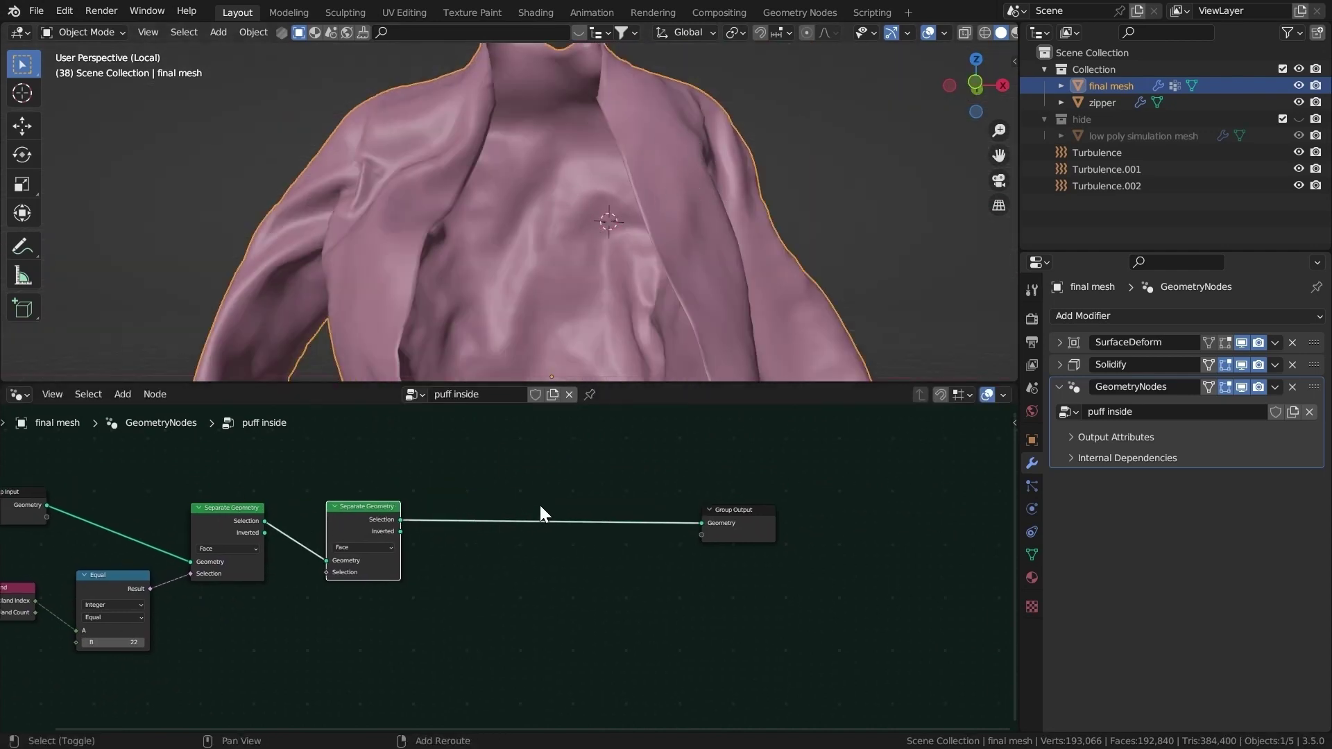
pyautogui.moveTo(312, 562); pyautogui.dragTo(446, 544, button='middle')
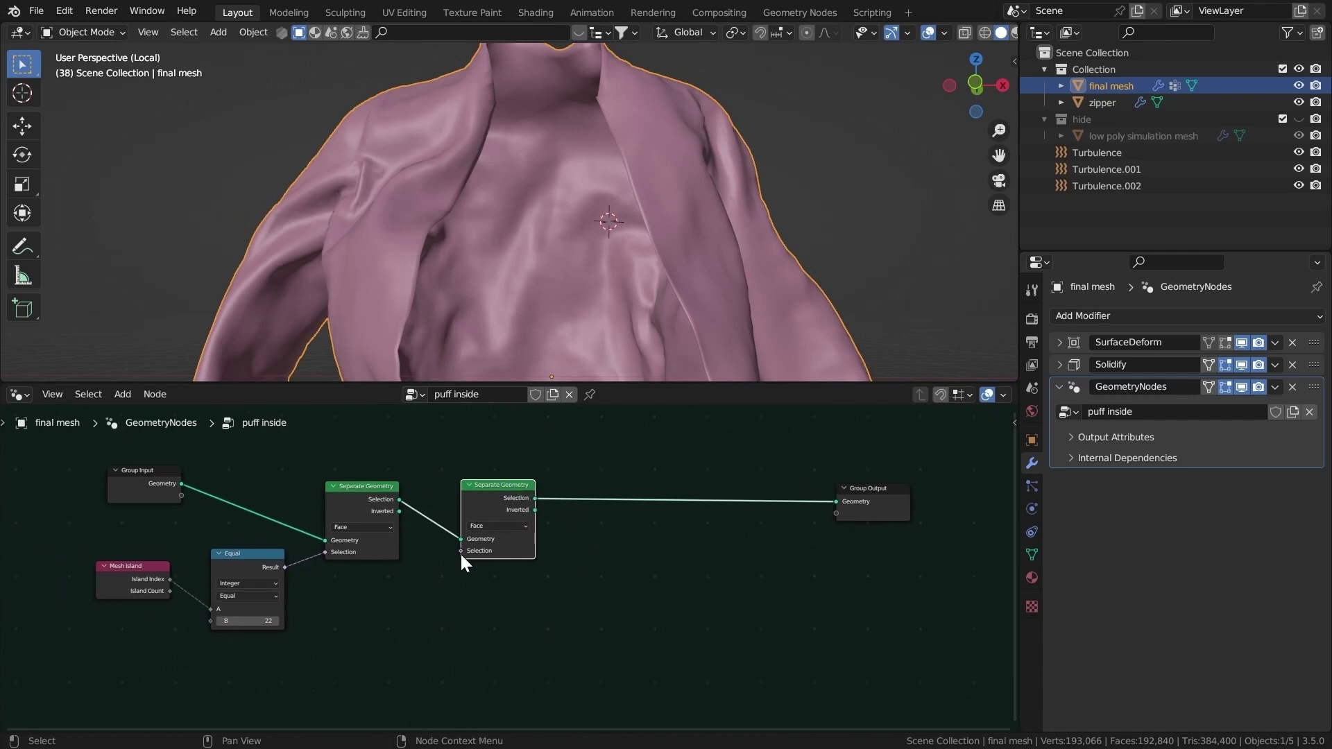
pyautogui.hotkey('shift', 'a')
pyautogui.click(433, 438)
pyautogui.write('na')
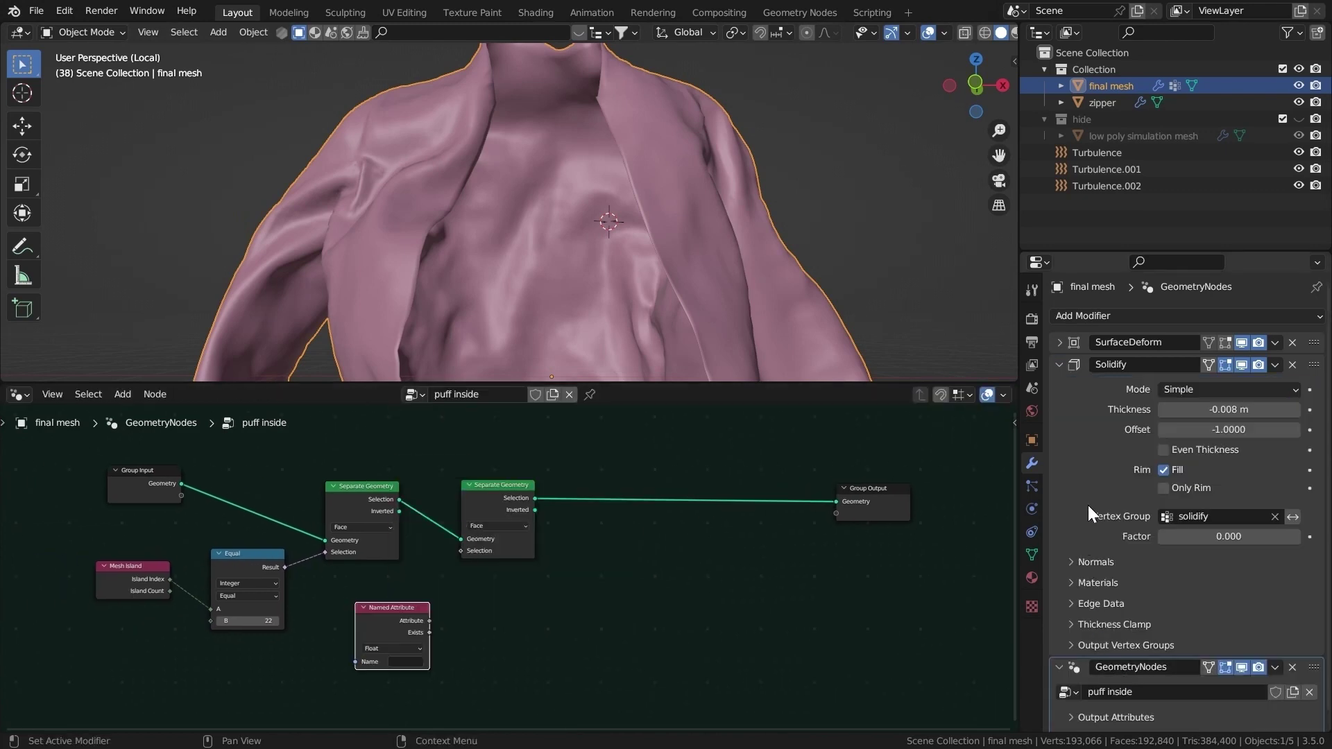
# Set the Named Attribute's name to inside and link its Attribute output to the second Separate Geometry's Selection.
pyautogui.click(1077, 643)
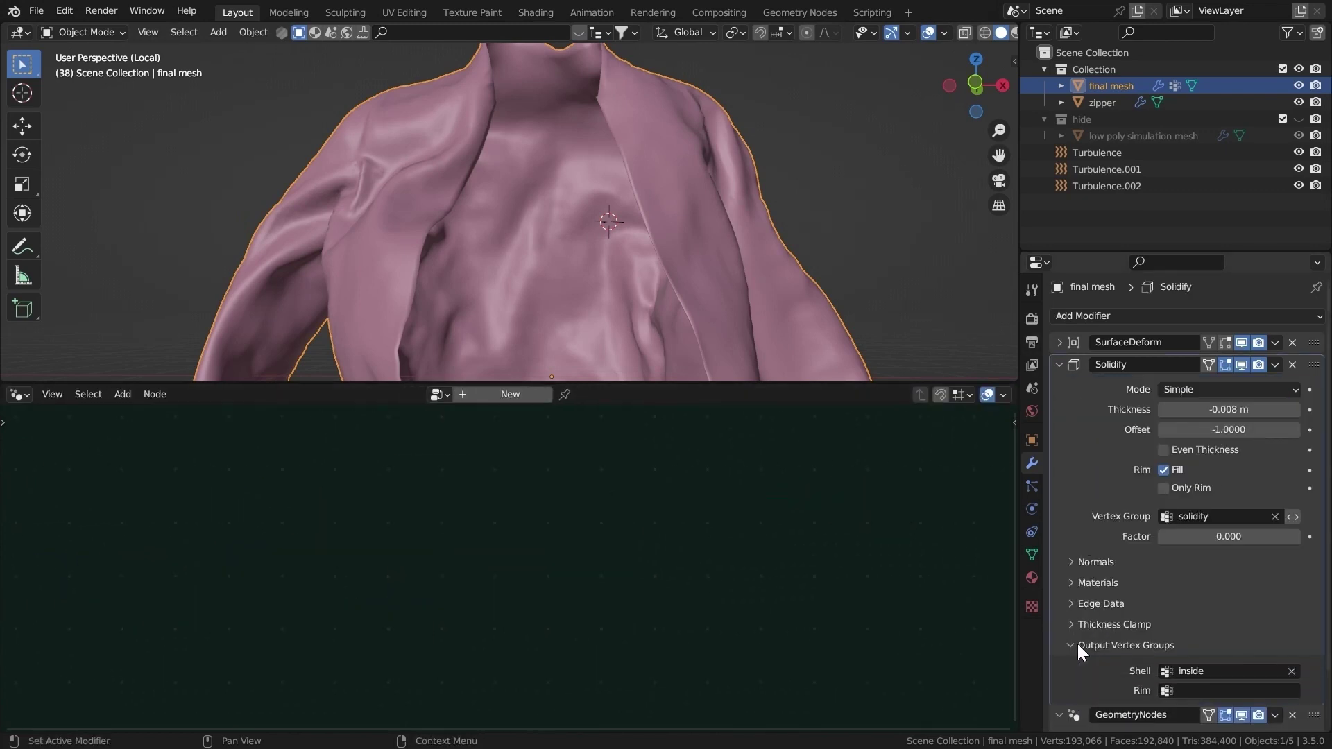
pyautogui.scroll(3, 444, 645)
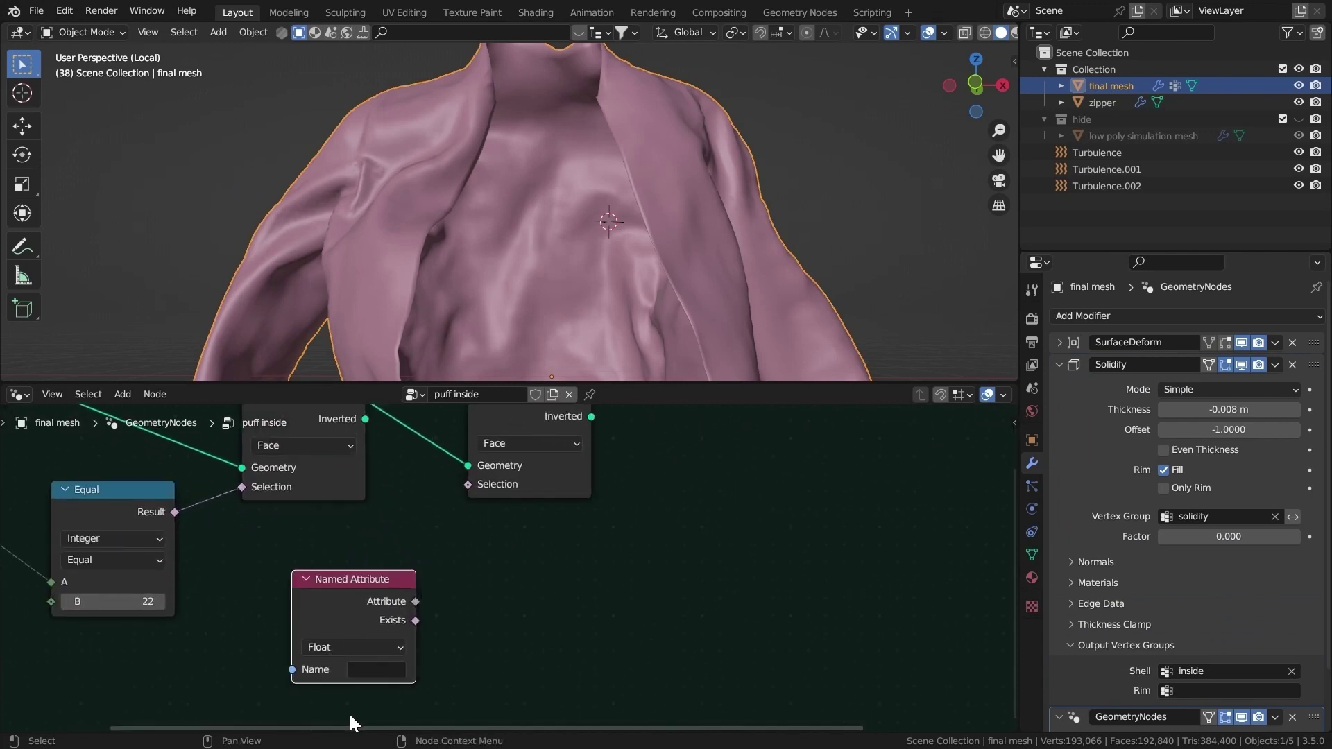
pyautogui.click(375, 669)
pyautogui.click(460, 571)
pyautogui.moveTo(305, 591); pyautogui.dragTo(466, 484)
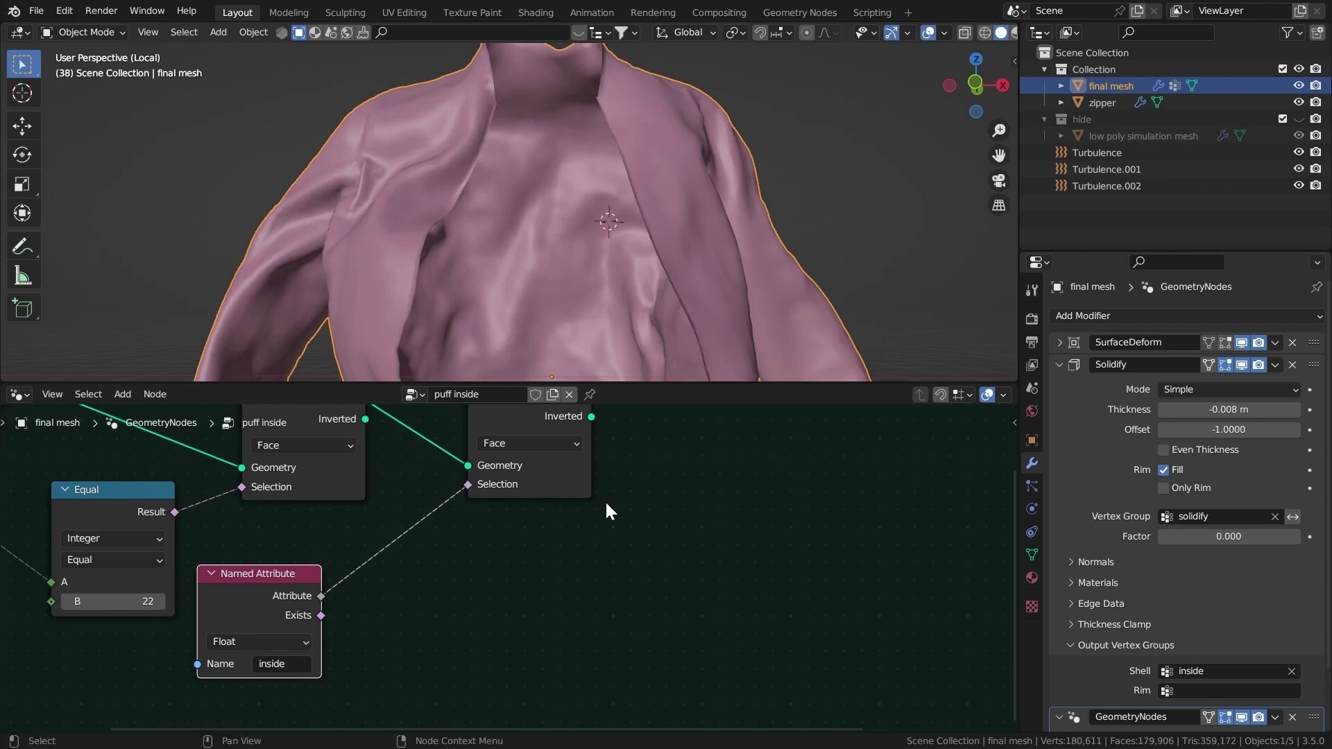
# Move Group Output farther away and insert a Join Geometry node on its incoming link.
pyautogui.moveTo(628, 468); pyautogui.dragTo(441, 597, button='middle')
pyautogui.moveTo(554, 278); pyautogui.dragTo(511, 177, button='middle')
pyautogui.scroll(-3, 640, 555)
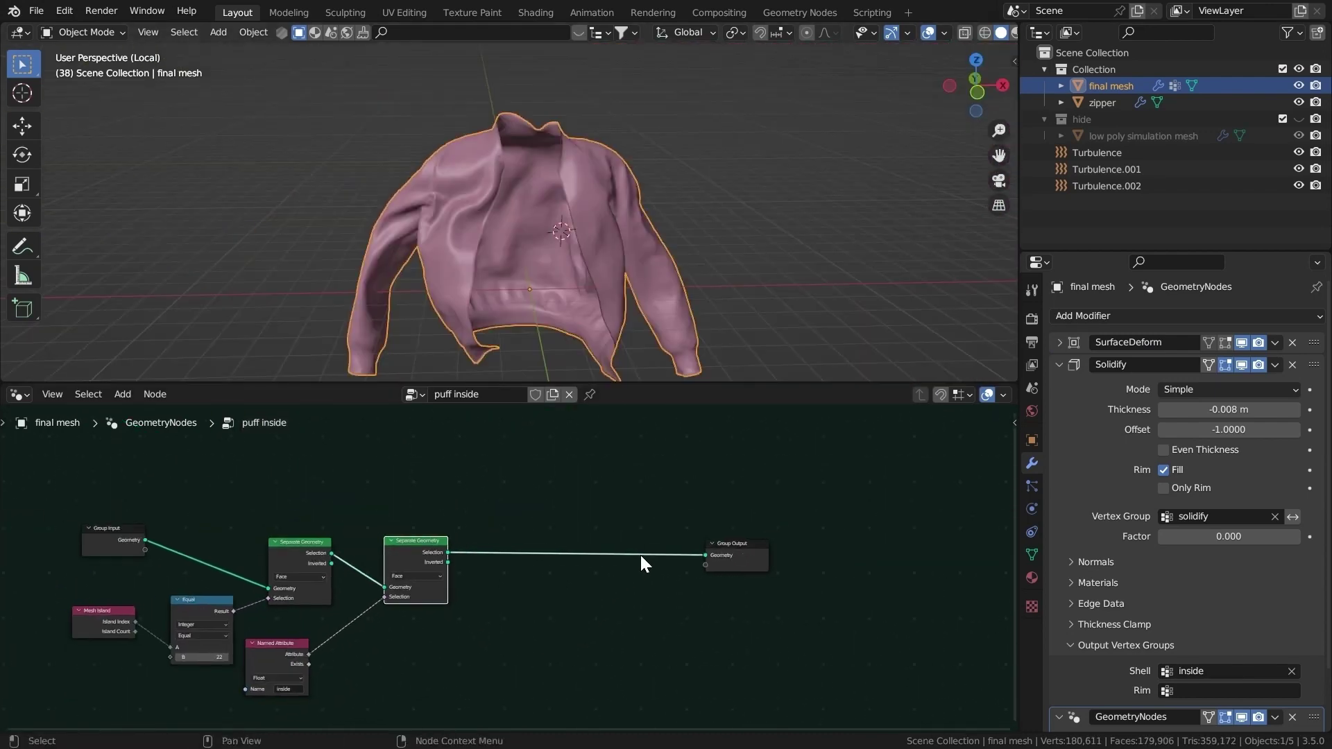
pyautogui.moveTo(640, 555); pyautogui.dragTo(593, 573, button='middle')
pyautogui.moveTo(692, 566); pyautogui.dragTo(791, 555)
pyautogui.hotkey('shift', 'a')
pyautogui.click(697, 420)
pyautogui.write('joi')
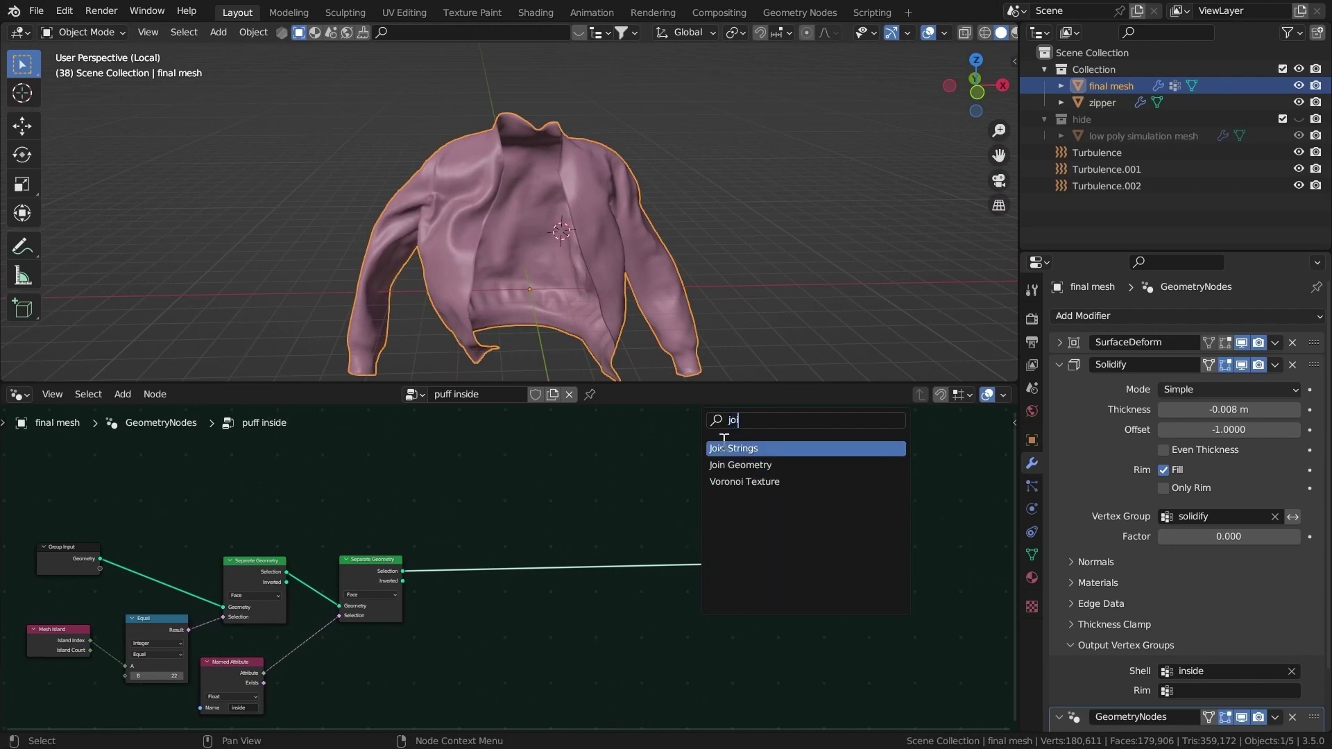
pyautogui.click(732, 464)
pyautogui.click(681, 498)
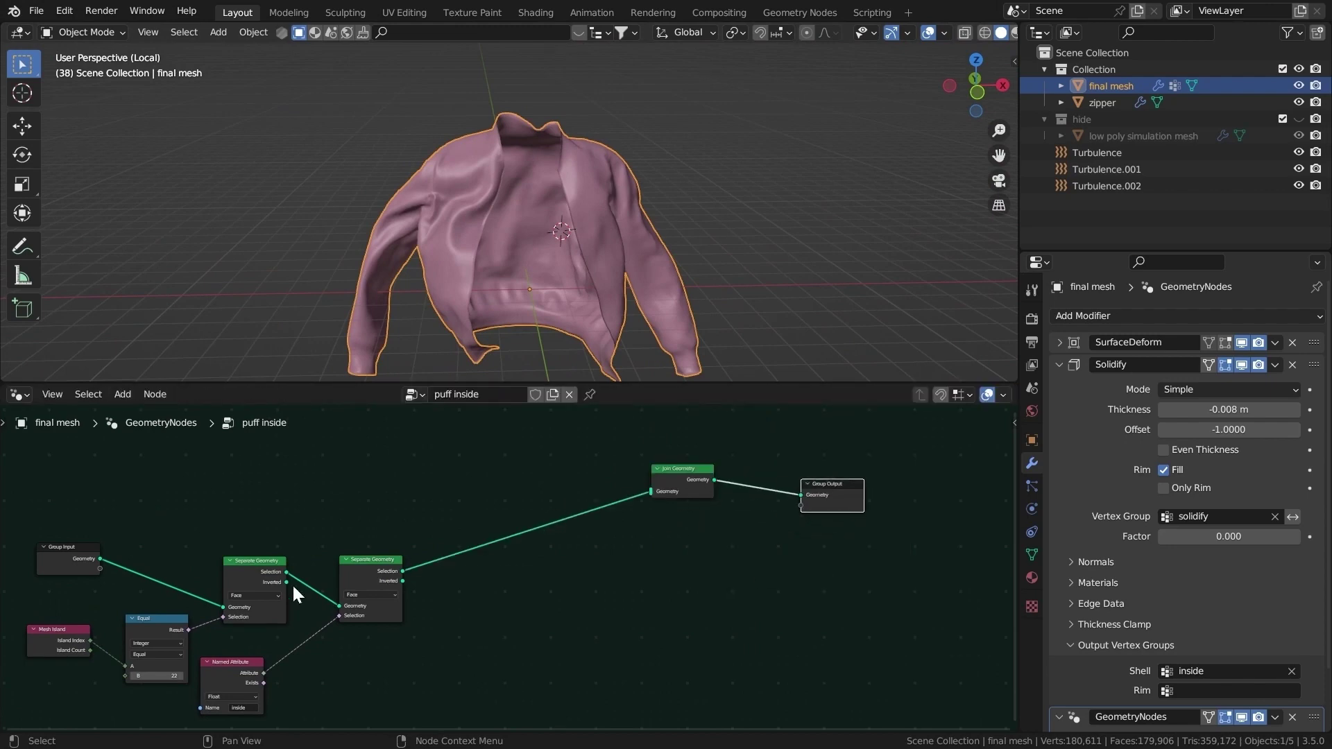
# Link the Inverted outputs of both Separate Geometry nodes to the Join Geometry node.
pyautogui.moveTo(402, 581); pyautogui.dragTo(650, 491)
pyautogui.moveTo(286, 582); pyautogui.dragTo(651, 532)
pyautogui.scroll(2, 624, 520)
# Insert a Set Position node between the second Separate Geometry's Selection output and Join Geometry, and space the nodes apart.
pyautogui.hotkey('shift', 'a')
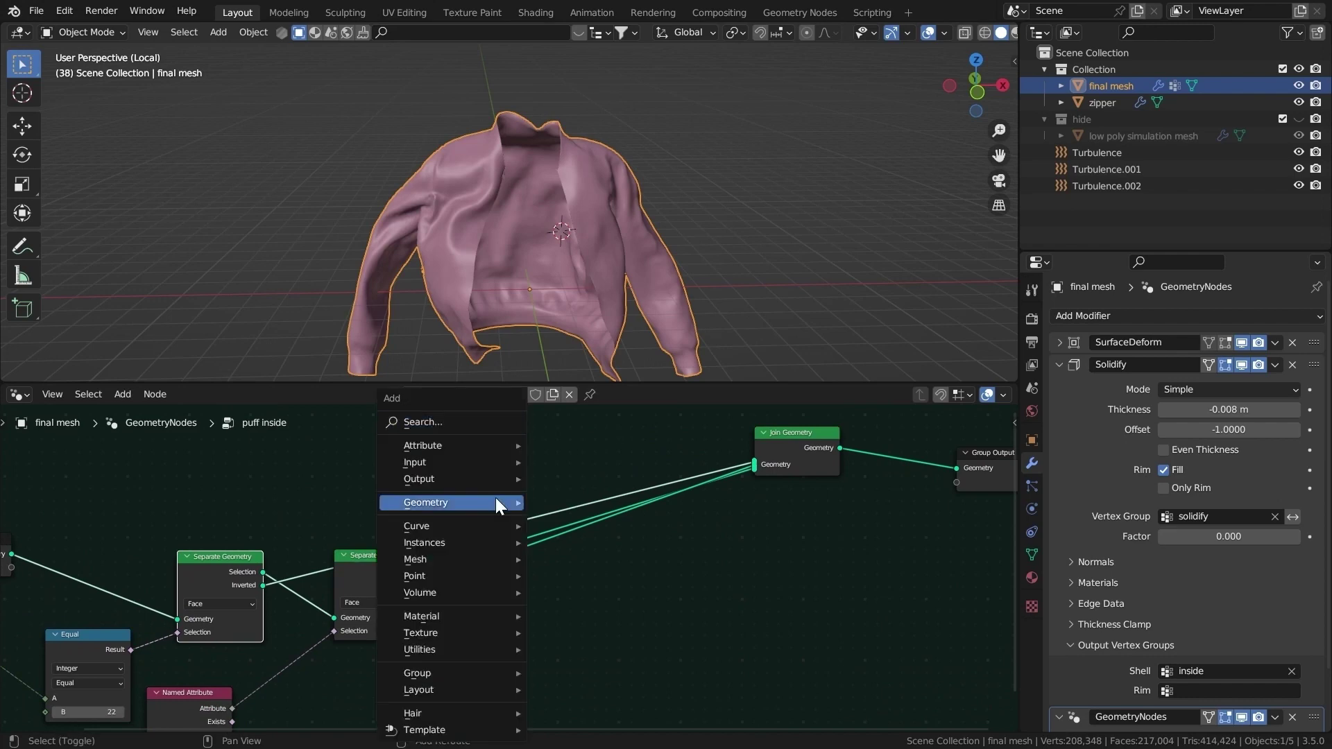
pyautogui.click(450, 420)
pyautogui.write('set')
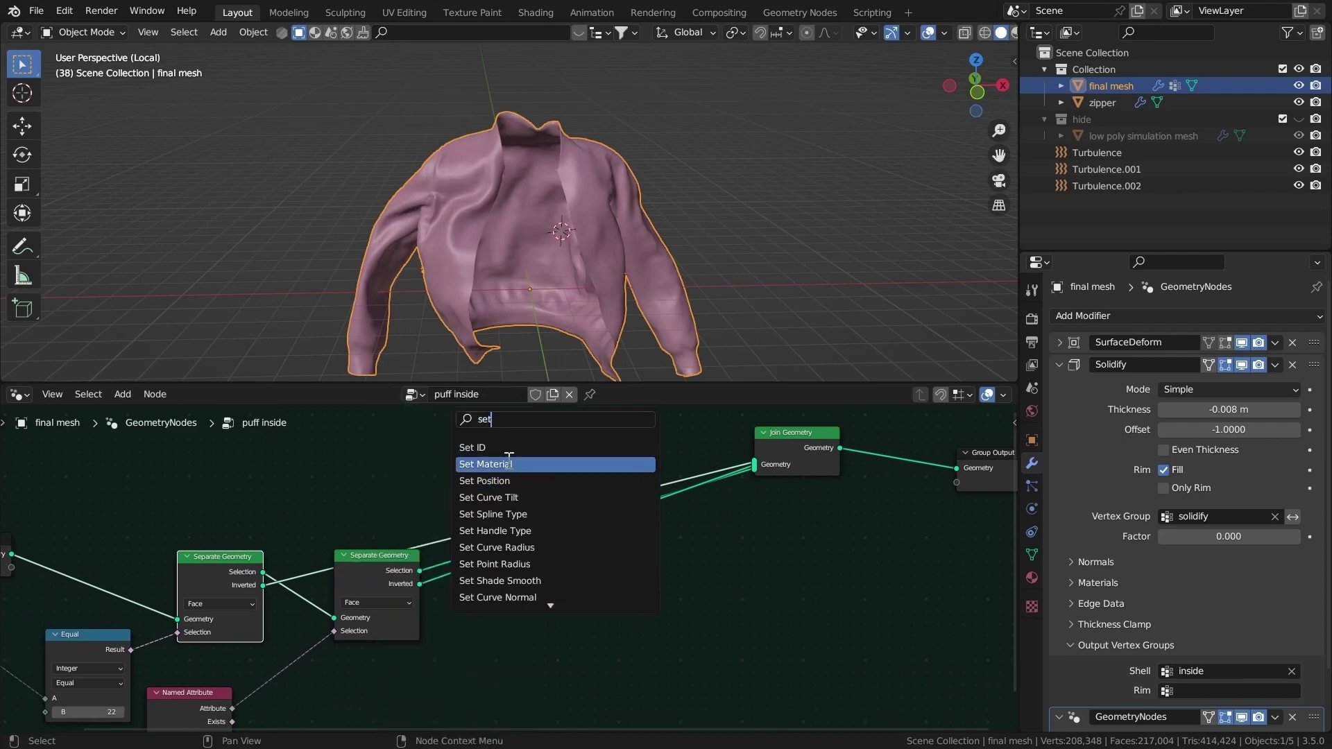
pyautogui.click(512, 482)
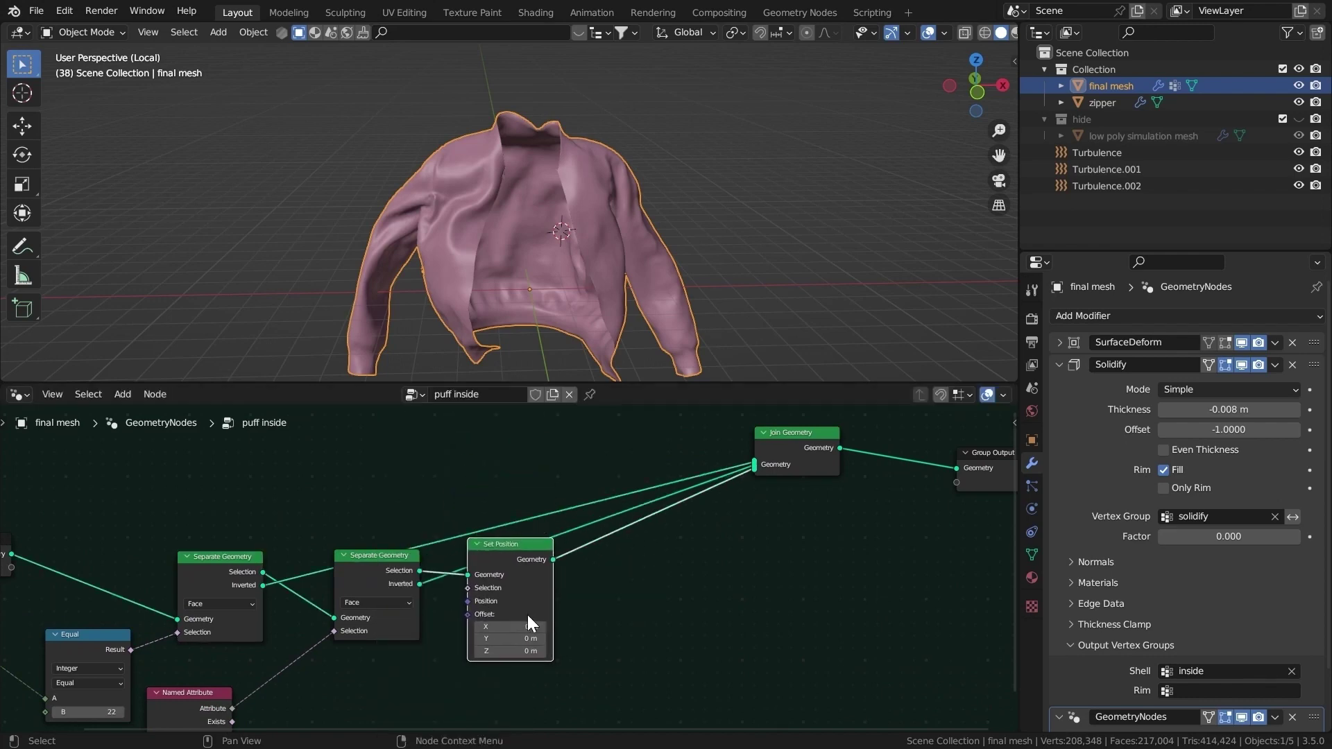
pyautogui.click(741, 600)
pyautogui.moveTo(396, 577); pyautogui.dragTo(455, 540, button='middle')
pyautogui.moveTo(642, 571); pyautogui.dragTo(448, 538, button='middle')
pyautogui.moveTo(666, 514)
pyautogui.mouseDown(button='middle')
pyautogui.moveTo(633, 539)
pyautogui.moveTo(597, 620)
pyautogui.mouseUp(button='middle')
pyautogui.moveTo(583, 484); pyautogui.dragTo(655, 489)
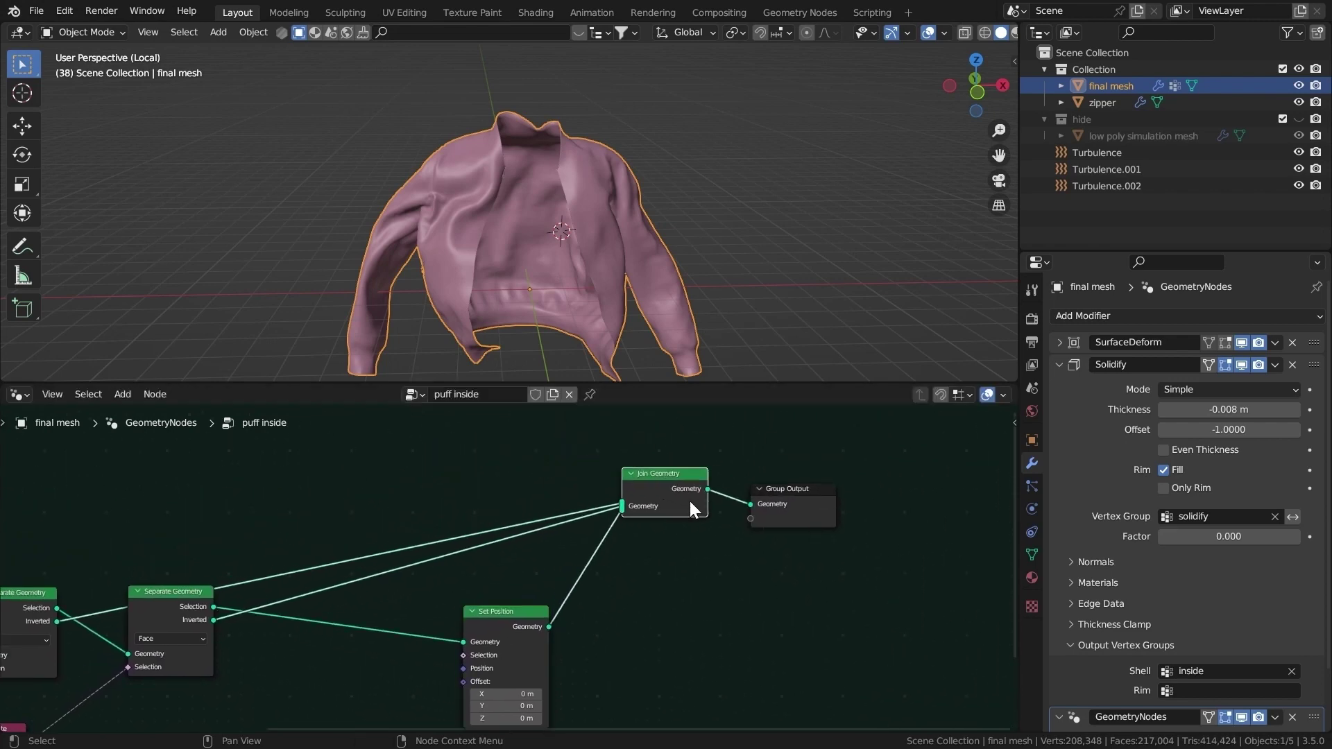
pyautogui.moveTo(757, 543); pyautogui.dragTo(790, 482, button='middle')
# Insert a Subdivide Mesh node between the second Separate Geometry and Set Position, leaving room around the neighbouring nodes.
pyautogui.hotkey('shift', 'a')
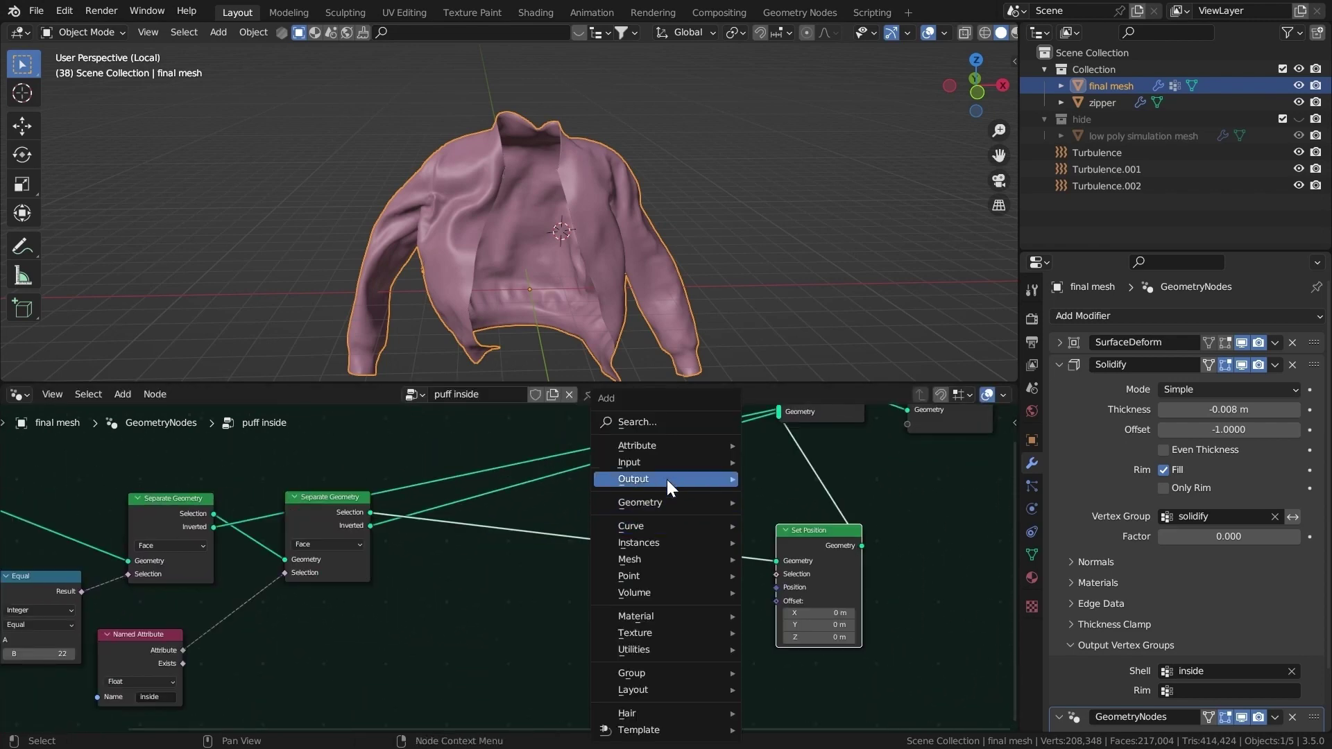
pyautogui.click(639, 423)
pyautogui.write('sub')
pyautogui.press('Return')
pyautogui.click(517, 550)
pyautogui.moveTo(532, 542); pyautogui.dragTo(508, 532, button='middle')
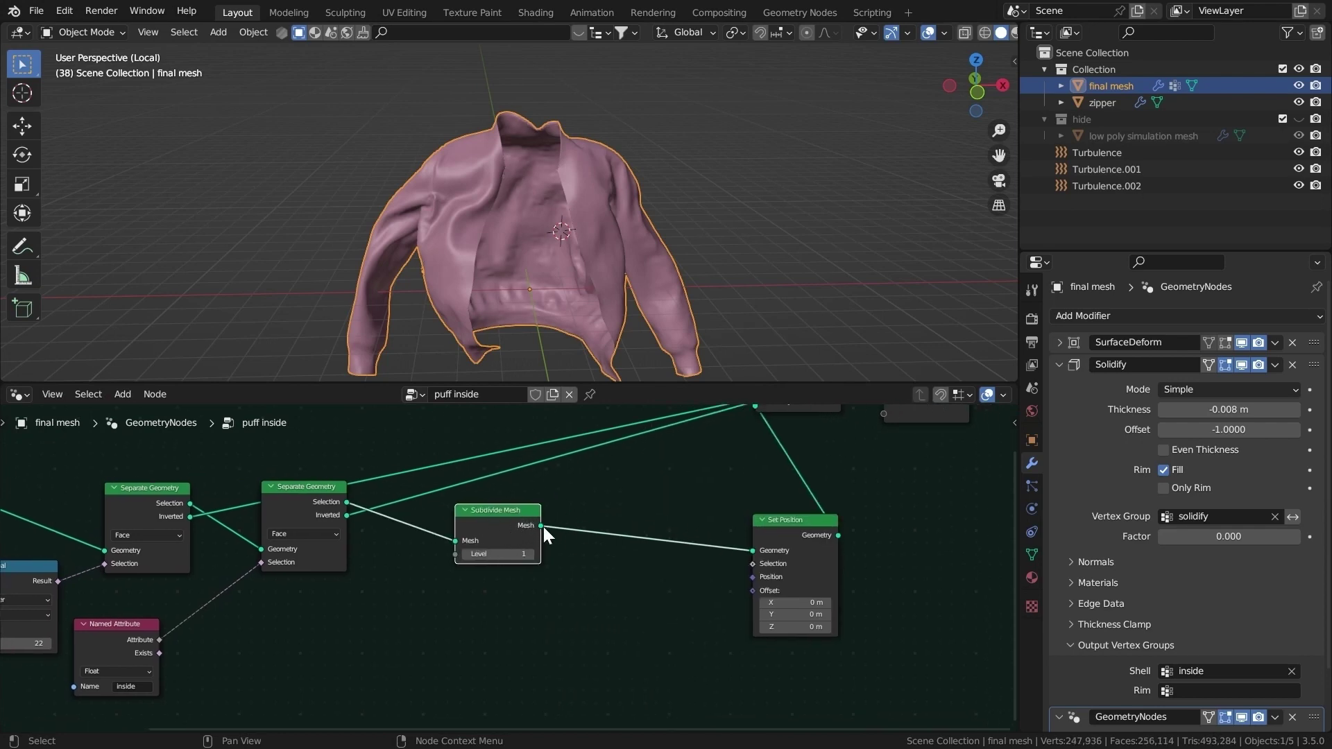
pyautogui.moveTo(504, 522); pyautogui.dragTo(494, 527)
pyautogui.moveTo(776, 515); pyautogui.dragTo(467, 614, button='middle')
pyautogui.moveTo(633, 570); pyautogui.dragTo(730, 494)
pyautogui.moveTo(692, 554); pyautogui.dragTo(742, 492, button='middle')
pyautogui.moveTo(532, 585); pyautogui.dragTo(616, 576)
pyautogui.click(520, 576)
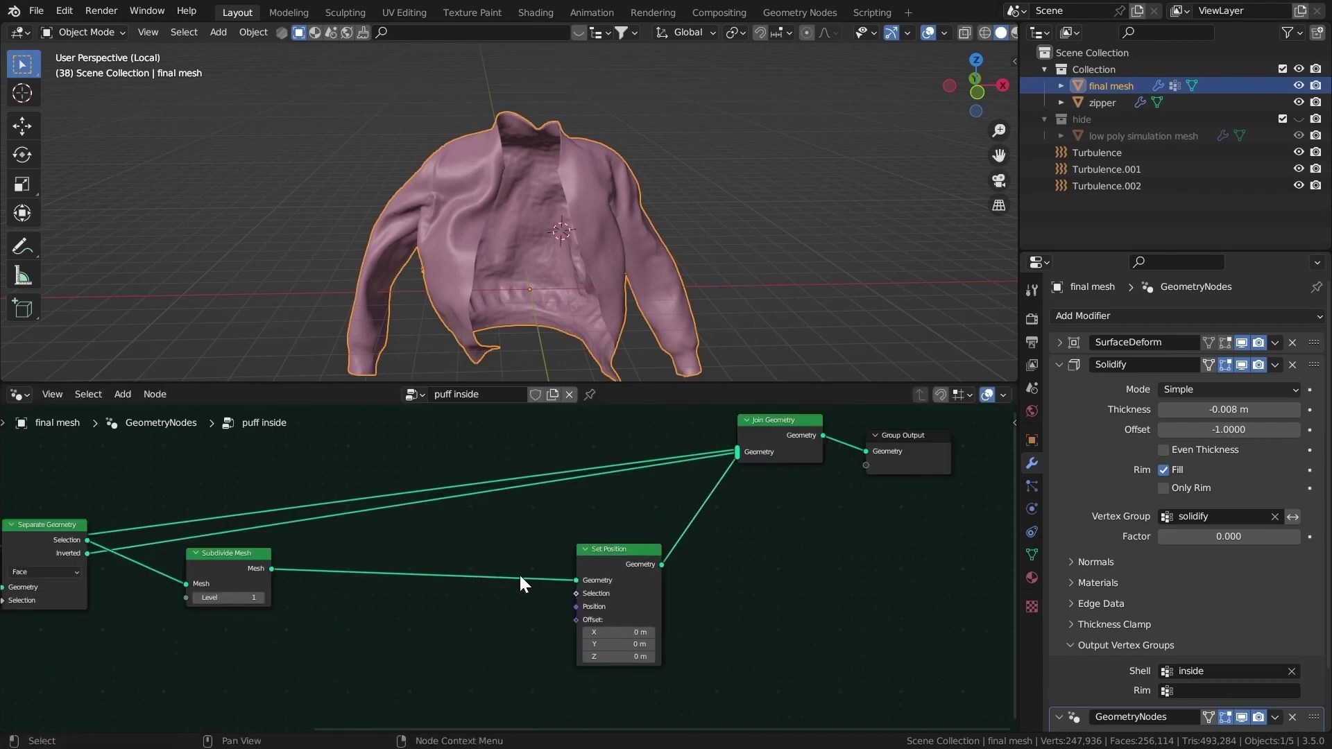
pyautogui.keyDown('ctrl'); pyautogui.hscroll(-3, 519, 573); pyautogui.keyUp('ctrl')
pyautogui.keyDown('shift'); pyautogui.scroll(-2, 518, 573); pyautogui.keyUp('shift')
# Add a Vector Math node below the Set Position link and set its operation to Scale.
pyautogui.hotkey('shift', 'a')
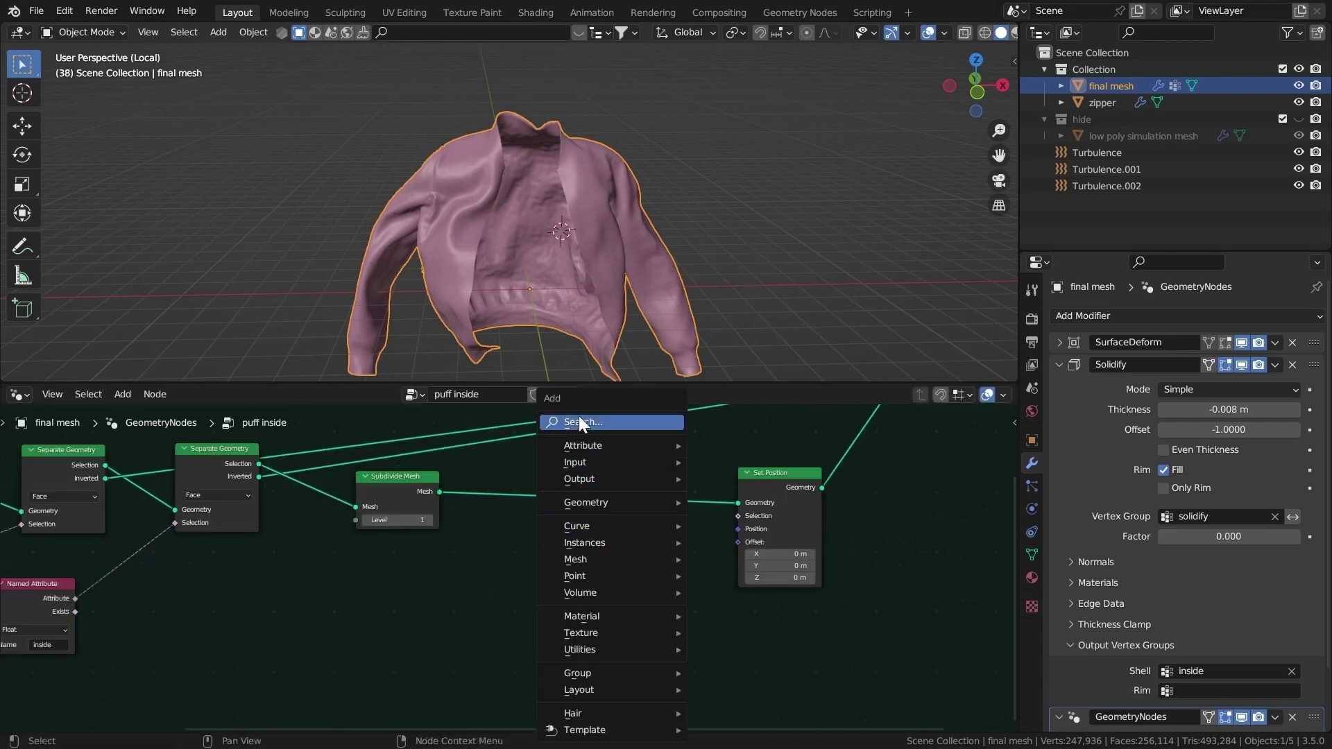
pyautogui.click(579, 417)
pyautogui.write('vec')
pyautogui.click(614, 463)
pyautogui.click(643, 614)
pyautogui.moveTo(656, 574); pyautogui.dragTo(648, 560)
pyautogui.scroll(3, 648, 560)
pyautogui.moveTo(648, 560); pyautogui.dragTo(674, 506, button='middle')
pyautogui.click(674, 542)
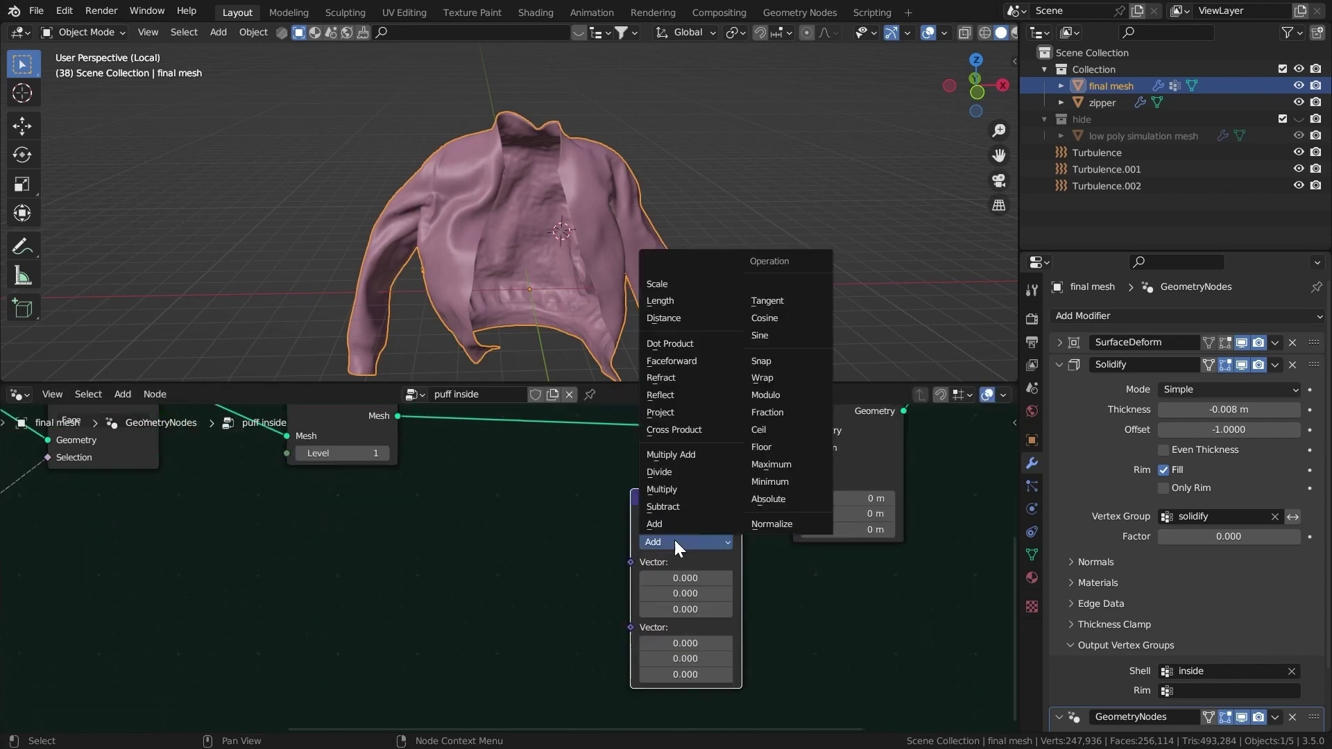
pyautogui.click(656, 286)
# Feed the Scale node's Vector from a new Normal node and link its output to Set Position's Offset.
pyautogui.moveTo(630, 562); pyautogui.dragTo(402, 555)
pyautogui.write('nor')
pyautogui.press('Return')
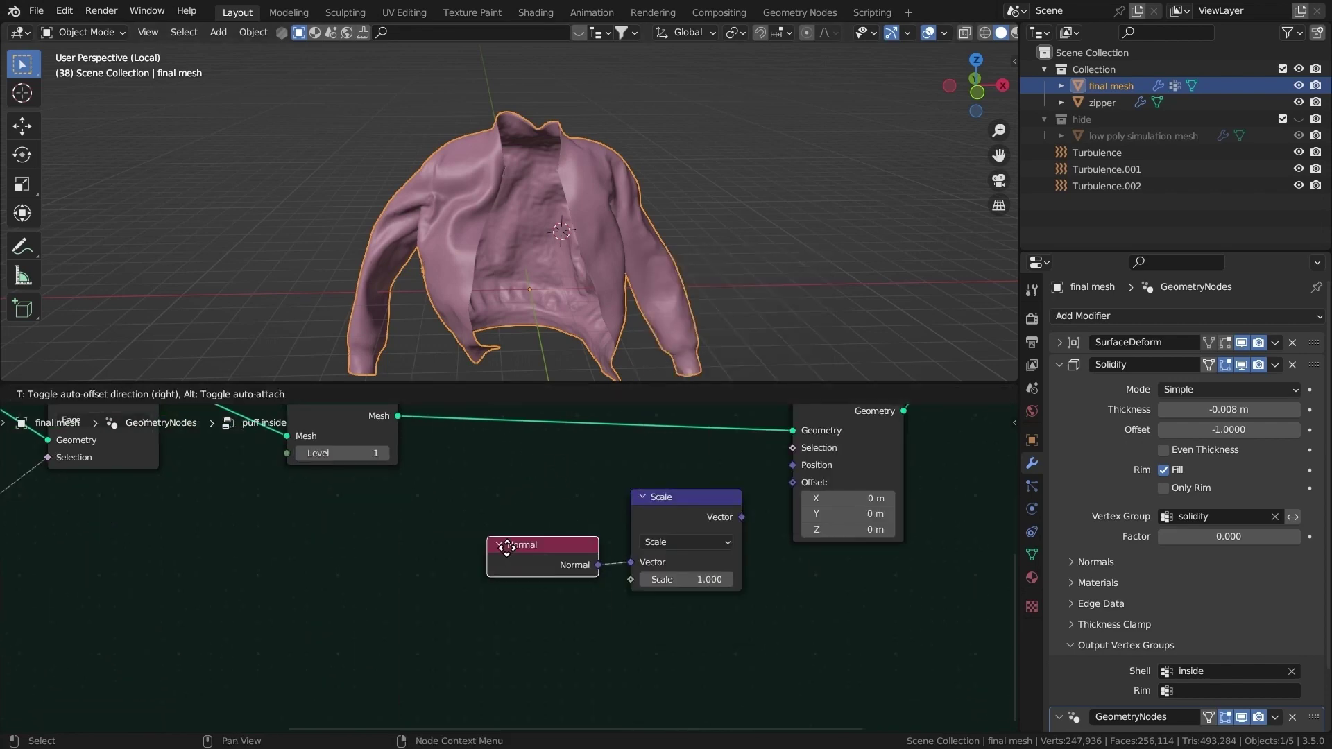
pyautogui.click(495, 482)
pyautogui.moveTo(742, 517); pyautogui.dragTo(792, 482)
pyautogui.moveTo(569, 555); pyautogui.dragTo(665, 513, button='middle')
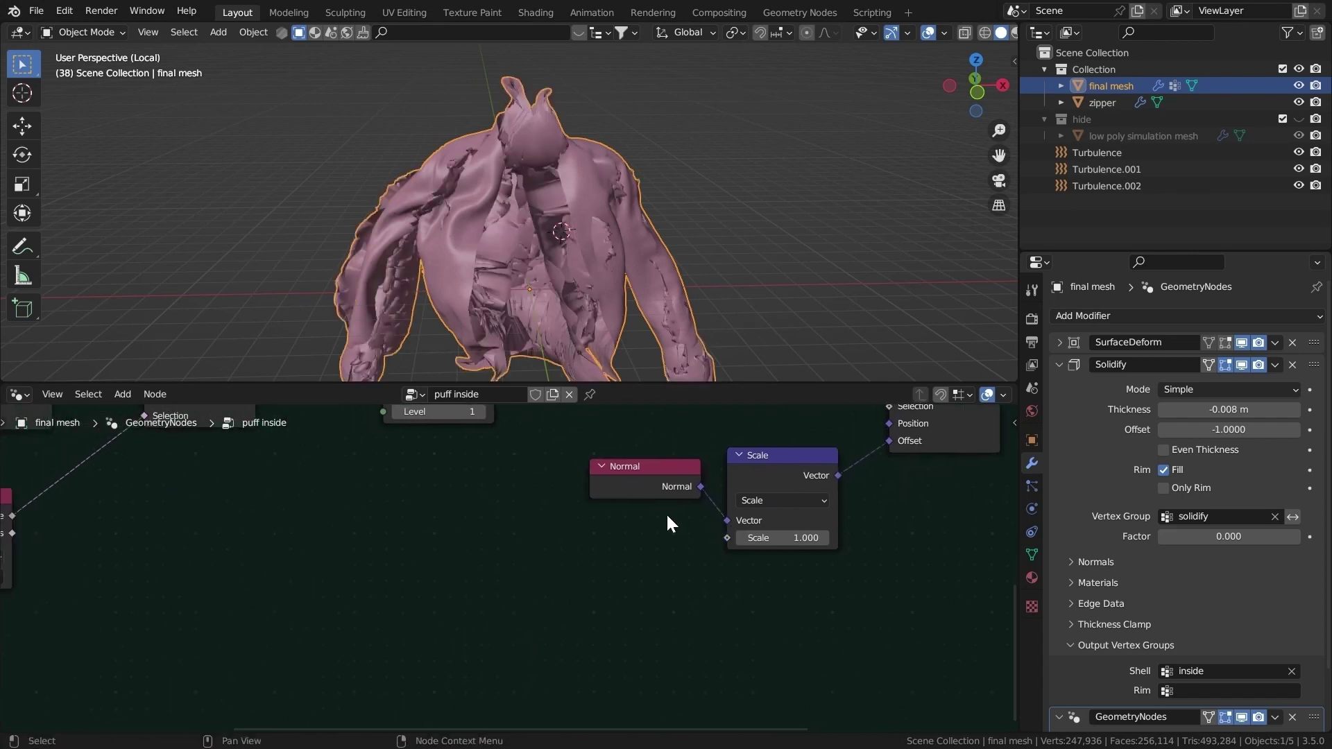
# Add a Math node set to Multiply with a second value of 0.13 and link it to the Scale node's Scale.
pyautogui.hotkey('shift', 'a')
pyautogui.click(587, 420)
pyautogui.write('math')
pyautogui.press('Return')
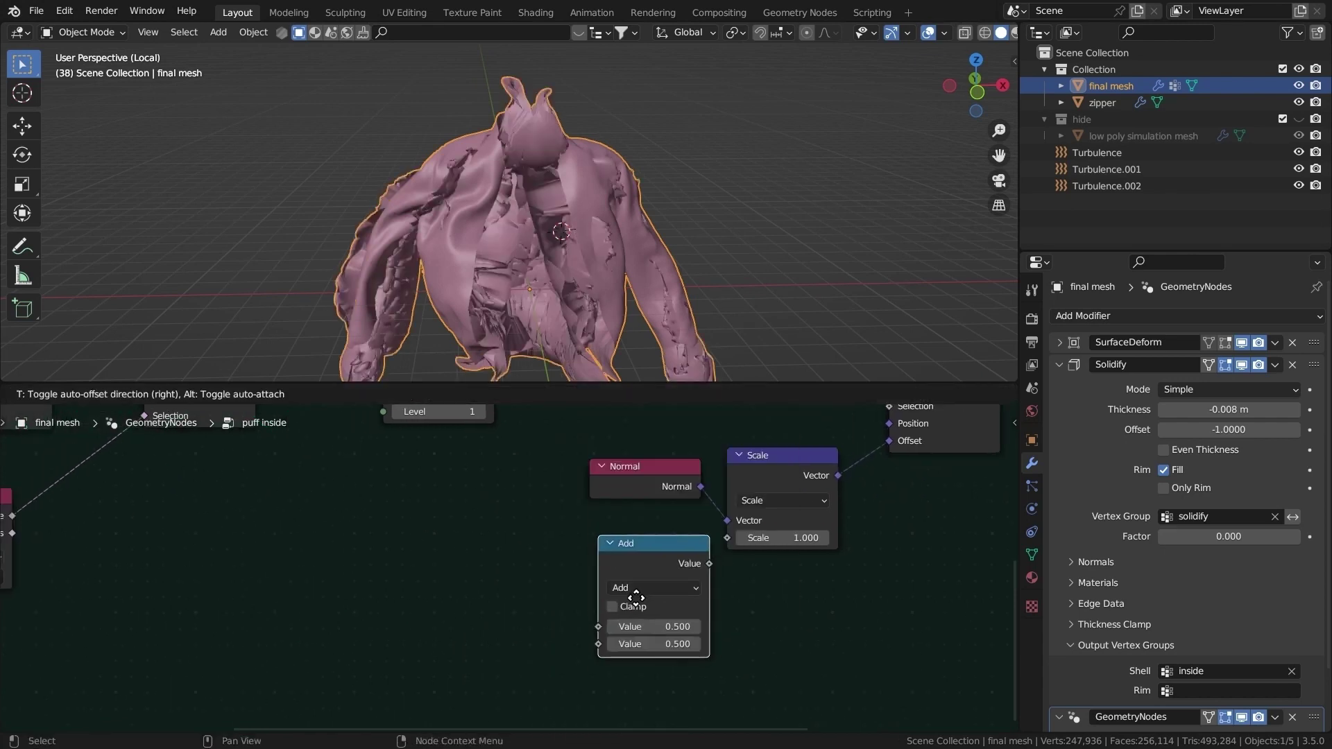
pyautogui.click(628, 600)
pyautogui.click(638, 591)
pyautogui.click(638, 646)
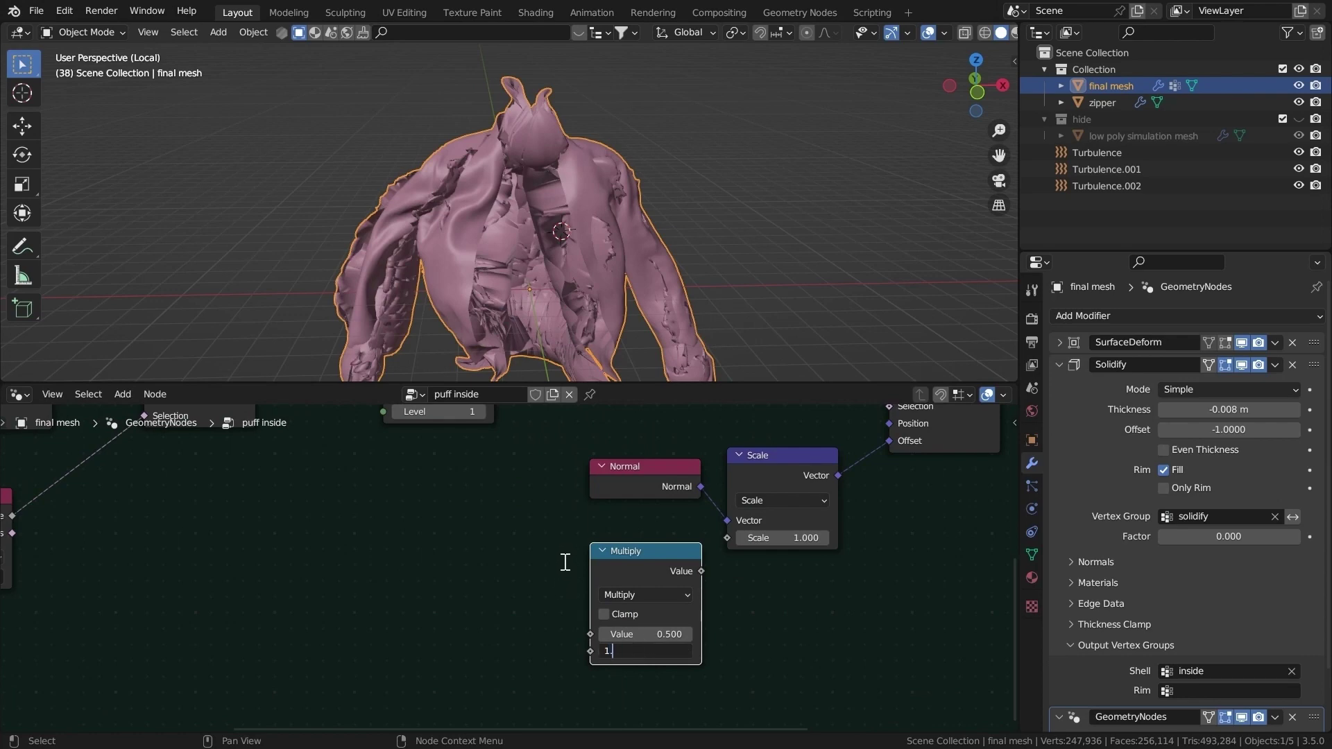
pyautogui.write('1.3')
pyautogui.press('Return')
pyautogui.moveTo(700, 570); pyautogui.dragTo(688, 518)
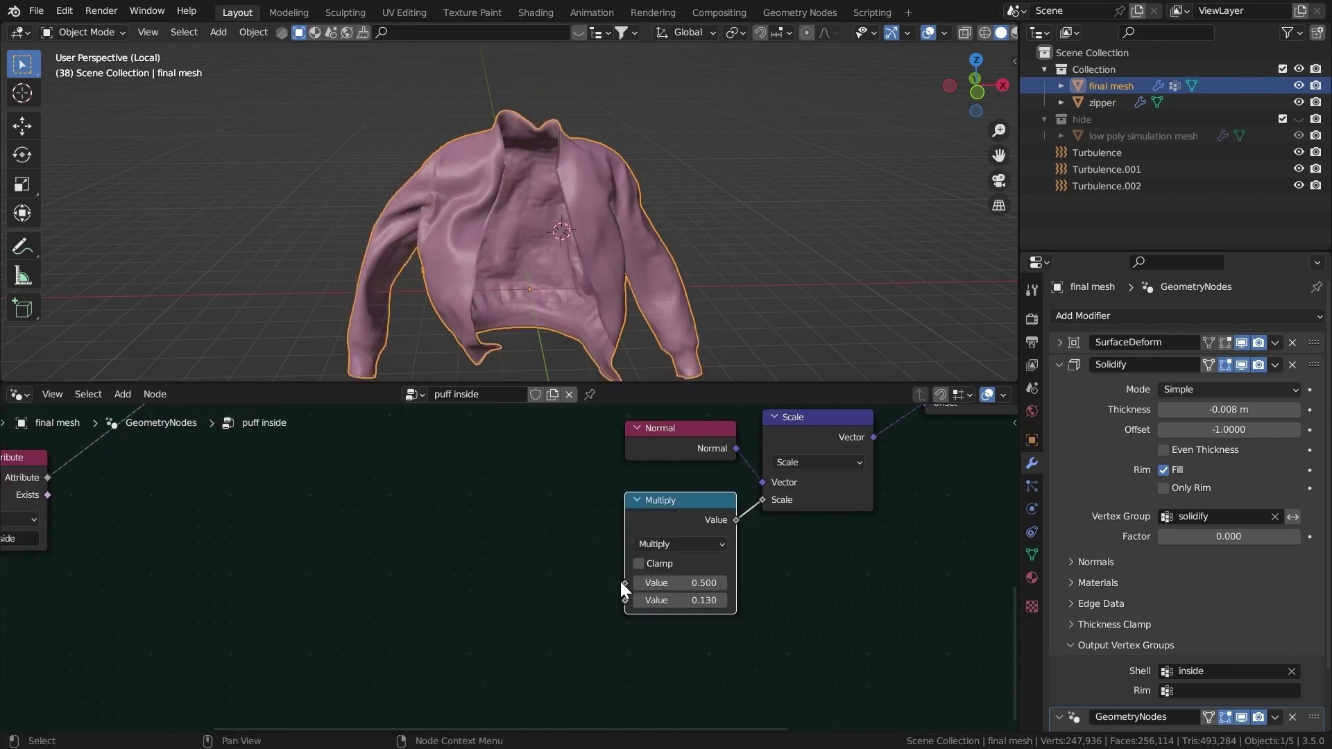
# Try driving the Multiply node's first value with a Noise Texture, and delete the texture node.
pyautogui.moveTo(624, 582); pyautogui.dragTo(559, 548)
pyautogui.write('noi')
pyautogui.click(479, 575)
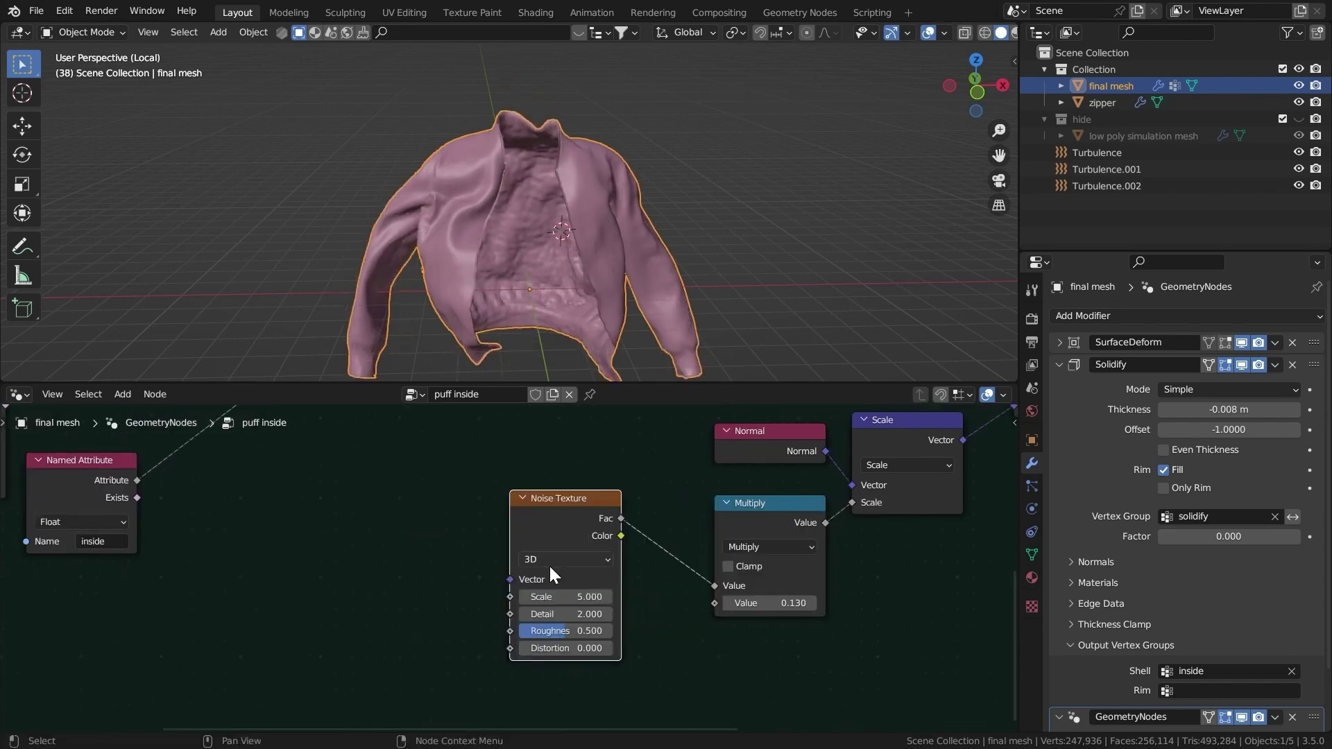
pyautogui.moveTo(548, 258); pyautogui.dragTo(489, 254, button='middle')
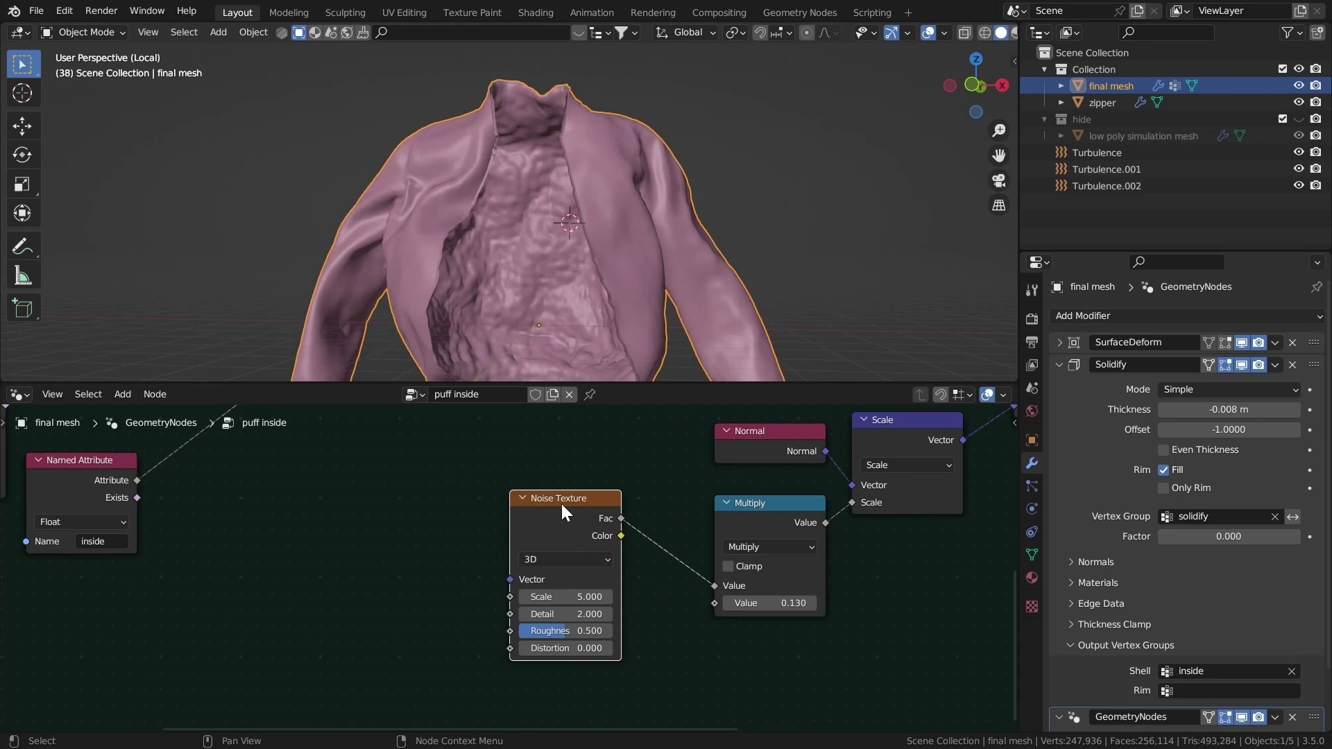
pyautogui.press('x')
# Add a Voronoi Texture node with its feature output set to Distance to Edge.
pyautogui.hotkey('shift', 'a')
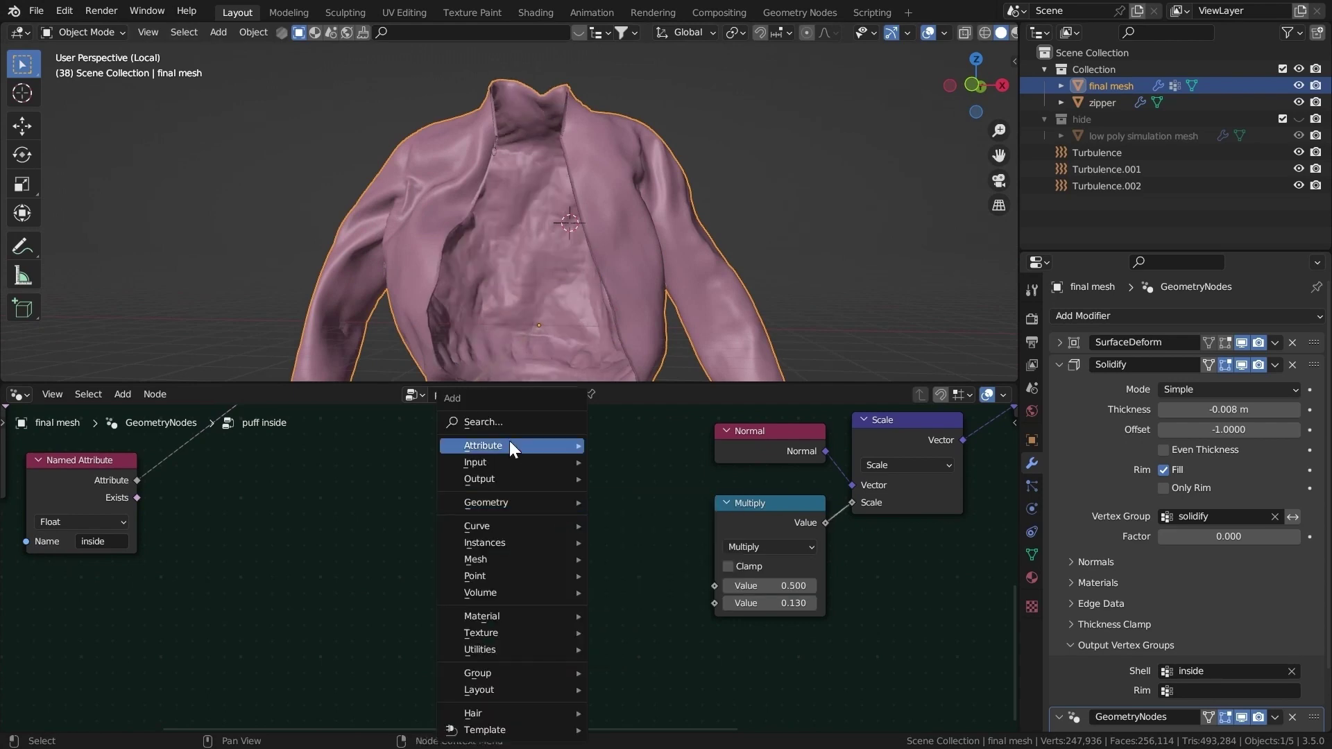
pyautogui.click(509, 440)
pyautogui.write('voro')
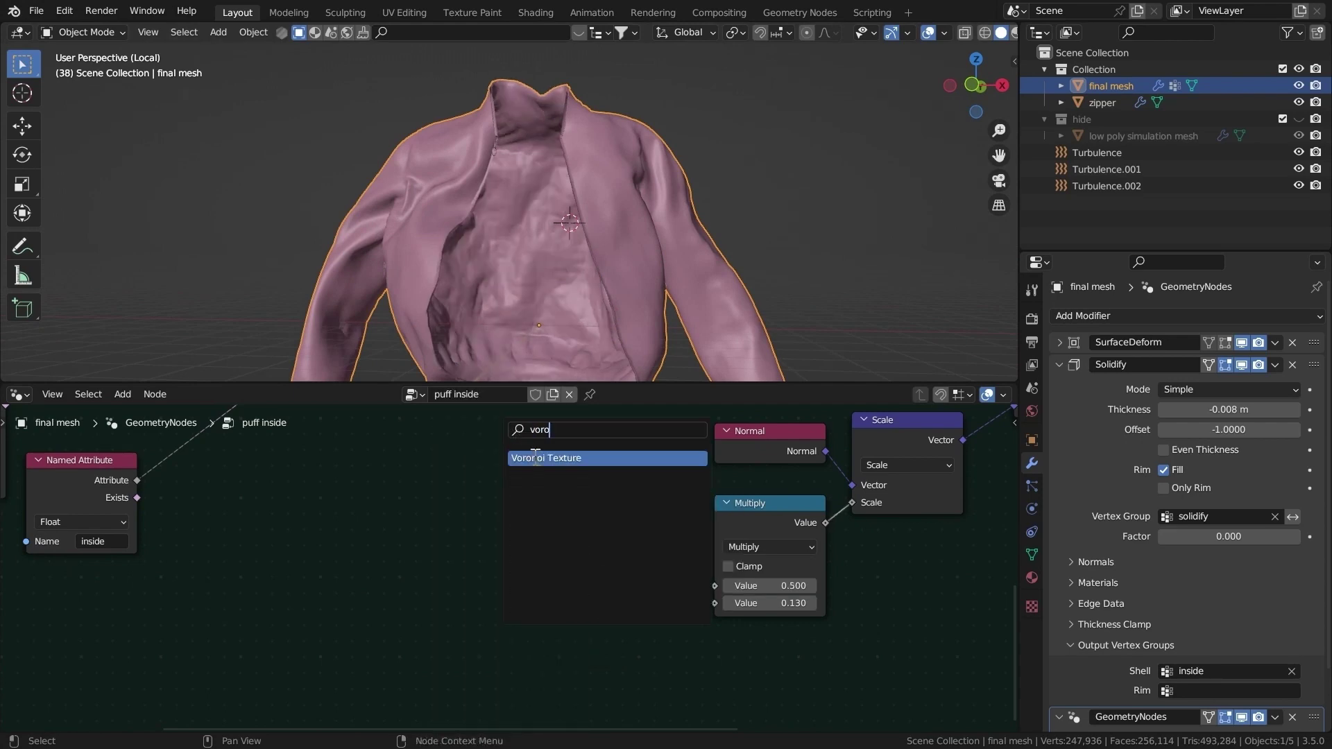
pyautogui.click(536, 458)
pyautogui.click(398, 549)
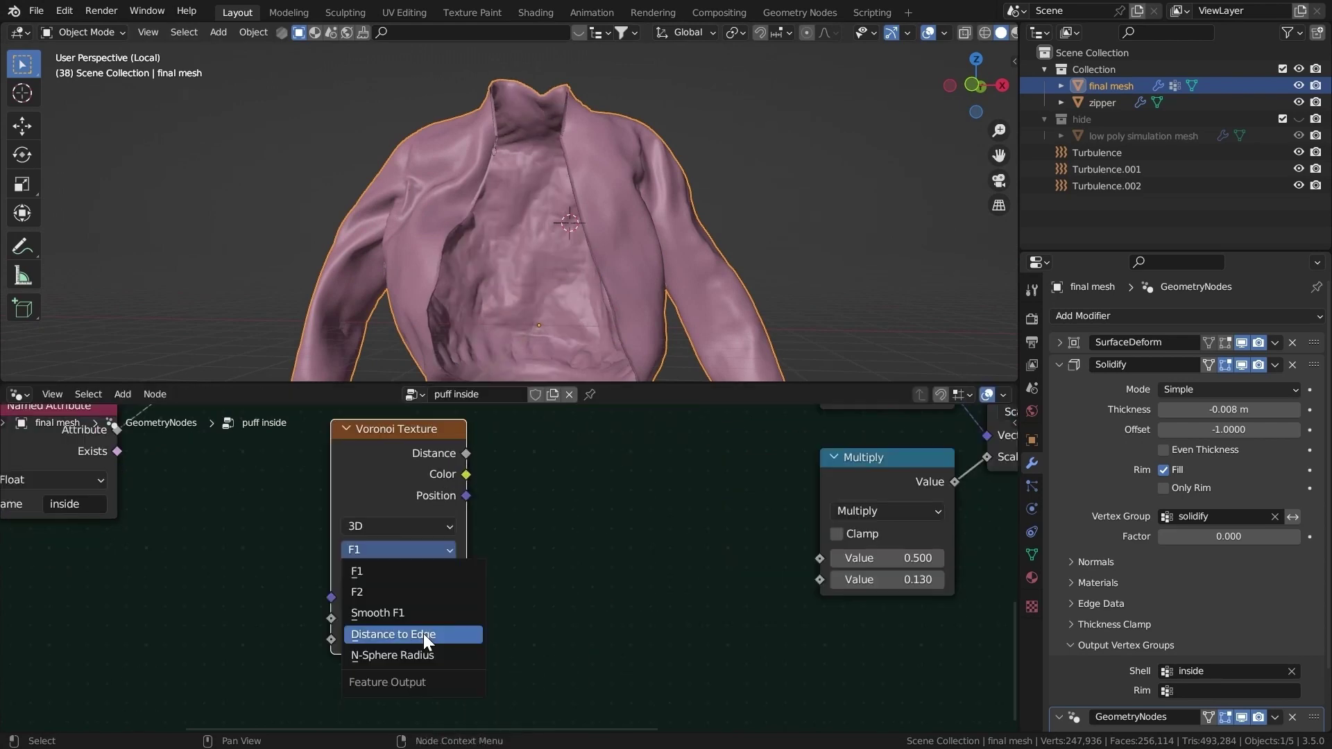
pyautogui.click(426, 632)
pyautogui.click(395, 507)
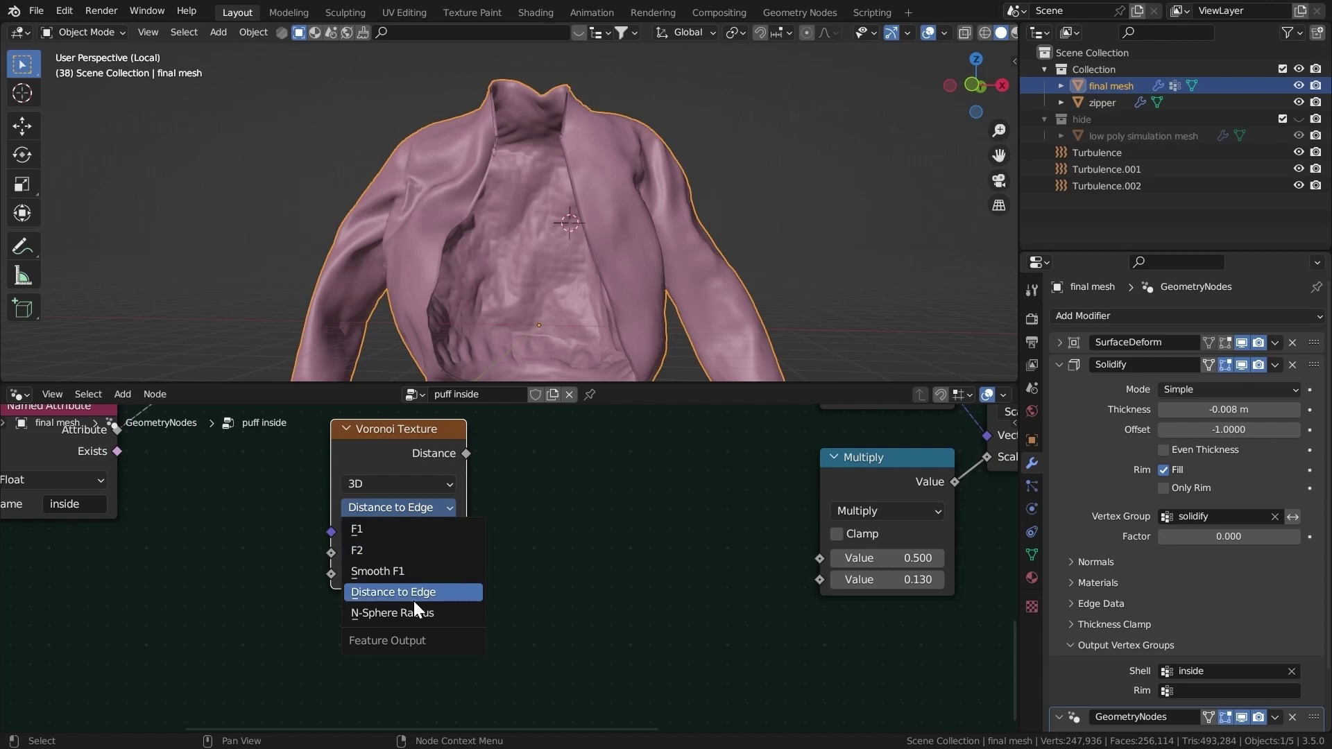
pyautogui.click(419, 587)
# Link the Voronoi Distance to a new ColorRamp and preview its color on the subdivided mesh with a Viewer.
pyautogui.moveTo(421, 429); pyautogui.dragTo(488, 497)
pyautogui.write('c')
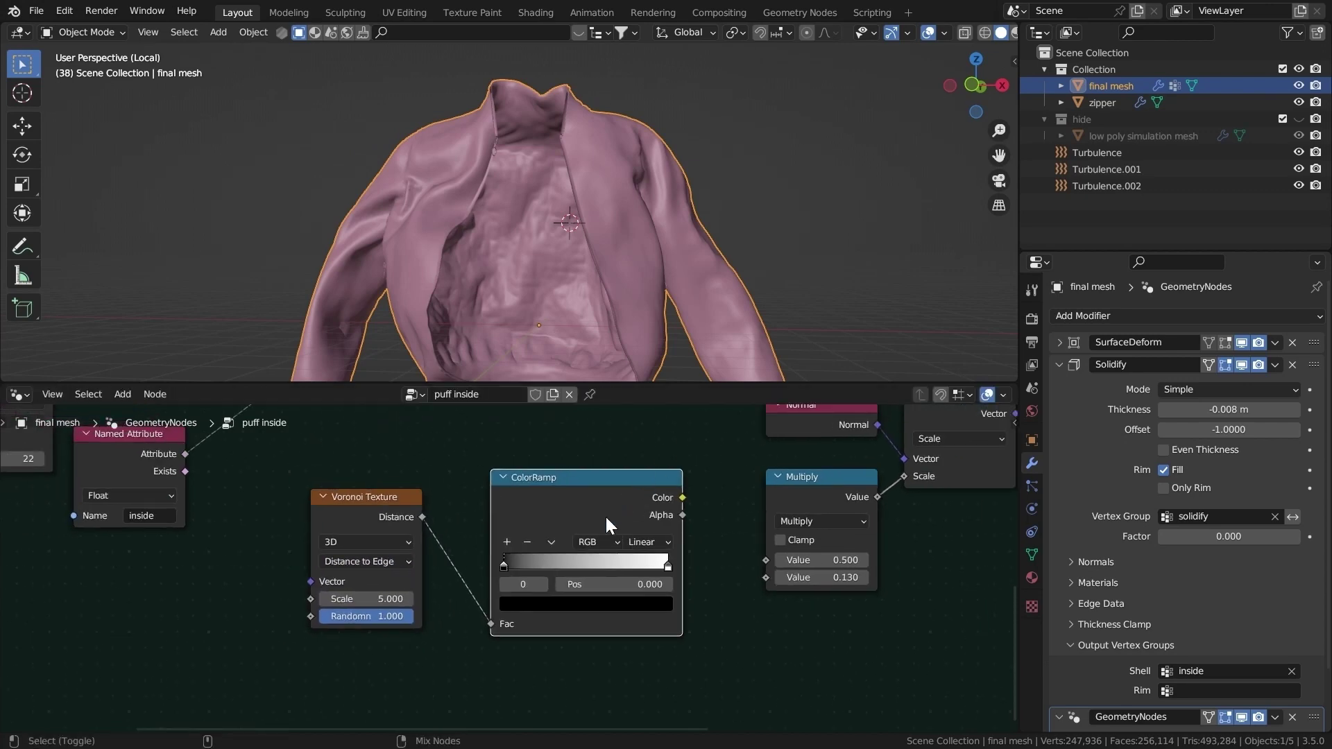
pyautogui.keyDown('ctrl'); pyautogui.keyDown('shift'); pyautogui.click(605, 506); pyautogui.keyUp('shift'); pyautogui.keyUp('ctrl')
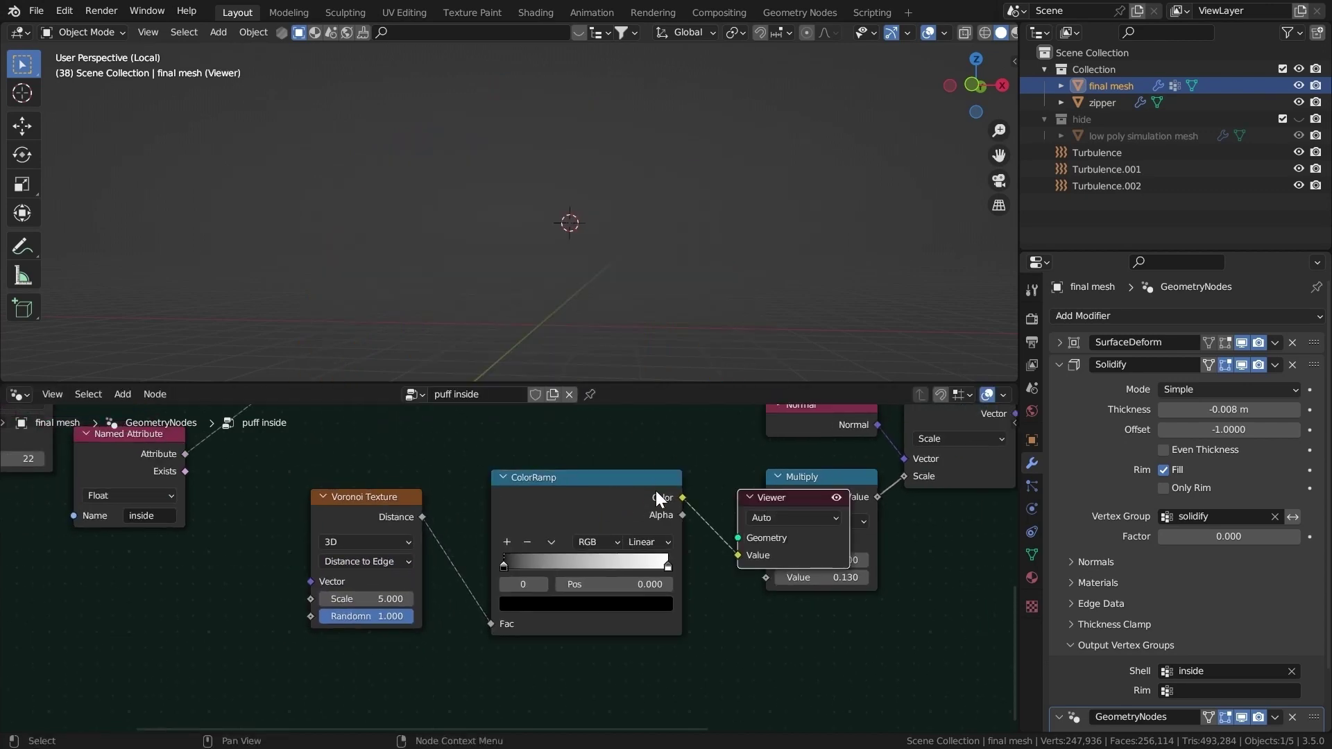
pyautogui.keyDown('ctrl'); pyautogui.keyDown('shift'); pyautogui.click(577, 466); pyautogui.keyUp('shift'); pyautogui.keyUp('ctrl')
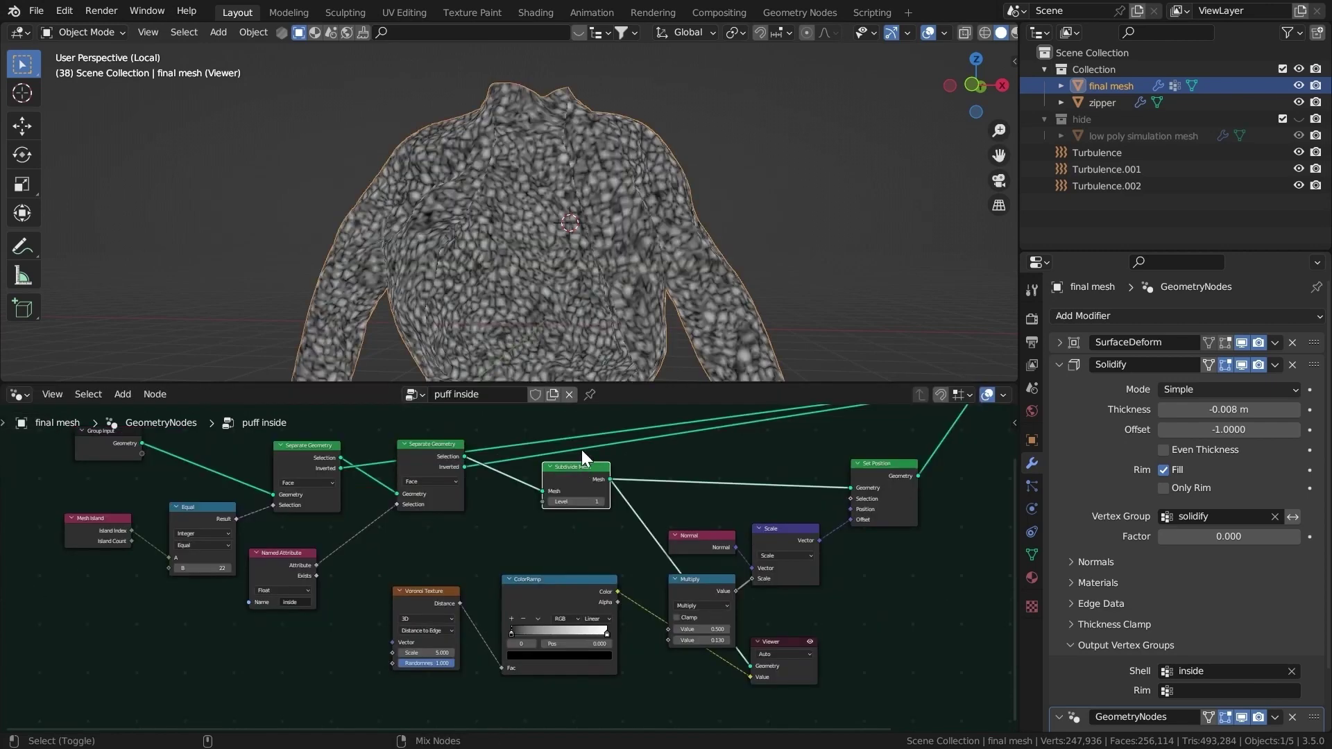
# Set the Voronoi Texture's Scale to 14 and link the ColorRamp's Color to the Multiply node's first value.
pyautogui.moveTo(611, 294)
pyautogui.mouseDown(button='middle')
pyautogui.moveTo(518, 255)
pyautogui.moveTo(589, 302)
pyautogui.mouseUp(button='middle')
pyautogui.scroll(3, 589, 302)
pyautogui.scroll(4, 378, 697)
pyautogui.click(434, 652)
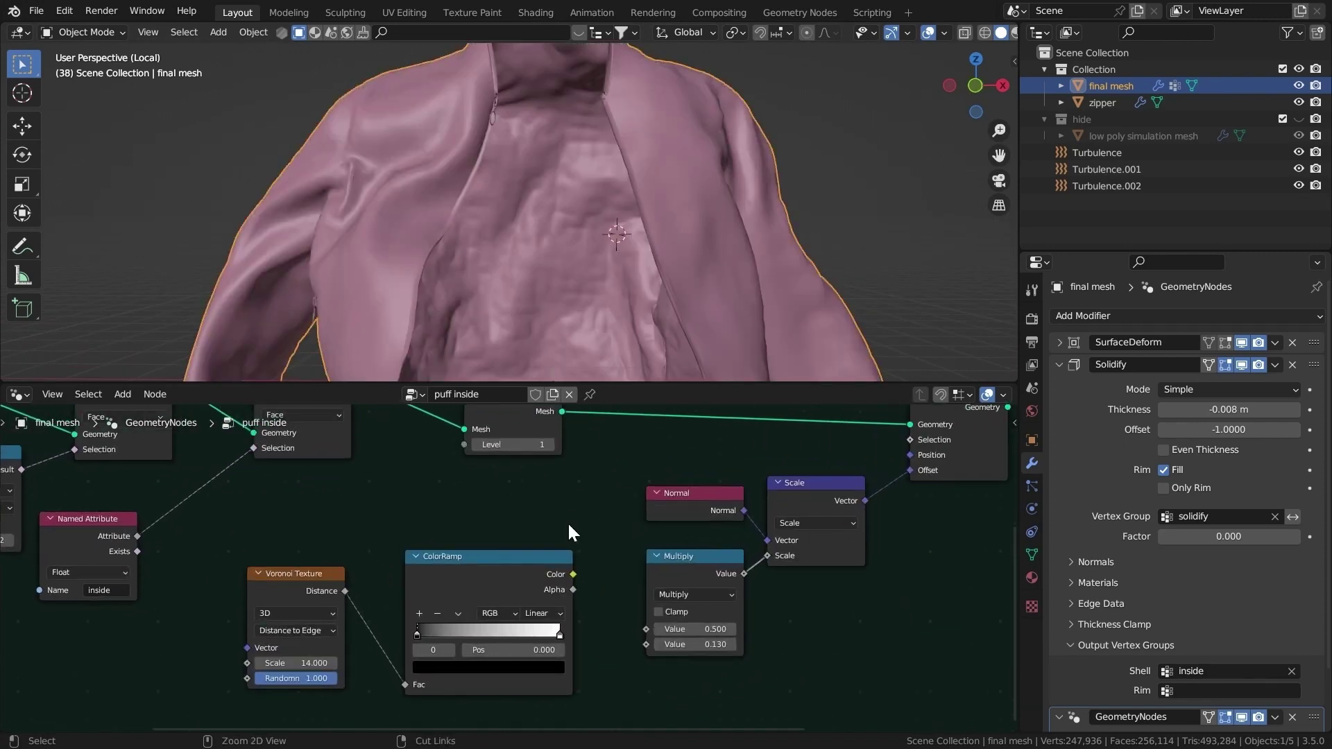
pyautogui.moveTo(573, 574); pyautogui.dragTo(636, 630)
# Set the Subdivide Mesh level to 2 and inspect the jacket's inner surface up close.
pyautogui.scroll(-2, 536, 252)
pyautogui.moveTo(513, 483); pyautogui.dragTo(572, 558, button='middle')
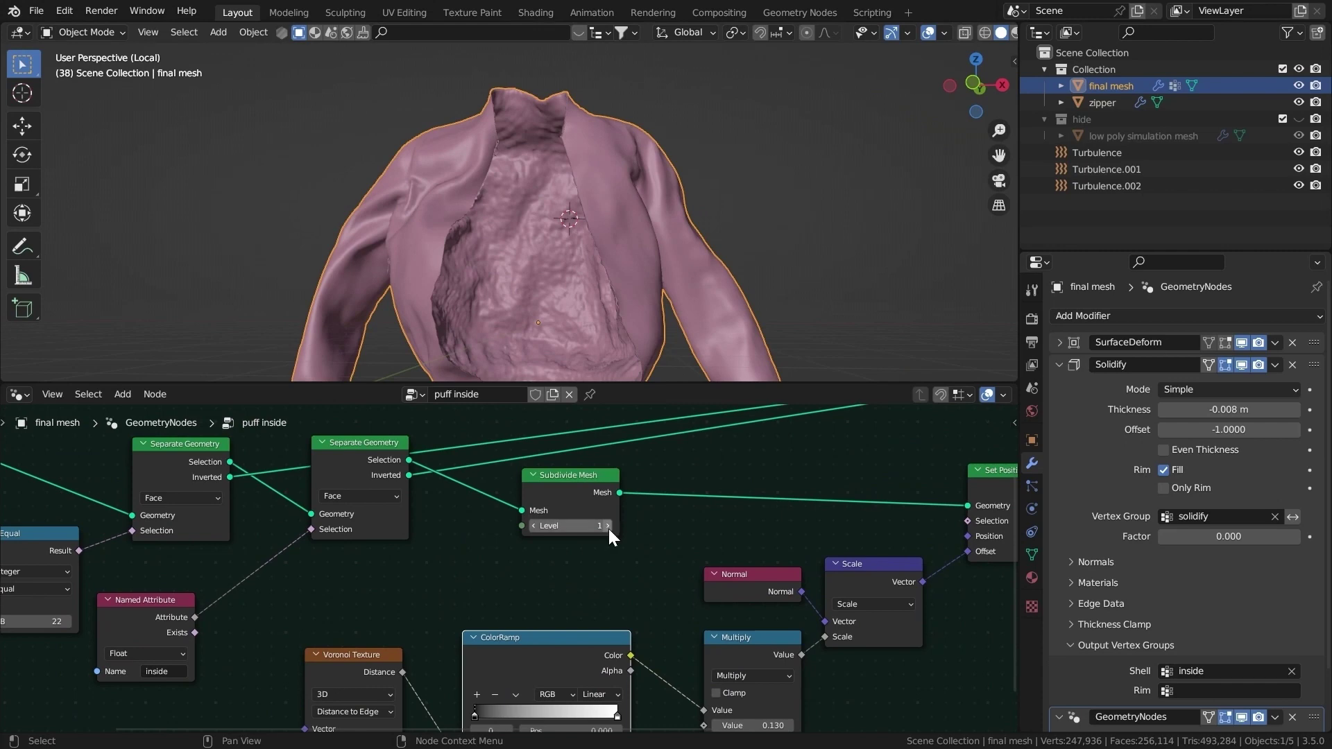
pyautogui.click(606, 525)
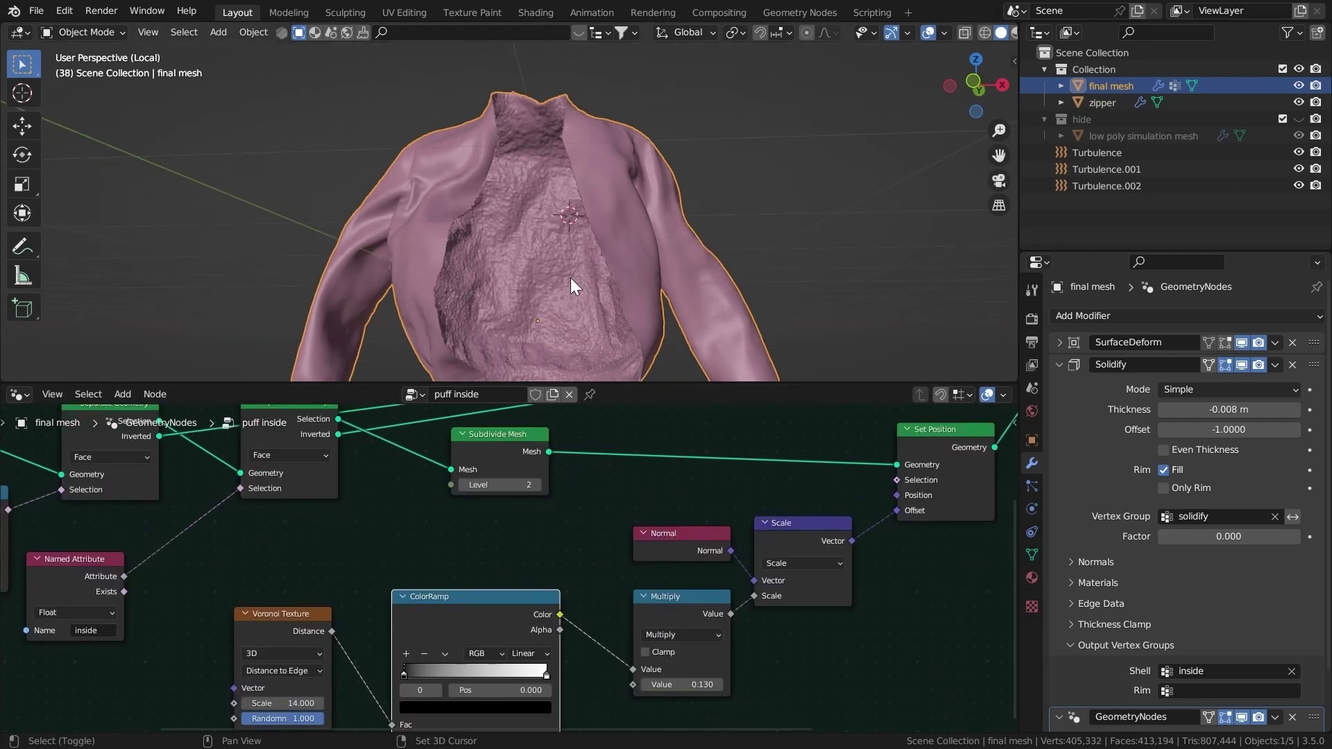
pyautogui.scroll(5, 623, 197)
pyautogui.keyDown('shift'); pyautogui.moveTo(570, 277); pyautogui.dragTo(558, 138, button='middle'); pyautogui.keyUp('shift')
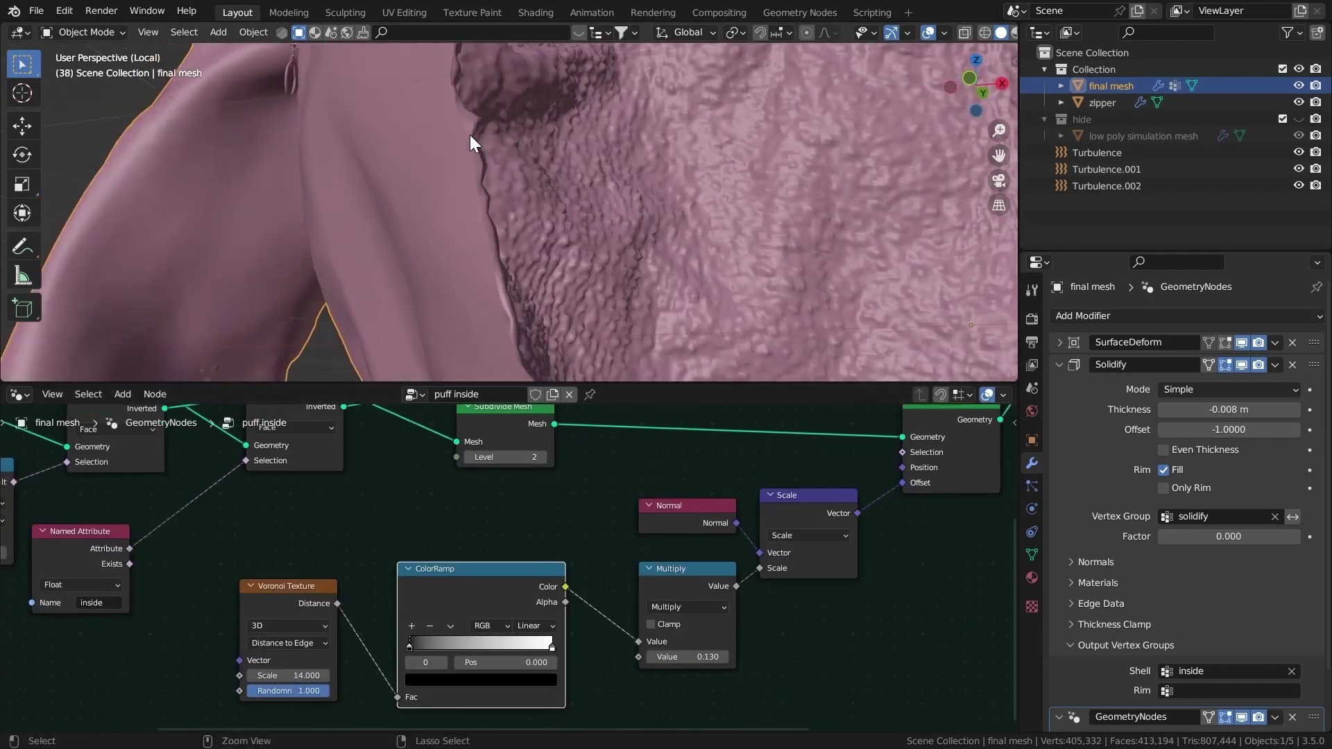
# Add another Named Attribute node below the ColorRamp.
pyautogui.moveTo(651, 680); pyautogui.dragTo(679, 580, button='middle')
pyautogui.hotkey('shift', 'a')
pyautogui.click(634, 421)
pyautogui.write('na')
pyautogui.click(643, 453)
pyautogui.scroll(-4, 548, 624)
pyautogui.click(544, 643)
# Enter Edit Mode on the final mesh with its vertex groups shown, and select the edge loops along the jacket's front opening.
pyautogui.click(1031, 554)
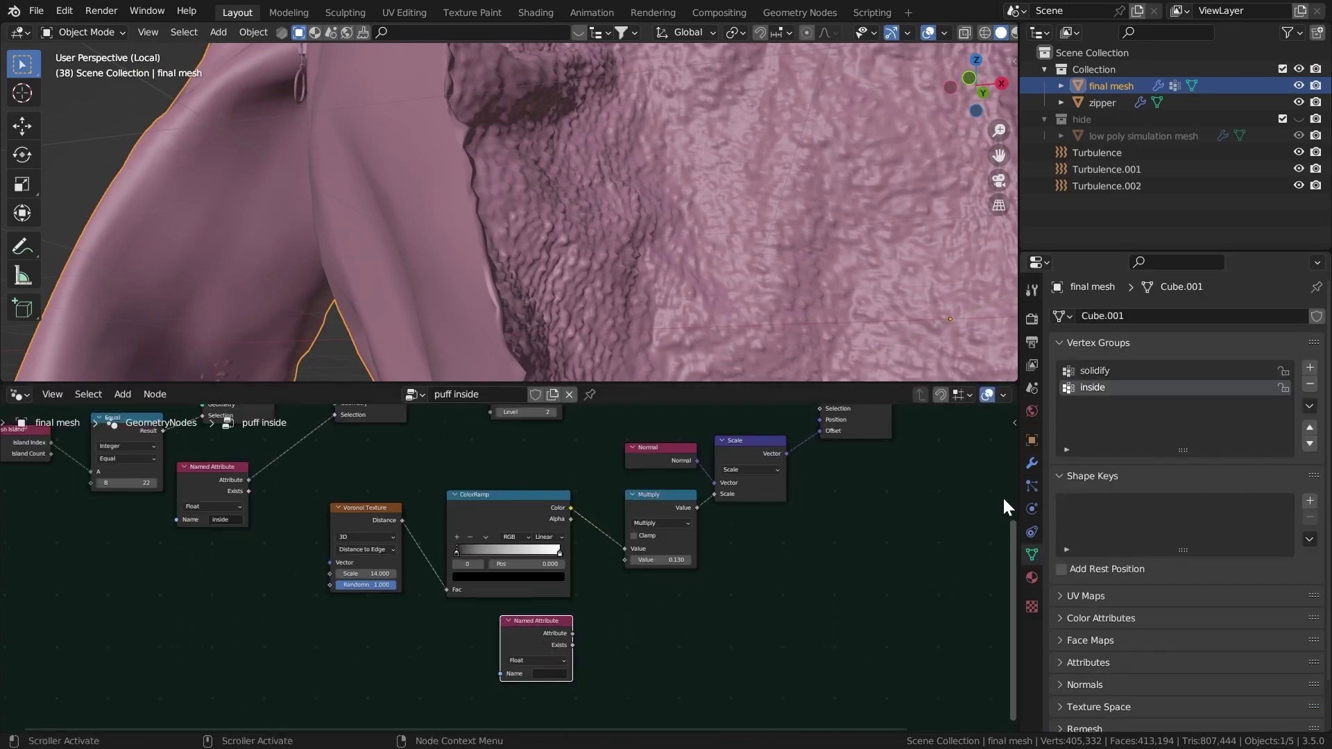
pyautogui.press('Tab')
pyautogui.scroll(-4, 594, 202)
pyautogui.hotkey('ctrl', 'space')
pyautogui.moveTo(595, 202); pyautogui.dragTo(761, 405, button='middle')
pyautogui.press('2')
pyautogui.keyDown('alt'); pyautogui.click(789, 377); pyautogui.keyUp('alt')
pyautogui.keyDown('ctrl'); pyautogui.moveTo(769, 345); pyautogui.dragTo(777, 294, button='middle'); pyautogui.keyUp('ctrl')
pyautogui.keyDown('alt'); pyautogui.keyDown('shift'); pyautogui.click(801, 308); pyautogui.keyUp('shift'); pyautogui.keyUp('alt')
pyautogui.hotkey('alt', 'z')
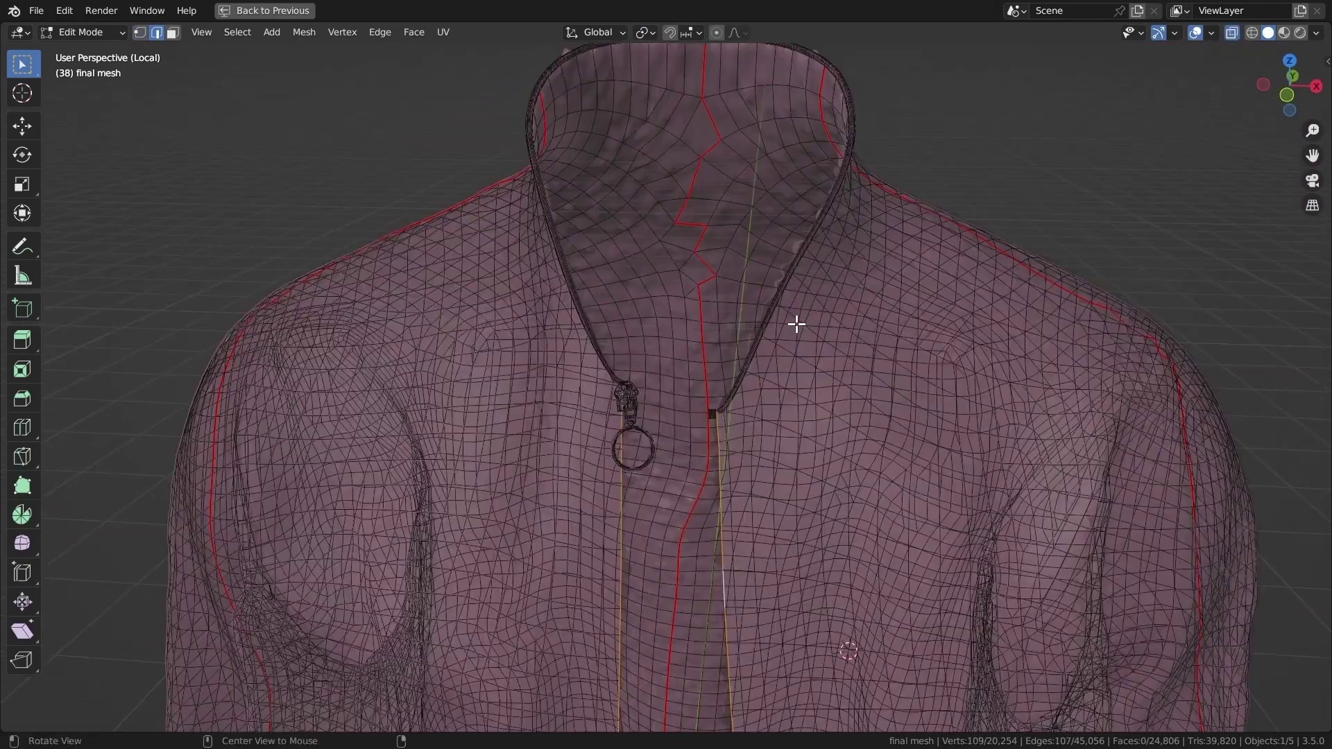
# Extend the edge selection with the collar rim and the open edges of the sleeve cuffs.
pyautogui.moveTo(797, 324); pyautogui.dragTo(763, 388, button='middle')
pyautogui.hotkey('alt', 'z')
pyautogui.hotkey('alt', 'z')
pyautogui.keyDown('ctrl'); pyautogui.moveTo(760, 394); pyautogui.dragTo(770, 324, button='middle'); pyautogui.keyUp('ctrl')
pyautogui.keyDown('alt'); pyautogui.keyDown('shift'); pyautogui.click(701, 247); pyautogui.keyUp('shift'); pyautogui.keyUp('alt')
pyautogui.hotkey('alt', 'z')
pyautogui.hotkey('alt', 'z')
pyautogui.moveTo(923, 291)
pyautogui.mouseDown(button='middle')
pyautogui.moveTo(804, 272)
pyautogui.moveTo(642, 410)
pyautogui.moveTo(707, 360)
pyautogui.moveTo(672, 366)
pyautogui.moveTo(725, 387)
pyautogui.moveTo(817, 267)
pyautogui.moveTo(832, 187)
pyautogui.mouseUp(button='middle')
pyautogui.hotkey('alt', 'z')
pyautogui.press('KP_Decimal')
pyautogui.keyDown('shift'); pyautogui.moveTo(832, 389); pyautogui.dragTo(806, 421, button='middle'); pyautogui.keyUp('shift')
pyautogui.hotkey('alt', 'z')
pyautogui.scroll(4, 770, 406)
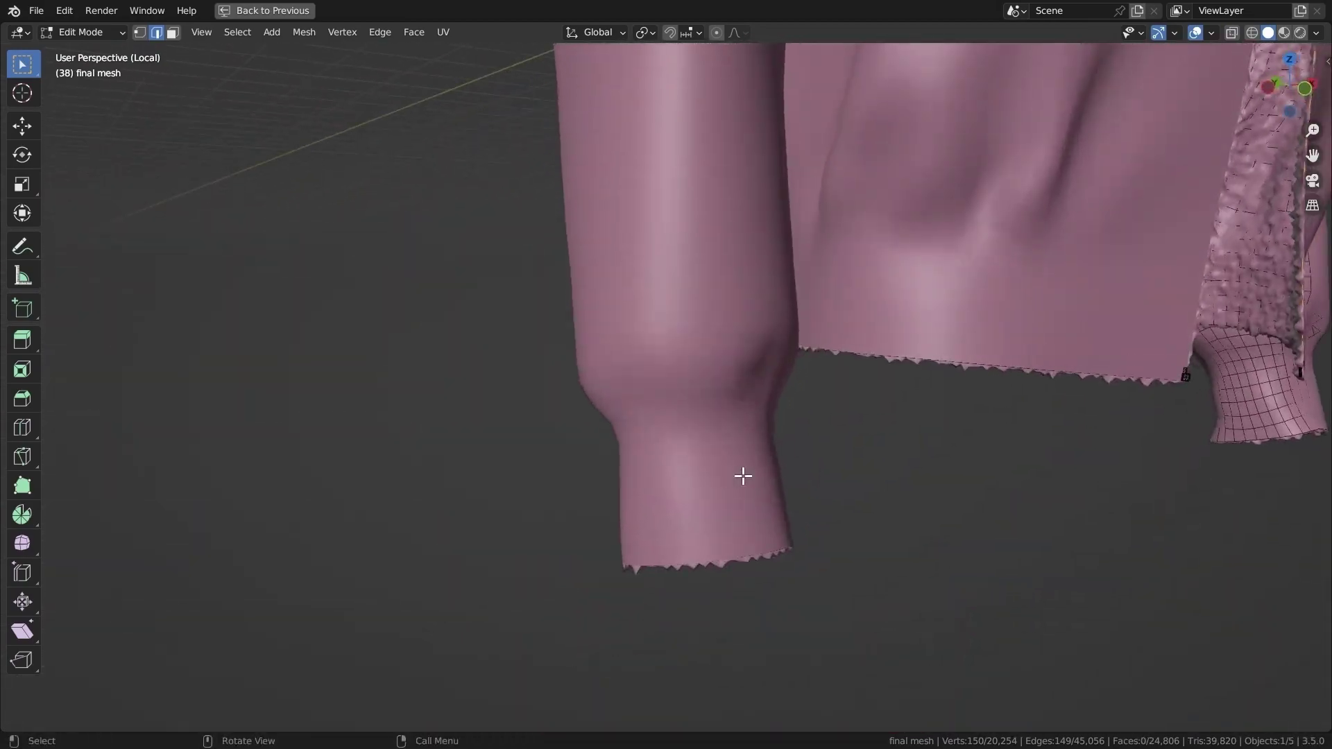
pyautogui.hotkey('alt', 'z')
pyautogui.scroll(-2, 716, 419)
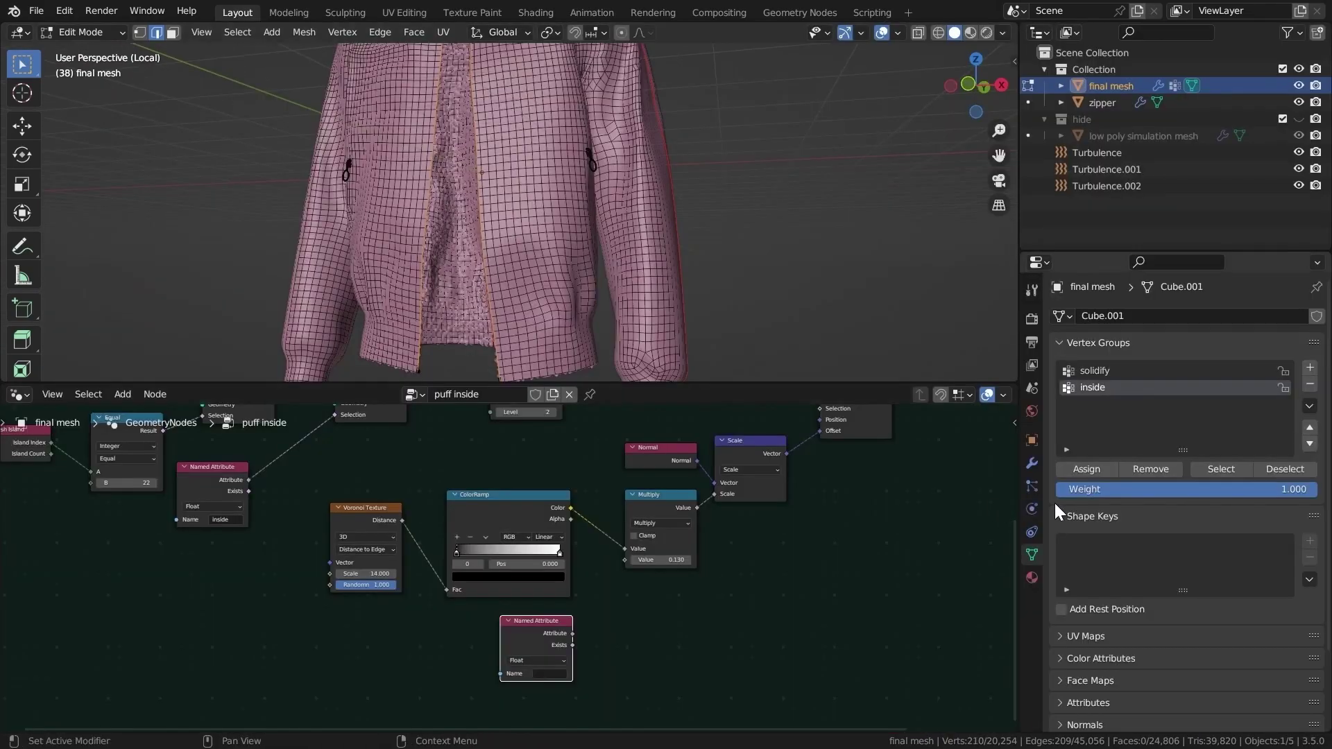
# Create a vertex group named edges for the selected edges and choose edges as the new Named Attribute's name.
pyautogui.click(1315, 370)
pyautogui.doubleClick(1110, 403)
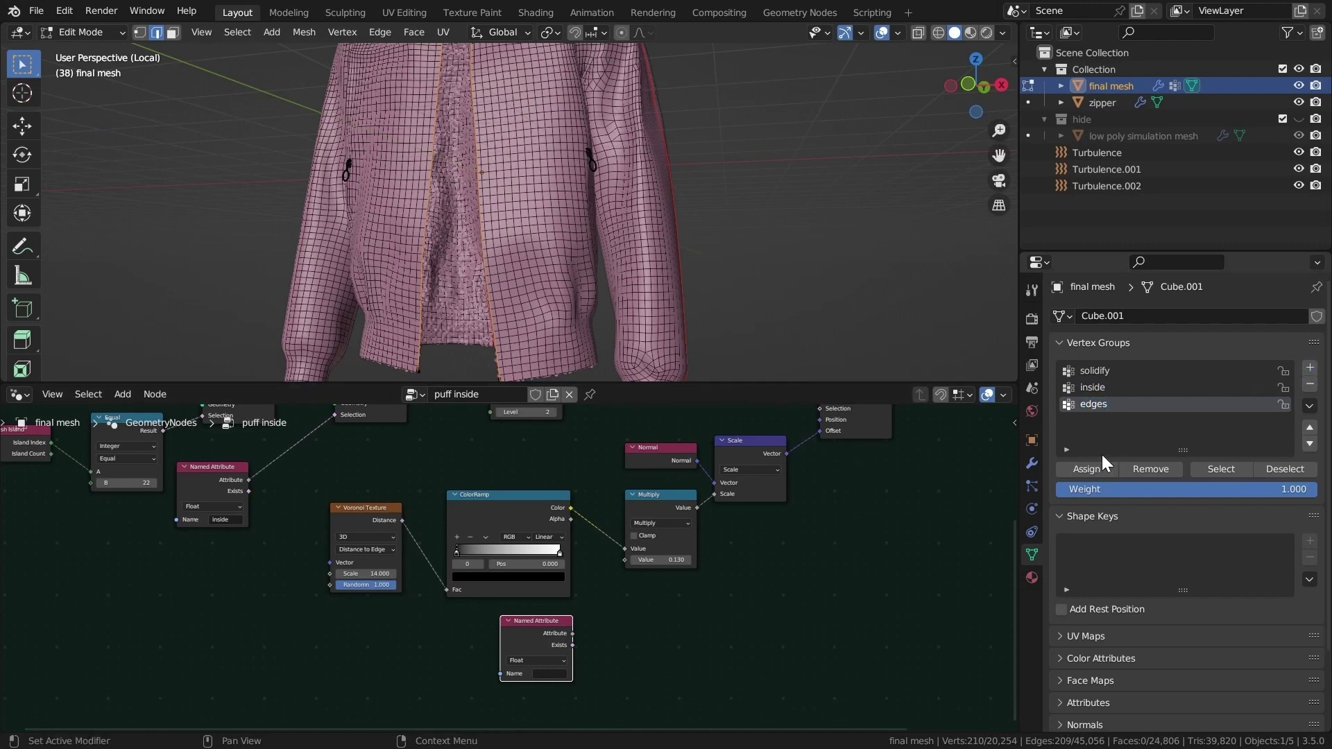
pyautogui.scroll(2, 563, 643)
pyautogui.click(660, 674)
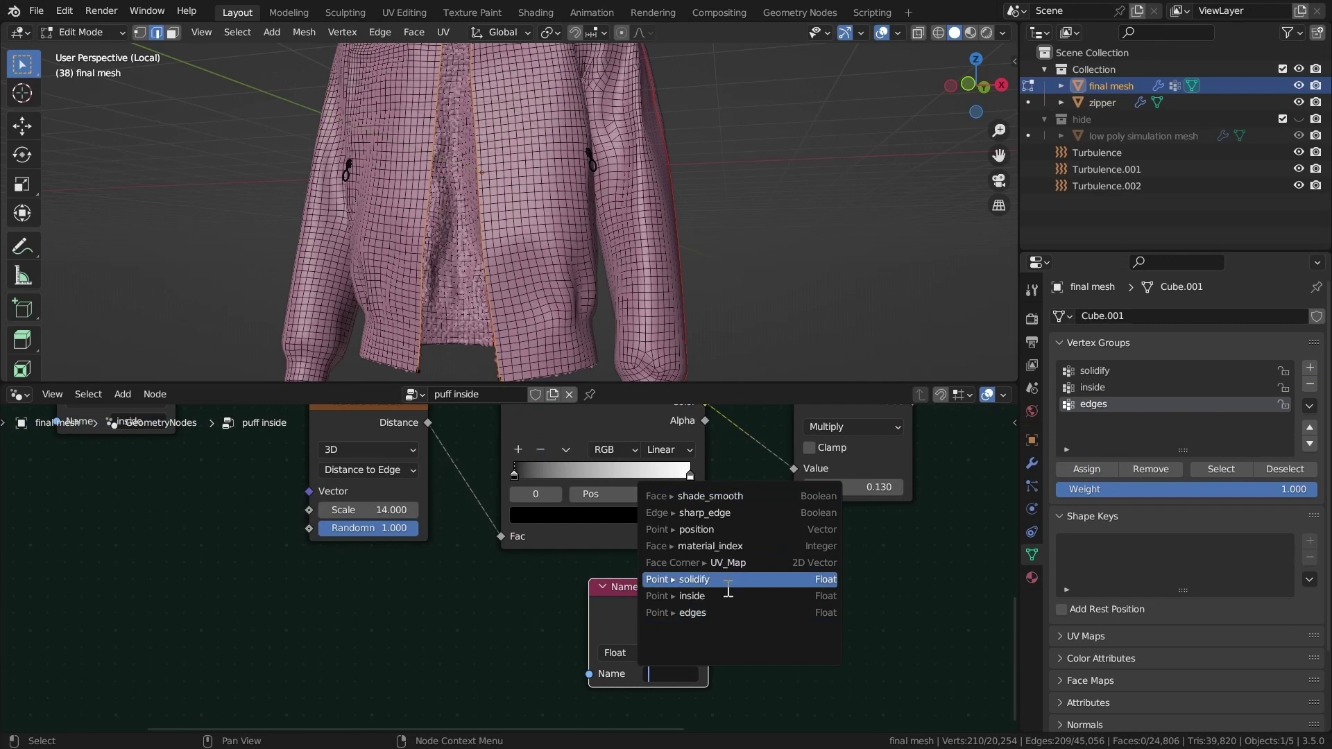
pyautogui.click(728, 612)
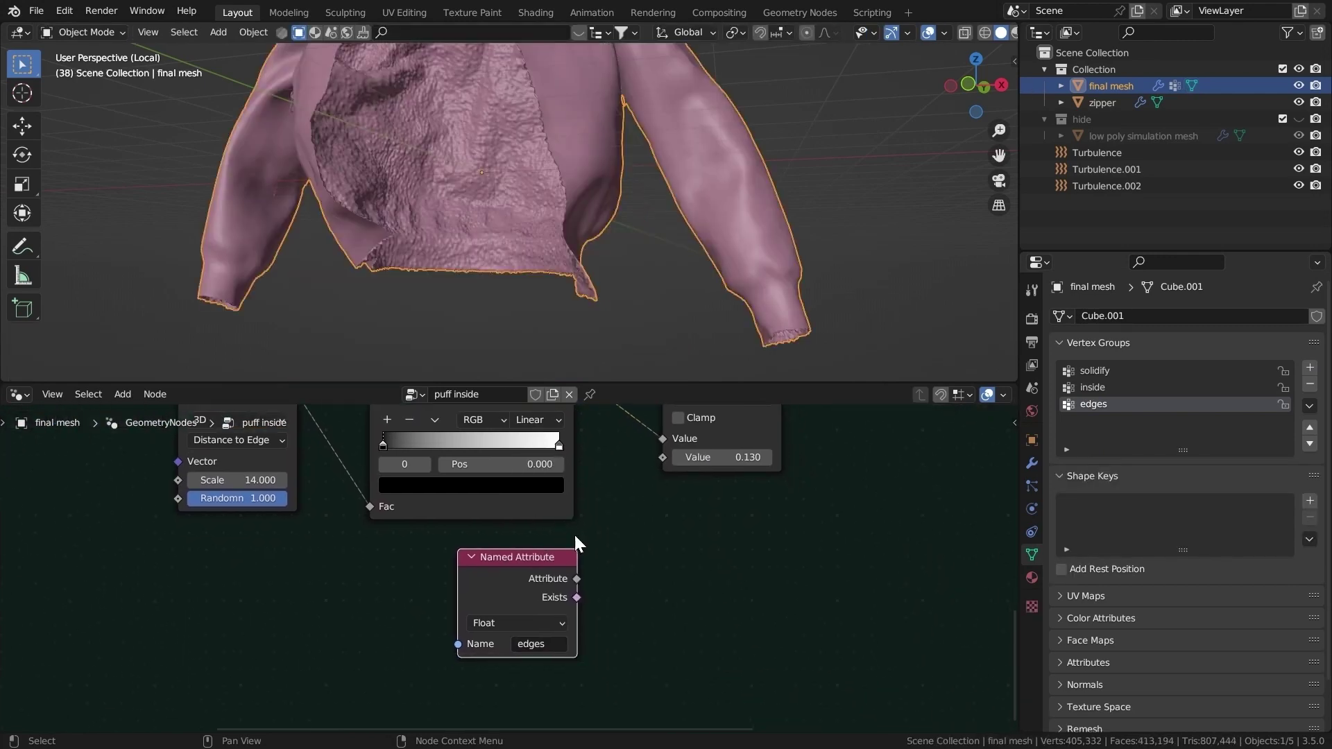
# Link the edges attribute to a new ColorRamp node placed below the Multiply node.
pyautogui.moveTo(576, 578); pyautogui.dragTo(694, 548)
pyautogui.write('col')
pyautogui.click(726, 576)
pyautogui.click(728, 553)
pyautogui.click(570, 502)
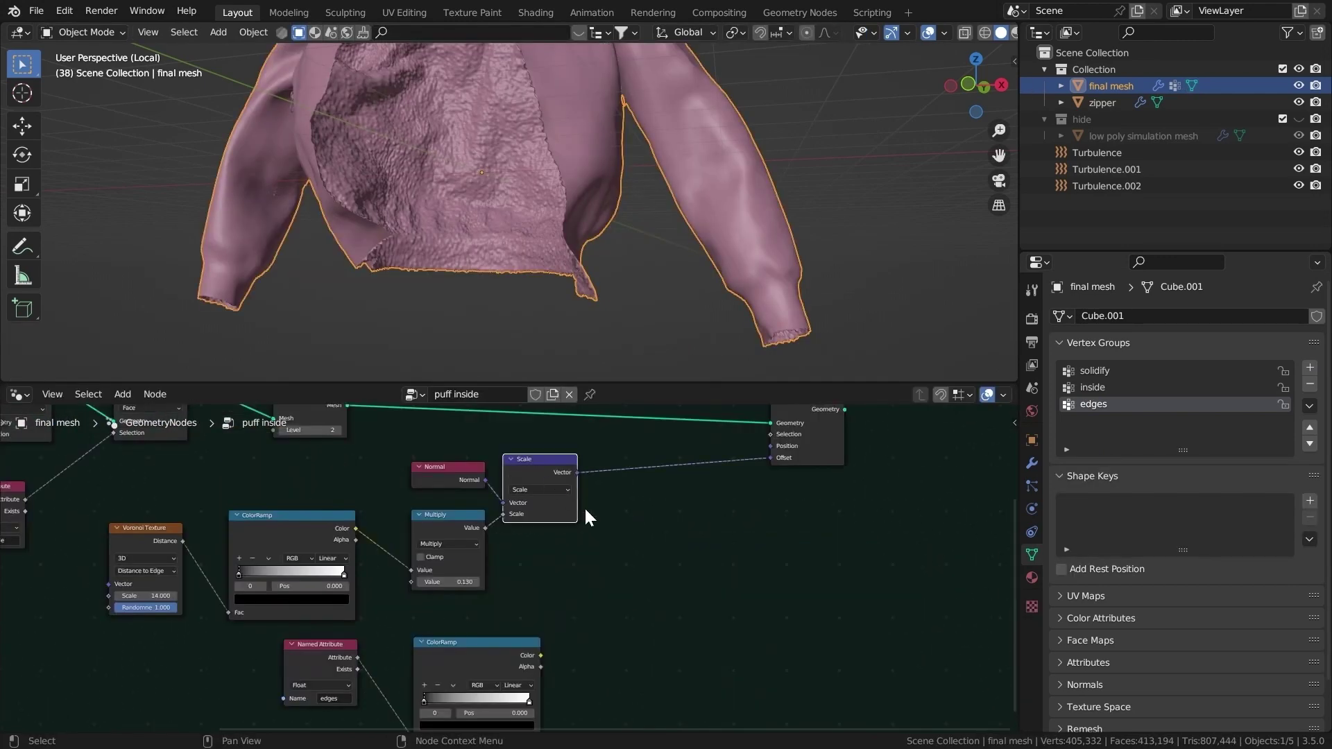
# Insert a second Scale node before Set Position's Offset and drive its Scale with the edges ColorRamp's Color.
pyautogui.scroll(4, 582, 502)
pyautogui.moveTo(574, 473); pyautogui.dragTo(573, 538, button='middle')
pyautogui.moveTo(602, 702); pyautogui.dragTo(722, 520, button='middle')
pyautogui.moveTo(674, 576); pyautogui.dragTo(796, 510)
pyautogui.moveTo(460, 242); pyautogui.dragTo(584, 240, button='middle')
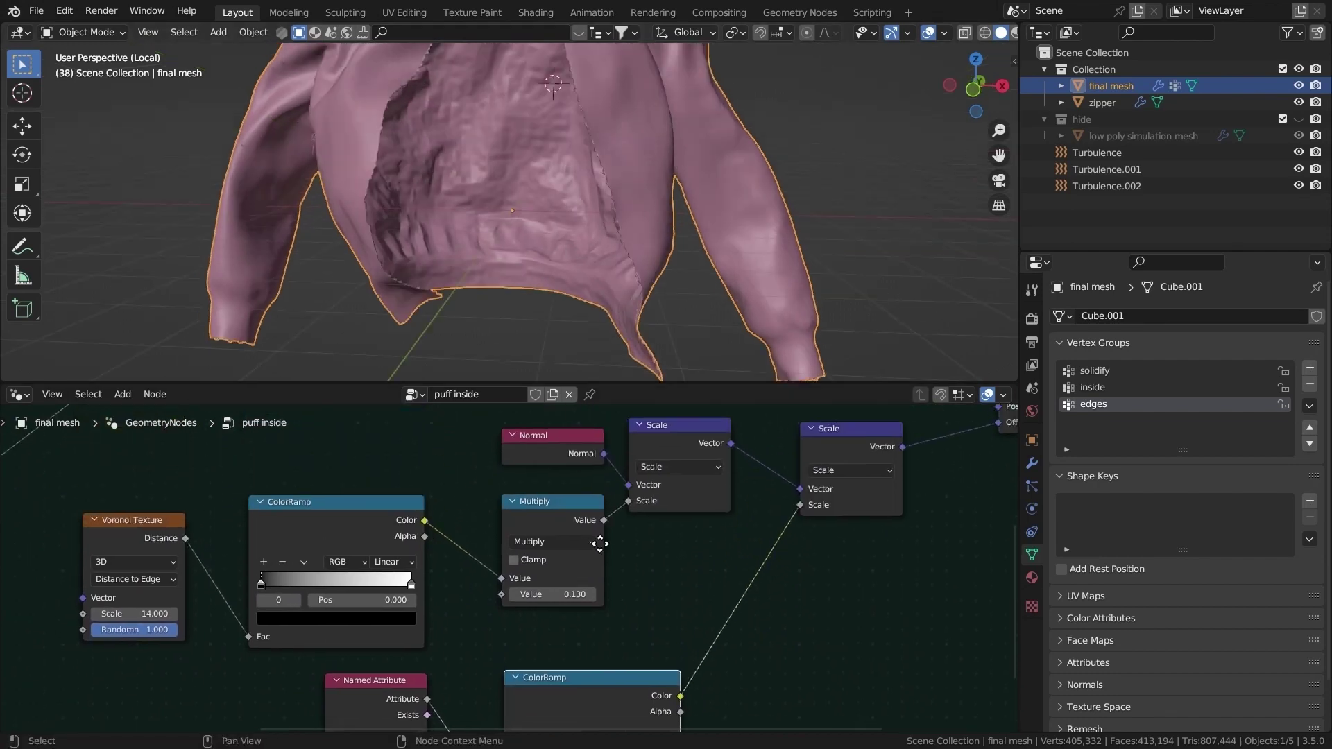
# Flip the edges ColorRamp's gradient and set its interpolation to Ease.
pyautogui.moveTo(547, 727); pyautogui.dragTo(602, 592, button='middle')
pyautogui.click(610, 607)
pyautogui.click(631, 624)
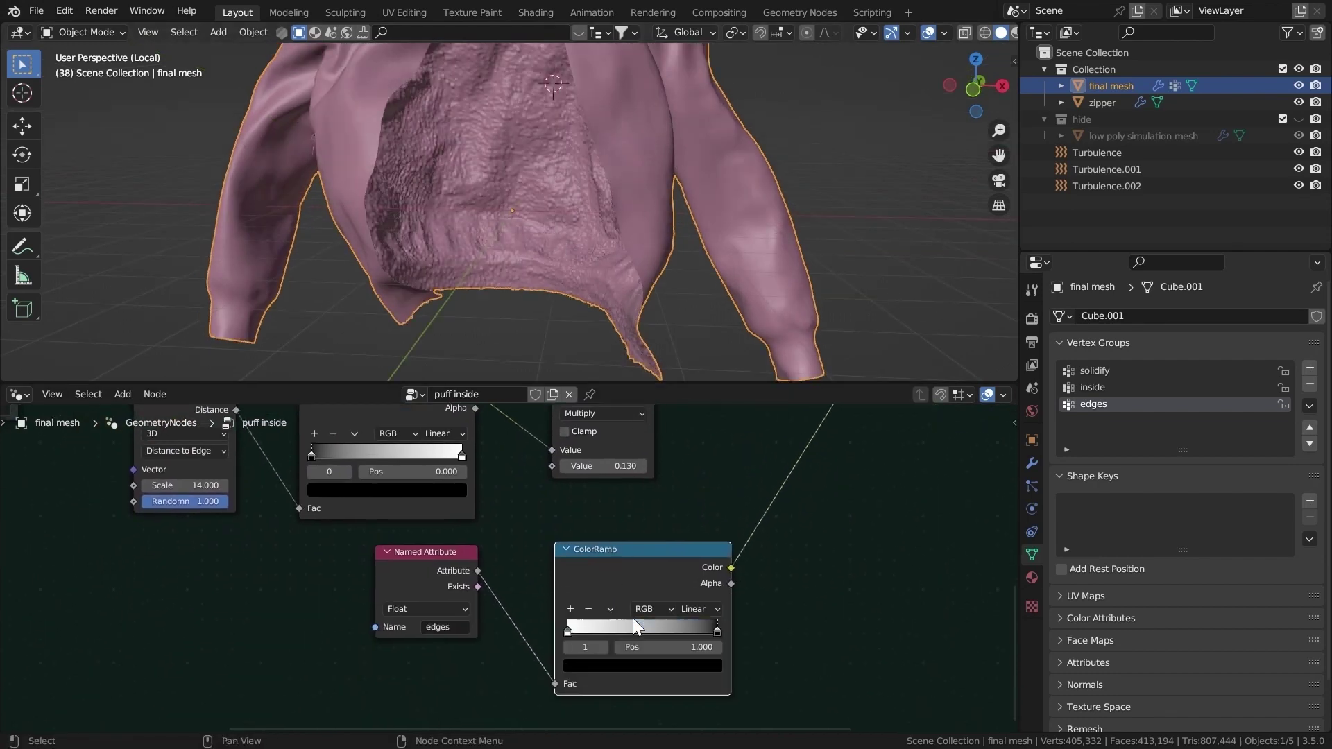
pyautogui.click(697, 608)
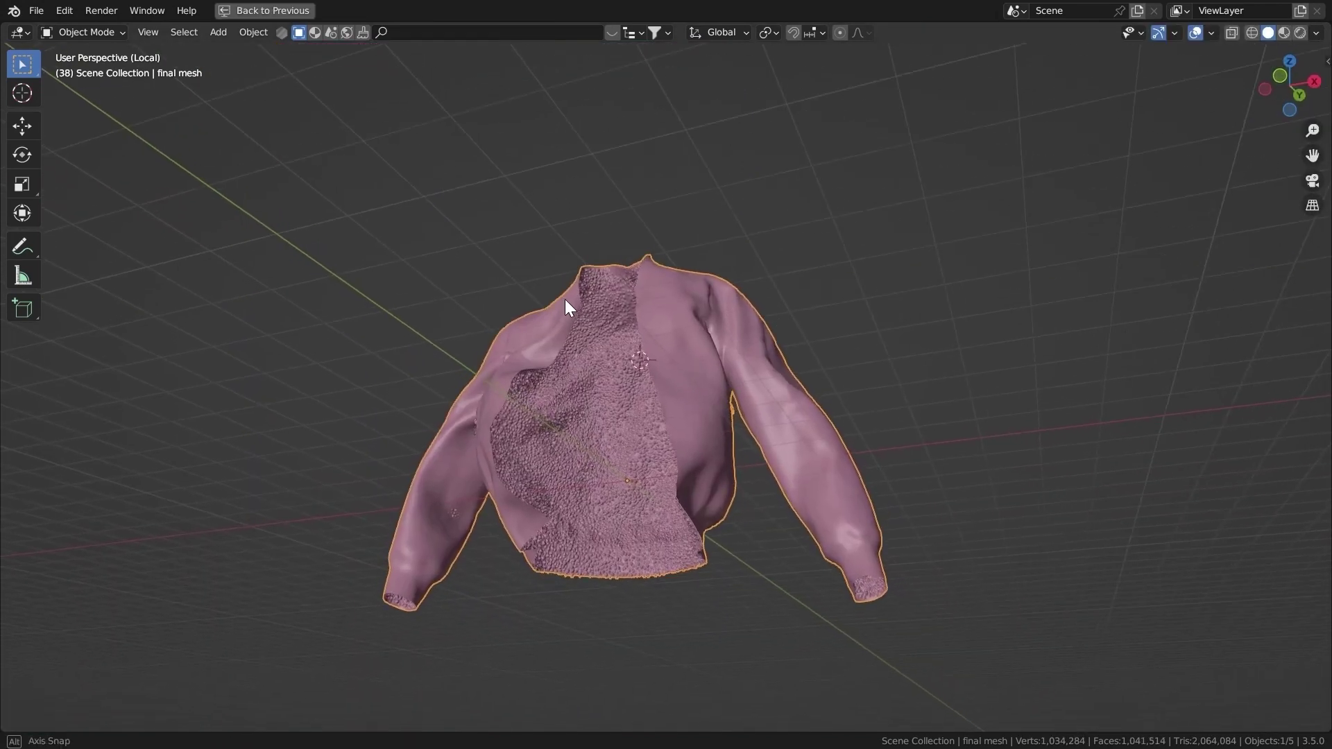
pyautogui.moveTo(564, 298); pyautogui.dragTo(689, 335, button='middle')
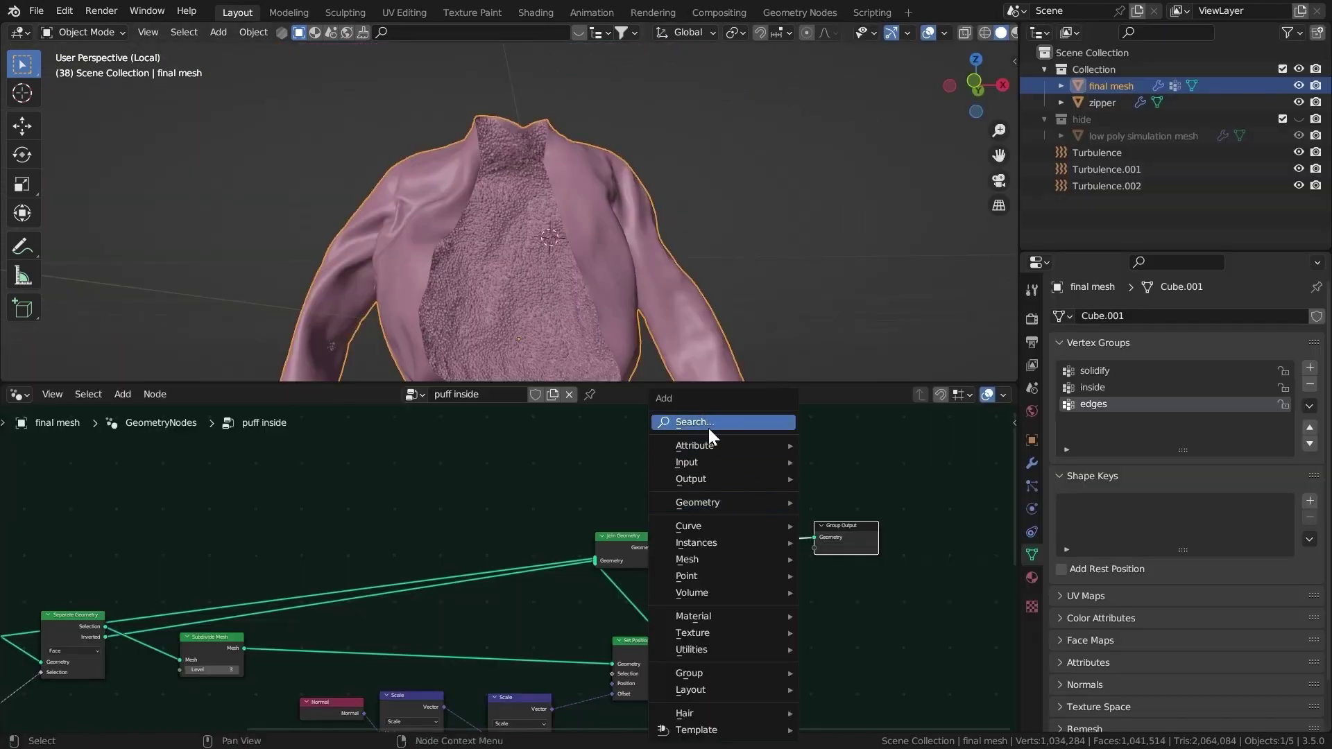
# Insert a Merge by Distance node after Join Geometry and move Group Output away to make room.
pyautogui.click(709, 421)
pyautogui.write('mes')
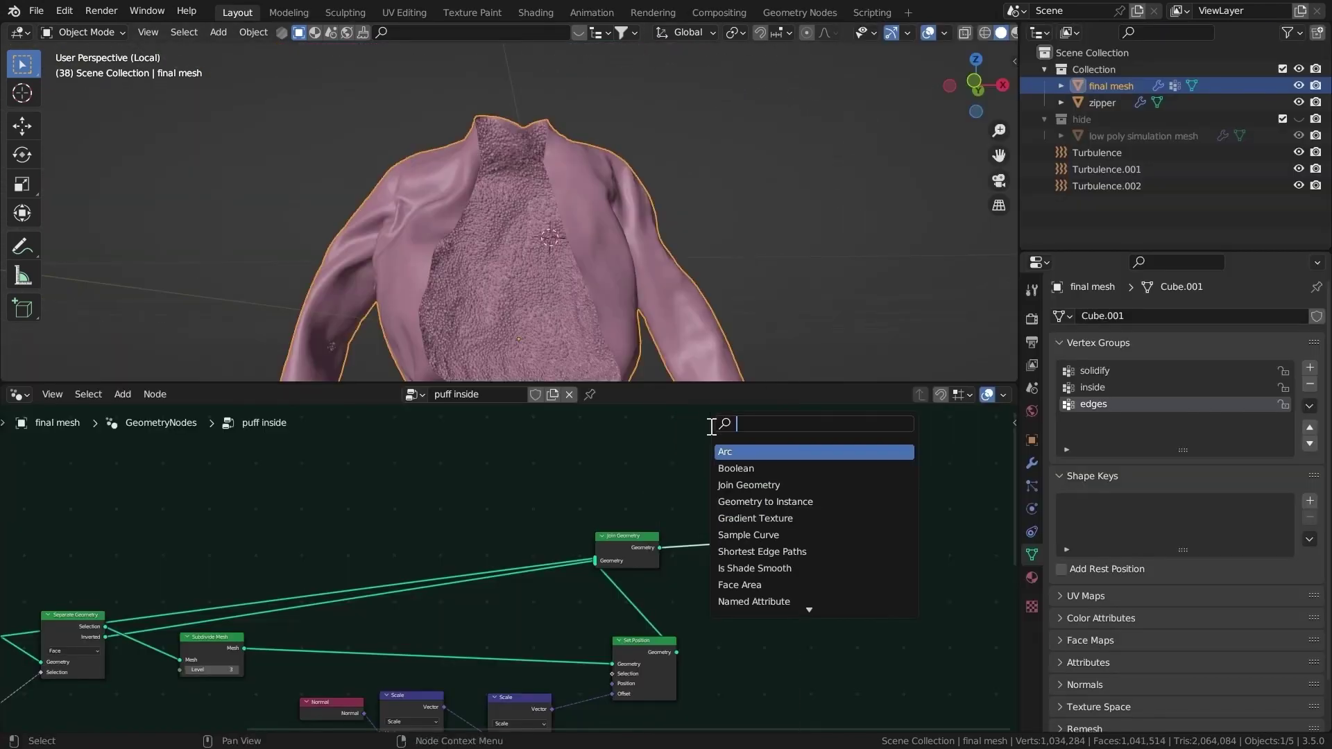
pyautogui.press('BackSpace')
pyautogui.write('r')
pyautogui.press('Return')
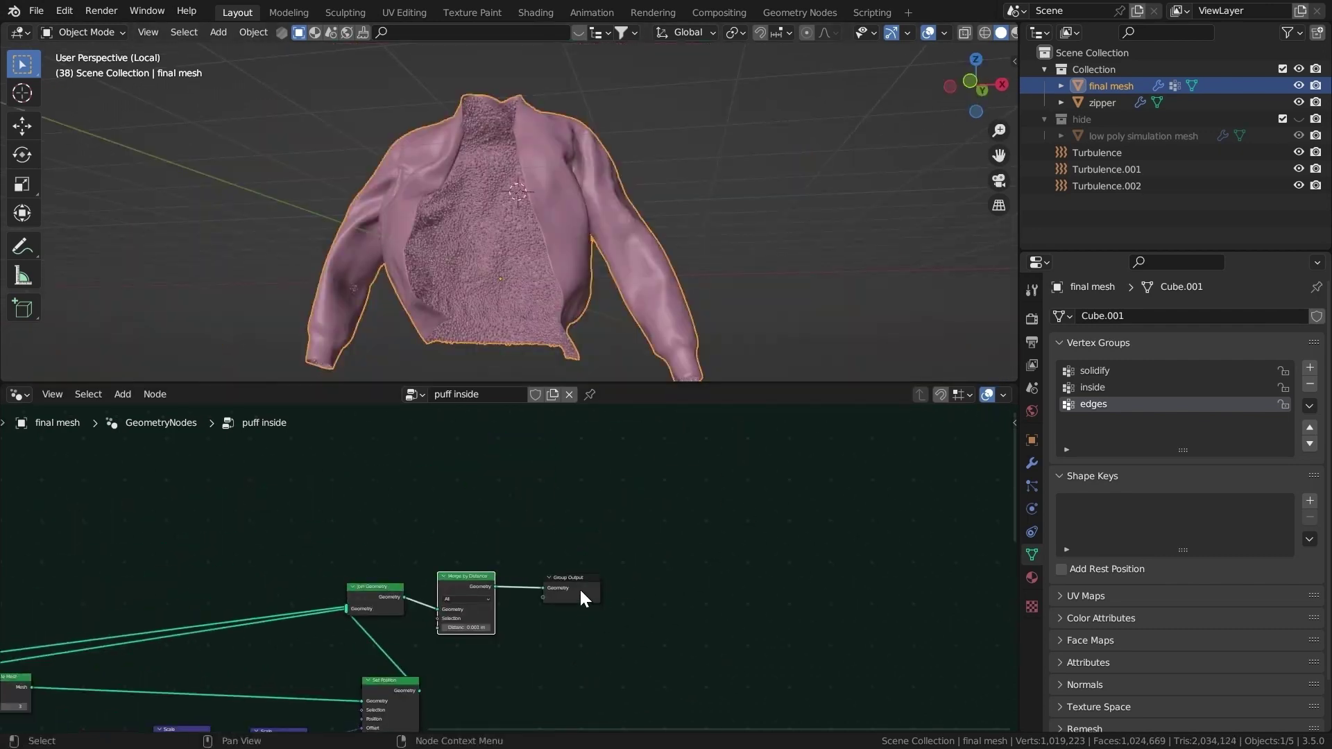
pyautogui.moveTo(580, 588); pyautogui.dragTo(767, 589)
pyautogui.moveTo(606, 280); pyautogui.dragTo(648, 254, button='middle')
pyautogui.scroll(3, 500, 147)
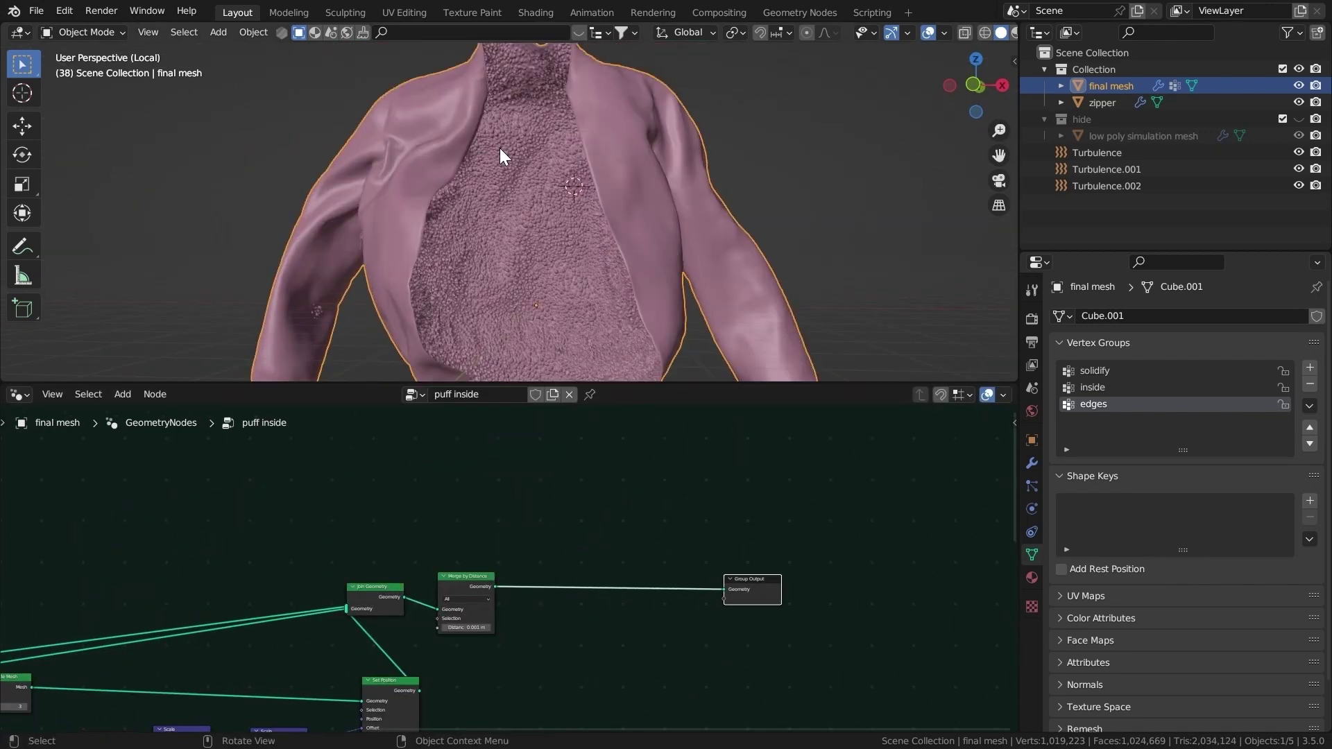
pyautogui.scroll(1, 539, 131)
pyautogui.moveTo(740, 604); pyautogui.dragTo(810, 607)
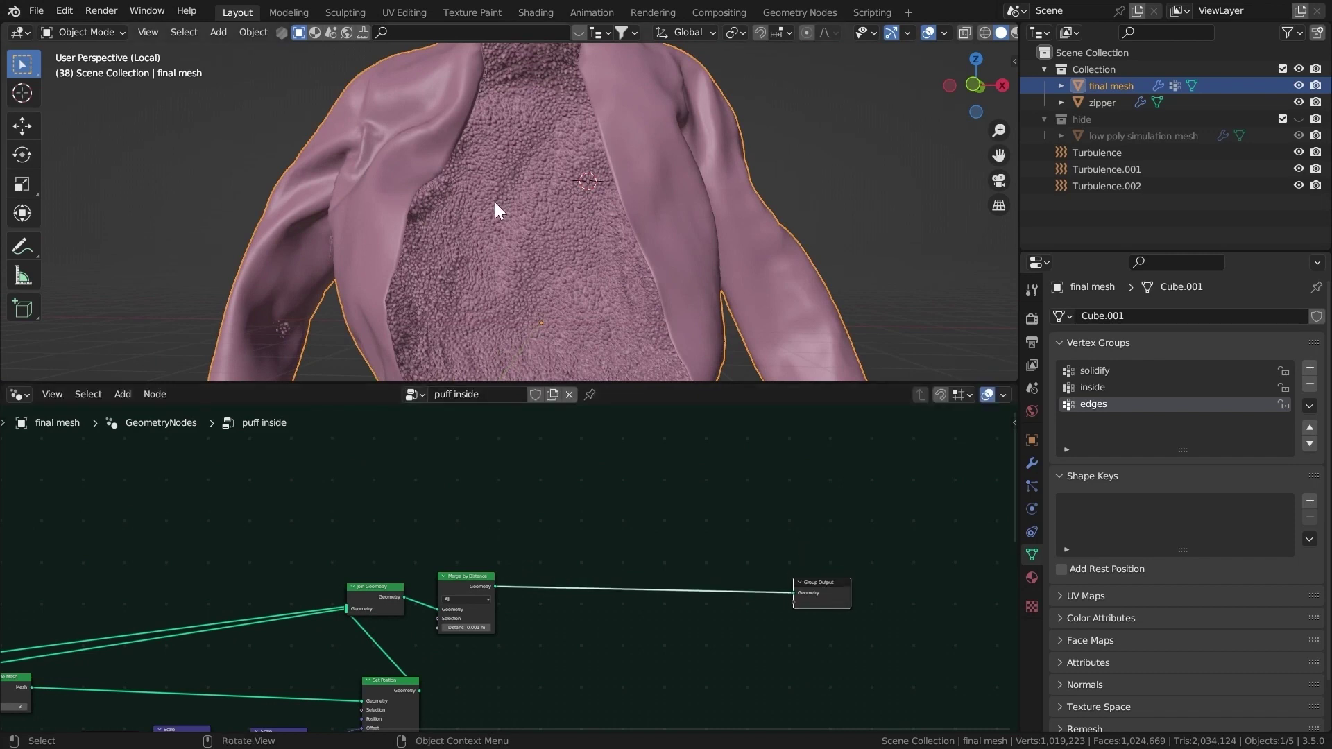
# Add a Switch node between Merge by Distance and Group Output, leaving it unconnected below the existing link.
pyautogui.hotkey('shift', 'a')
pyautogui.click(577, 425)
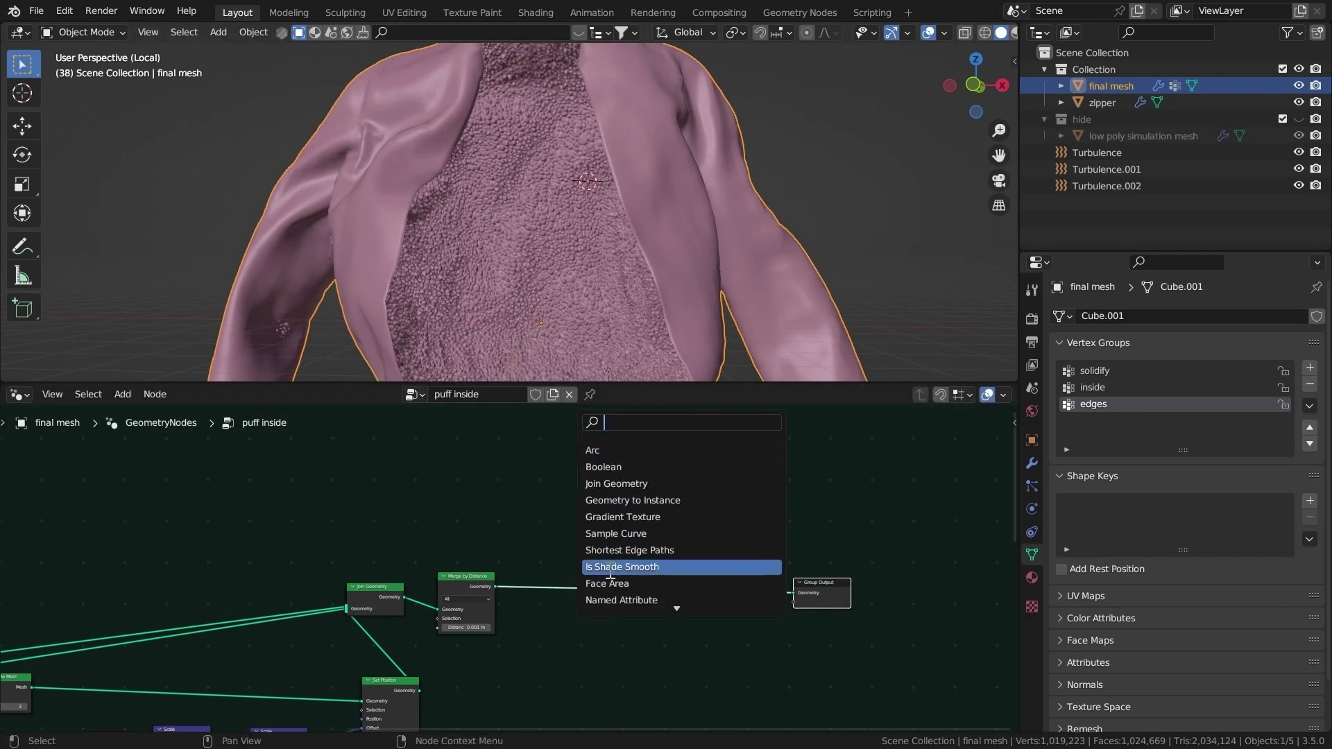
pyautogui.write('sw')
pyautogui.click(627, 451)
pyautogui.click(654, 634)
pyautogui.keyDown('ctrl'); pyautogui.moveTo(652, 603); pyautogui.dragTo(666, 506, button='middle'); pyautogui.keyUp('ctrl')
pyautogui.moveTo(672, 653); pyautogui.dragTo(677, 579, button='middle')
pyautogui.moveTo(676, 579); pyautogui.dragTo(679, 576)
# Add an Is Viewport node and link it to the Switch node's Switch input.
pyautogui.hotkey('shift', 'a')
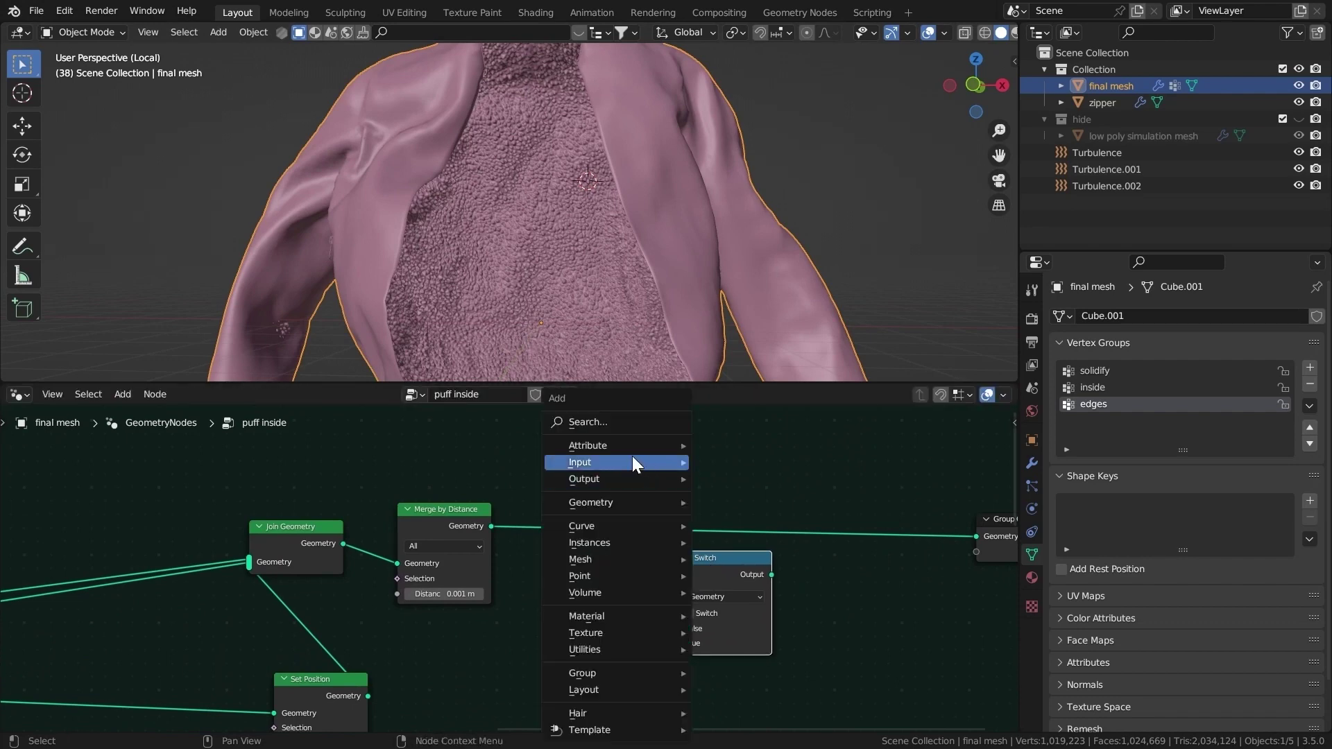
pyautogui.click(600, 418)
pyautogui.write('is')
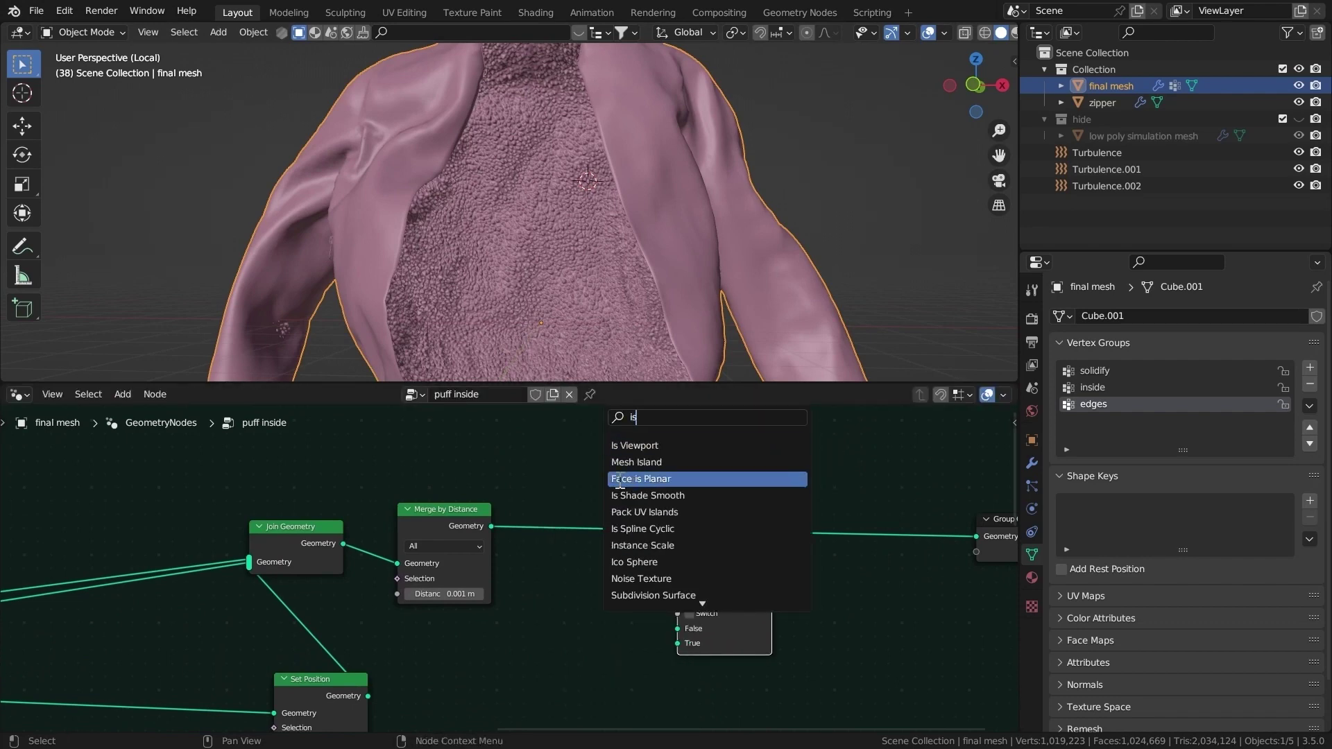
pyautogui.press('Return')
pyautogui.click(527, 627)
pyautogui.moveTo(527, 627); pyautogui.dragTo(508, 645)
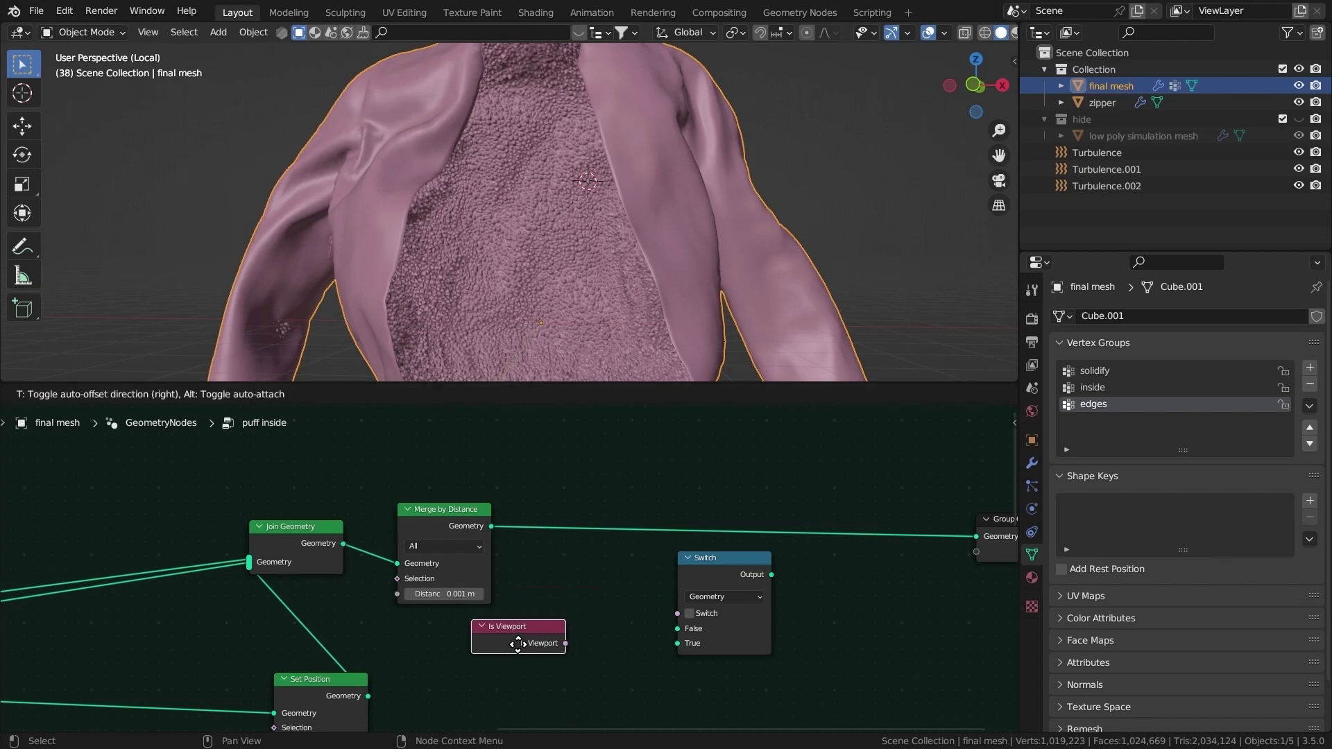
pyautogui.moveTo(676, 613); pyautogui.dragTo(559, 638)
# Route Merge by Distance to the Switch's False, Group Input geometry to True, and its Output to Group Output, then save.
pyautogui.moveTo(491, 526); pyautogui.dragTo(677, 629)
pyautogui.scroll(-5, 647, 561)
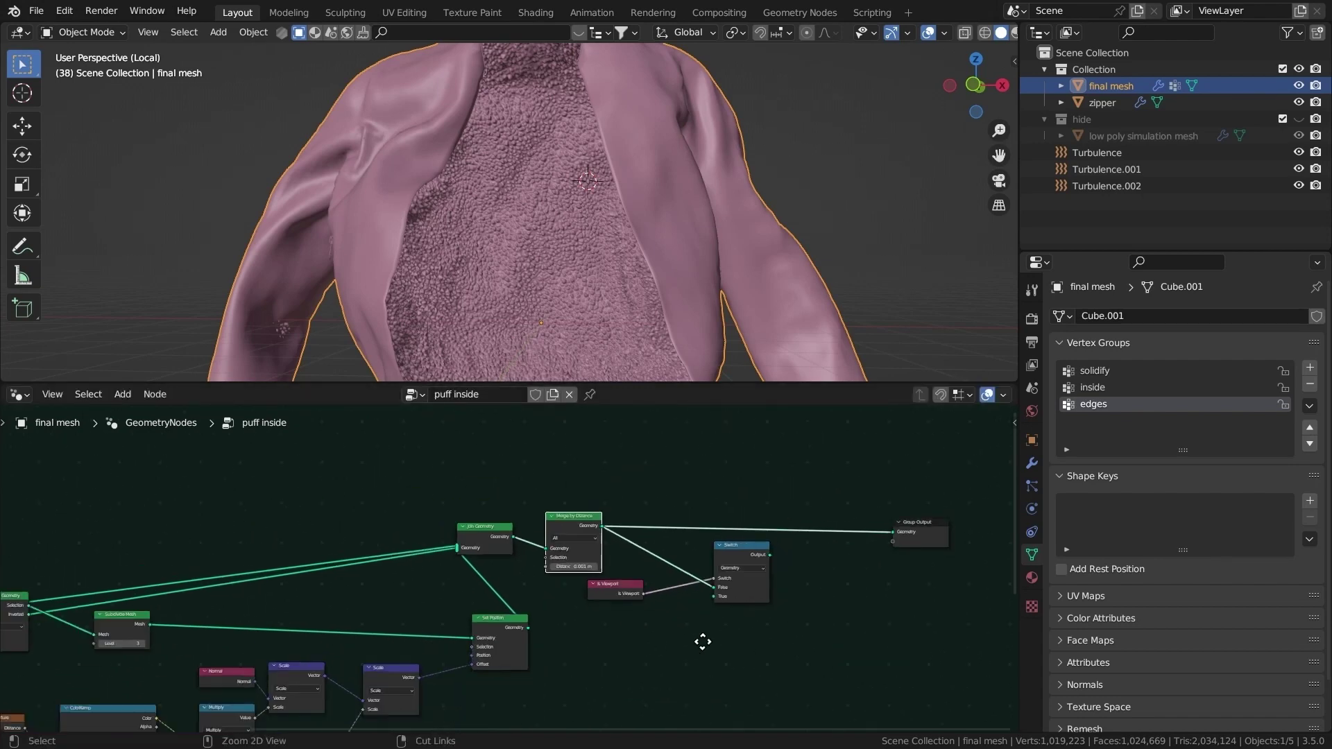
pyautogui.moveTo(192, 544); pyautogui.dragTo(791, 543)
pyautogui.moveTo(820, 569); pyautogui.dragTo(601, 589, button='middle')
pyautogui.keyDown('ctrl'); pyautogui.moveTo(601, 589); pyautogui.dragTo(707, 416, button='middle'); pyautogui.keyUp('ctrl')
pyautogui.moveTo(730, 504); pyautogui.dragTo(731, 502)
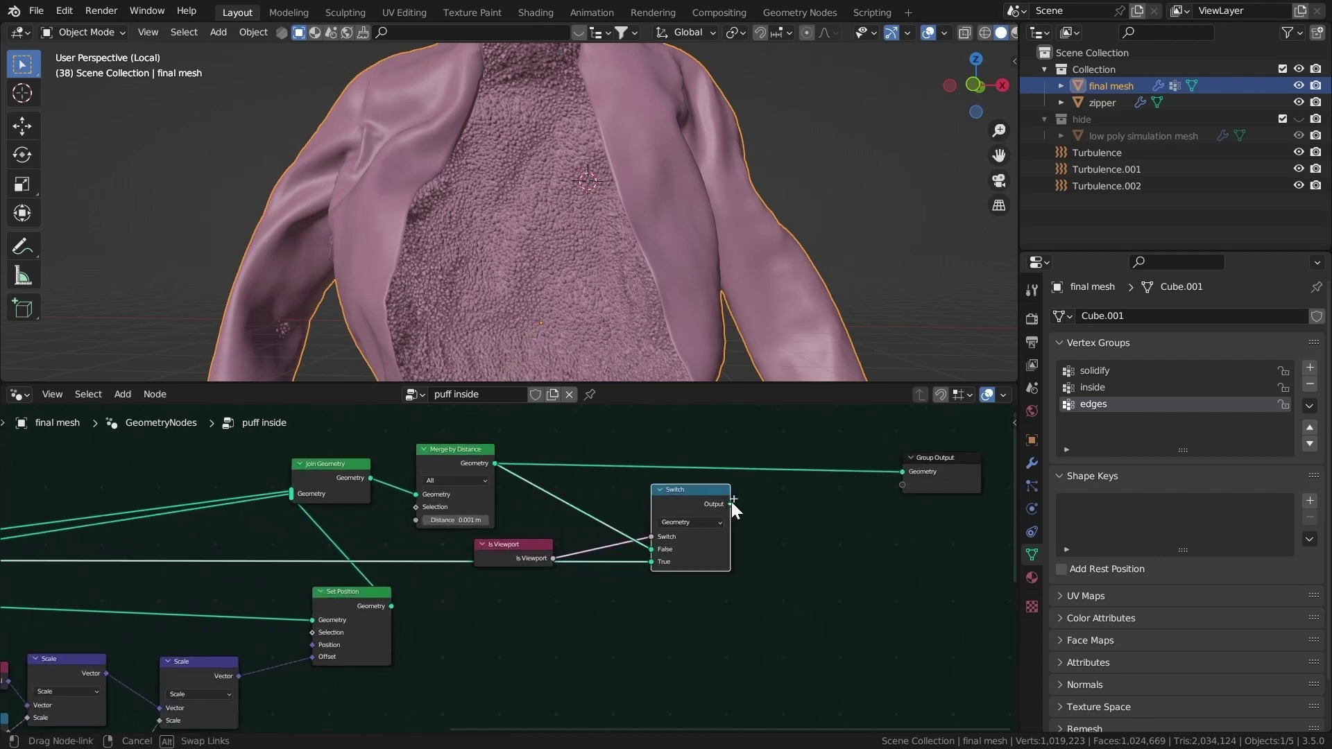
pyautogui.moveTo(905, 472); pyautogui.dragTo(903, 471)
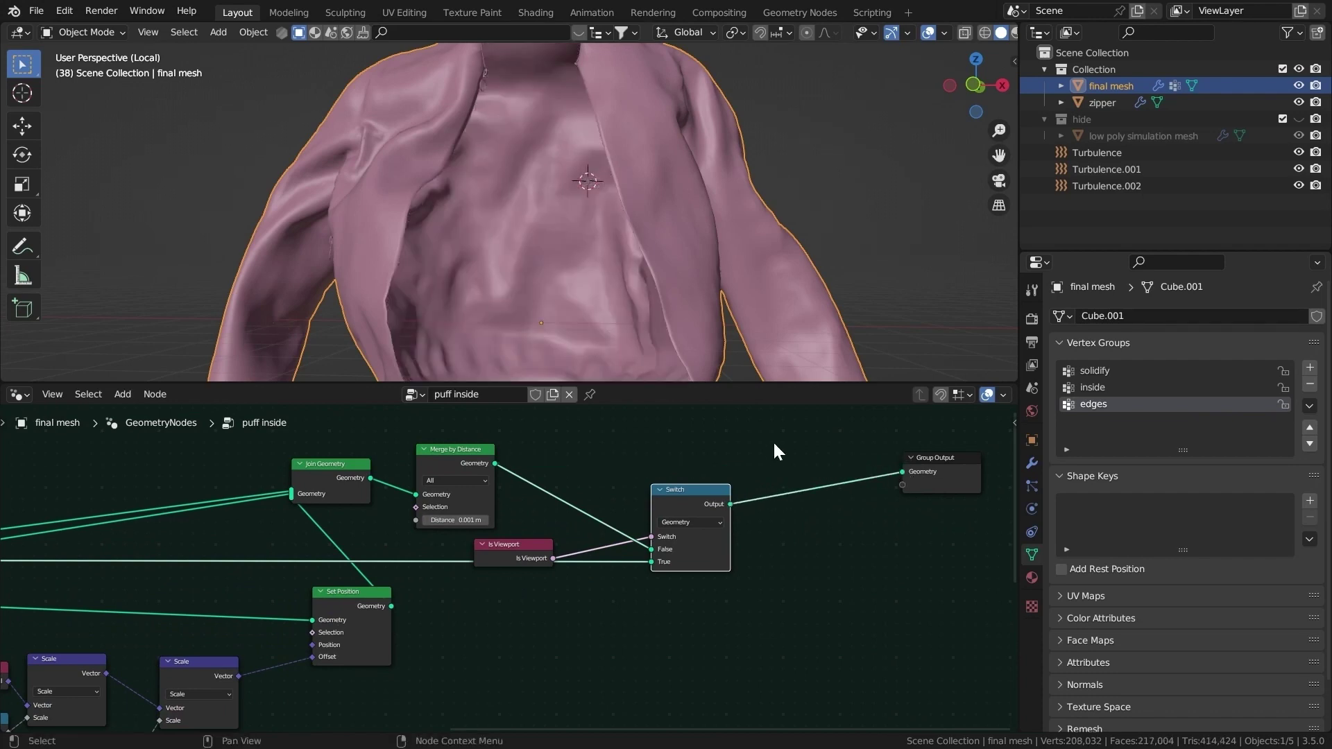
pyautogui.moveTo(527, 545); pyautogui.dragTo(701, 447)
pyautogui.hotkey('ctrl', 's')
# Play back the jacket animation in a maximized 3D viewport, then stop it and restore the layout.
pyautogui.hotkey('ctrl', 'alt', 'space')
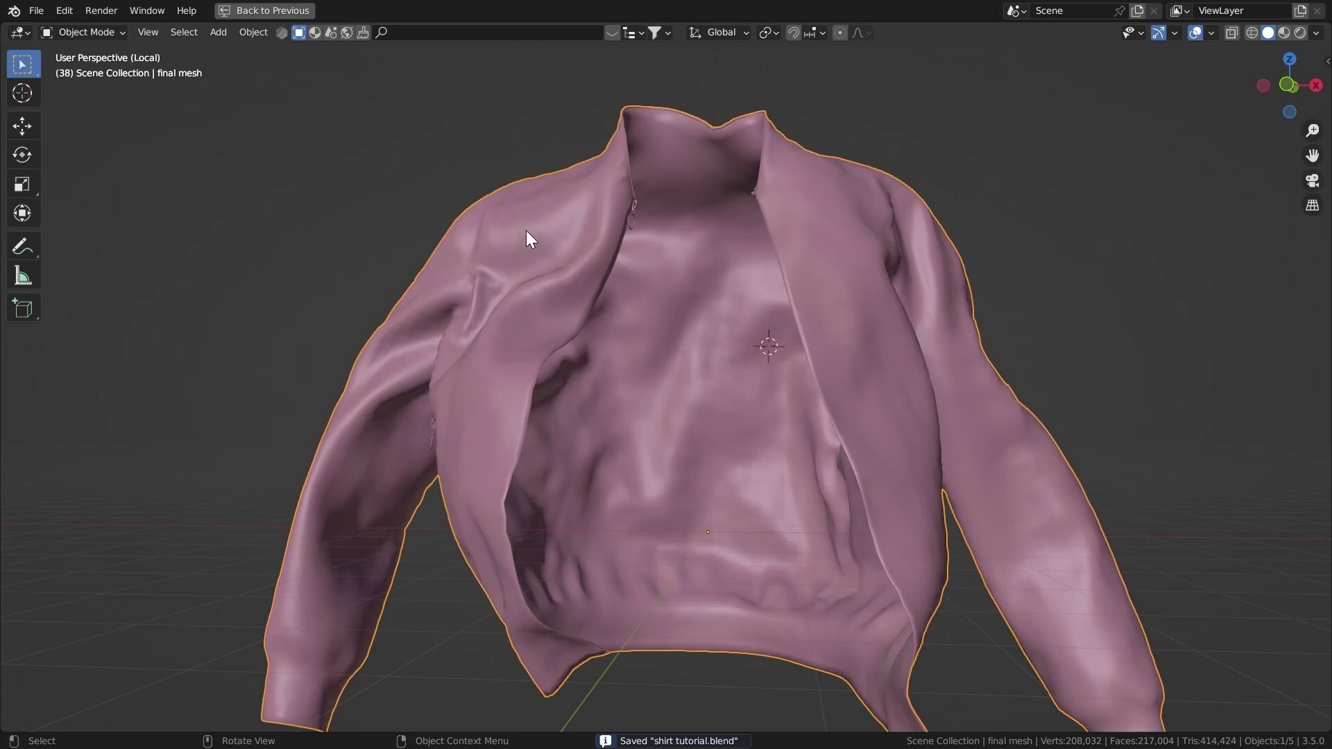
pyautogui.press('space')
pyautogui.scroll(-3, 436, 218)
pyautogui.moveTo(440, 218); pyautogui.dragTo(474, 250, button='middle')
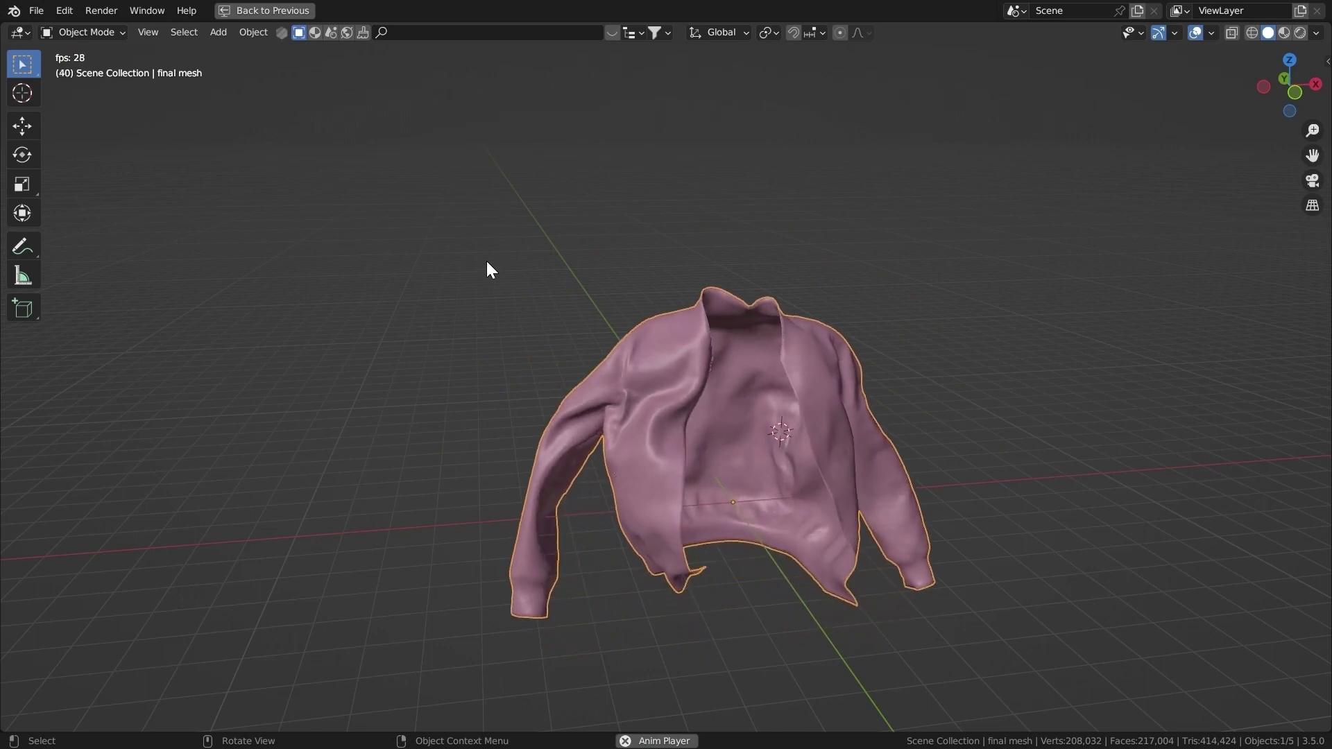
pyautogui.press('space')
pyautogui.hotkey('ctrl', 'space')
pyautogui.moveTo(480, 261); pyautogui.dragTo(461, 240, button='middle')
# Mute the Switch node to display the puffed inside layer in the viewport.
pyautogui.moveTo(675, 493); pyautogui.dragTo(636, 511, button='middle')
pyautogui.scroll(4, 635, 515)
pyautogui.moveTo(668, 531)
pyautogui.mouseDown()
pyautogui.moveTo(649, 516)
pyautogui.moveTo(664, 521)
pyautogui.mouseUp()
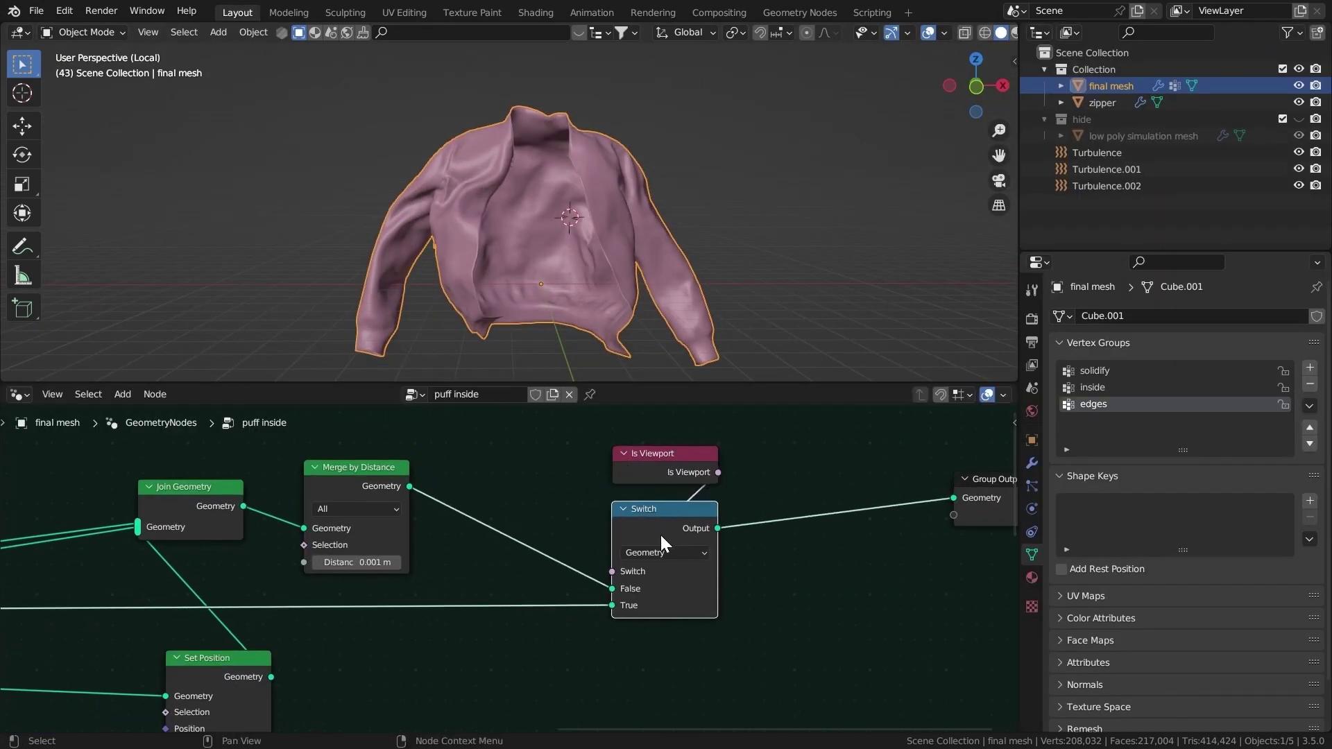
pyautogui.press('m')
pyautogui.scroll(5, 535, 136)
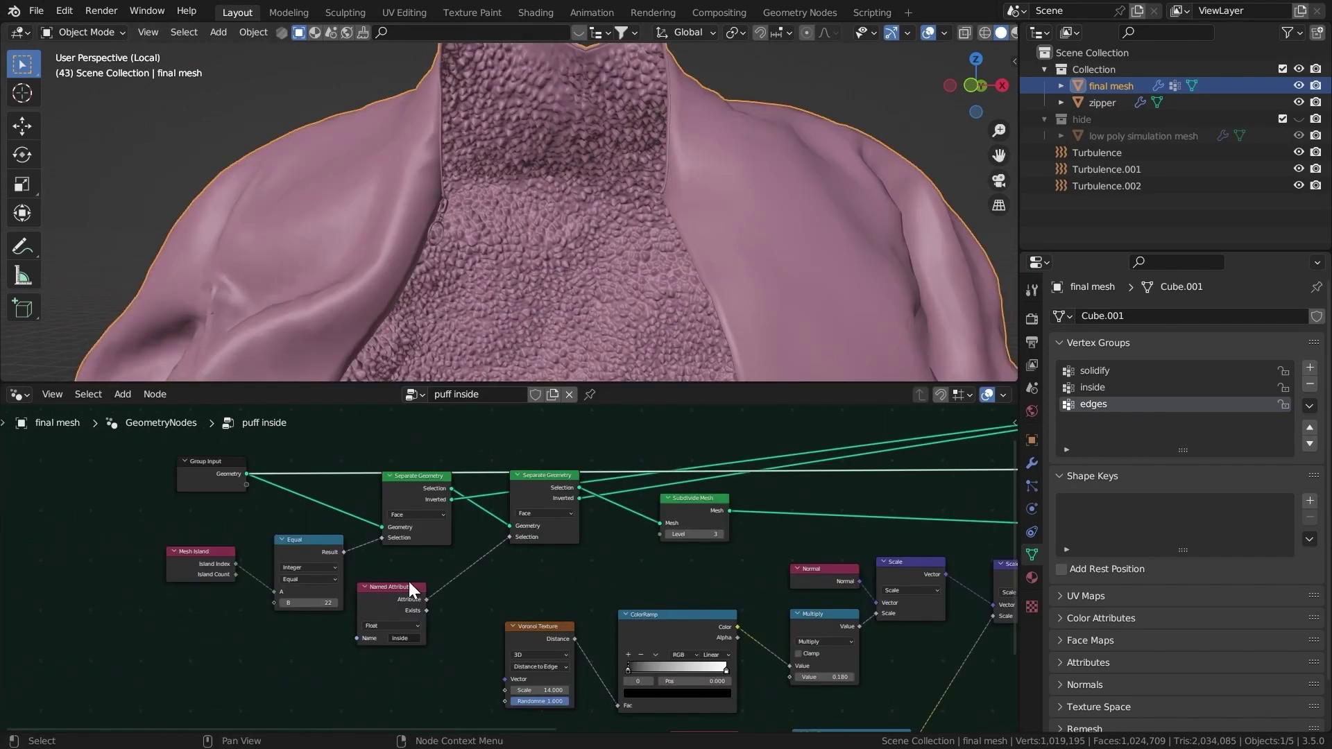
# Set the Voronoi Texture's Scale to 10 and check the jacket's inside layer.
pyautogui.moveTo(409, 582); pyautogui.dragTo(450, 537, button='middle')
pyautogui.scroll(7, 505, 559)
pyautogui.moveTo(597, 672); pyautogui.dragTo(514, 547, button='middle')
pyautogui.scroll(2, 514, 547)
pyautogui.click(553, 573)
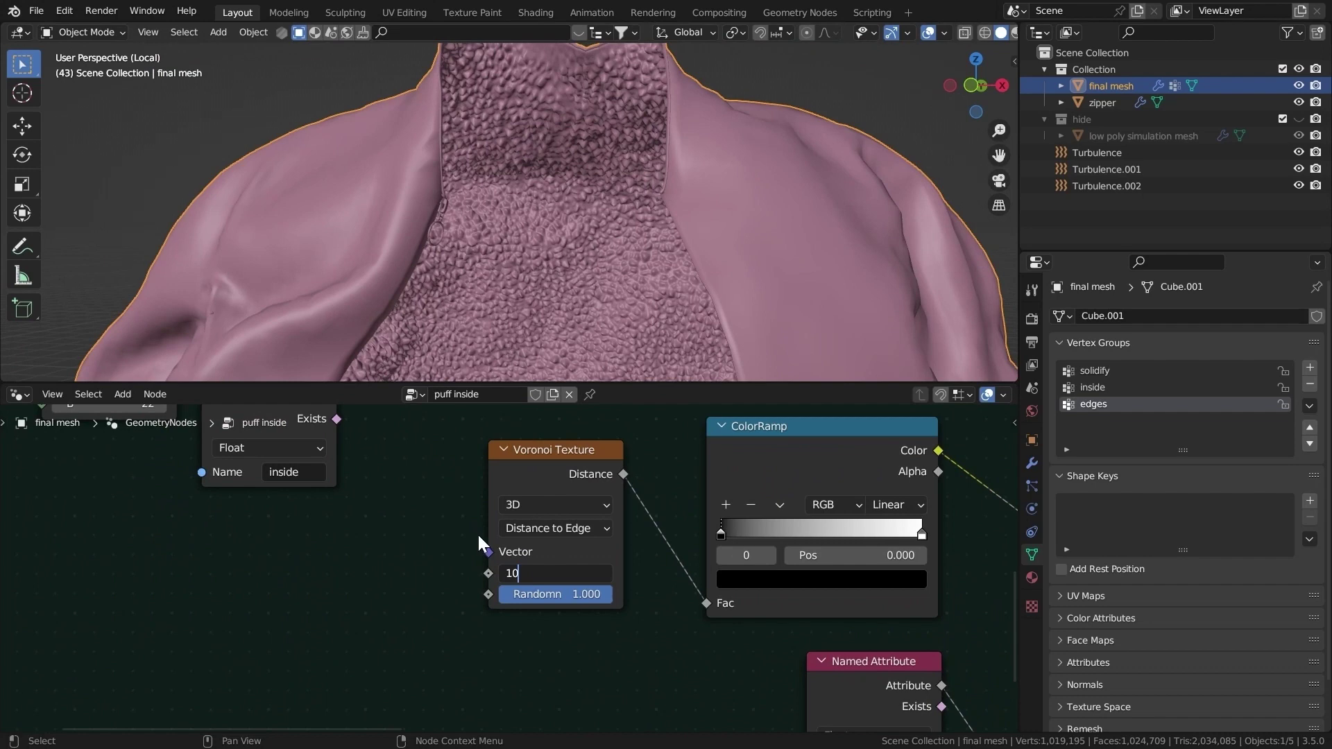
pyautogui.press('Return')
pyautogui.scroll(-6, 552, 315)
pyautogui.scroll(3, 533, 269)
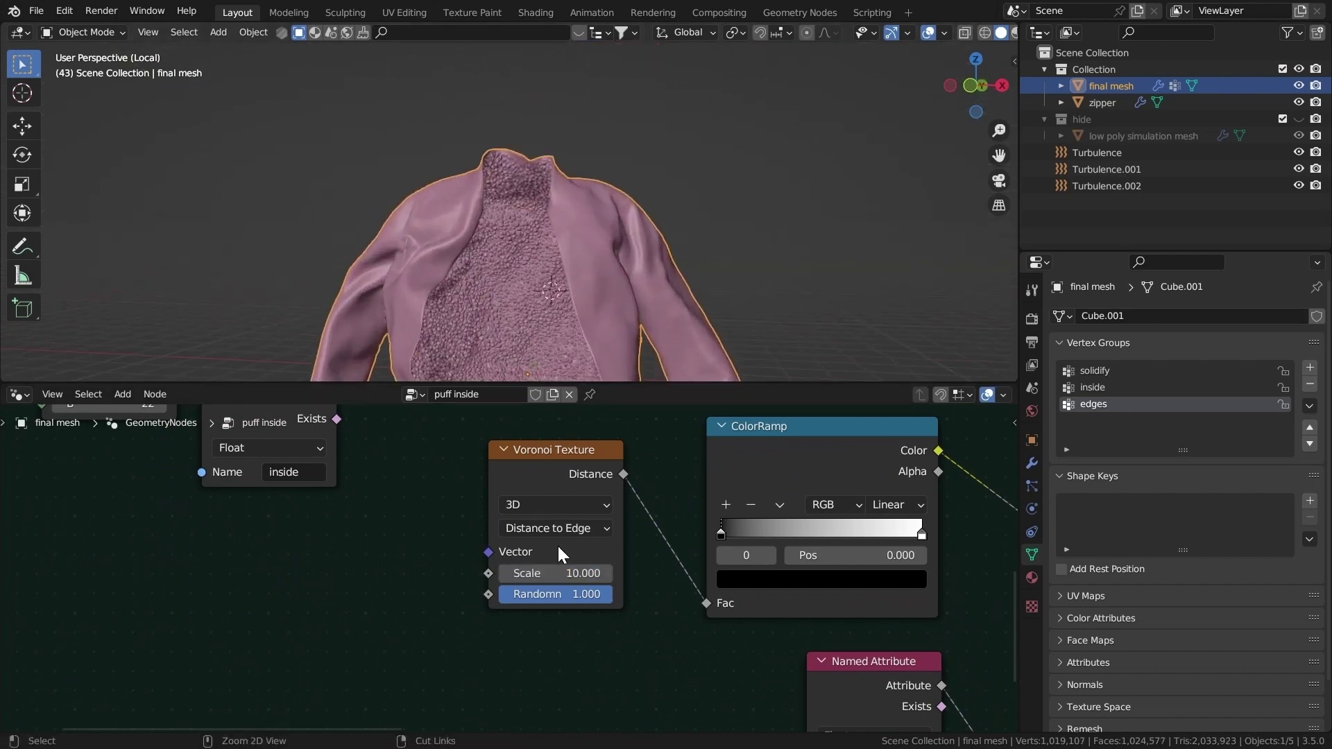
# Set the Voronoi Texture's Scale to 12 and save the file.
pyautogui.doubleClick(551, 572)
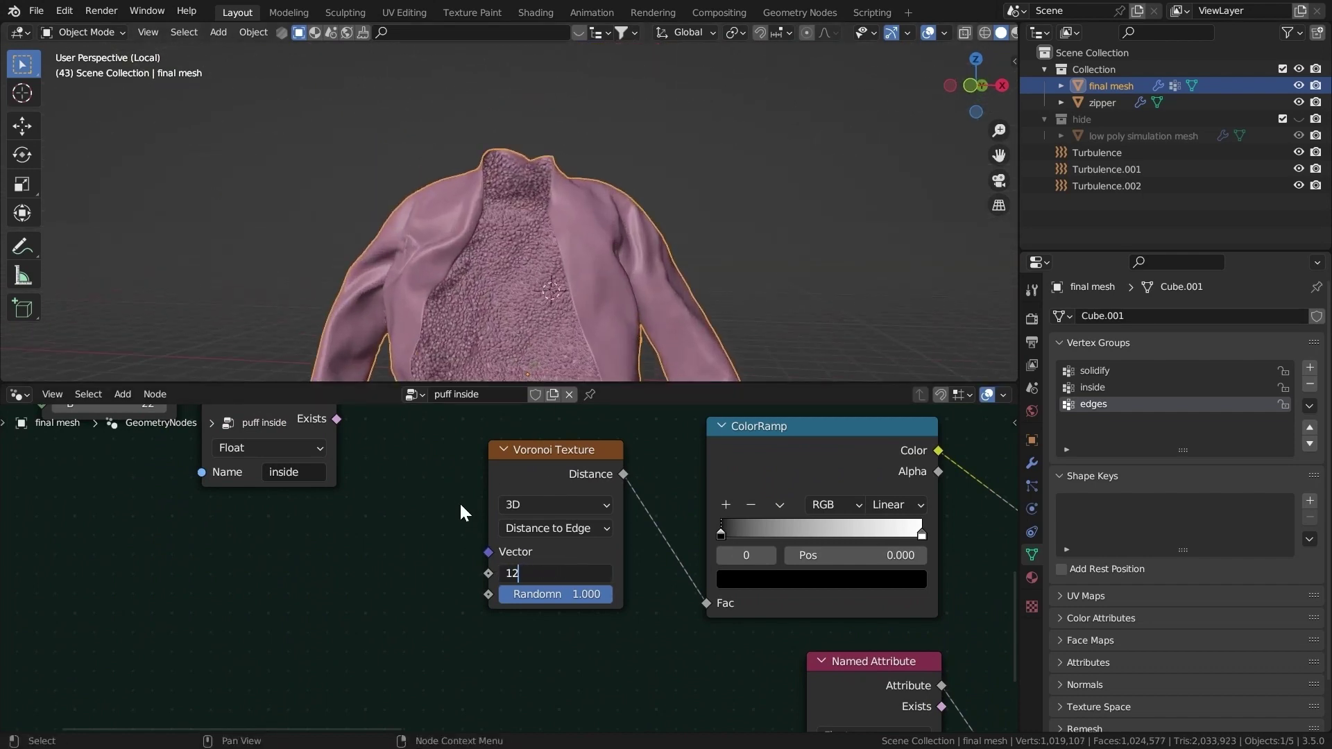
pyautogui.press('Return')
pyautogui.hotkey('ctrl', 's')
# Move the Voronoi ColorRamp's white stop to 0.943 and set the Multiply node's Value to 0.2.
pyautogui.moveTo(460, 485); pyautogui.dragTo(1009, 480, button='middle')
pyautogui.moveTo(439, 524); pyautogui.dragTo(433, 525)
pyautogui.doubleClick(624, 541)
pyautogui.write('0.')
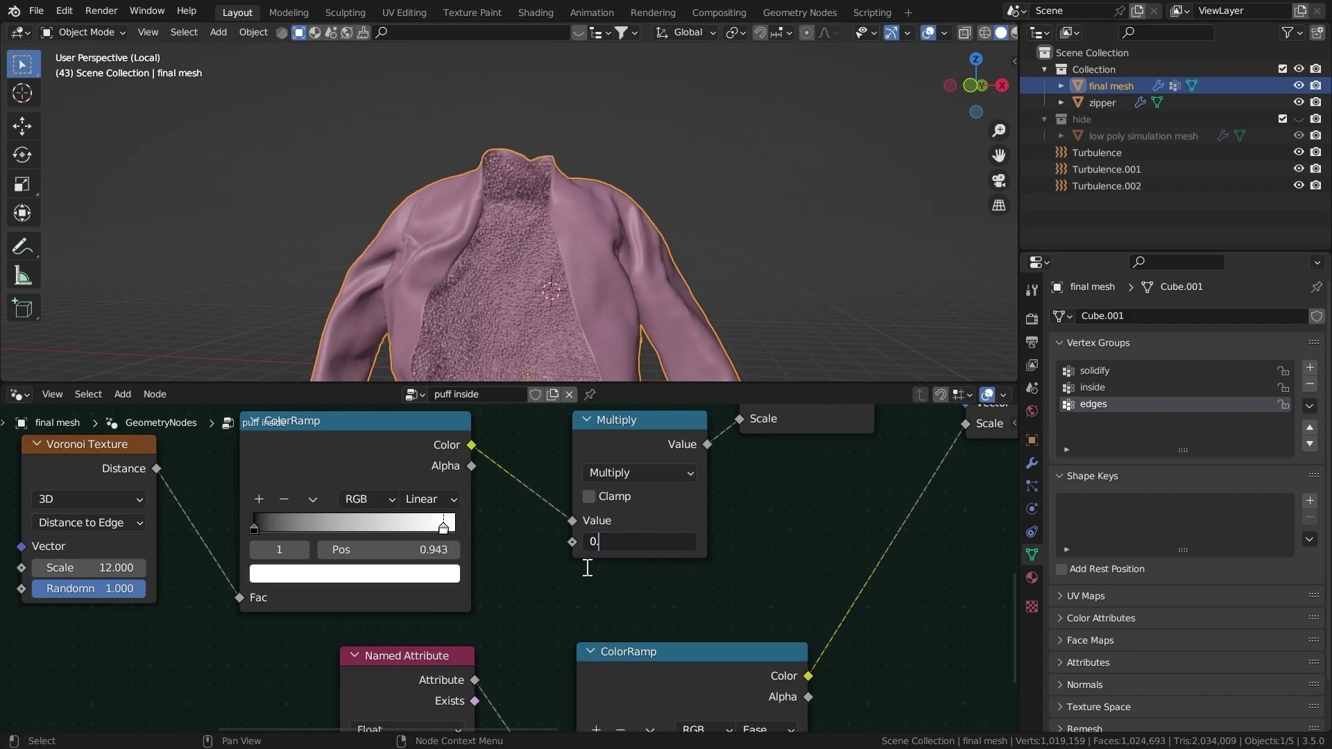
pyautogui.write('2')
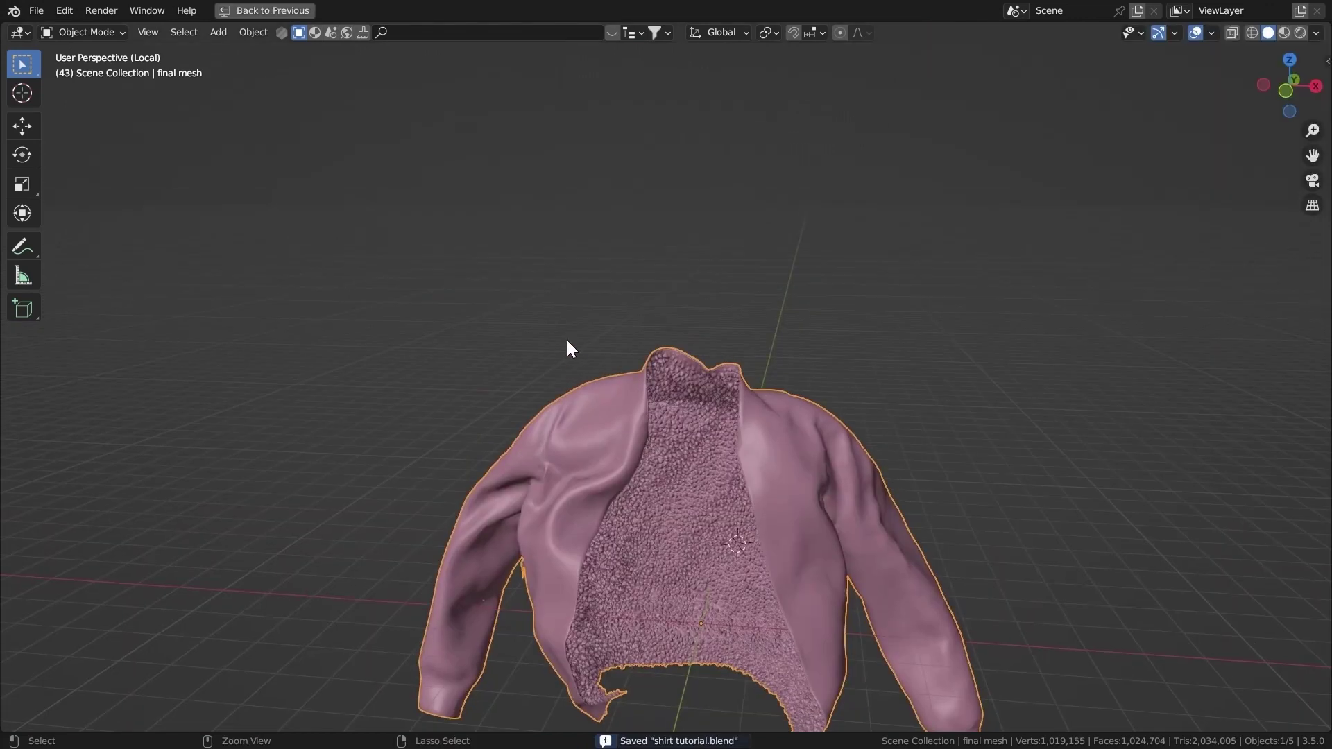
pyautogui.hotkey('ctrl', 'space')
pyautogui.moveTo(567, 340); pyautogui.dragTo(601, 235, button='middle')
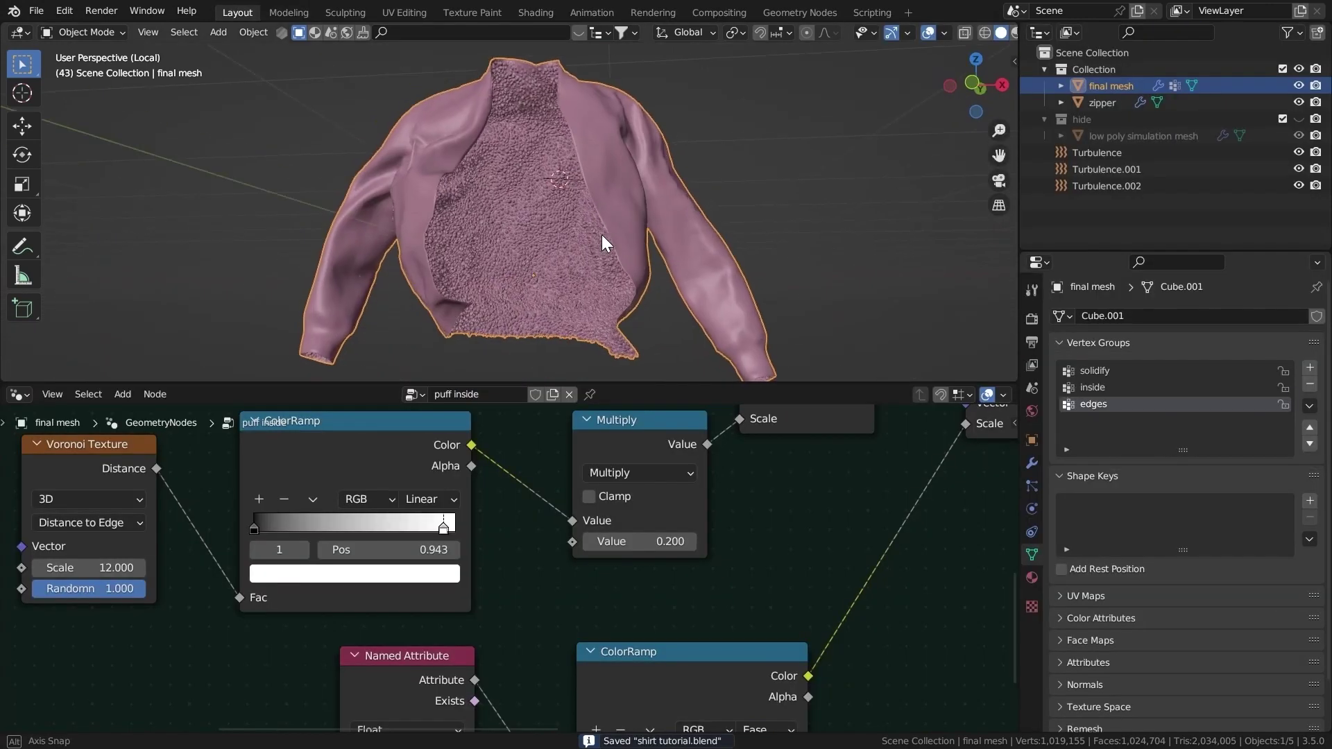
# Insert a Set Material node between Set Position and Join Geometry.
pyautogui.scroll(-8, 768, 571)
pyautogui.moveTo(834, 519); pyautogui.dragTo(758, 599, button='middle')
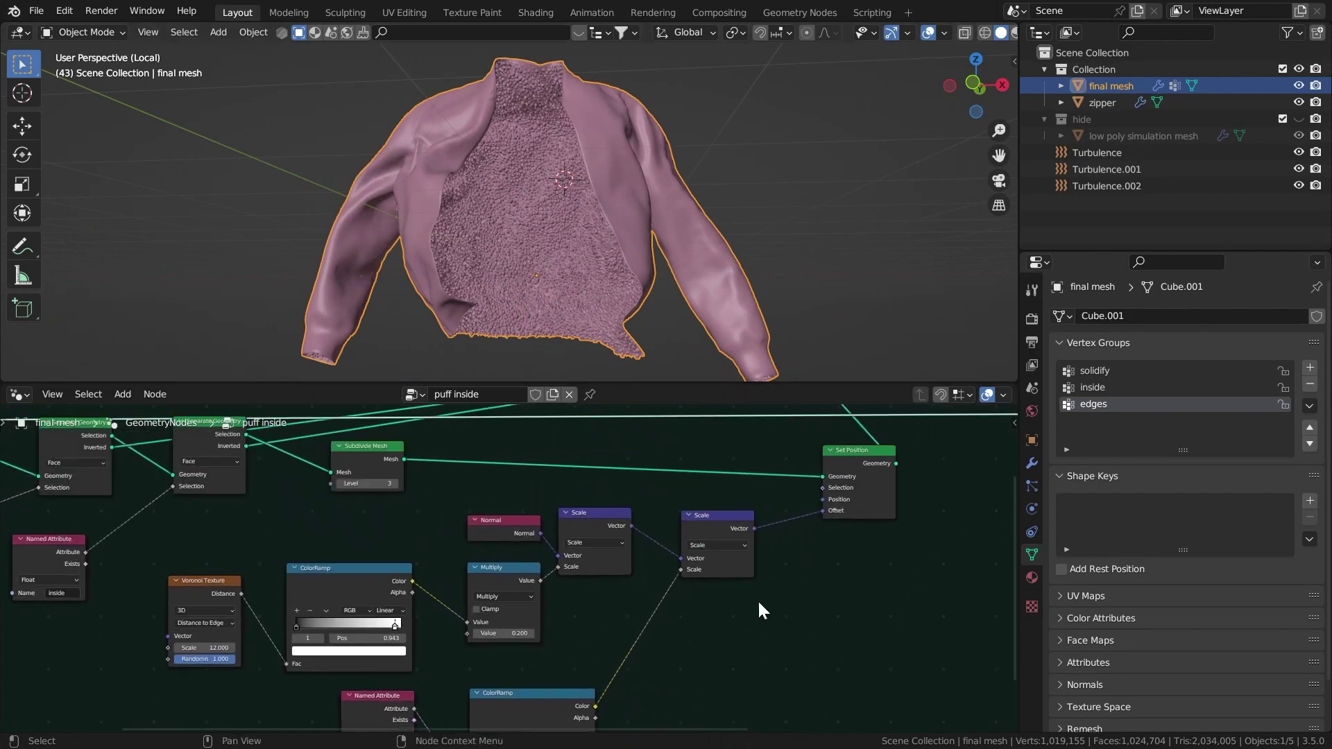
pyautogui.moveTo(835, 516); pyautogui.dragTo(418, 630, button='middle')
pyautogui.moveTo(719, 527); pyautogui.dragTo(592, 556, button='middle')
pyautogui.moveTo(312, 619); pyautogui.dragTo(538, 530, button='middle')
pyautogui.moveTo(538, 530); pyautogui.dragTo(525, 591)
pyautogui.moveTo(509, 524); pyautogui.dragTo(496, 616, button='middle')
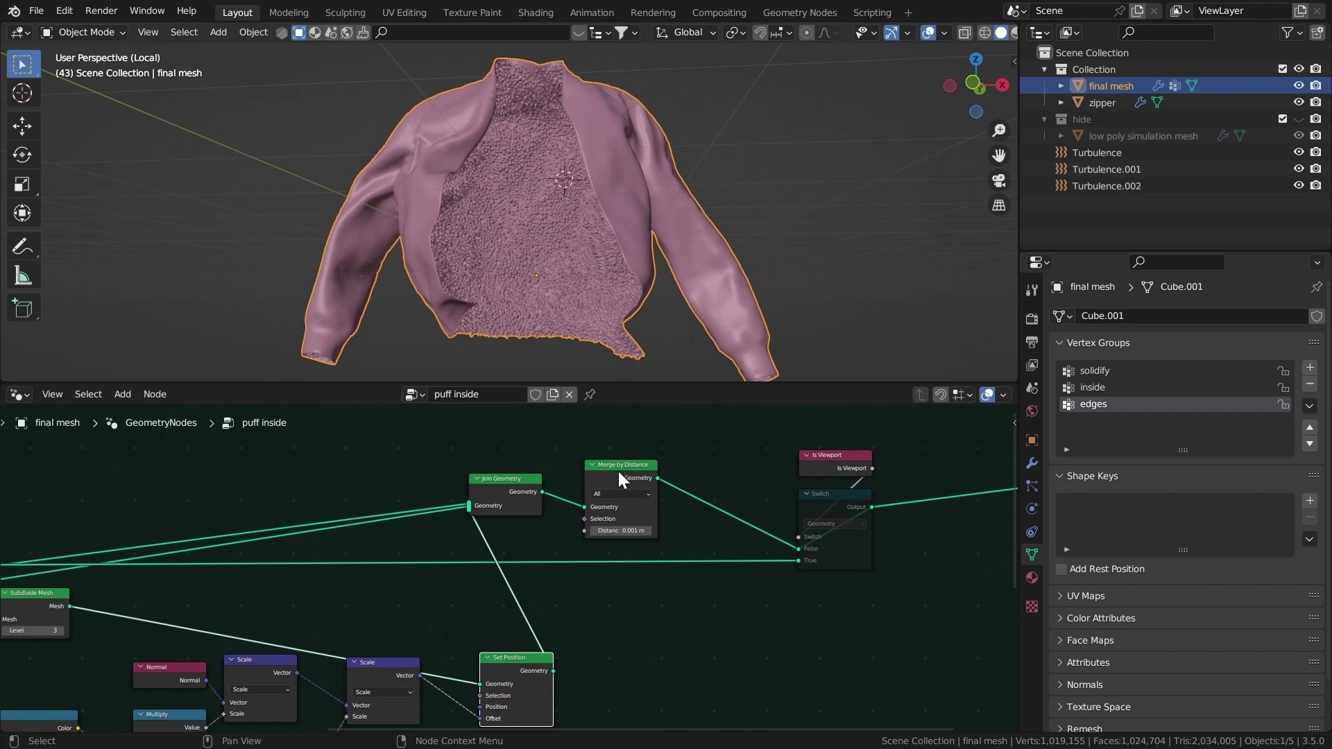
pyautogui.moveTo(539, 548); pyautogui.dragTo(536, 469, button='middle')
pyautogui.hotkey('shift', 'a')
pyautogui.click(508, 423)
pyautogui.write('set mat')
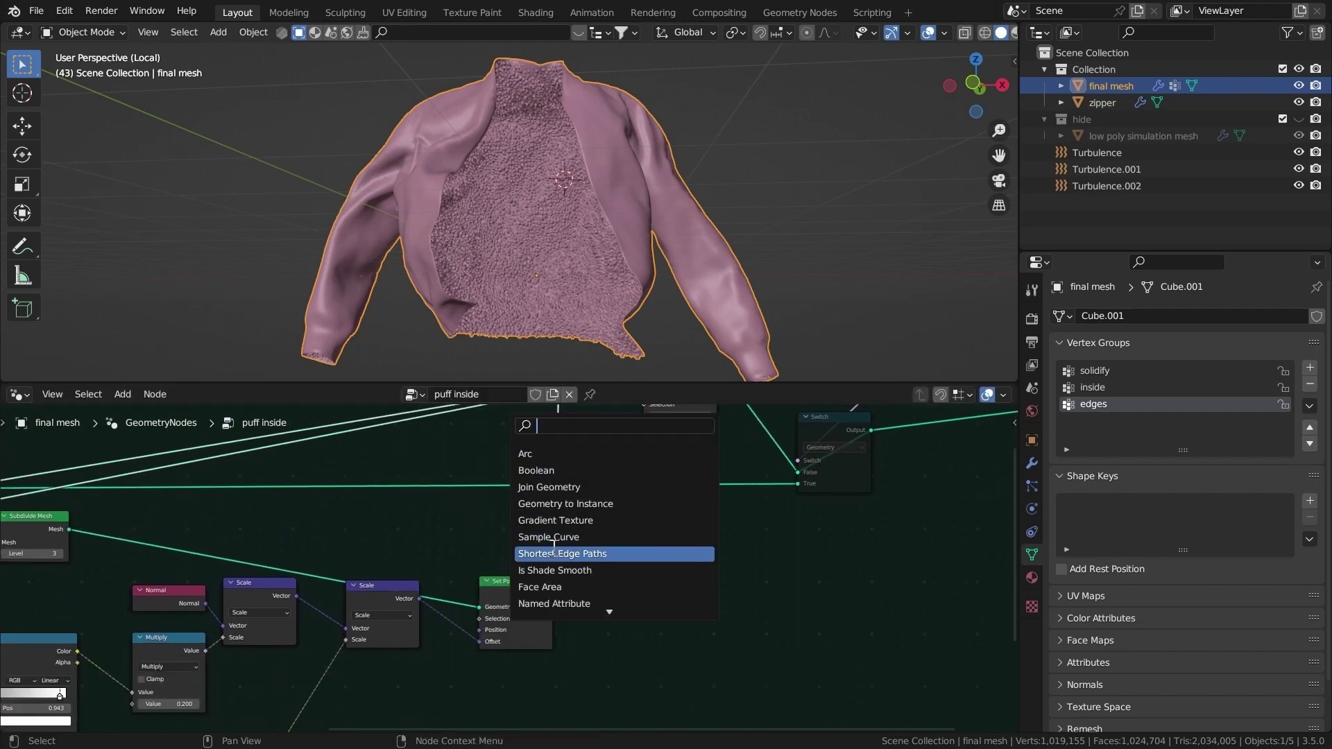
pyautogui.press('Return')
pyautogui.click(627, 612)
pyautogui.moveTo(600, 554); pyautogui.dragTo(573, 532)
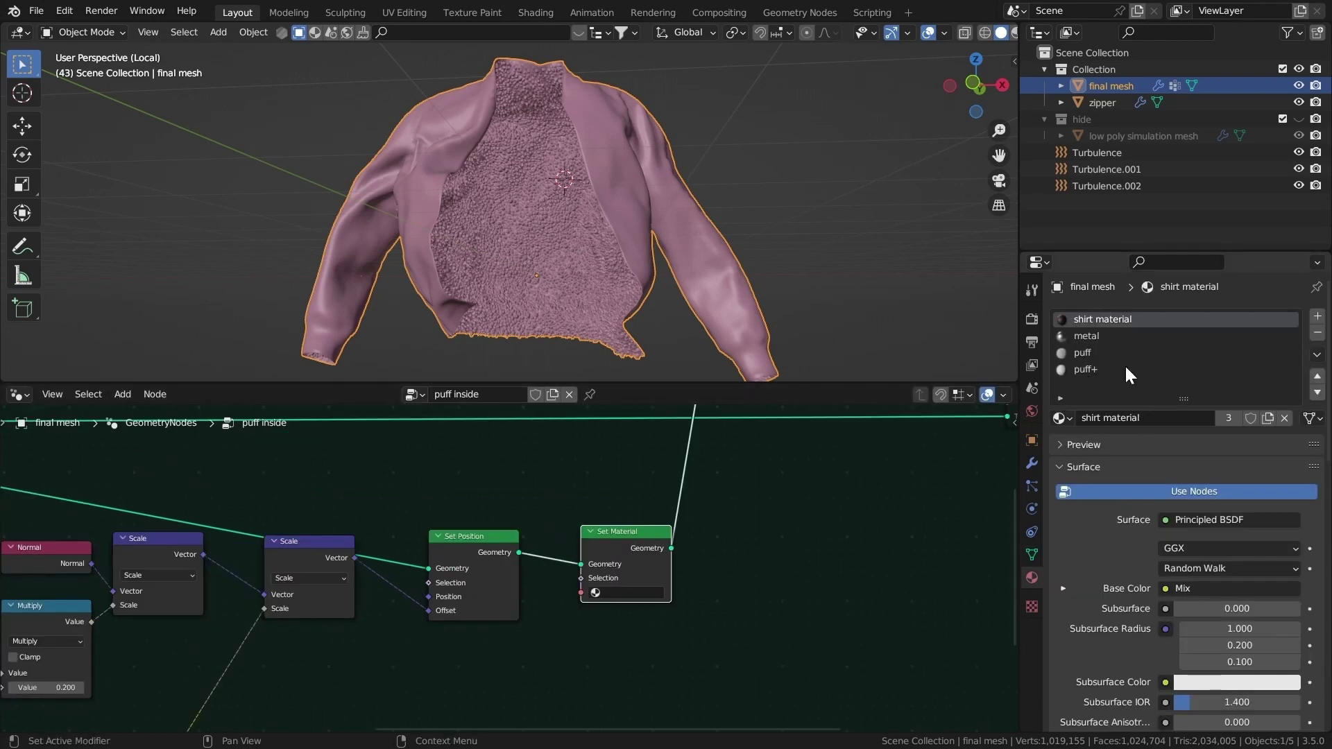
# Examine the jacket's outer fabric, white inside layer and zipper up close with materials displayed.
pyautogui.moveTo(805, 252); pyautogui.dragTo(772, 272, button='middle')
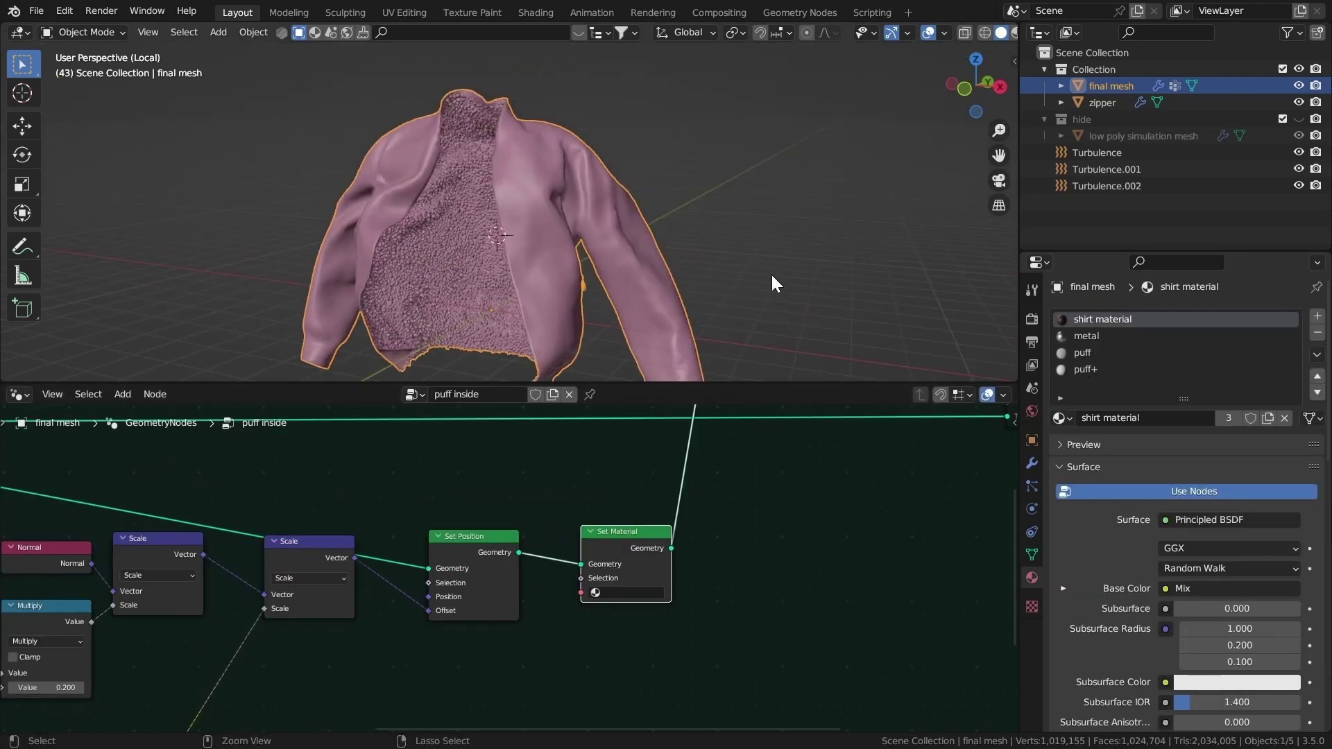
pyautogui.scroll(3, 742, 231)
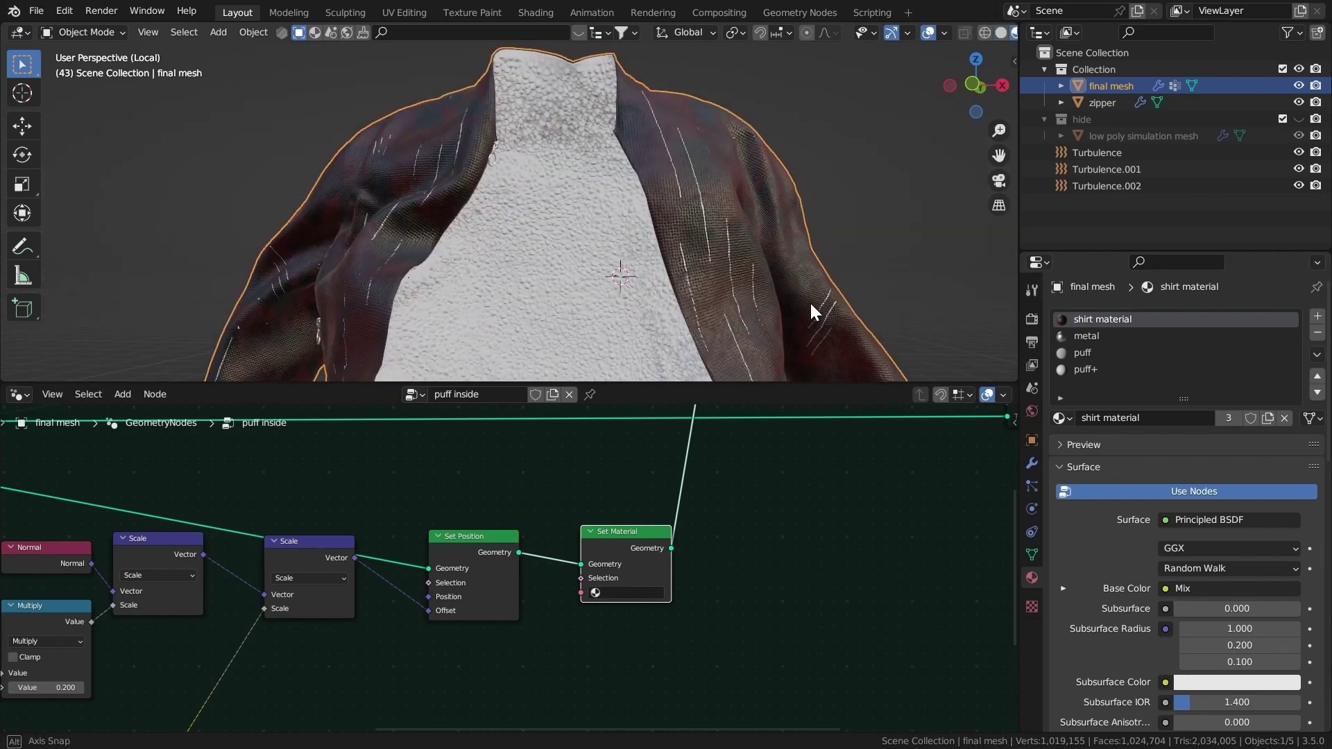
pyautogui.moveTo(809, 301); pyautogui.dragTo(797, 294, button='middle')
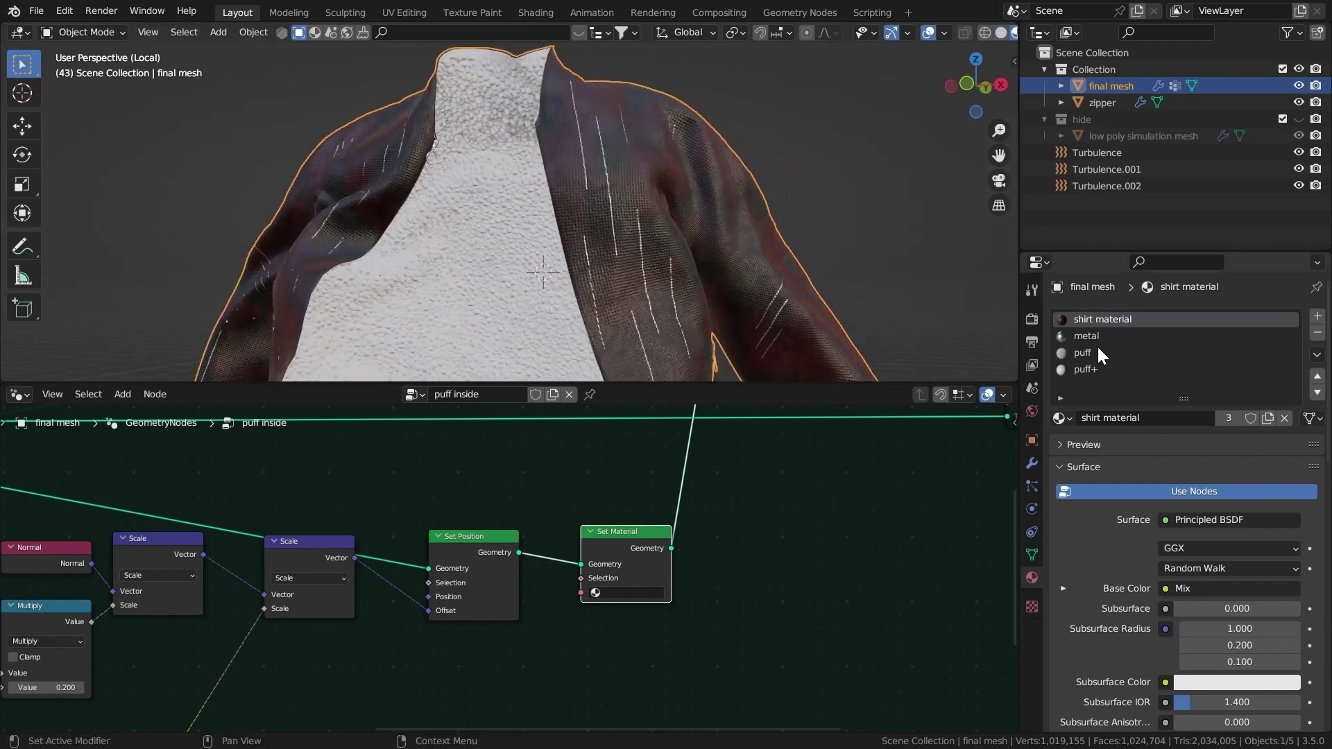
pyautogui.scroll(10, 599, 281)
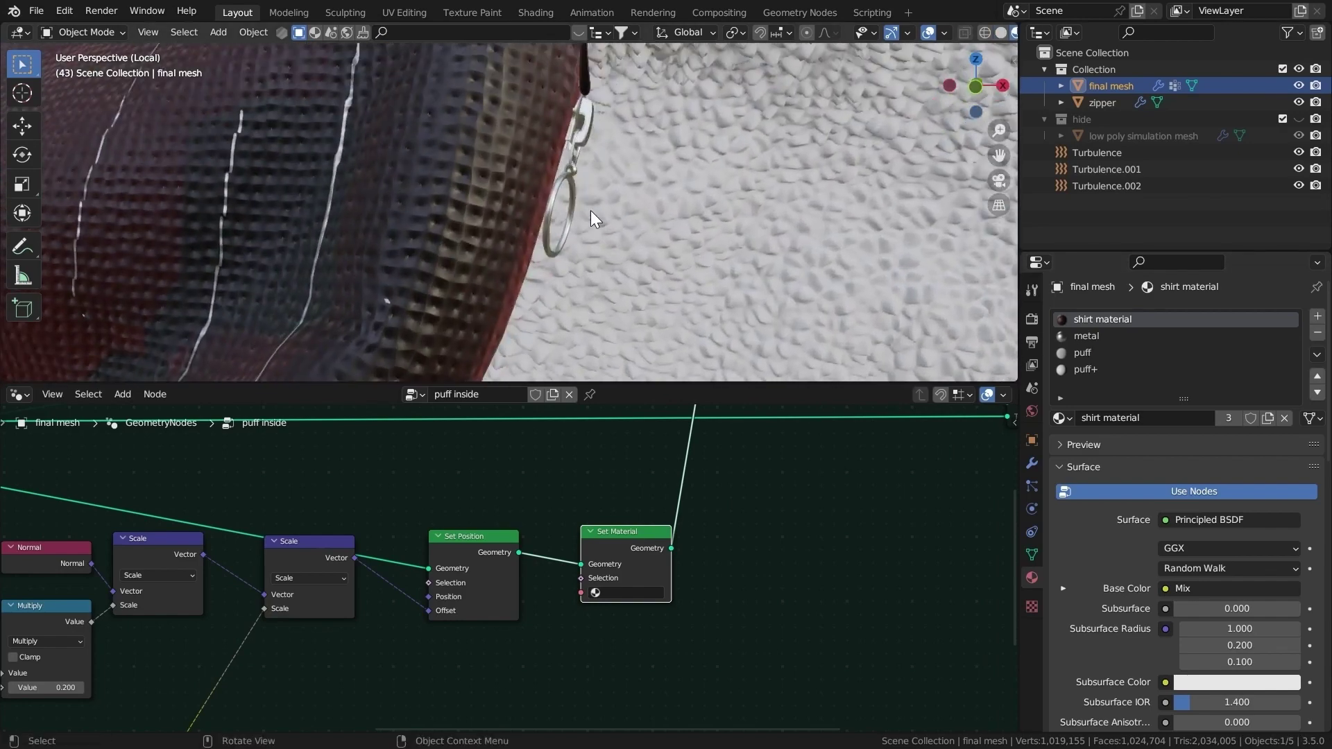
pyautogui.keyDown('ctrl'); pyautogui.moveTo(659, 150); pyautogui.dragTo(676, 332, button='middle'); pyautogui.keyUp('ctrl')
pyautogui.keyDown('shift'); pyautogui.moveTo(676, 333); pyautogui.dragTo(589, 201, button='middle'); pyautogui.keyUp('shift')
pyautogui.moveTo(589, 201)
pyautogui.keyDown('ctrl'); pyautogui.mouseDown(button='middle')
pyautogui.moveTo(599, 161)
pyautogui.moveTo(625, 213)
pyautogui.moveTo(615, 199)
pyautogui.mouseUp(button='middle'); pyautogui.keyUp('ctrl')
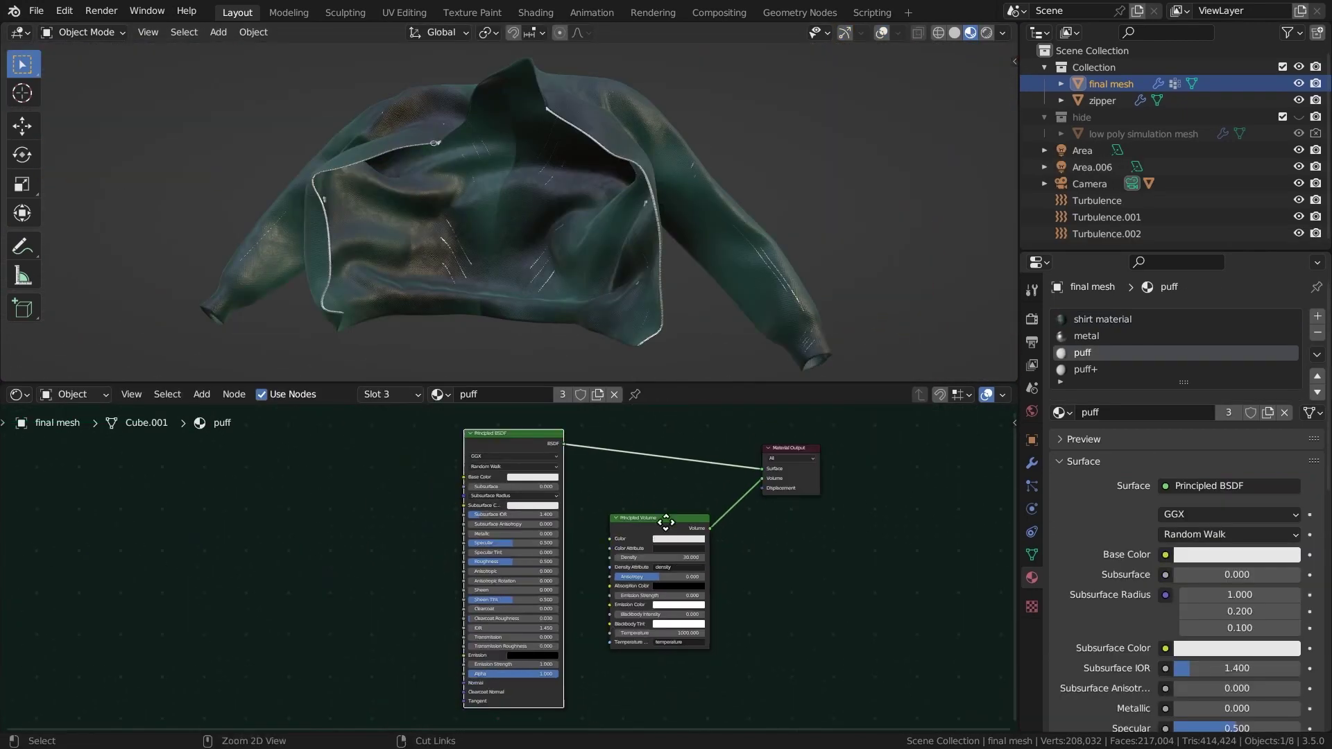
# Maximize the puff material's node tree to examine its Principled BSDF and Principled Volume nodes.
pyautogui.hotkey('ctrl', 'space')
pyautogui.moveTo(678, 226); pyautogui.dragTo(695, 205)
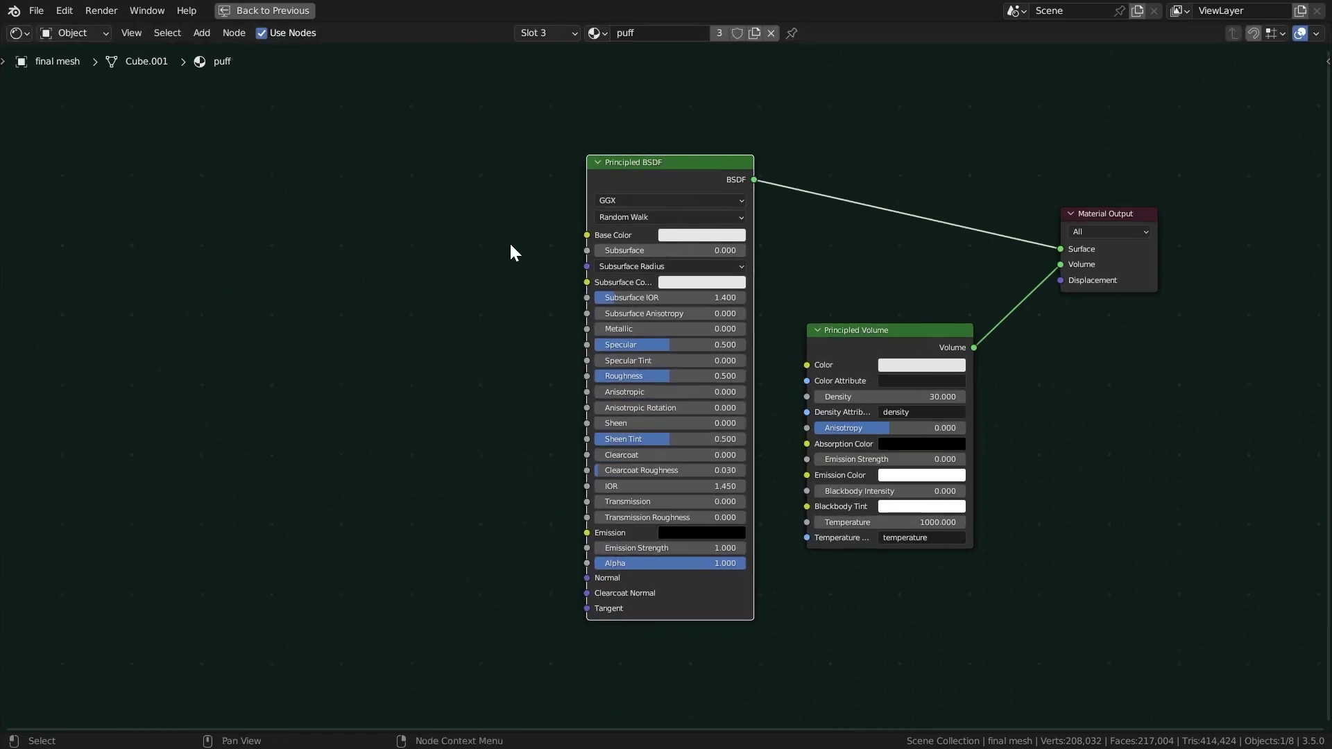
# Set the puff shader's Alpha to 0.496, Transmission 0.340, Transmission Roughness 1.000, Specular 0.214, Roughness 0.802 and Sheen 0.771.
pyautogui.scroll(2, 730, 431)
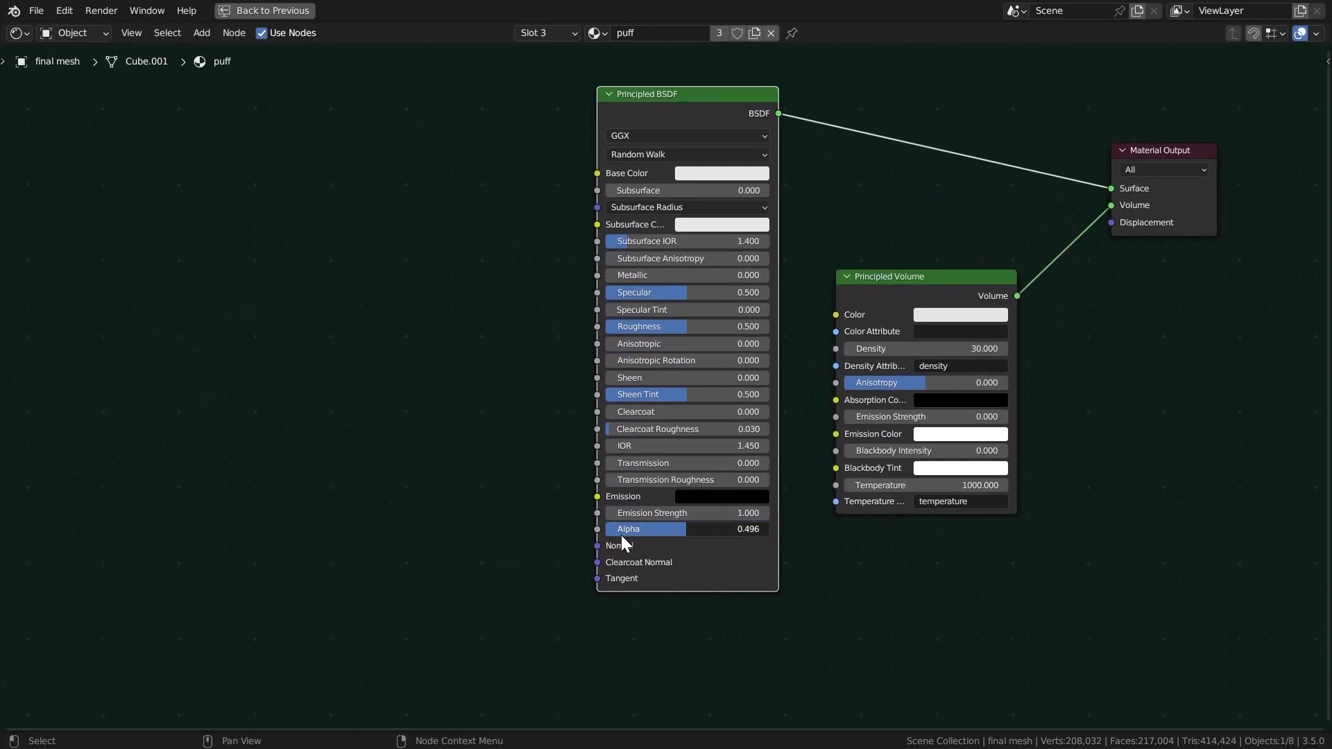
pyautogui.moveTo(628, 461); pyautogui.dragTo(692, 459)
pyautogui.moveTo(805, 474); pyautogui.dragTo(843, 472)
pyautogui.moveTo(685, 312); pyautogui.dragTo(699, 398, button='middle')
pyautogui.moveTo(654, 379); pyautogui.dragTo(615, 378)
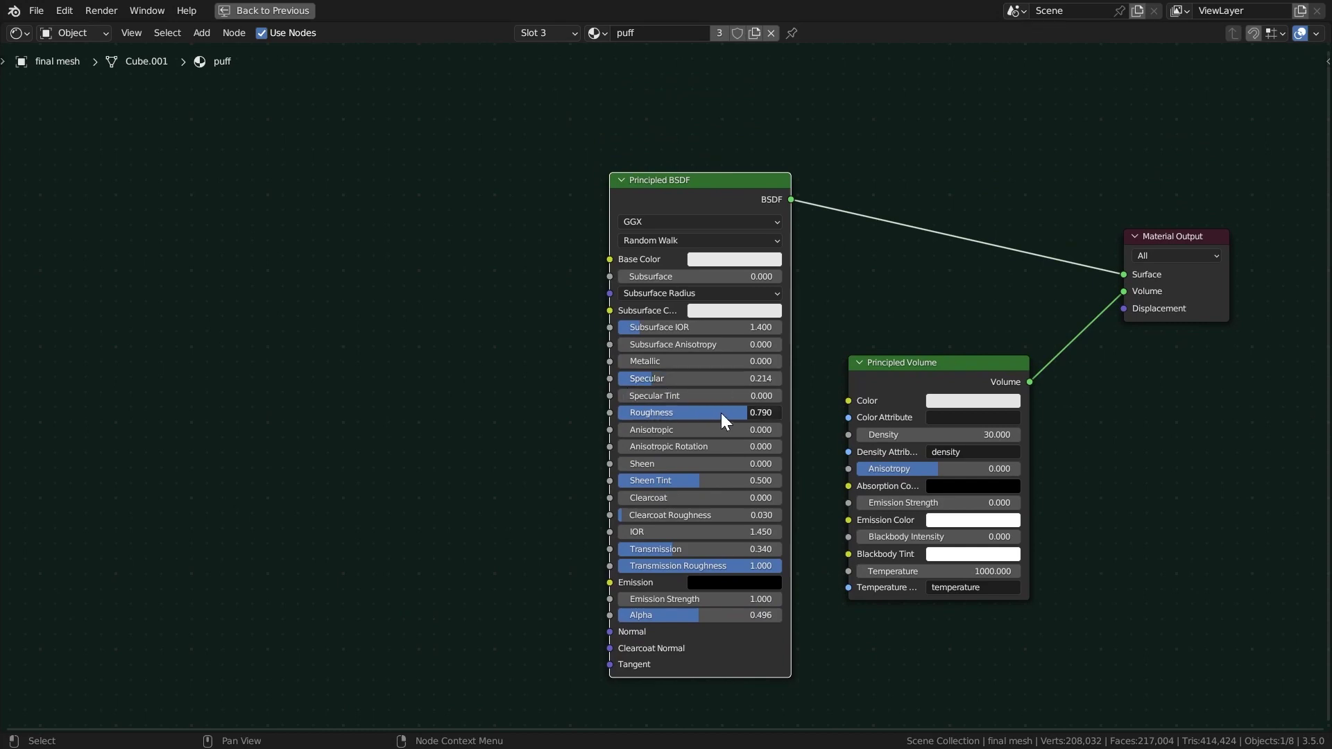
pyautogui.moveTo(682, 258); pyautogui.dragTo(653, 374, button='middle')
pyautogui.scroll(3, 649, 364)
pyautogui.scroll(-5, 639, 346)
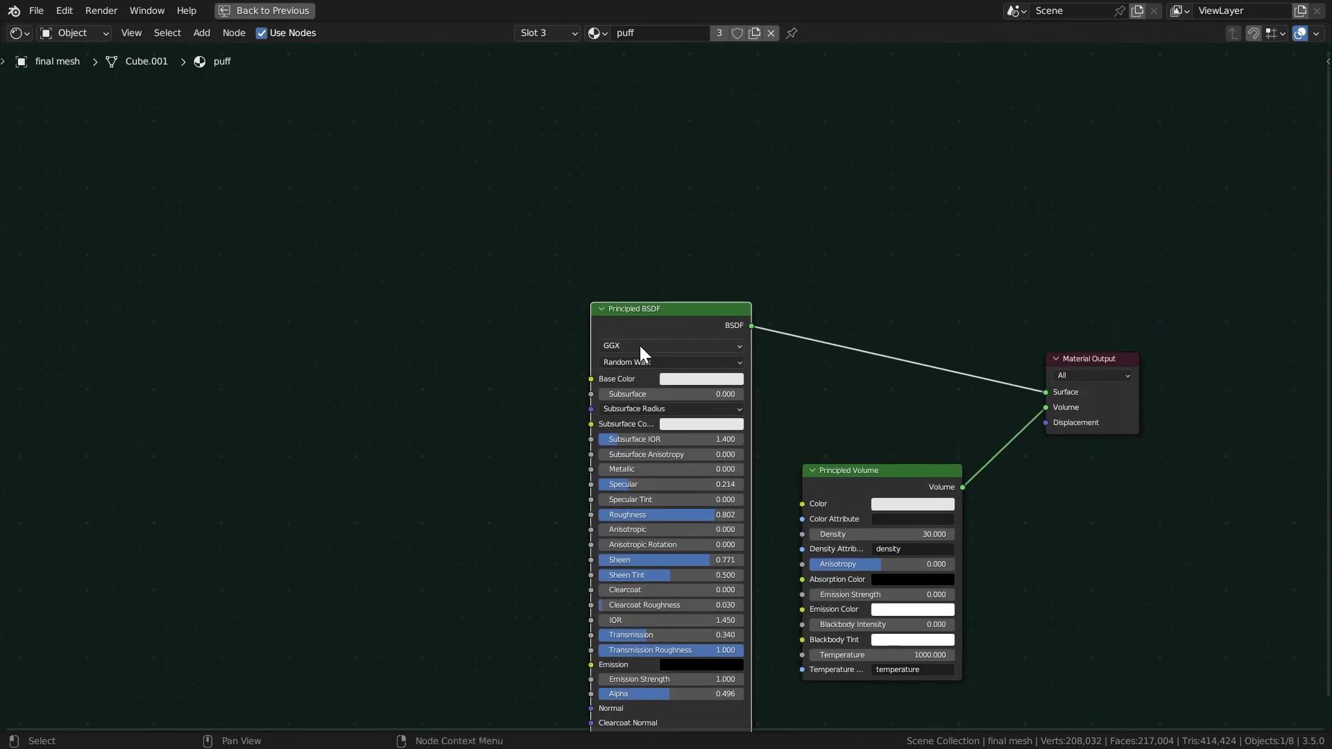
pyautogui.hotkey('ctrl', 'space')
# Display the puff+ material's node tree and examine its Principled BSDF.
pyautogui.click(1086, 370)
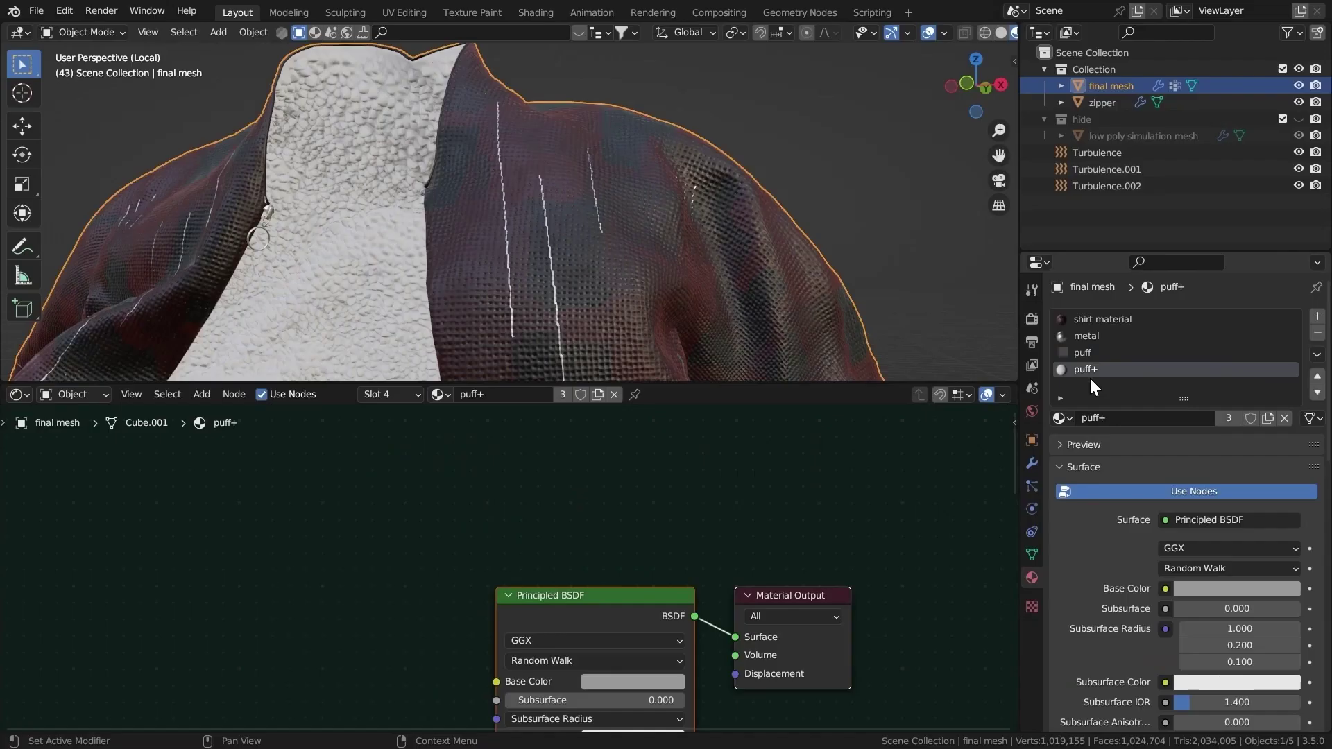
pyautogui.moveTo(762, 623); pyautogui.dragTo(784, 522, button='middle')
pyautogui.moveTo(658, 270); pyautogui.dragTo(720, 173, button='middle')
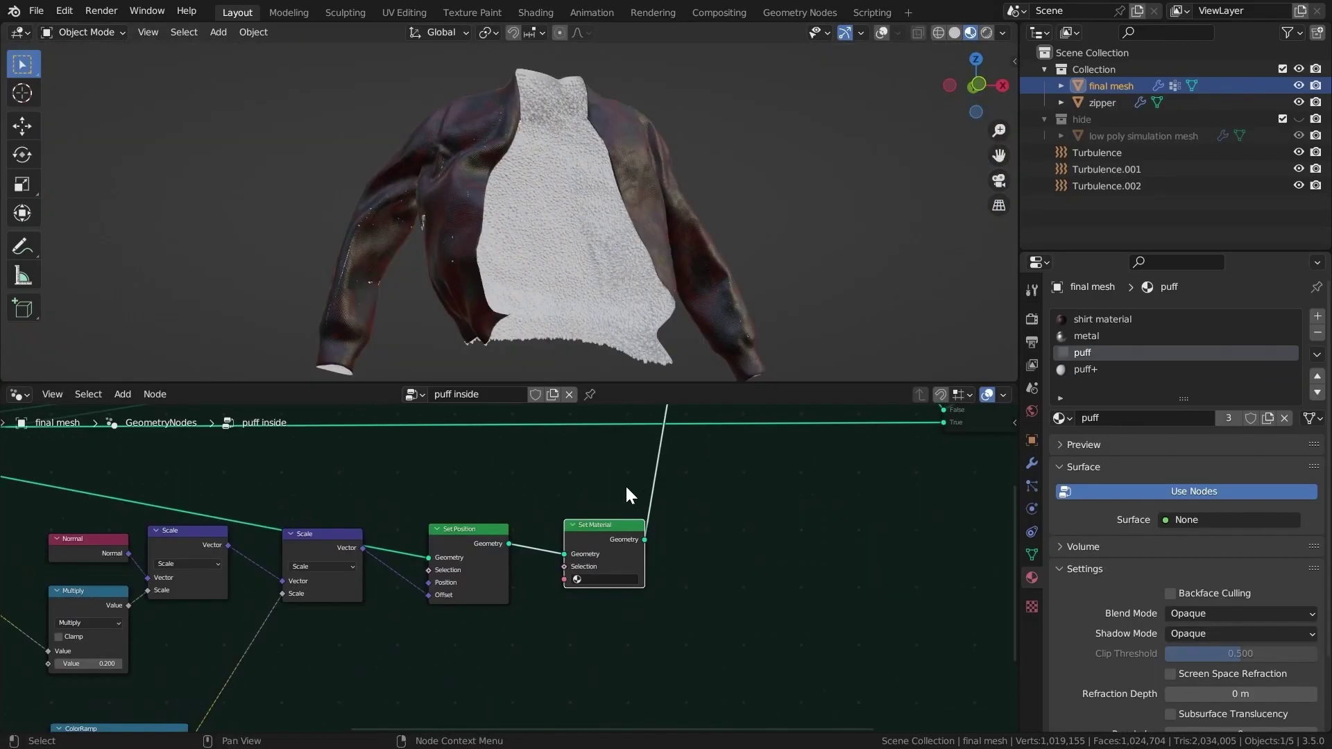
# Assign the puff material to the Set Material node that follows Set Position.
pyautogui.scroll(2, 627, 527)
pyautogui.click(641, 594)
pyautogui.write('puf')
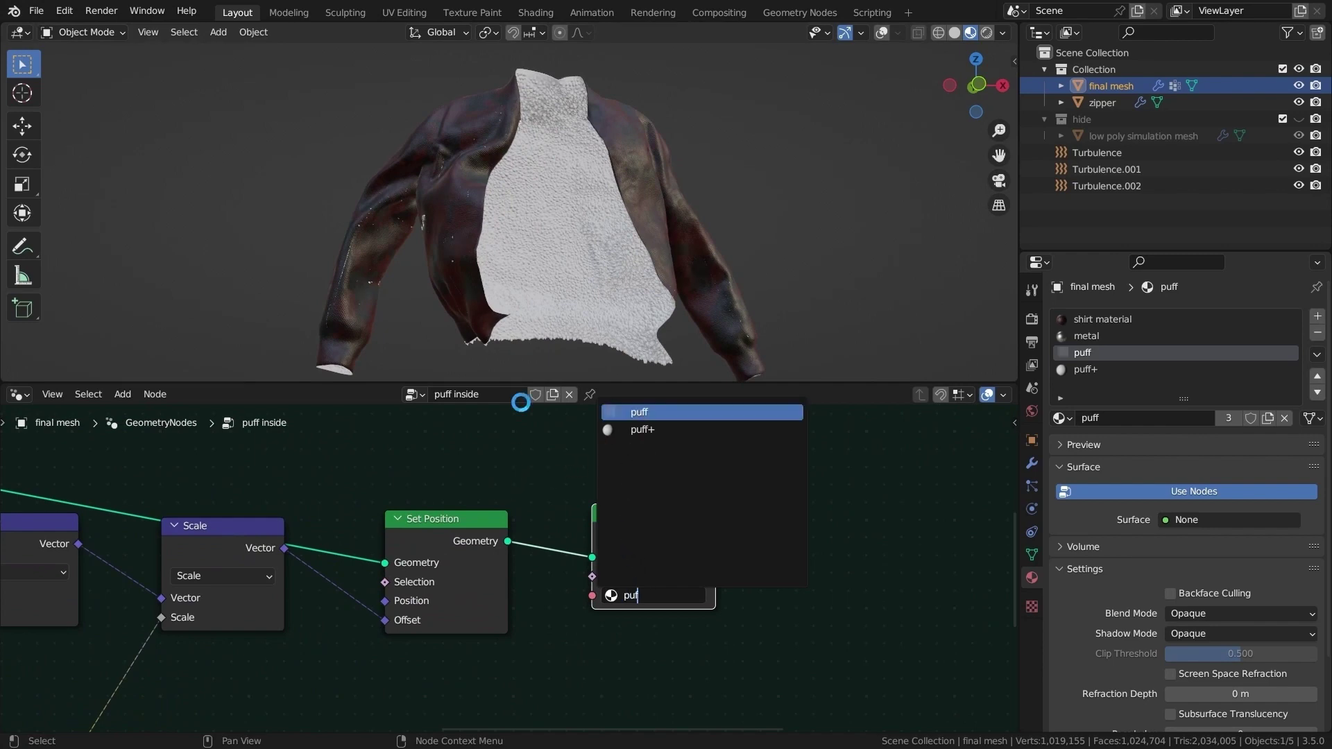
pyautogui.press('Return')
# Add a second Set Material node using puff+ between the Separate Geometry output and Join Geometry.
pyautogui.moveTo(422, 480); pyautogui.dragTo(657, 554, button='middle')
pyautogui.scroll(-2, 652, 553)
pyautogui.moveTo(93, 534); pyautogui.dragTo(322, 528, button='middle')
pyautogui.moveTo(166, 492); pyautogui.dragTo(729, 499)
pyautogui.write('set')
pyautogui.click(804, 563)
pyautogui.click(881, 517)
pyautogui.moveTo(854, 535); pyautogui.dragTo(769, 529, button='middle')
pyautogui.click(718, 539)
pyautogui.click(742, 579)
pyautogui.moveTo(789, 476); pyautogui.dragTo(701, 602, button='middle')
pyautogui.moveTo(680, 623); pyautogui.dragTo(678, 628)
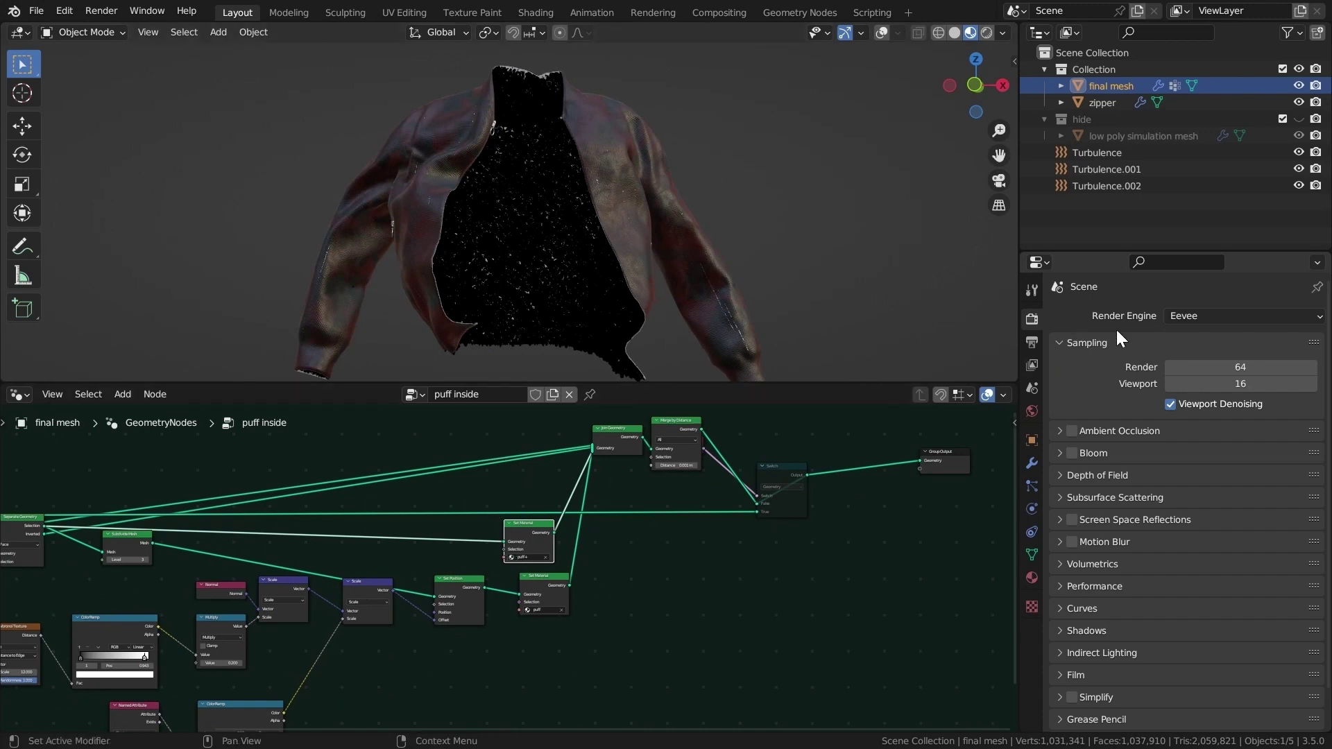
# Switch the render engine to Cycles with GPU Compute and set the render Max Samples to 200.
pyautogui.click(1180, 316)
pyautogui.click(1186, 372)
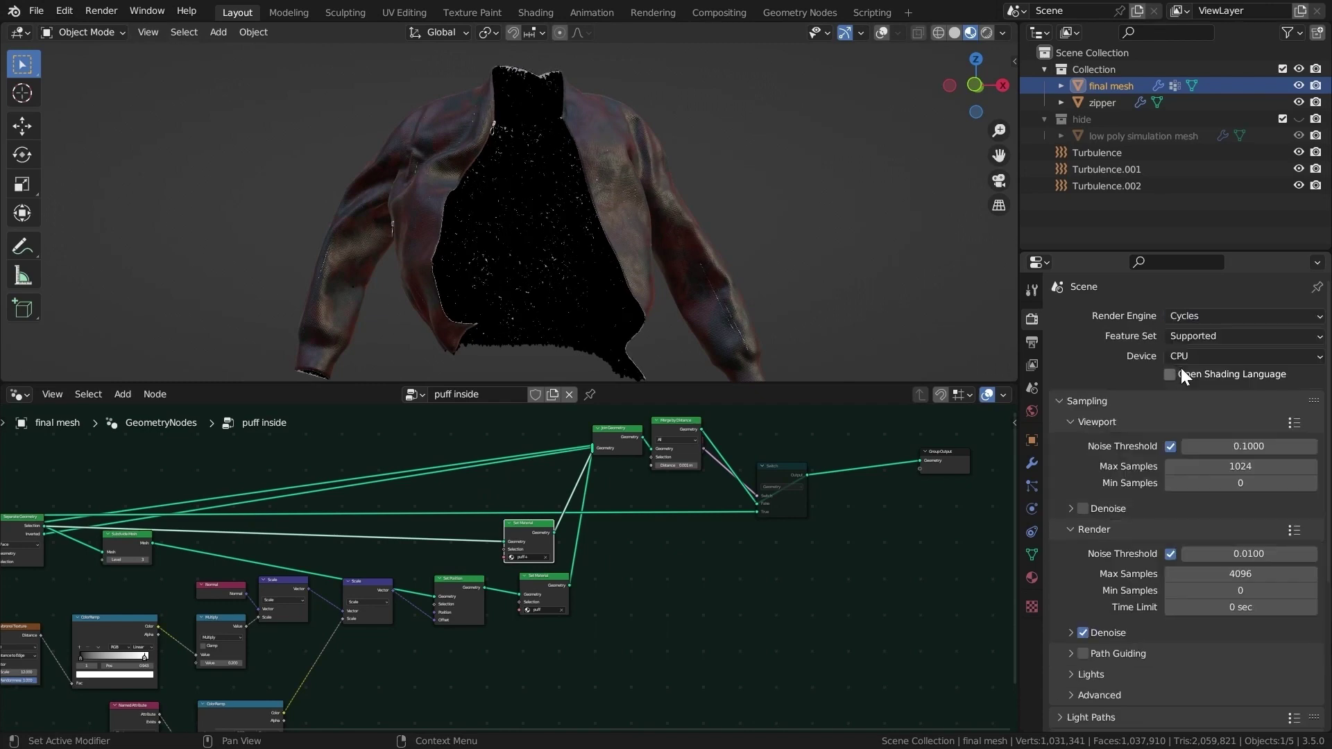
pyautogui.click(1189, 356)
pyautogui.click(1193, 393)
pyautogui.click(1221, 429)
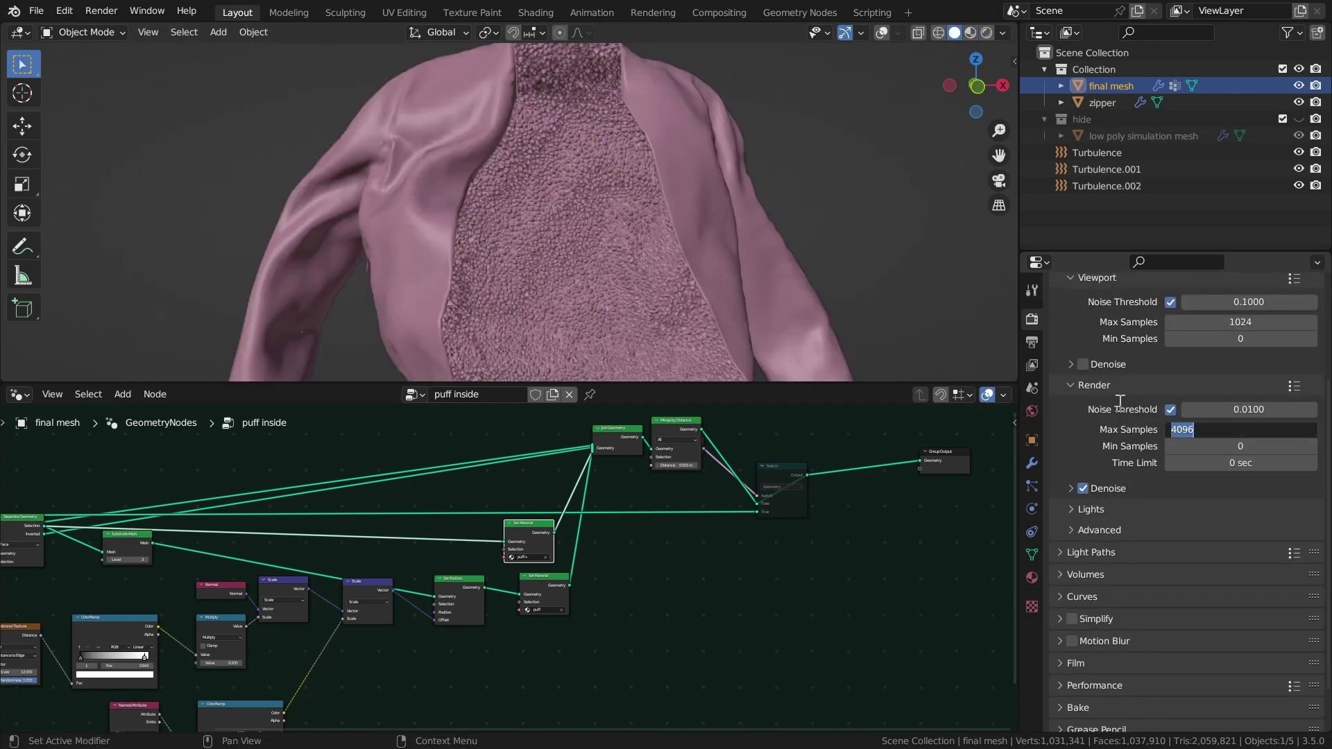
pyautogui.write('200')
pyautogui.press('Return')
# Set the Volume light-path bounces to 3.
pyautogui.scroll(-2, 1068, 440)
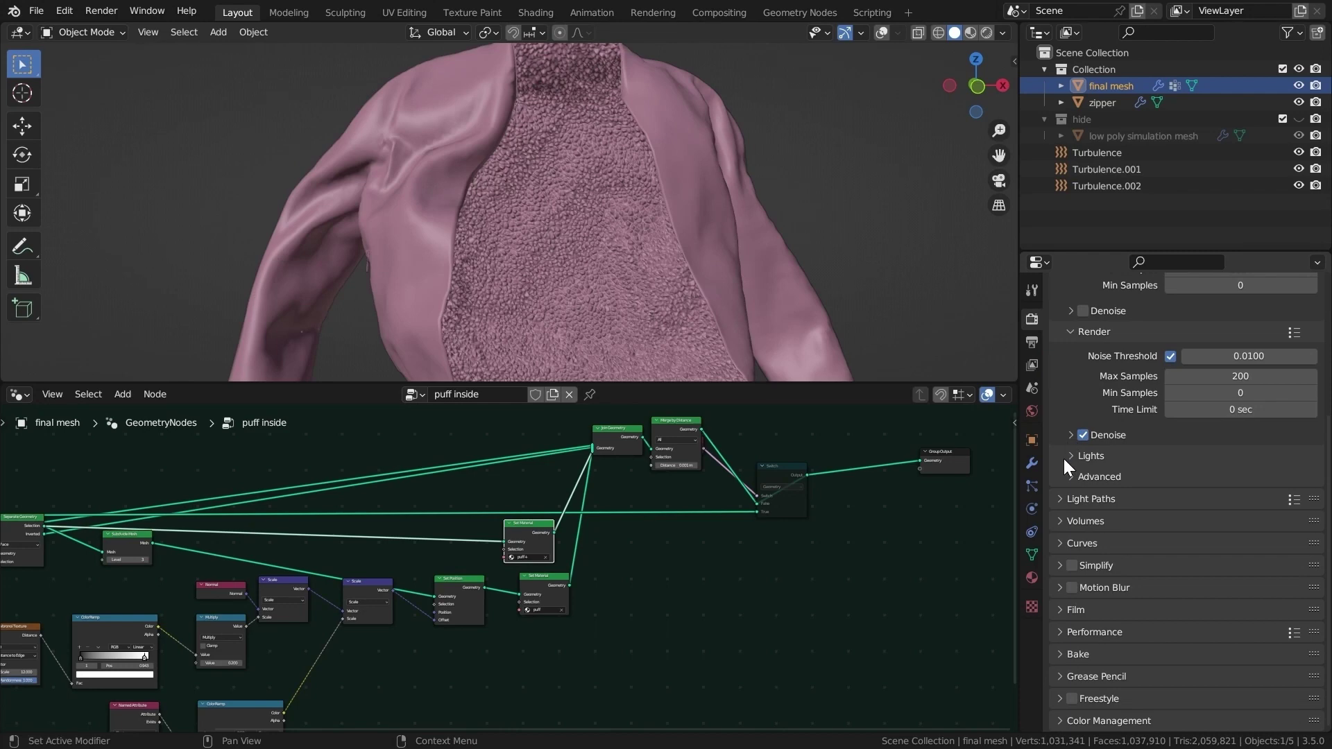
pyautogui.click(1065, 499)
pyautogui.scroll(-4, 1081, 493)
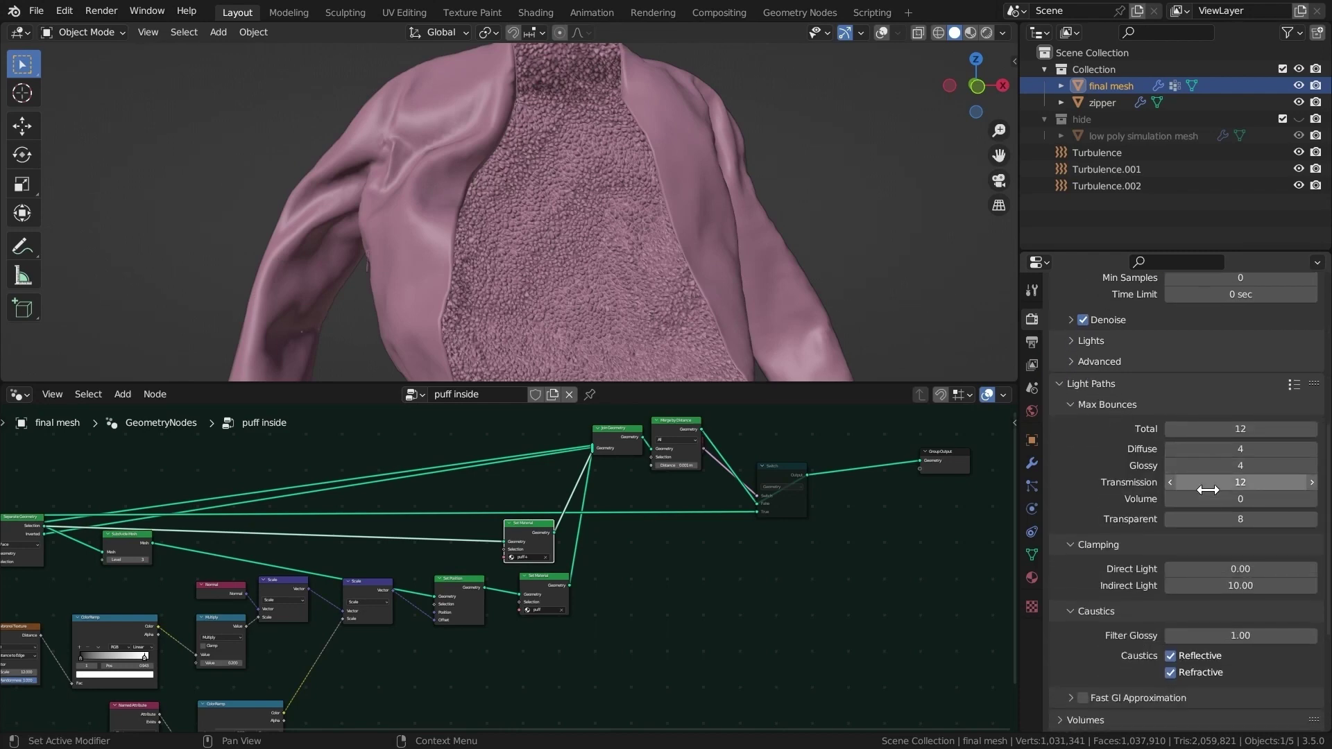
pyautogui.click(1181, 498)
pyautogui.write('3')
pyautogui.press('Return')
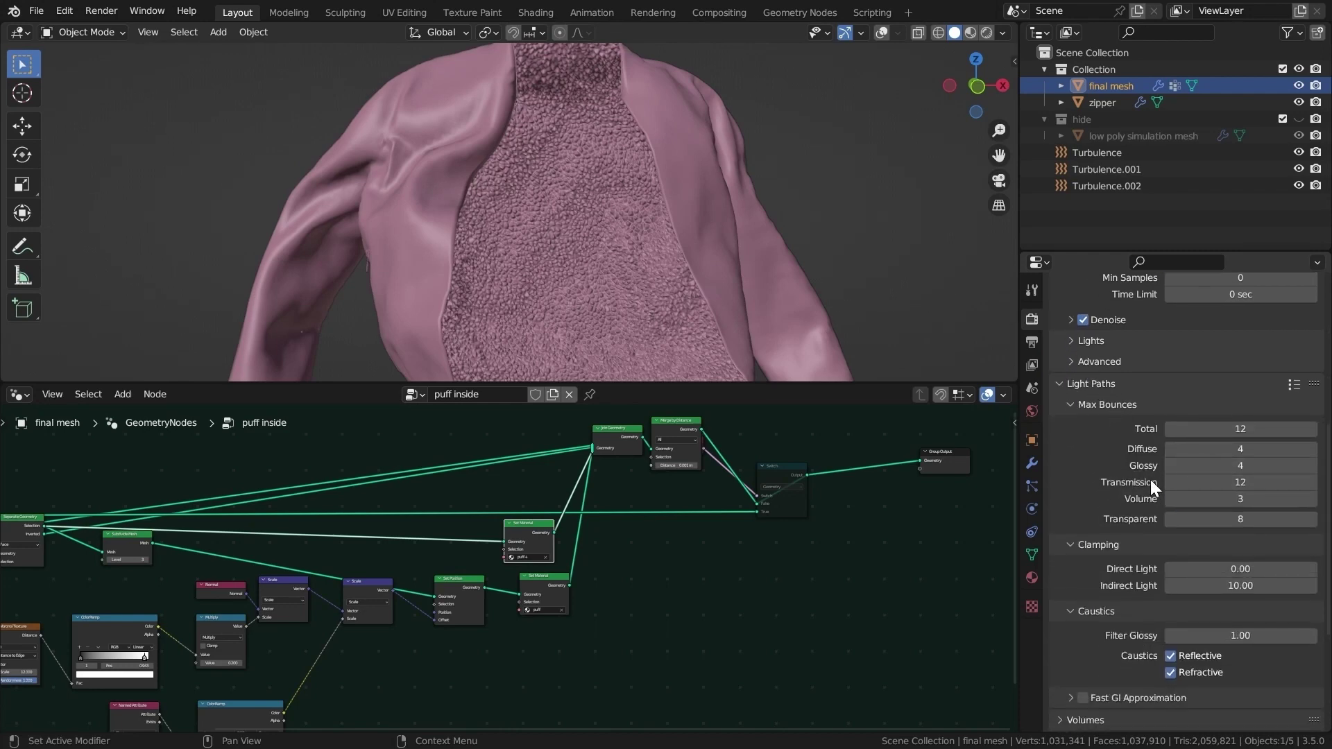
# Preview the jacket full-screen with rendered shading, and return to solid shading in the normal layout.
pyautogui.press('z')
pyautogui.click(765, 183)
pyautogui.hotkey('ctrl', 'space')
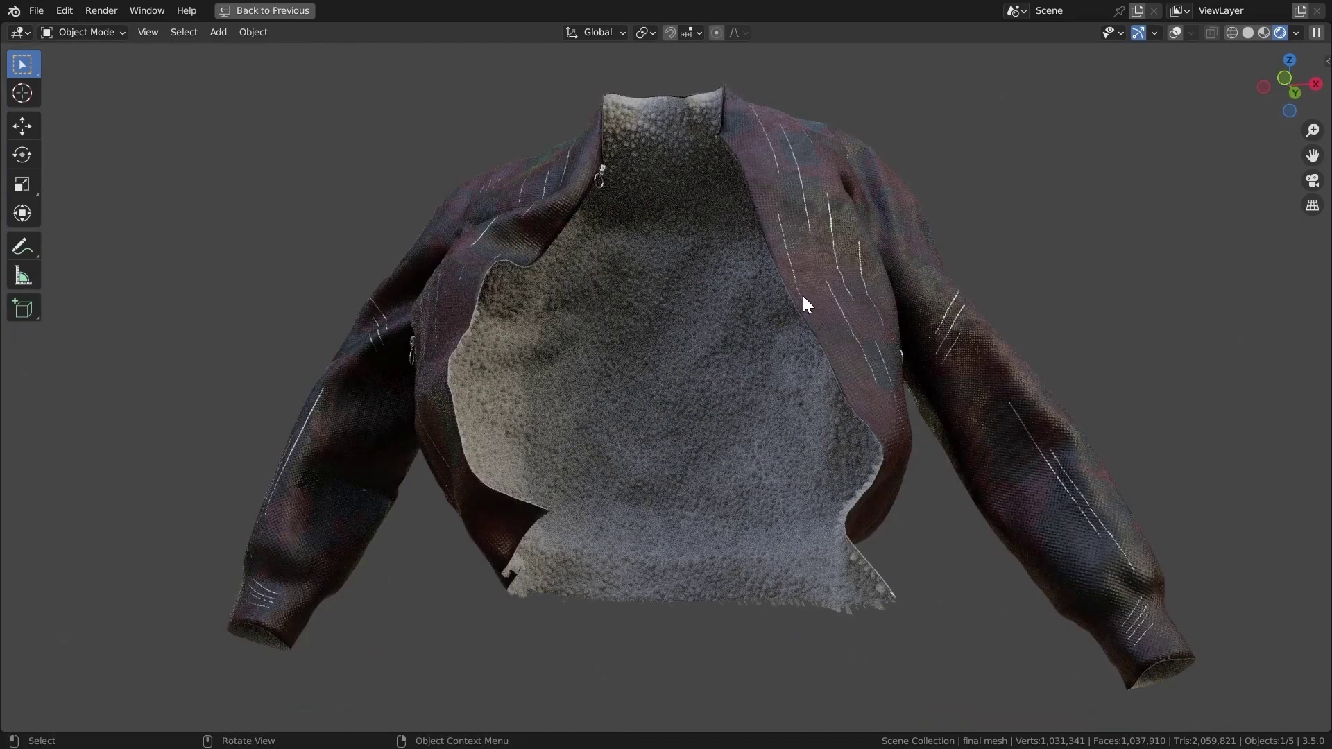
pyautogui.press('z')
pyautogui.click(808, 274)
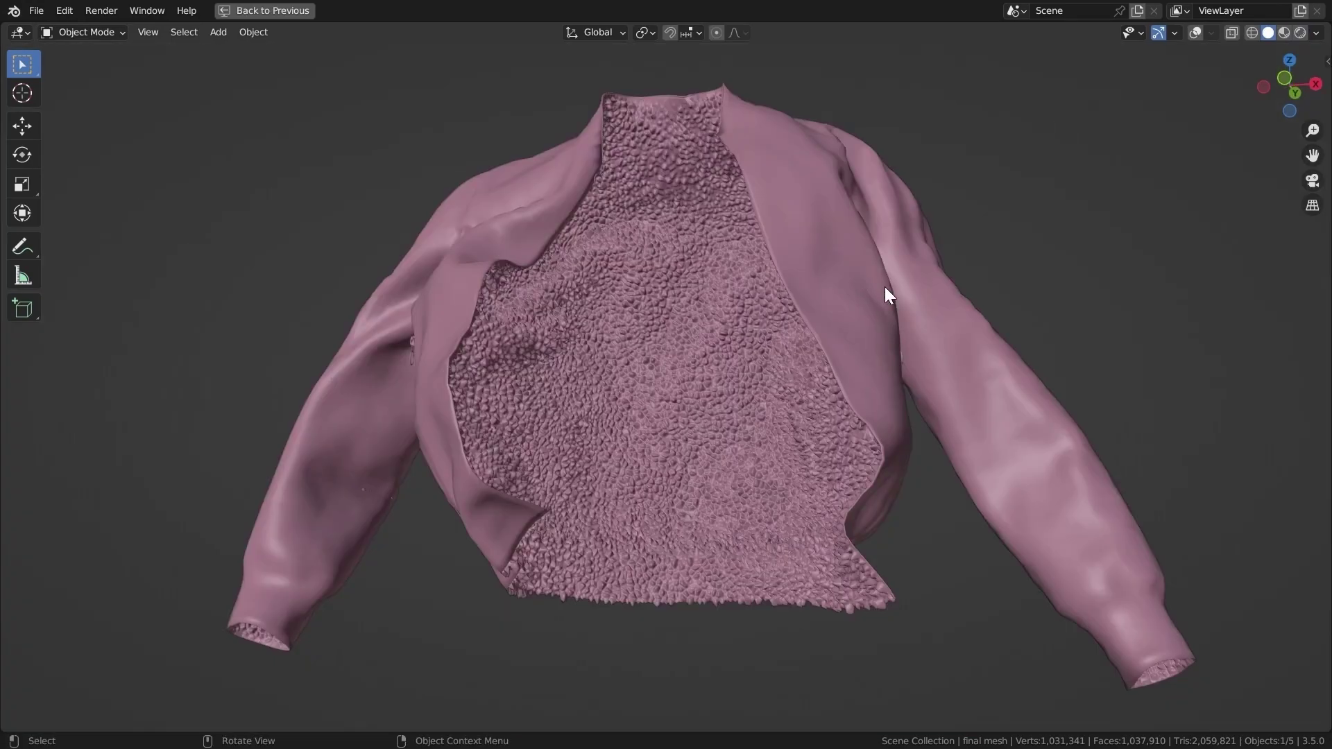
pyautogui.hotkey('ctrl', 'space')
# Unmute the Switch node ahead of the Group Output in the puff inside tree and save the file.
pyautogui.click(705, 570)
pyautogui.moveTo(709, 575); pyautogui.dragTo(691, 540, button='middle')
pyautogui.press('m')
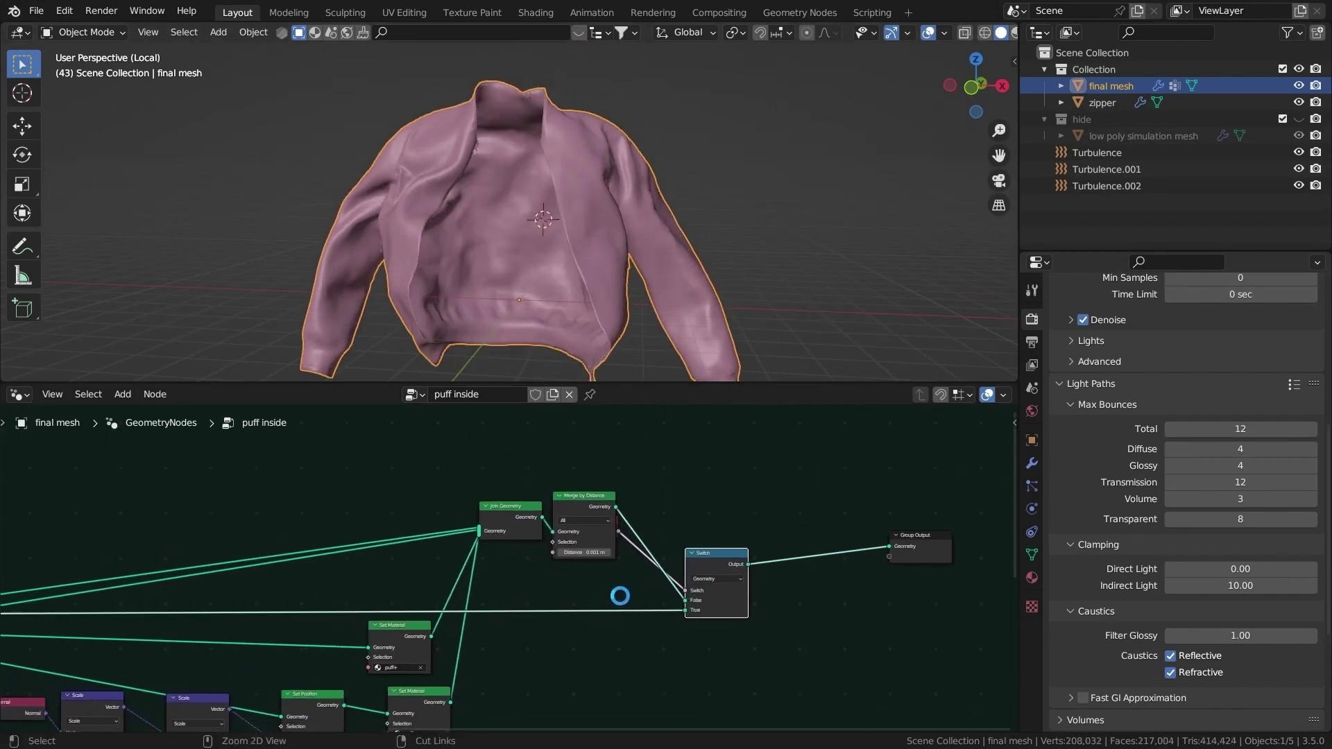
pyautogui.hotkey('ctrl', 's')
pyautogui.moveTo(576, 580); pyautogui.dragTo(722, 491, button='middle')
pyautogui.moveTo(609, 621); pyautogui.dragTo(770, 546, button='middle')
pyautogui.scroll(3, 673, 552)
# Add a Geometry Nodes modifier with a new node tree to the zipper, after its SurfaceDeform modifier.
pyautogui.click(1102, 102)
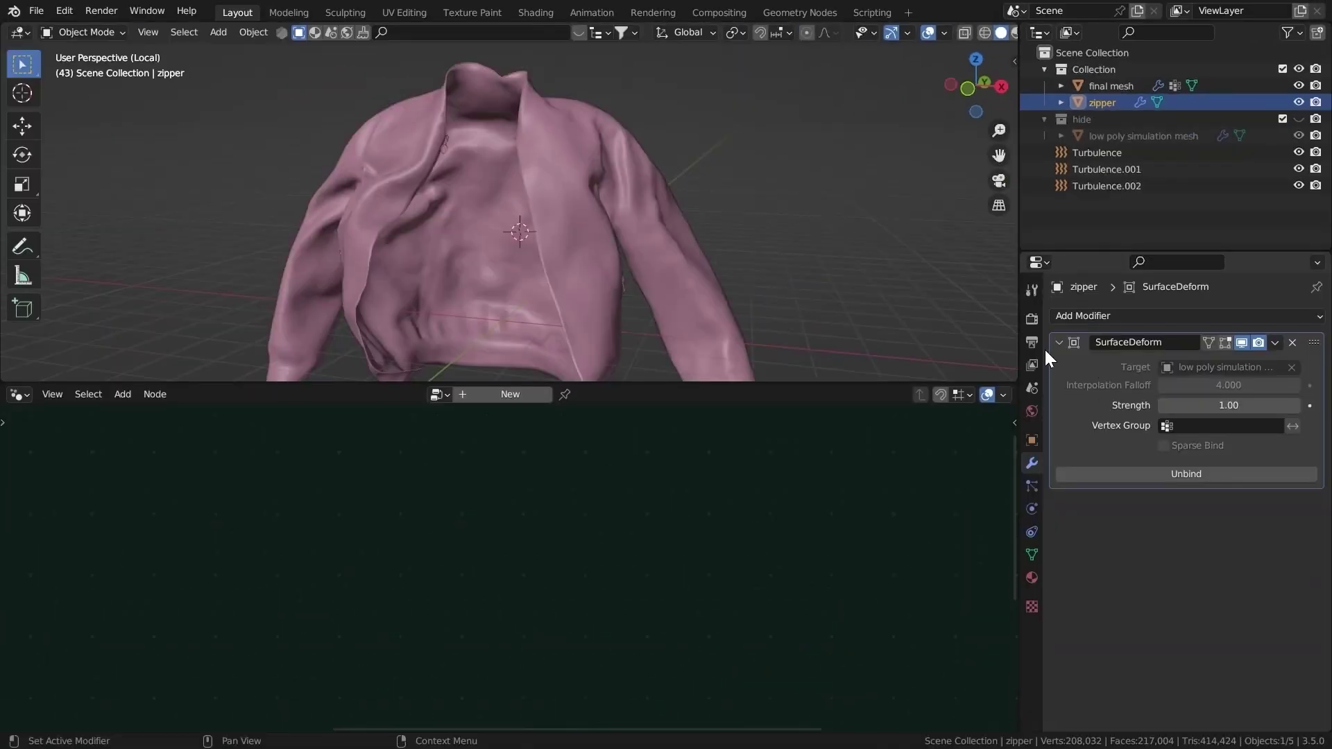
pyautogui.click(1059, 342)
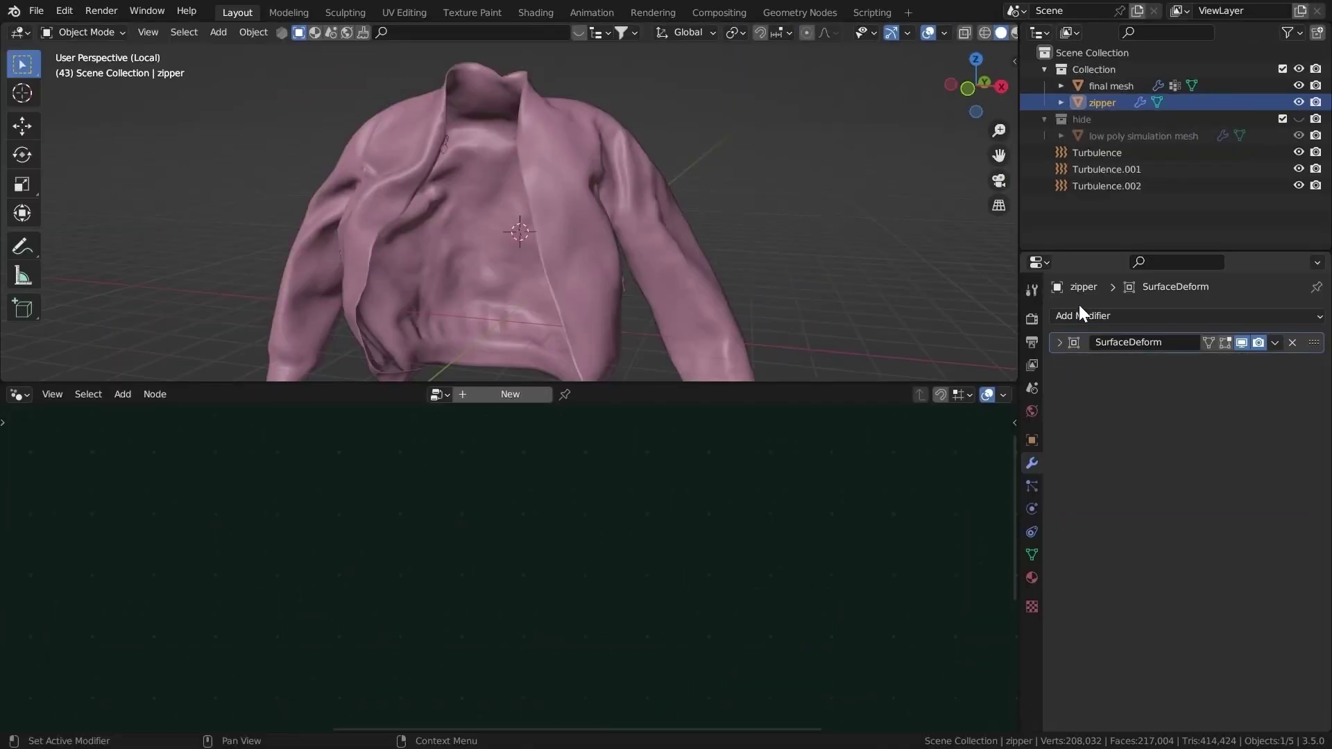
pyautogui.click(1082, 316)
pyautogui.click(1037, 487)
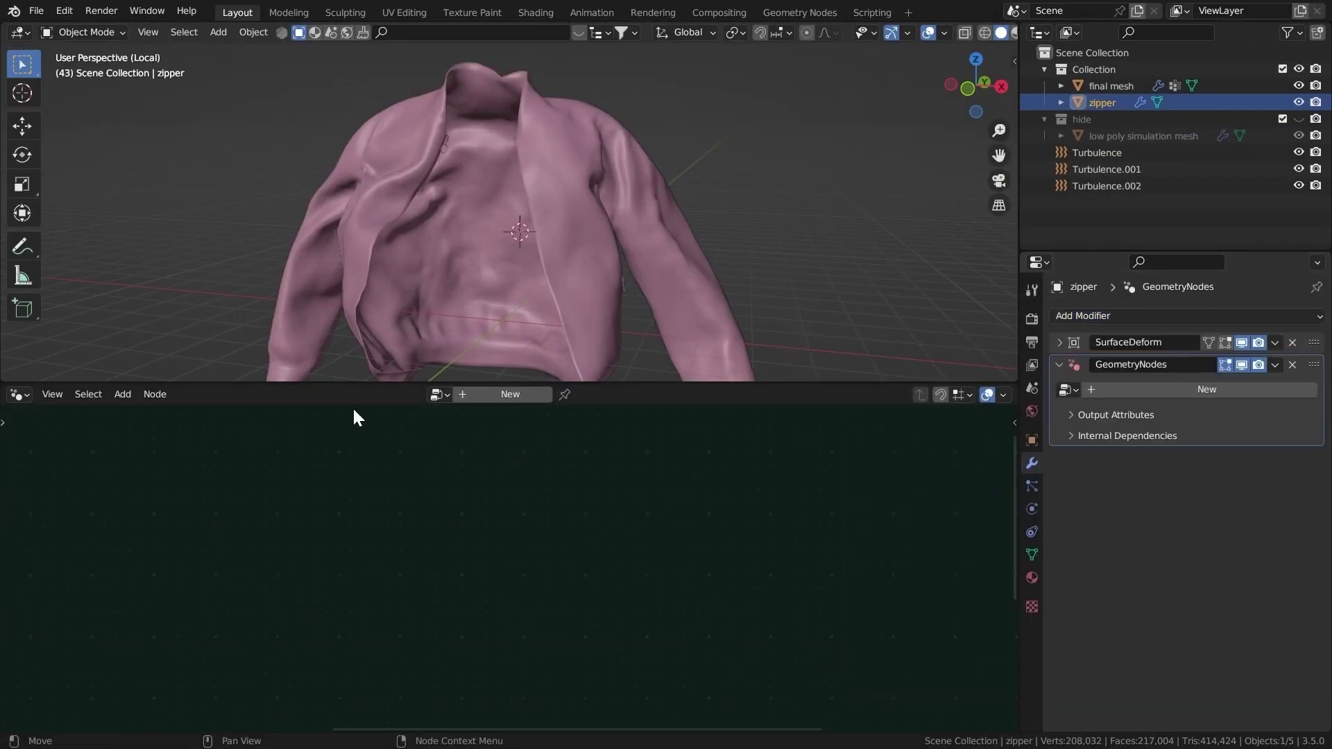
pyautogui.click(534, 396)
# Insert a Scale Elements node between Group Input and Group Output and set its Scale to 0.890.
pyautogui.hotkey('shift', 'a')
pyautogui.click(498, 423)
pyautogui.write('scale')
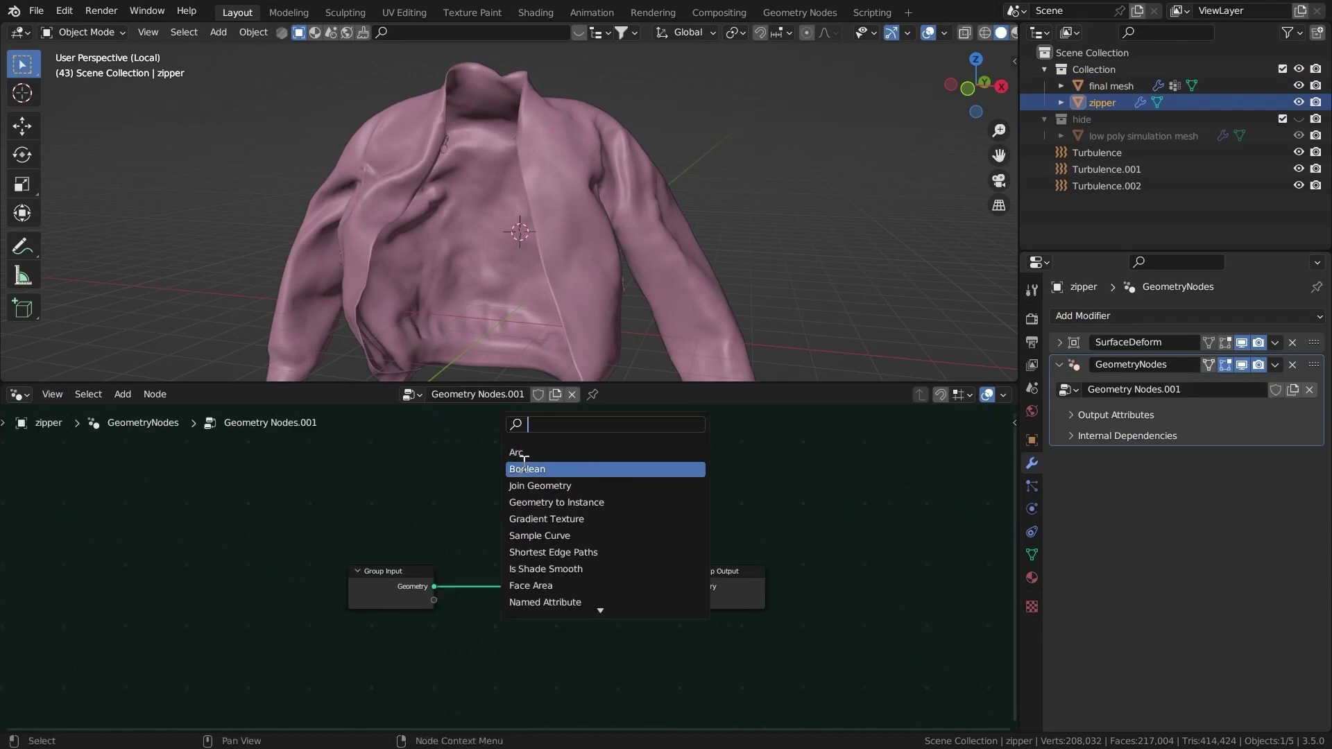
pyautogui.press('Return')
pyautogui.click(534, 613)
pyautogui.keyDown('shift'); pyautogui.moveTo(544, 664); pyautogui.dragTo(537, 664); pyautogui.keyUp('shift')
pyautogui.moveTo(771, 603); pyautogui.dragTo(593, 600, button='middle')
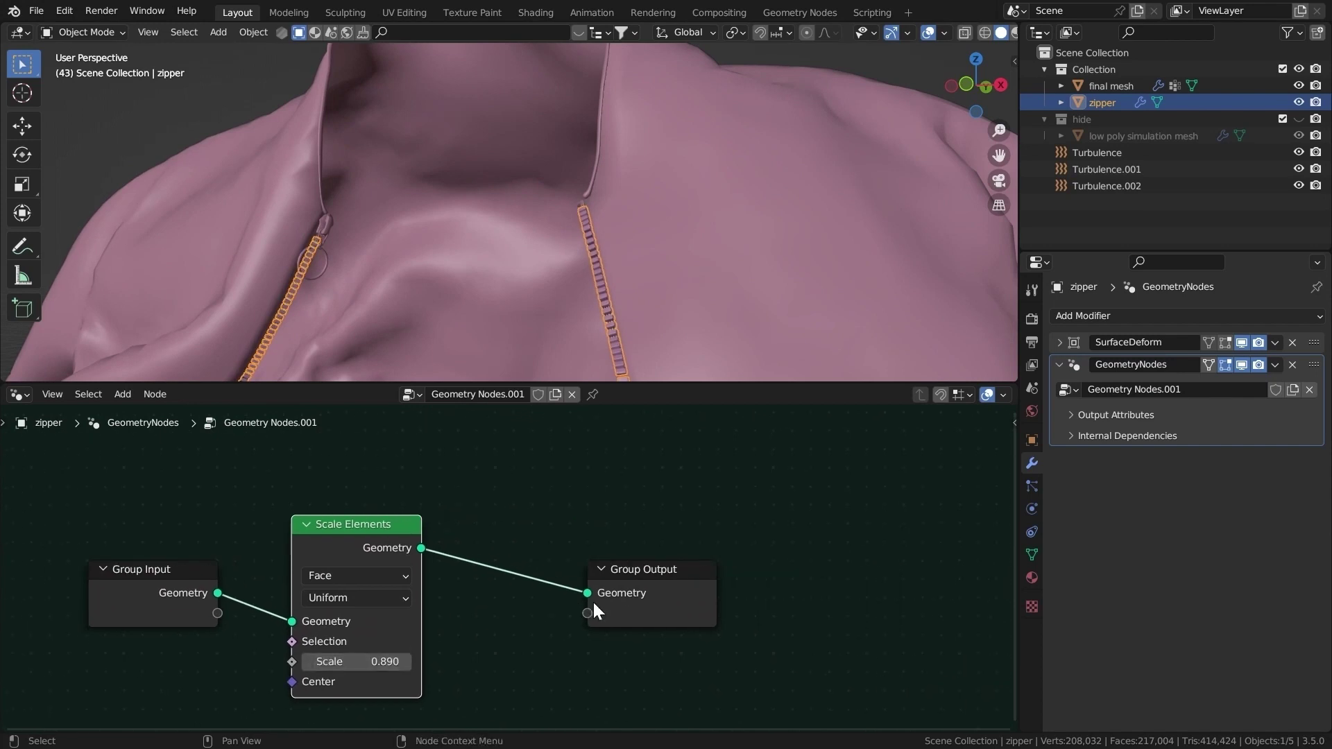
# Duplicate Scale Elements ahead of the Group Output, change the copy to Single Axis and set its Scale to 1.360.
pyautogui.moveTo(594, 600); pyautogui.dragTo(814, 545)
pyautogui.click(394, 529)
pyautogui.hotkey('shift', 'd')
pyautogui.click(614, 491)
pyautogui.click(577, 559)
pyautogui.click(572, 600)
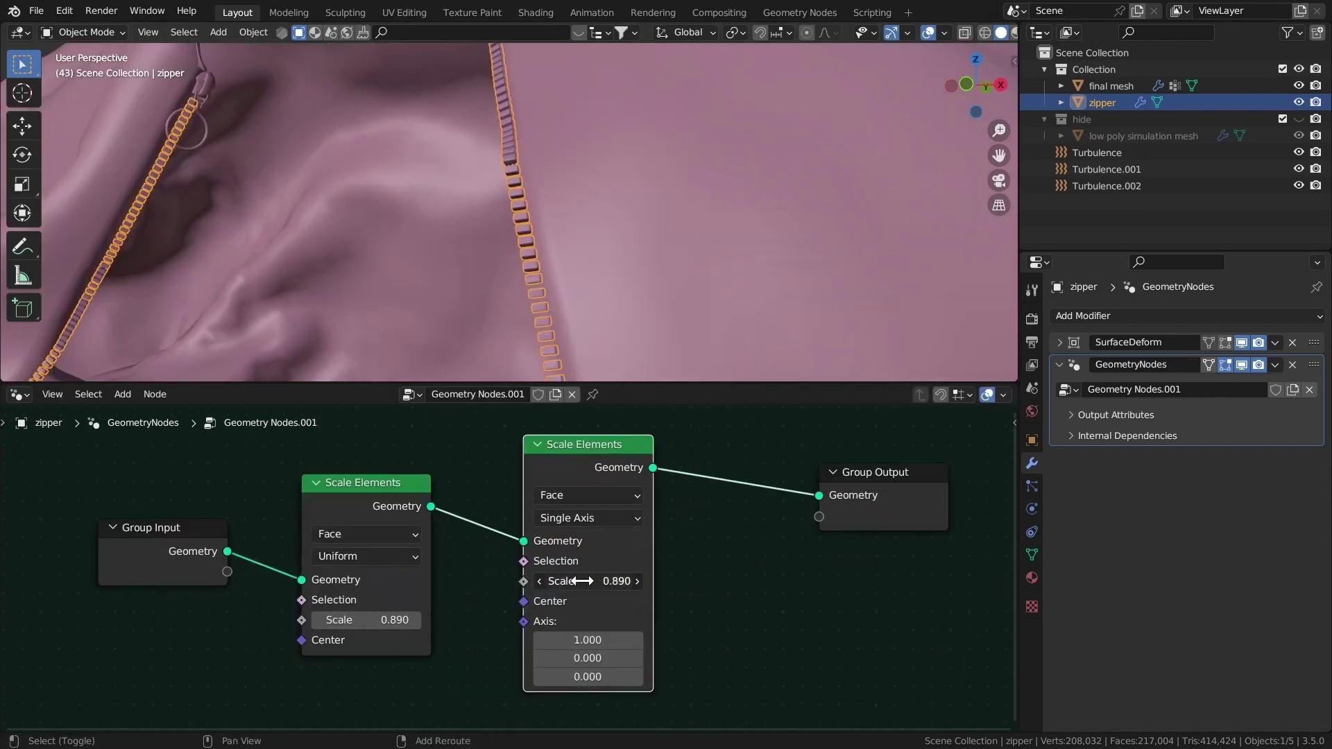
pyautogui.keyDown('shift'); pyautogui.moveTo(581, 580); pyautogui.dragTo(623, 583); pyautogui.keyUp('shift')
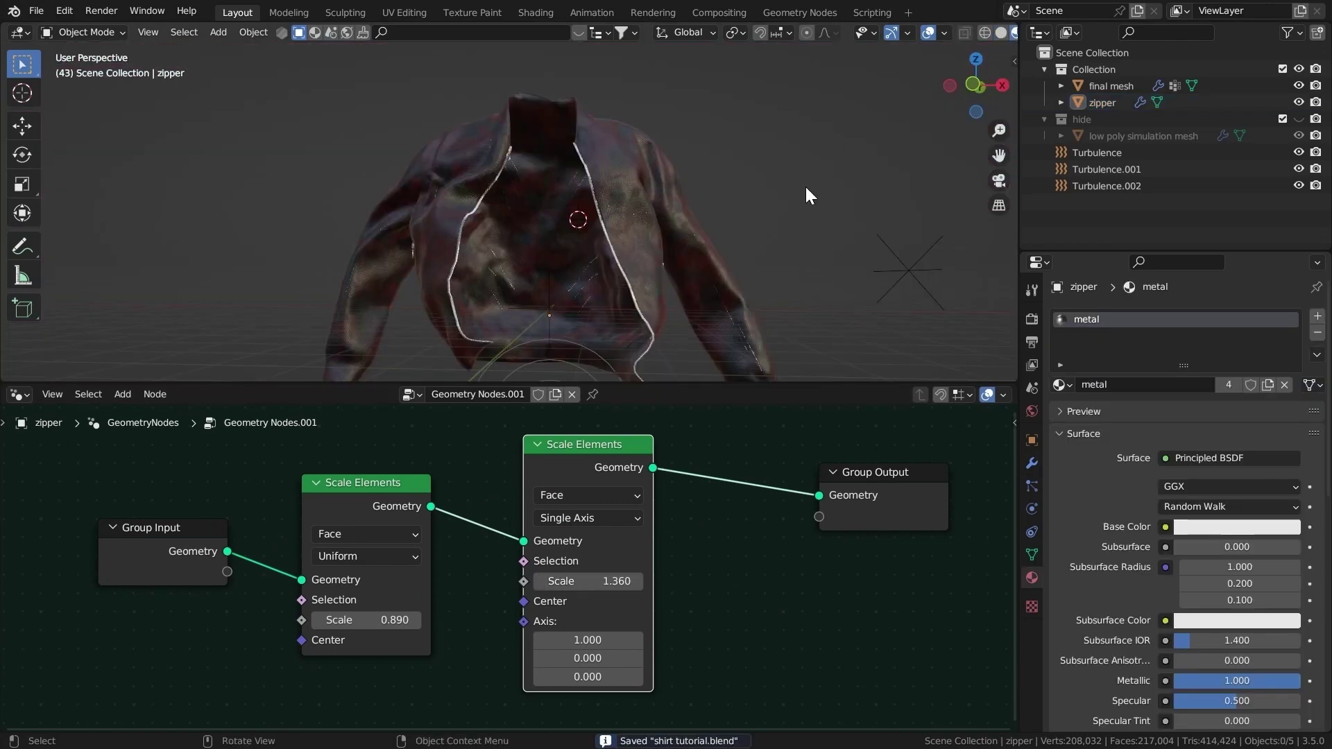
# Add an area light to the scene and rotate it -90° about the X axis.
pyautogui.hotkey('ctrl', 'space')
pyautogui.scroll(-3, 683, 250)
pyautogui.hotkey('shift', 'a')
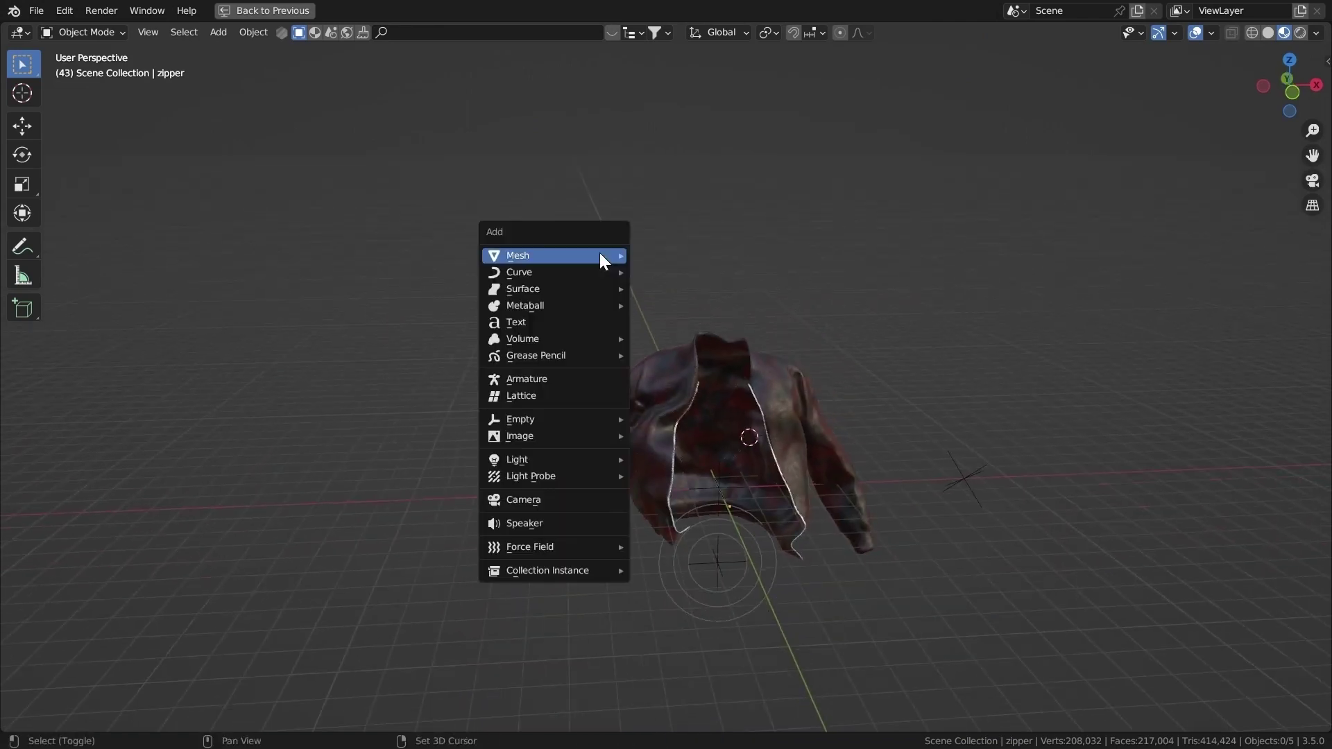
pyautogui.moveTo(596, 459)
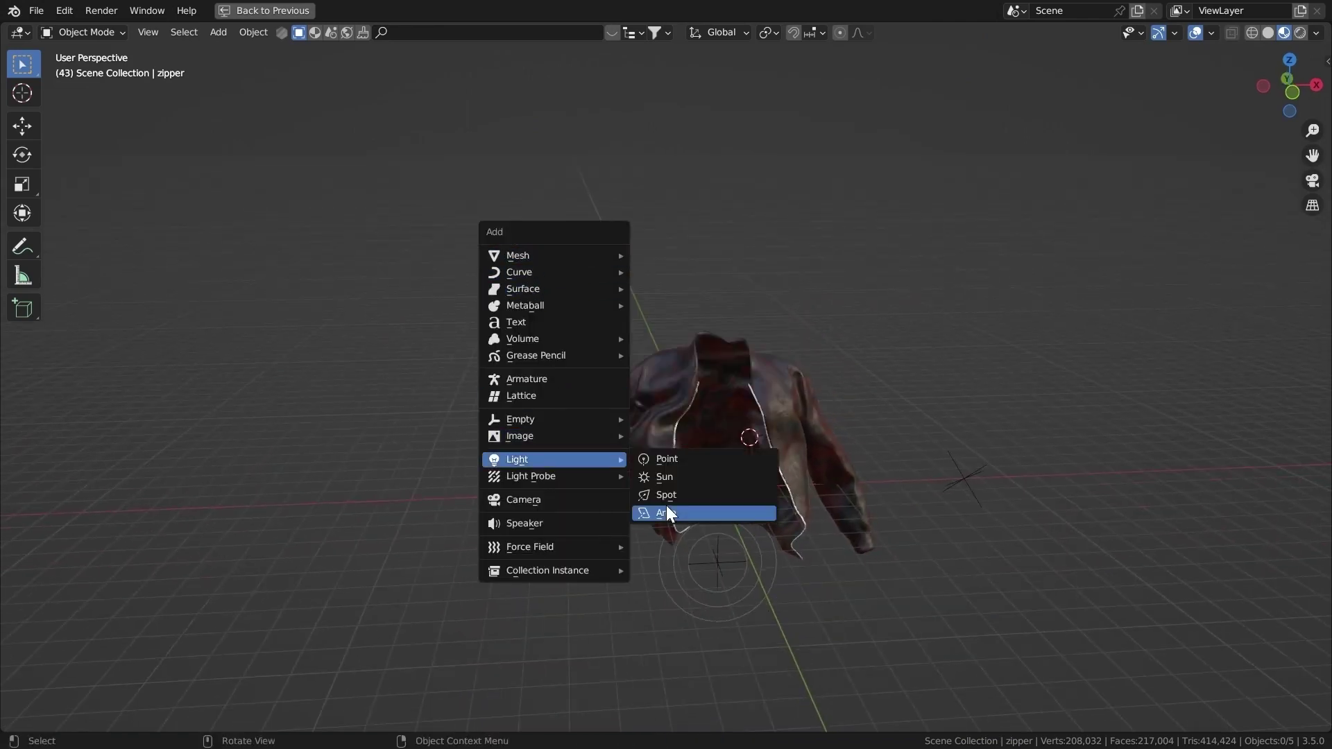
pyautogui.click(666, 512)
pyautogui.moveTo(671, 523); pyautogui.dragTo(714, 336, button='middle')
pyautogui.write('rx90')
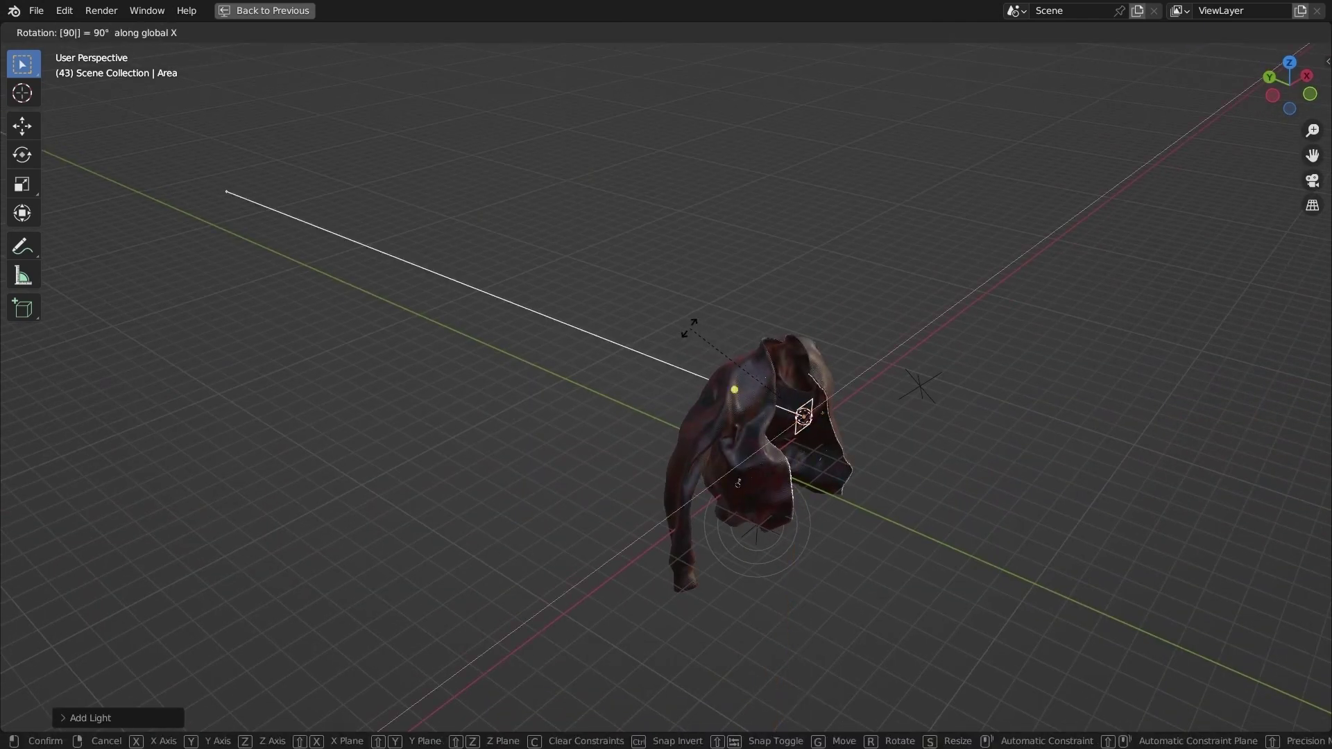
pyautogui.press('-')
pyautogui.press('Return')
# Move the area light behind the jacket and scale it up to a large panel.
pyautogui.press('g')
pyautogui.press('x')
pyautogui.click(553, 286)
pyautogui.press('s')
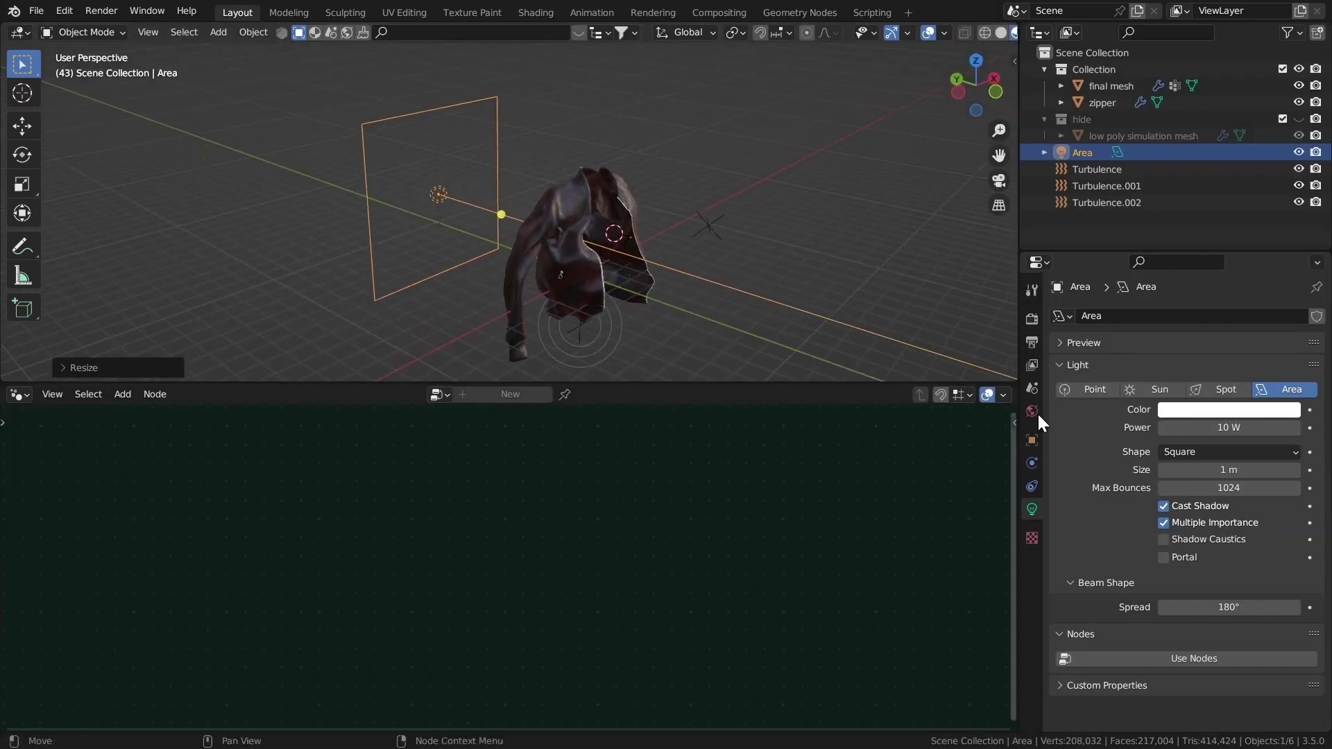
# Set the area light's Power to 3000 W and its Spread to 147°.
pyautogui.click(1228, 427)
pyautogui.write('3000')
pyautogui.press('Return')
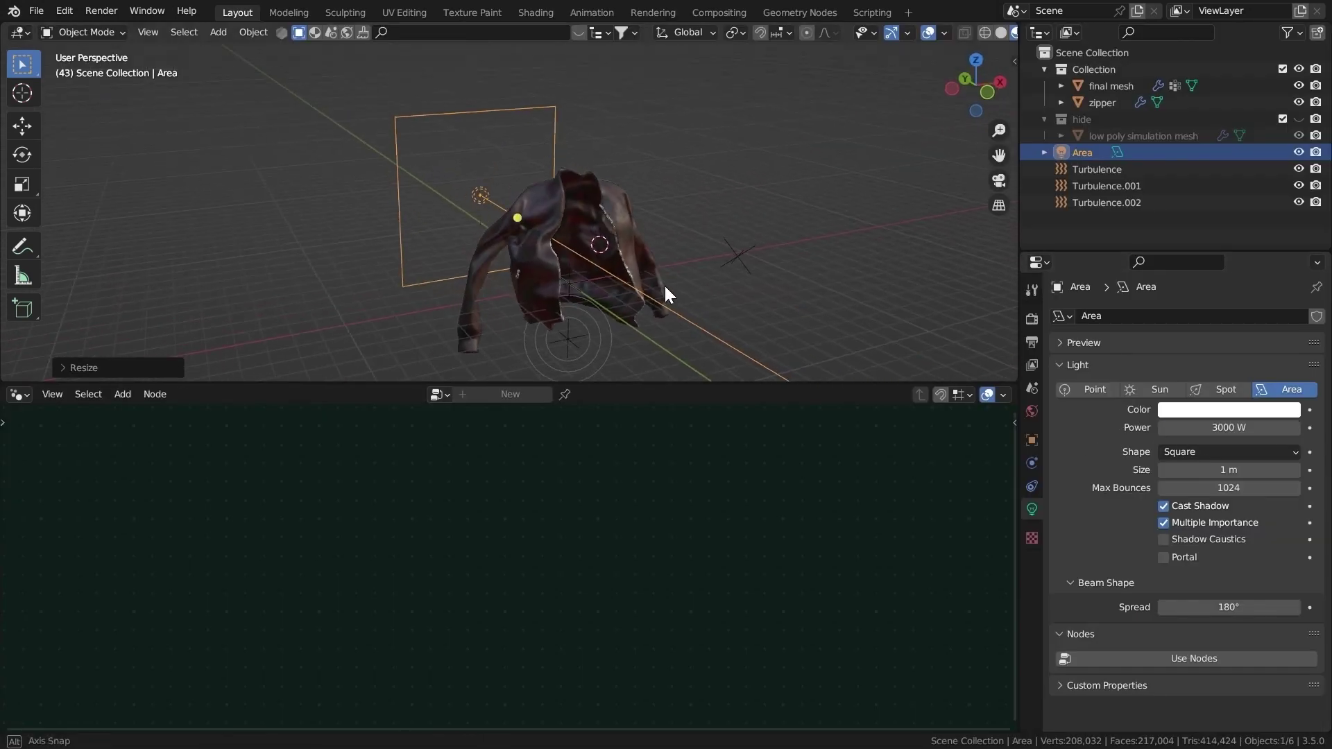
pyautogui.moveTo(1224, 607); pyautogui.dragTo(972, 589)
# Duplicate the area light and place the copy on the opposite side of the jacket.
pyautogui.moveTo(701, 305); pyautogui.dragTo(788, 258, button='middle')
pyautogui.hotkey('shift', 'd')
pyautogui.press('x')
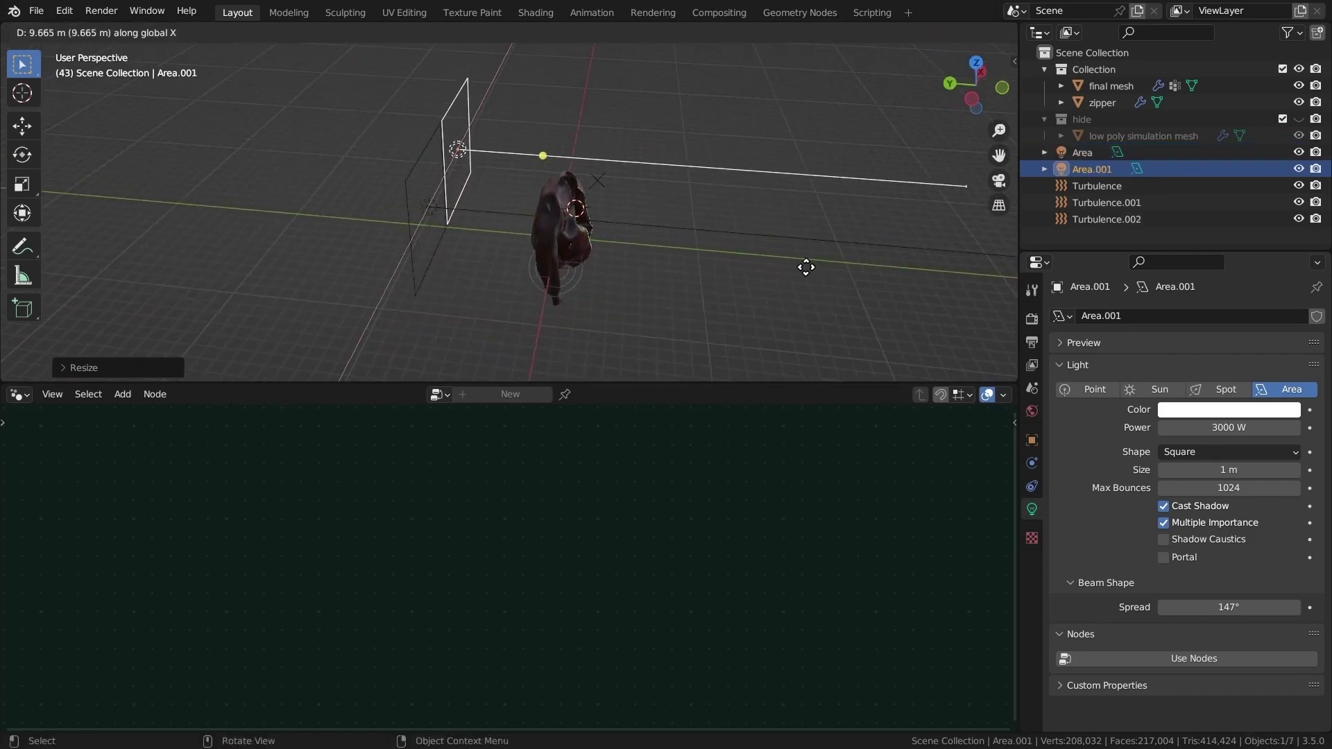
pyautogui.click(850, 262)
# Rotate the duplicated light about the global X axis and raise it so it aims down at the jacket's front.
pyautogui.press('r')
pyautogui.press('x')
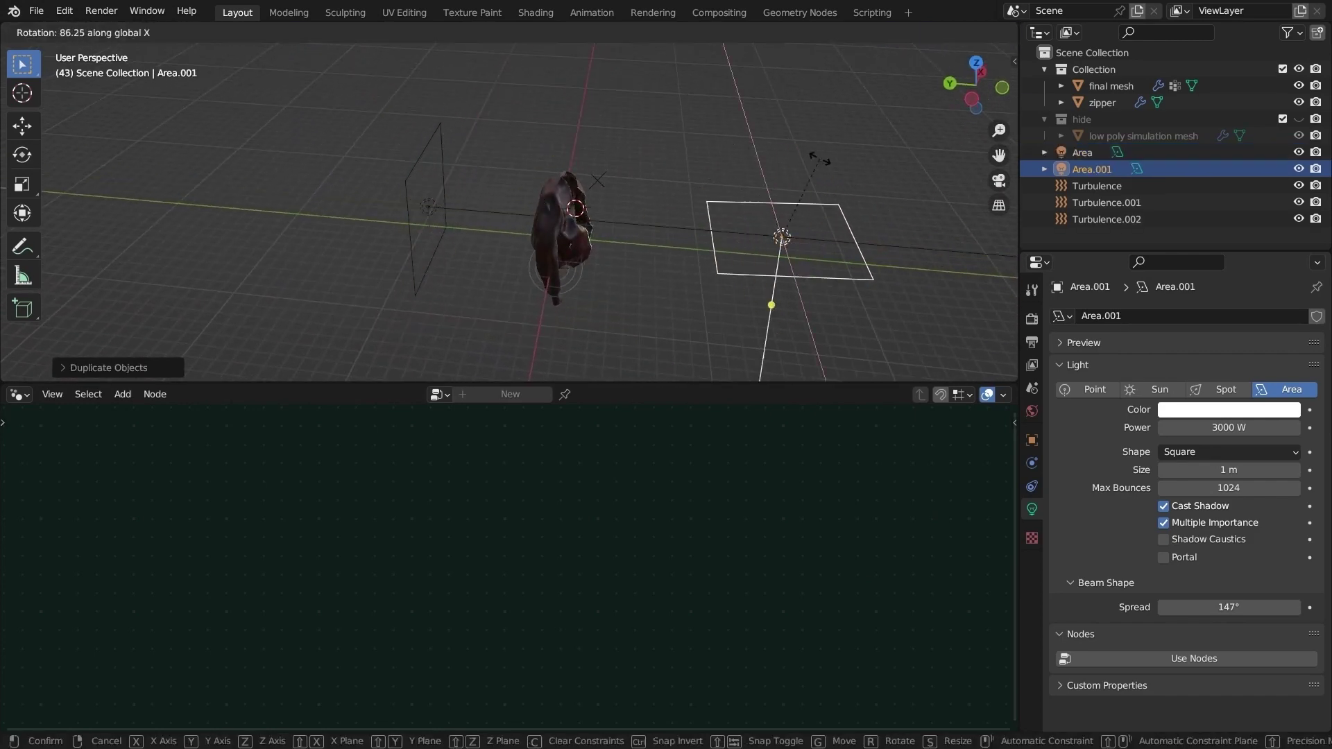
pyautogui.click(796, 212)
pyautogui.press('g')
pyautogui.click(816, 224)
pyautogui.moveTo(816, 229); pyautogui.dragTo(686, 164, button='middle')
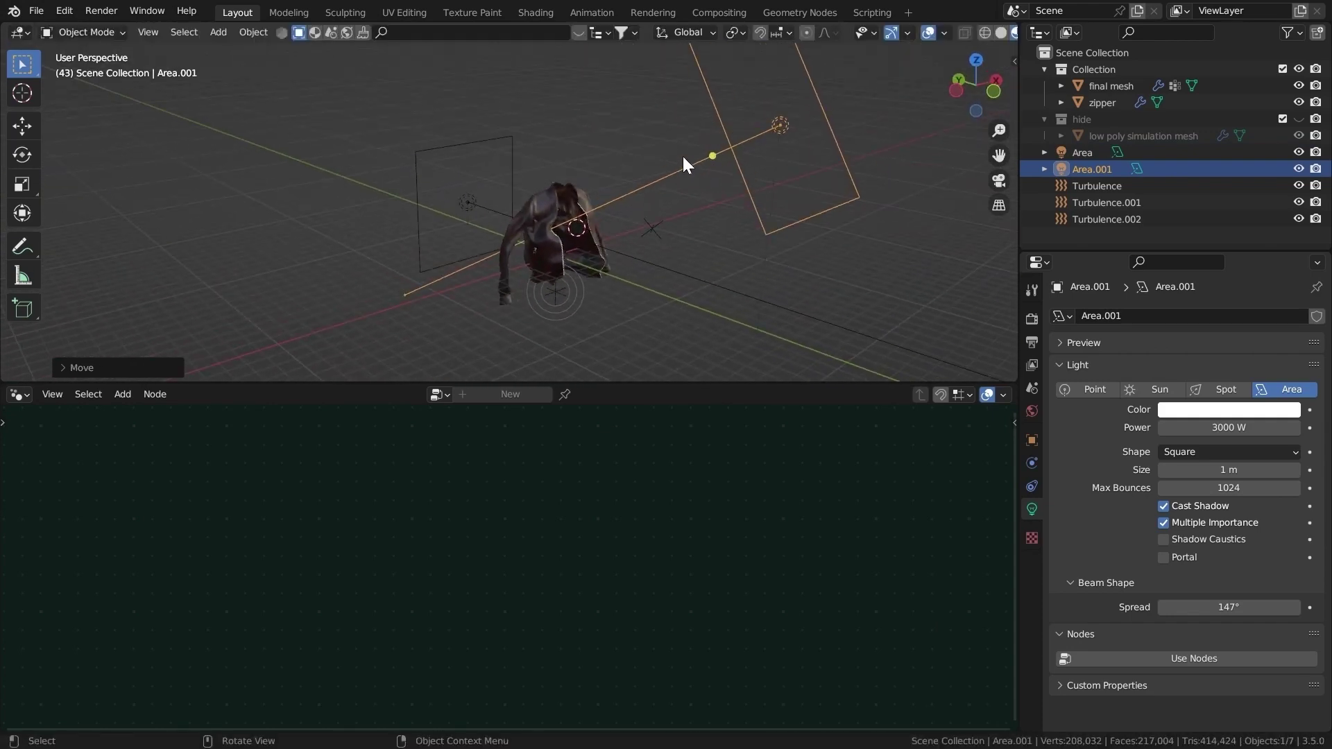
pyautogui.moveTo(562, 264); pyautogui.dragTo(534, 249, button='middle')
# Replace the node editor with the Timeline and save the file.
pyautogui.click(16, 395)
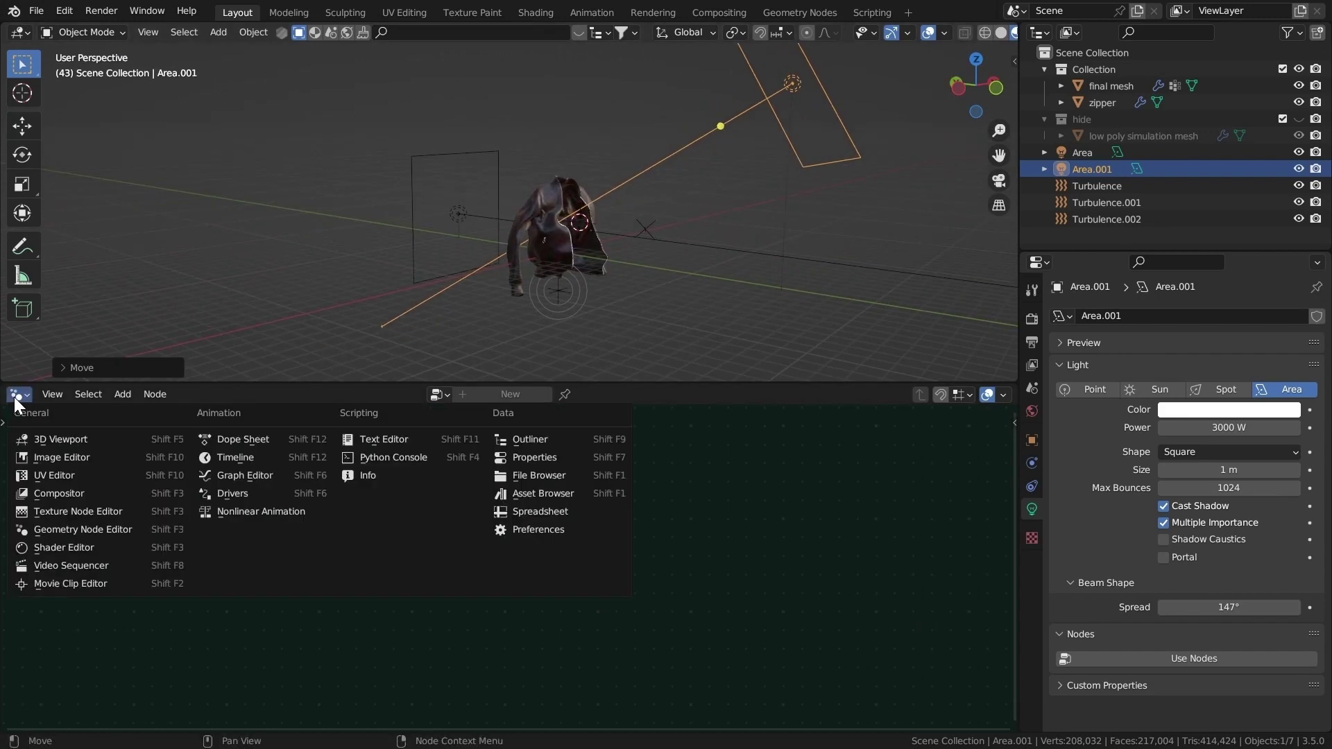
pyautogui.press('Escape')
pyautogui.hotkey('shift', 'F12')
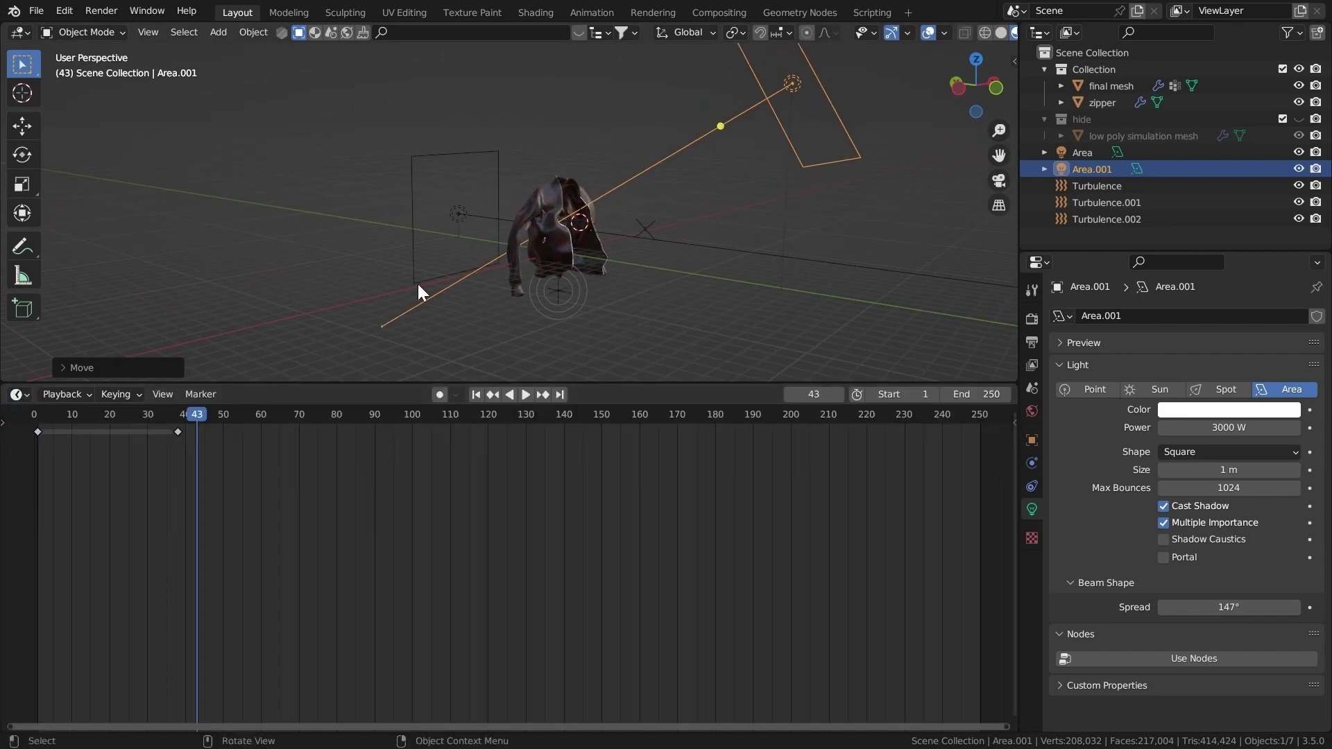
pyautogui.hotkey('ctrl', 'space')
pyautogui.moveTo(600, 305); pyautogui.dragTo(657, 289, button='middle')
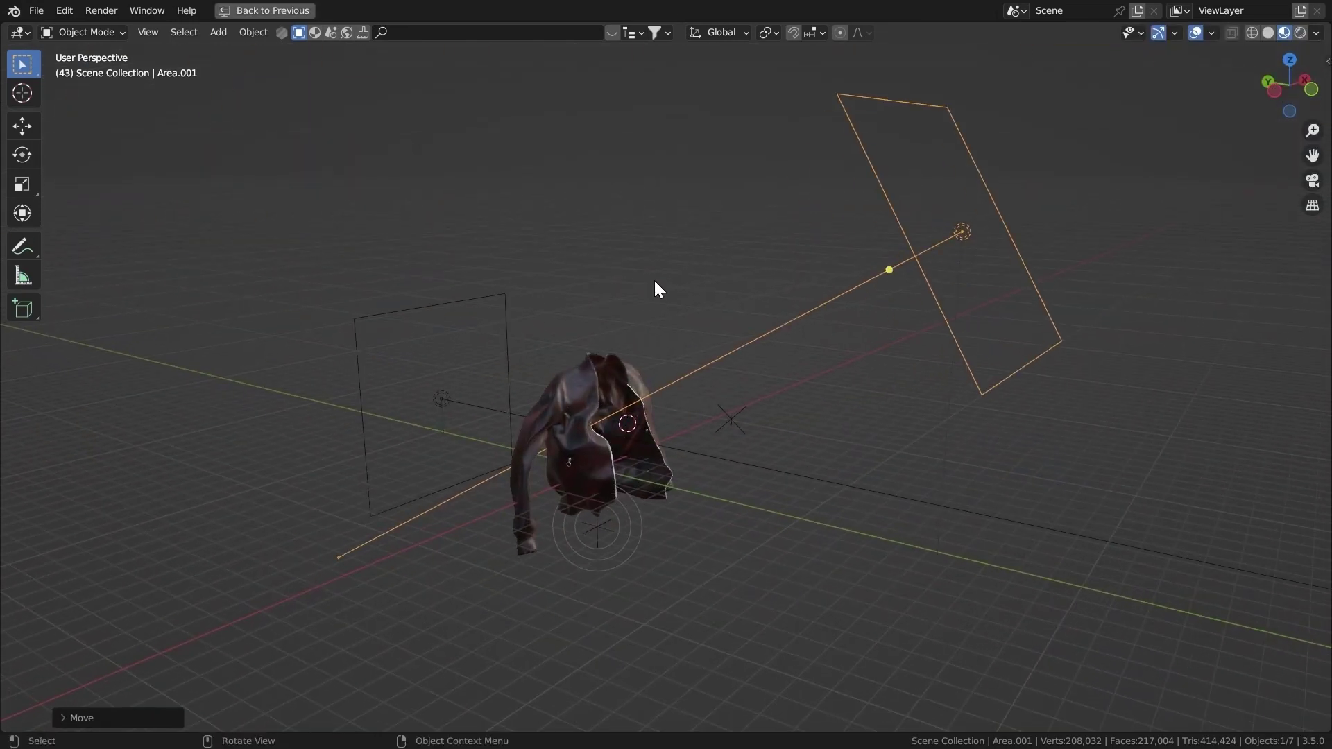
pyautogui.hotkey('ctrl', 's')
pyautogui.hotkey('ctrl', 'space')
# Set the duplicated area light's Spread to 133°.
pyautogui.moveTo(568, 272); pyautogui.dragTo(546, 263, button='middle')
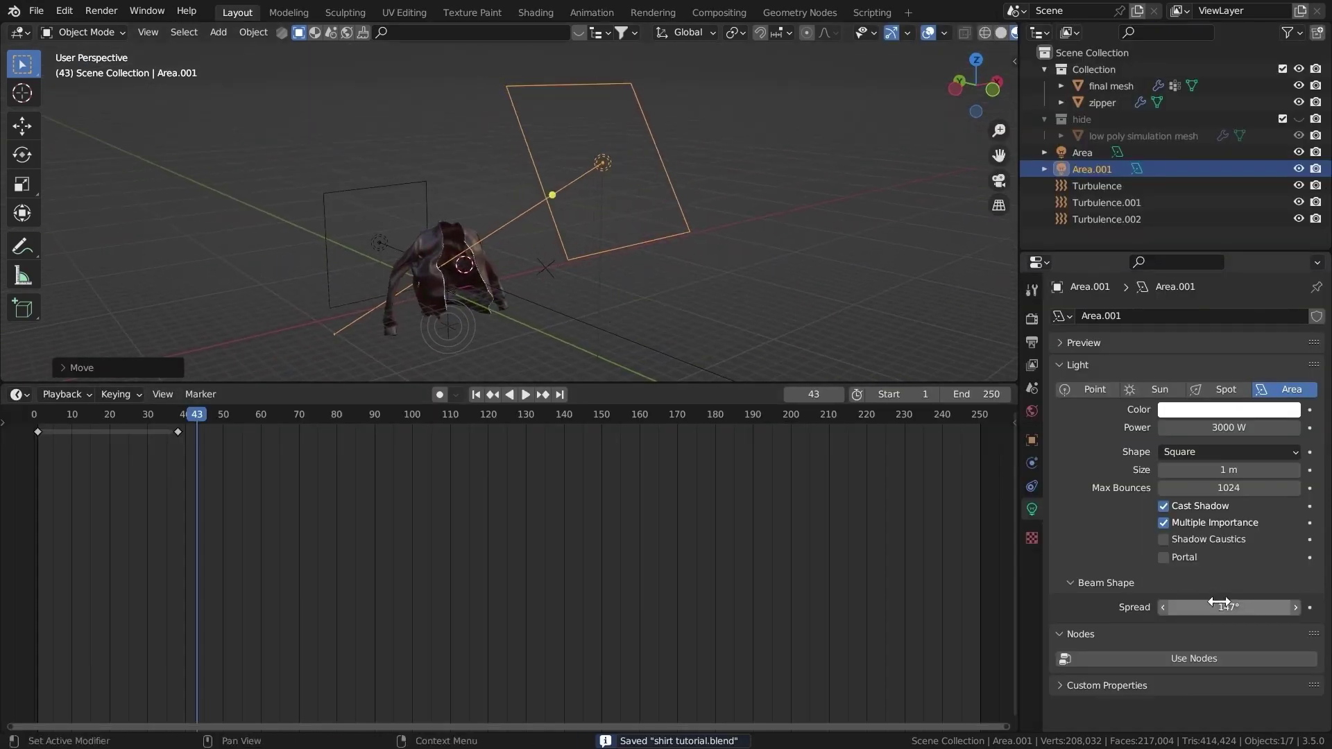
pyautogui.moveTo(1172, 605)
pyautogui.mouseDown()
pyautogui.moveTo(1131, 602)
pyautogui.moveTo(1151, 603)
pyautogui.mouseUp()
pyautogui.moveTo(565, 251); pyautogui.dragTo(866, 358, button='middle')
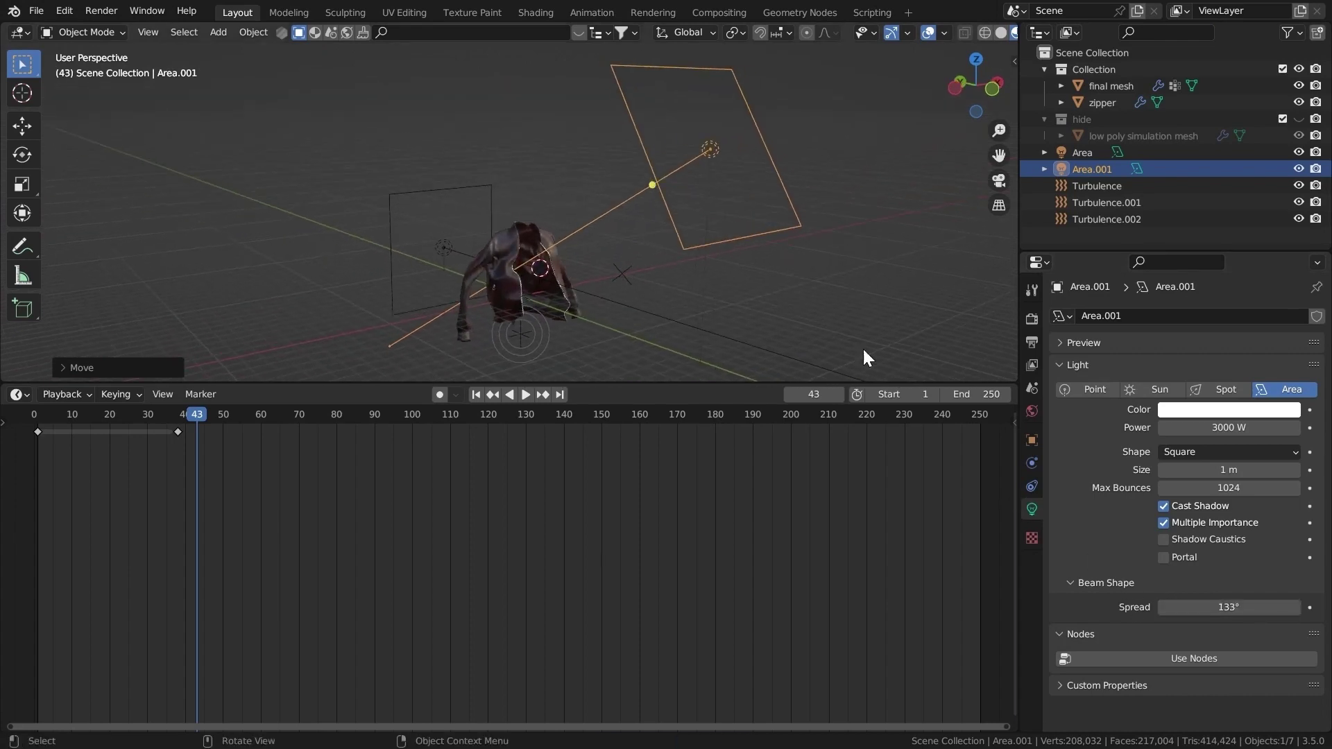
# Set the duplicated area light's power to 10000 W, spread to 26° and shape to Disk.
pyautogui.click(1222, 428)
pyautogui.write('10000')
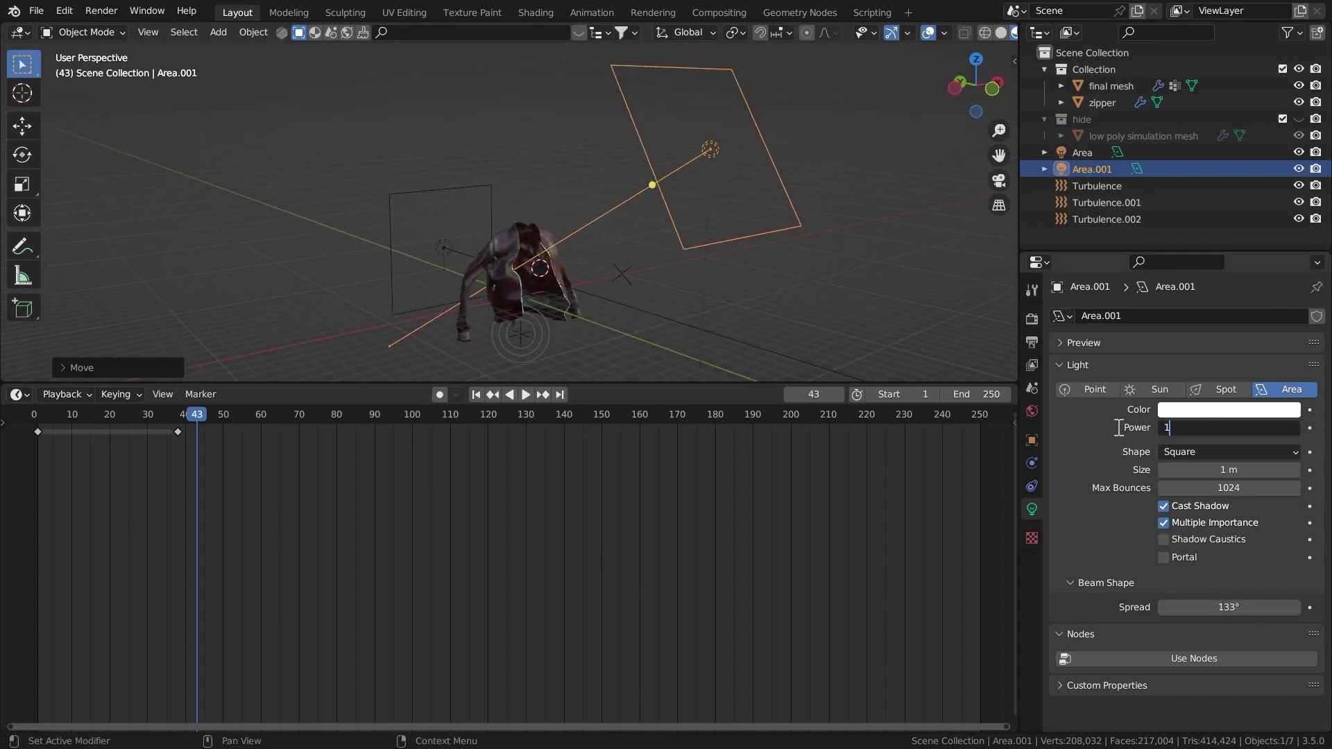
pyautogui.press('Return')
pyautogui.click(1172, 607)
pyautogui.write('26')
pyautogui.press('Return')
pyautogui.click(1181, 454)
pyautogui.click(1188, 510)
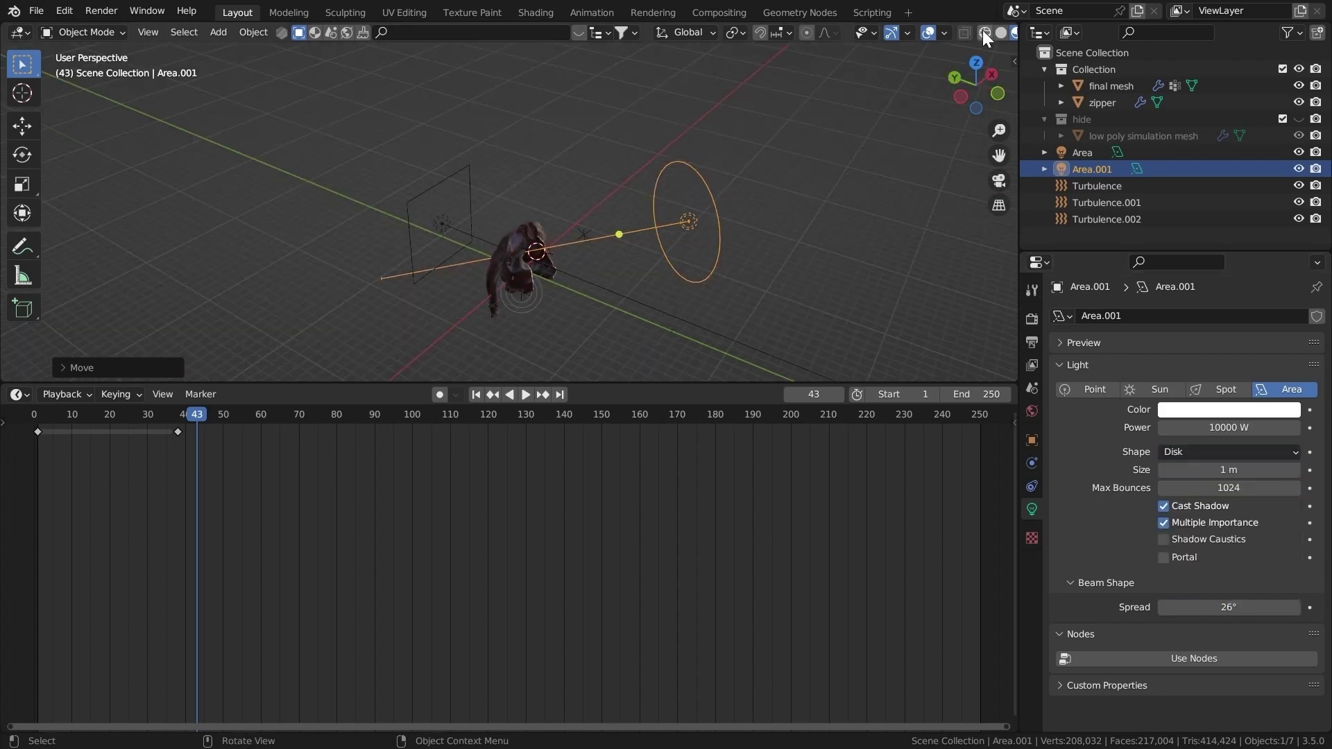
# Preview the jacket's lighting in rendered shading with the viewport overlays hidden.
pyautogui.moveTo(982, 30); pyautogui.dragTo(937, 32, button='middle')
pyautogui.press('z')
pyautogui.click(829, 113)
pyautogui.click(1004, 32)
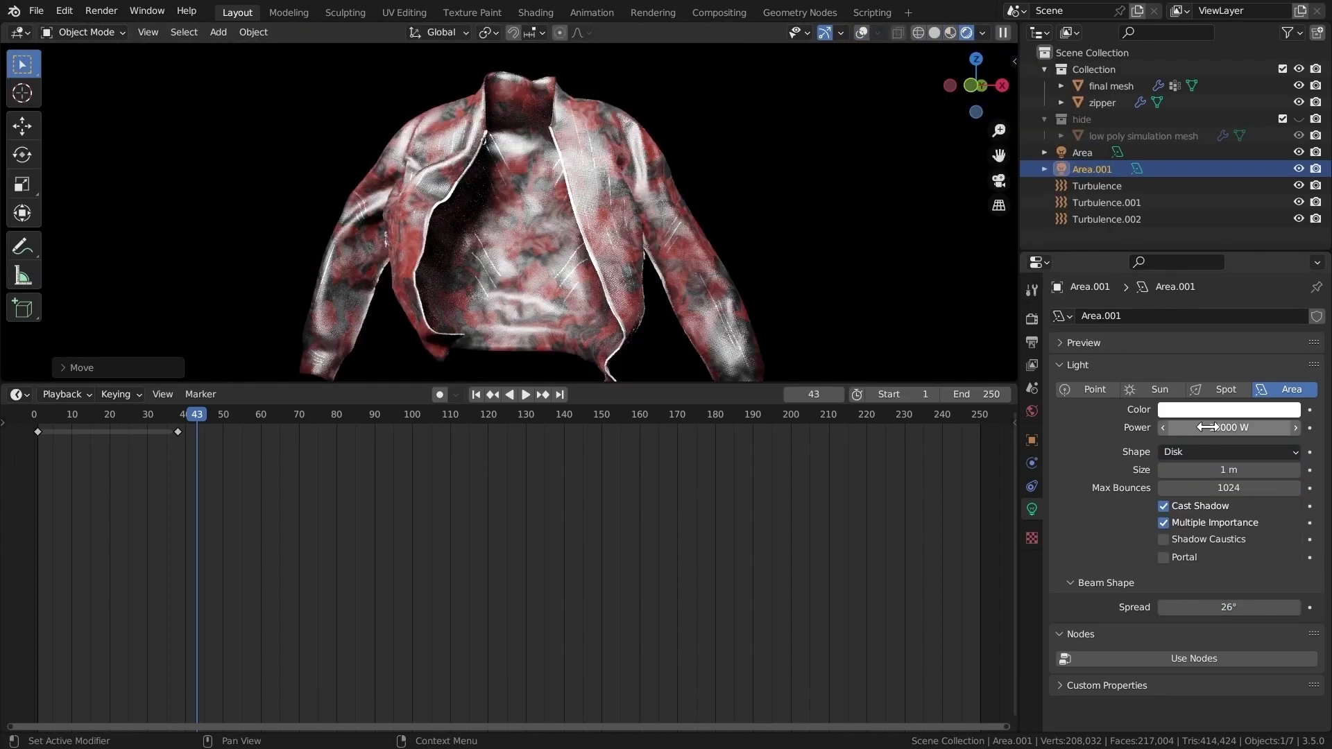
pyautogui.click(1161, 427)
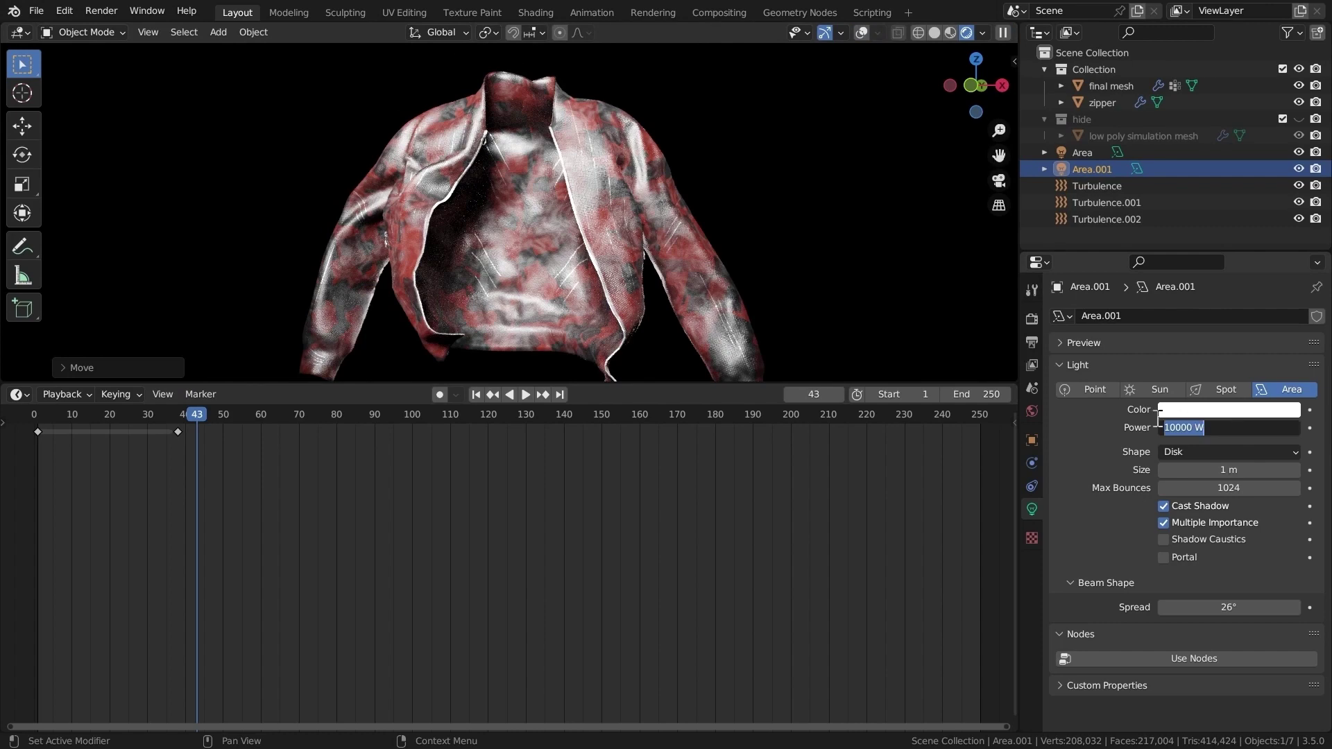
pyautogui.click(1142, 448)
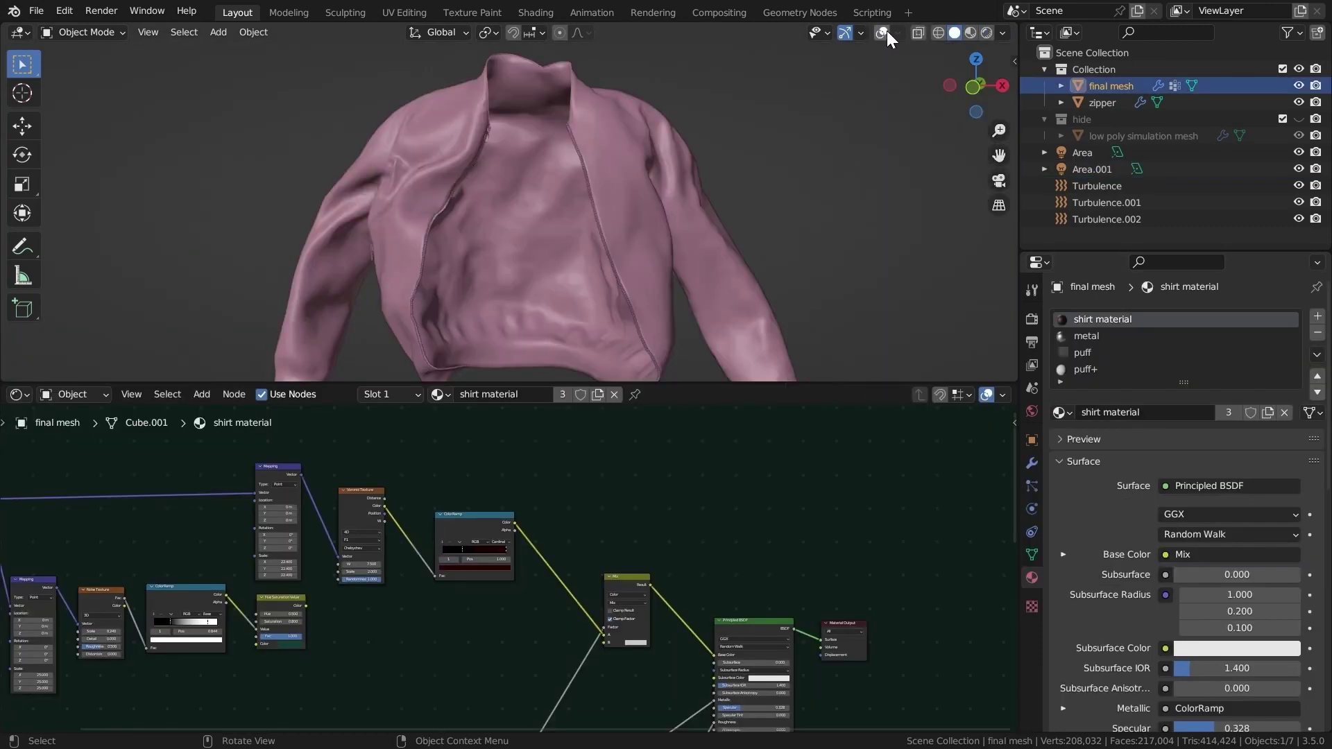
# Restore the viewport overlays and replace the duplicated area light with the copied node-based disk area light.
pyautogui.click(883, 32)
pyautogui.hotkey('ctrl', 'space')
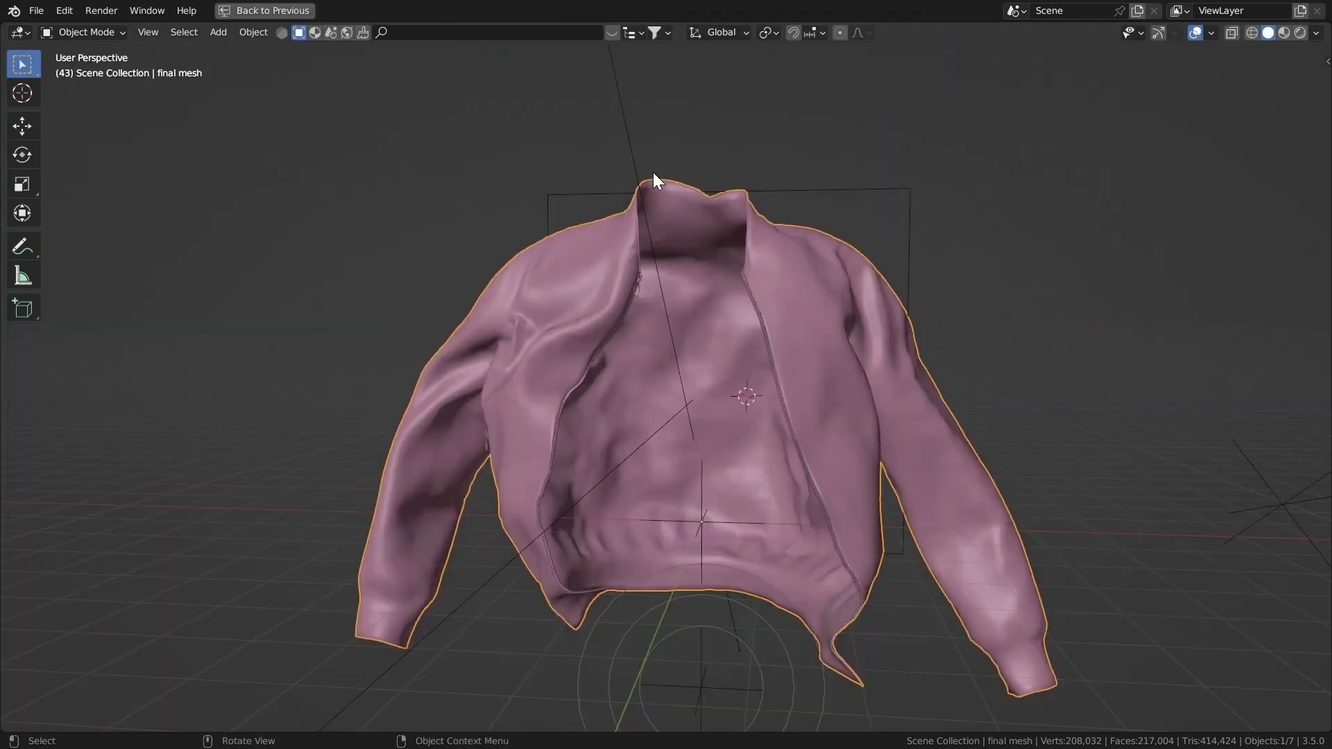
pyautogui.scroll(-5, 687, 243)
pyautogui.moveTo(734, 266); pyautogui.dragTo(758, 428, button='middle')
pyautogui.hotkey('ctrl', 'v')
pyautogui.click(929, 378)
pyautogui.click(894, 394)
pyautogui.press('Delete')
pyautogui.click(886, 279)
pyautogui.hotkey('ctrl', 'space')
# Tidy the pasted light's node tree by spacing the Mapping node between Texture Coordinate and Noise Texture.
pyautogui.moveTo(762, 315); pyautogui.dragTo(625, 229, button='middle')
pyautogui.moveTo(336, 587); pyautogui.dragTo(559, 483, button='middle')
pyautogui.scroll(8, 558, 484)
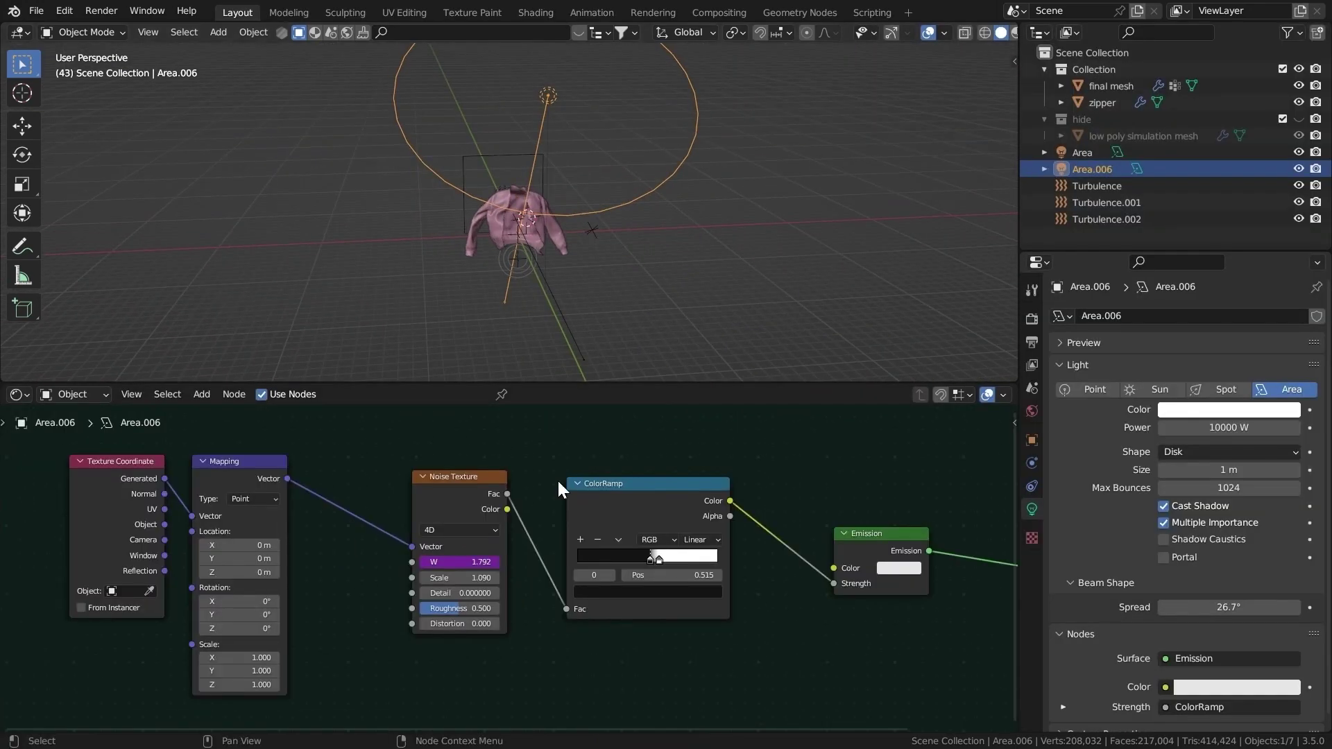
pyautogui.moveTo(198, 462); pyautogui.dragTo(244, 467)
pyautogui.scroll(-1, 1165, 571)
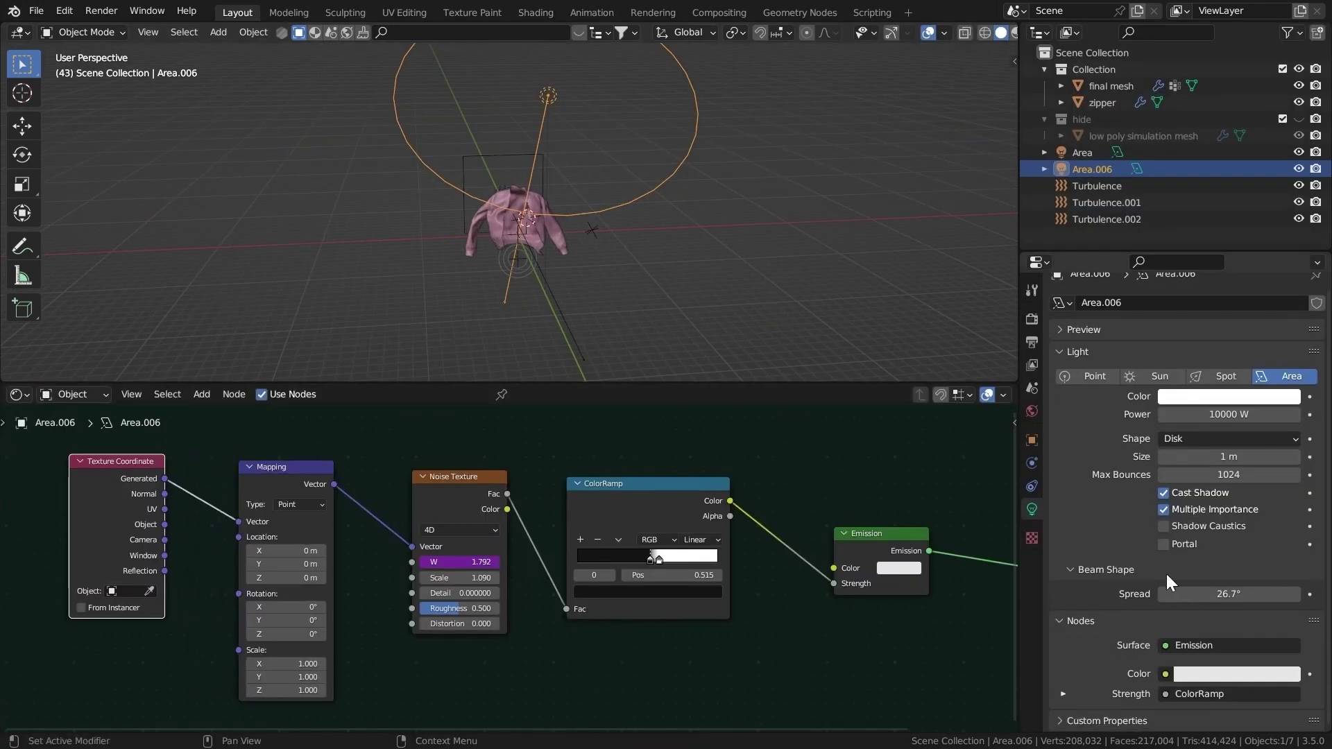
pyautogui.moveTo(278, 476)
pyautogui.mouseDown()
pyautogui.moveTo(298, 472)
pyautogui.moveTo(287, 464)
pyautogui.mouseUp()
pyautogui.moveTo(615, 500); pyautogui.dragTo(452, 489, button='middle')
pyautogui.click(751, 562)
pyautogui.scroll(5, 593, 222)
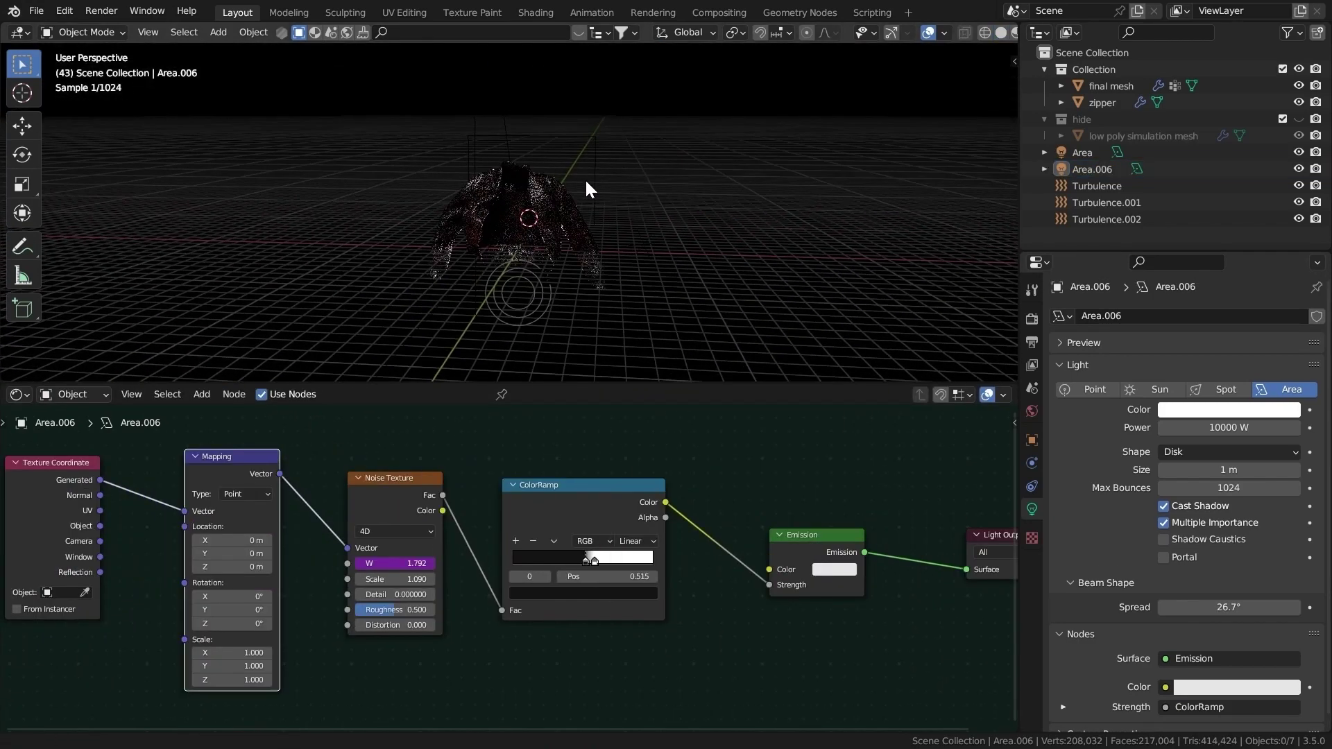
# Examine the jacket in the rendered viewport under the noise-textured area light.
pyautogui.hotkey('ctrl', 'space')
pyautogui.scroll(5, 630, 261)
pyautogui.moveTo(629, 261); pyautogui.dragTo(819, 347, button='middle')
pyautogui.hotkey('ctrl', 'space')
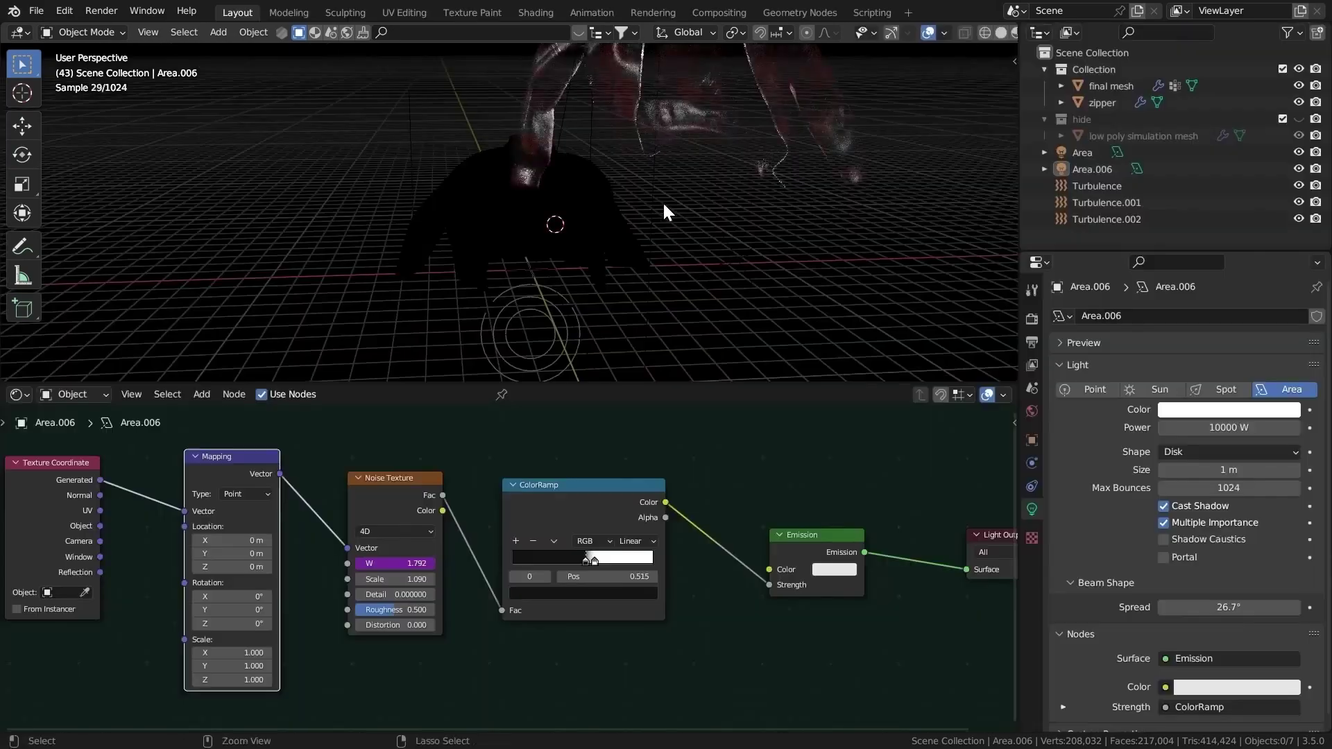
# Enable compositing nodes for the scene and arrange a Viewer node beside the Composite output.
pyautogui.click(721, 13)
pyautogui.click(204, 35)
pyautogui.press('n')
pyautogui.press('g')
pyautogui.click(703, 277)
pyautogui.moveTo(831, 323); pyautogui.dragTo(819, 321)
# Insert a Glare node set to Fog Glow after Render Layers in the compositing tree.
pyautogui.hotkey('shift', 'a')
pyautogui.click(444, 196)
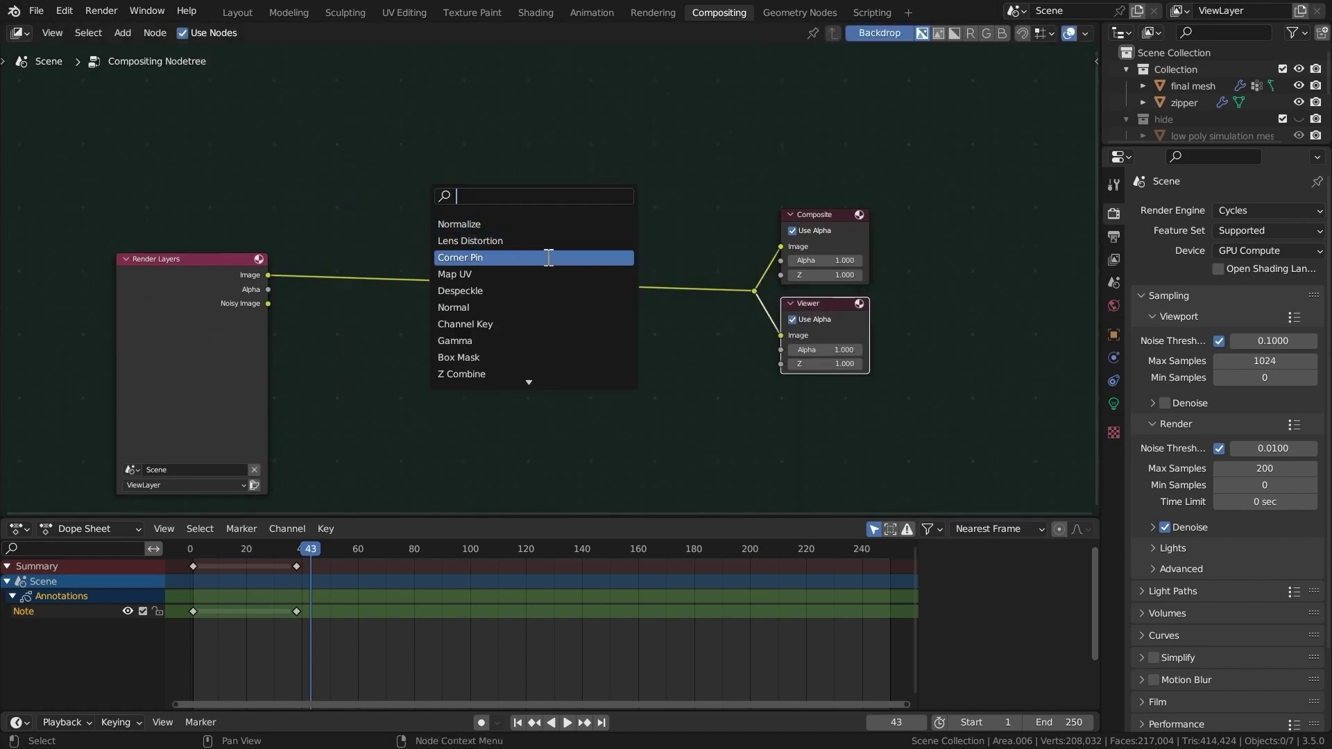
pyautogui.write('gl')
pyautogui.click(507, 229)
pyautogui.click(417, 284)
pyautogui.click(398, 272)
pyautogui.click(395, 311)
pyautogui.moveTo(378, 248); pyautogui.dragTo(336, 260)
# Insert a Color Balance node between the Glare node and the Composite and Viewer outputs.
pyautogui.hotkey('shift', 'a')
pyautogui.click(448, 239)
pyautogui.write('color')
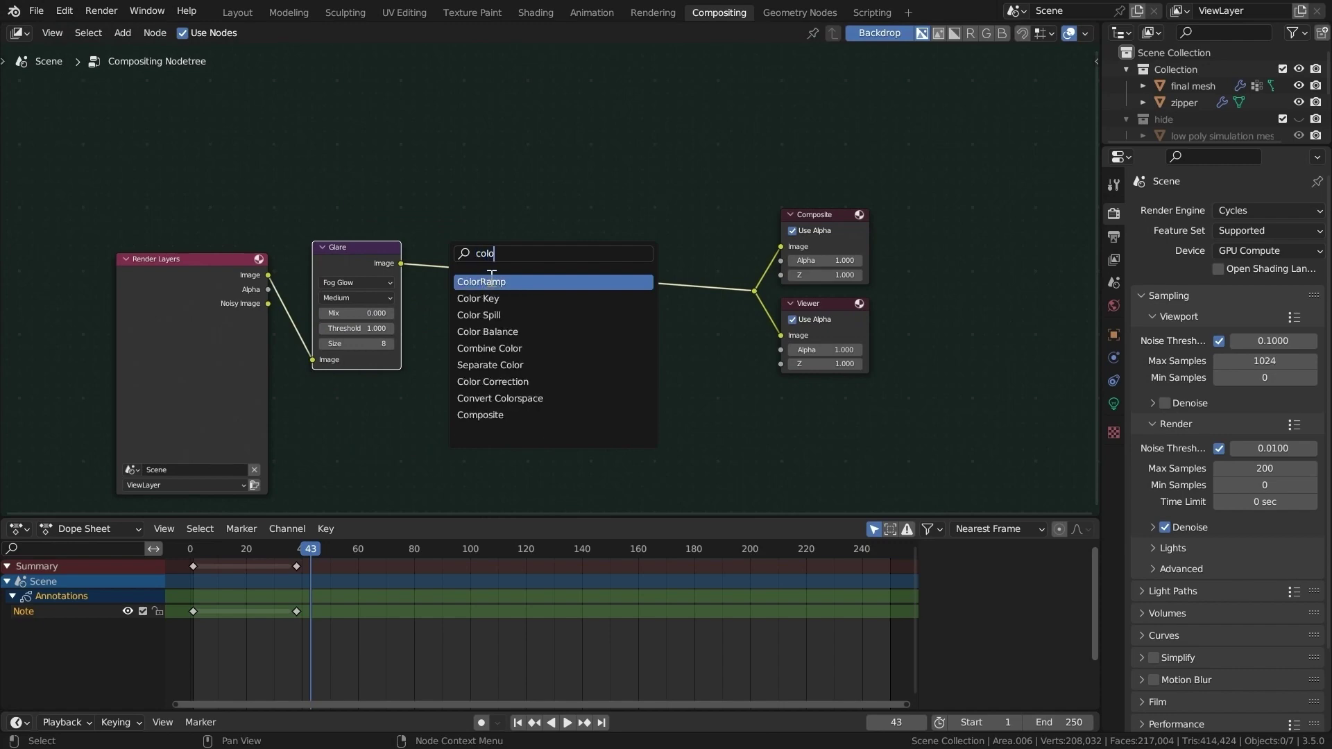
pyautogui.press('Return')
pyautogui.click(514, 312)
pyautogui.scroll(5, 513, 312)
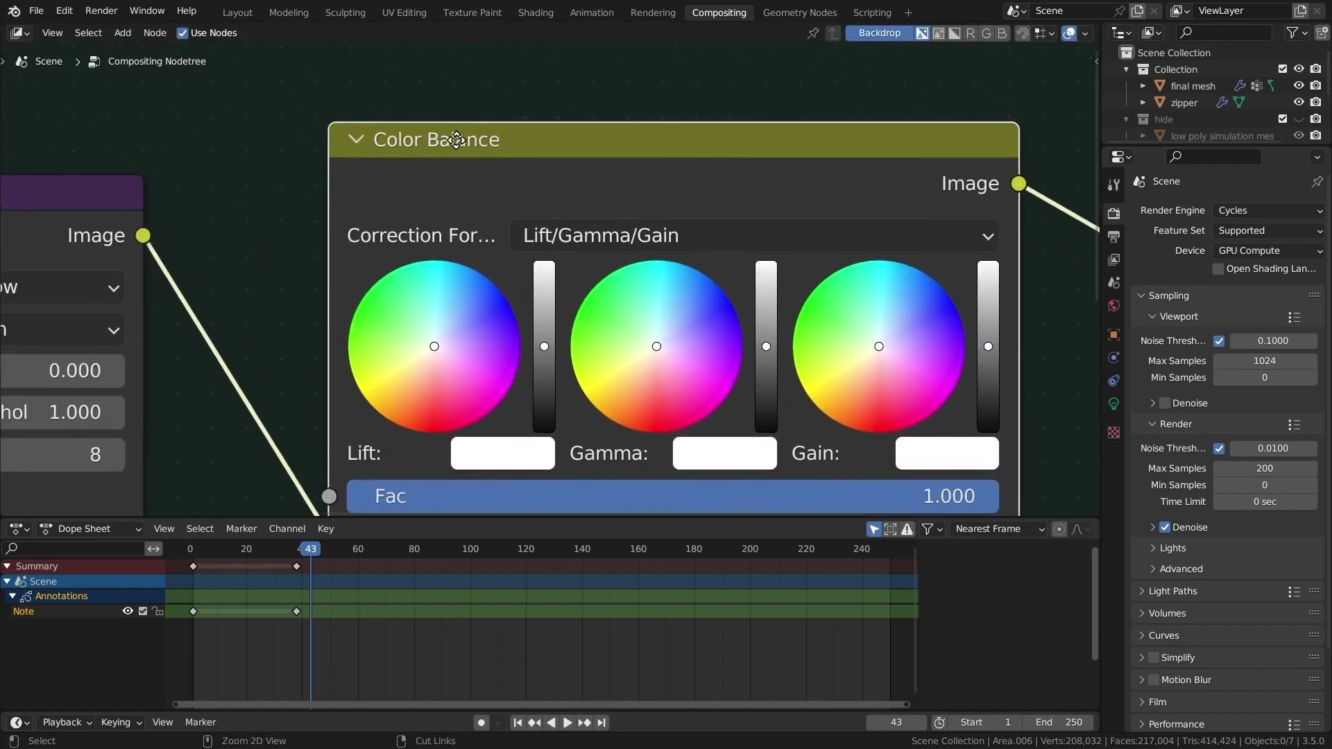
# Darken the Color Balance lift slightly and tint its gamma toward pale blue.
pyautogui.click(544, 353)
pyautogui.moveTo(656, 339); pyautogui.dragTo(668, 336)
pyautogui.moveTo(1007, 387); pyautogui.dragTo(836, 327, button='middle')
pyautogui.keyDown('ctrl'); pyautogui.moveTo(583, 271); pyautogui.dragTo(682, 275, button='middle'); pyautogui.keyUp('ctrl')
pyautogui.keyDown('ctrl'); pyautogui.moveTo(477, 339); pyautogui.dragTo(490, 306, button='middle'); pyautogui.keyUp('ctrl')
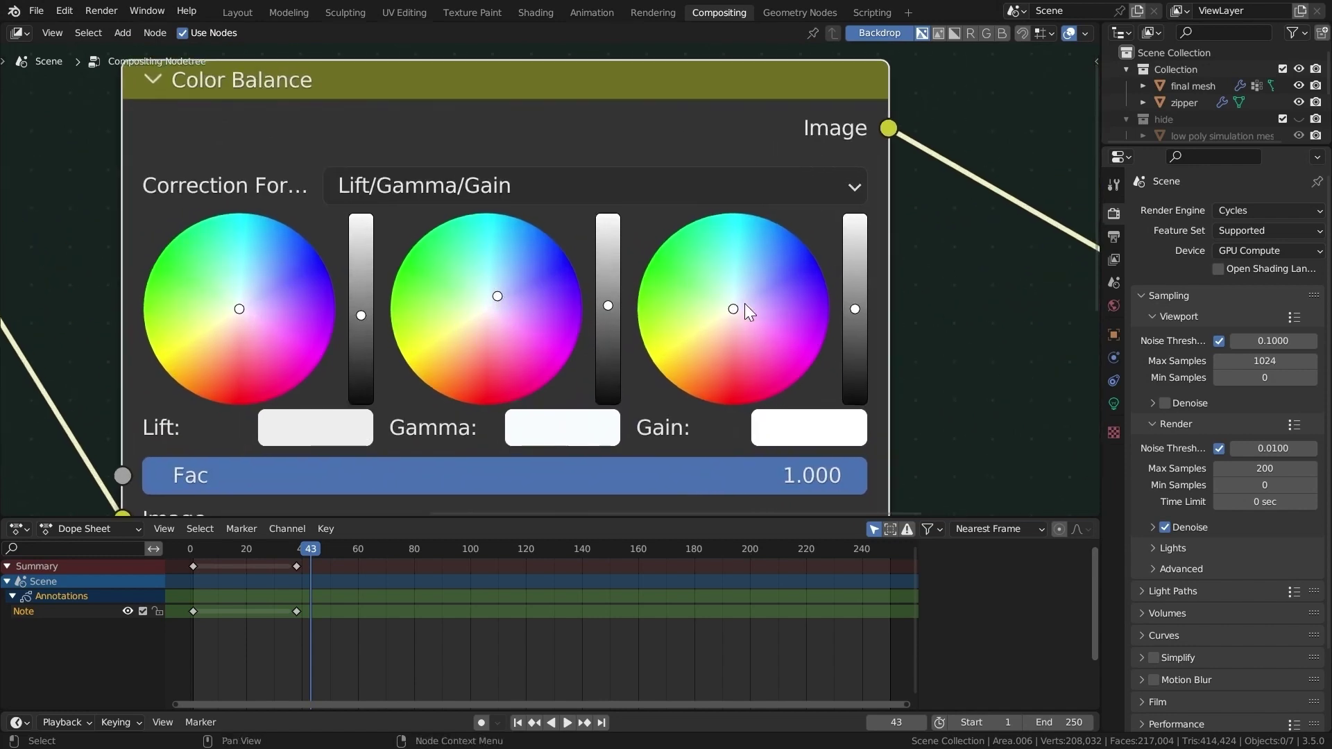
pyautogui.press('Home')
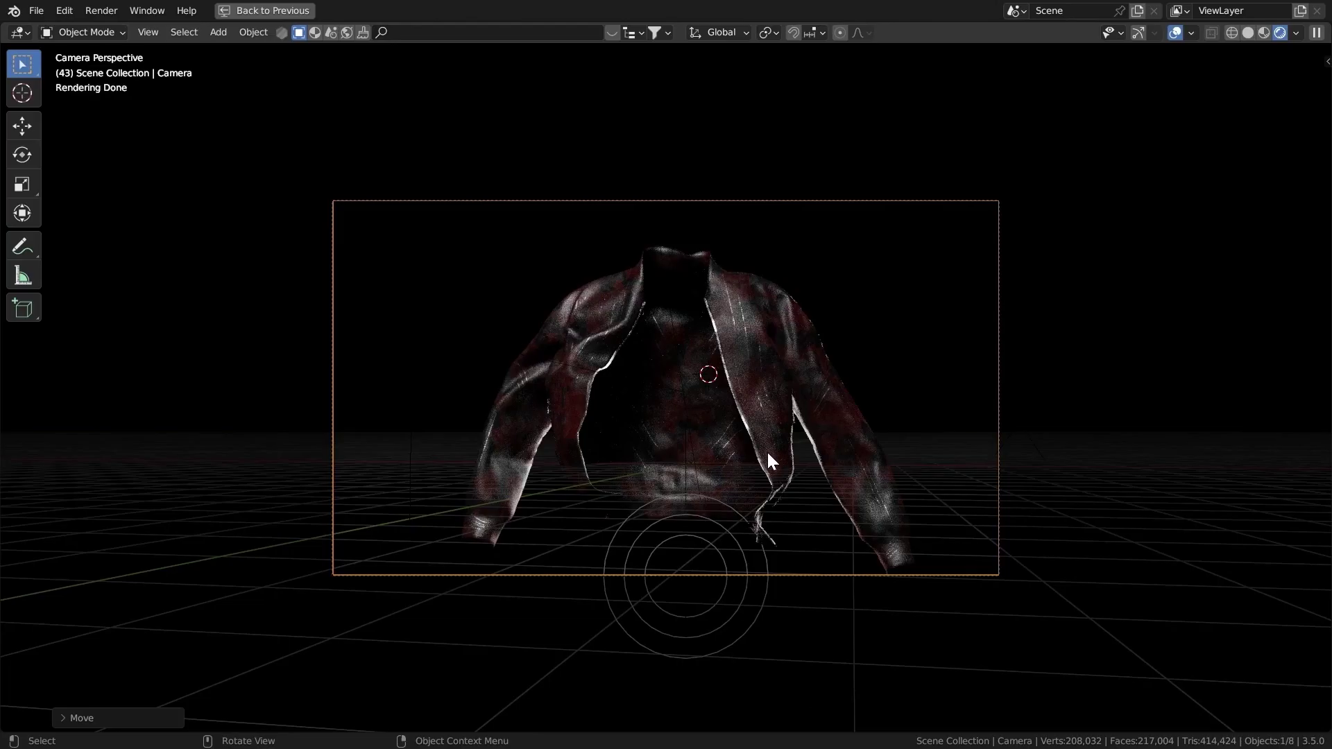
# Render the jacket from the camera view.
pyautogui.press('F12')
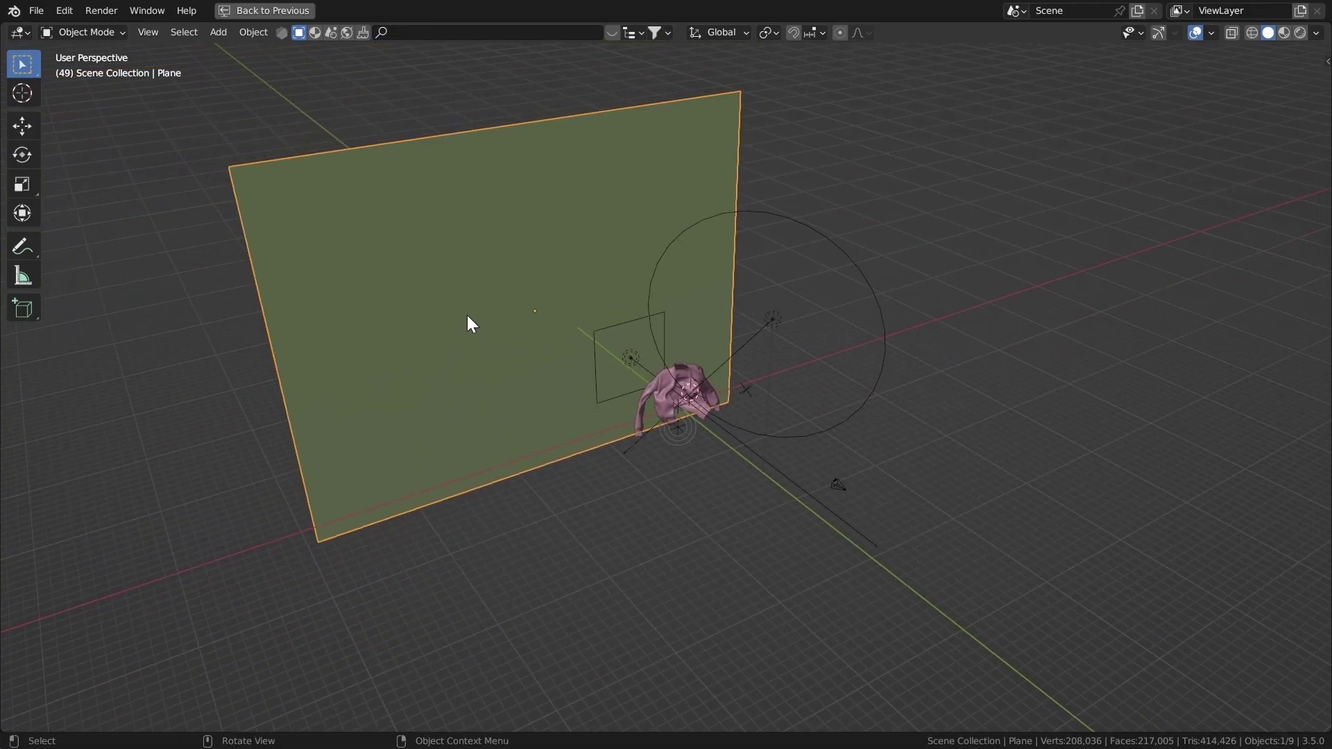
# Move the background plane along the X axis and show the scene in Material Preview shading.
pyautogui.press('g')
pyautogui.press('x')
pyautogui.click(505, 286)
pyautogui.press('z')
pyautogui.click(560, 396)
pyautogui.moveTo(625, 505); pyautogui.dragTo(653, 517, button='middle')
pyautogui.moveTo(653, 350)
pyautogui.keyDown('shift'); pyautogui.mouseDown(button='middle')
pyautogui.moveTo(655, 427)
pyautogui.moveTo(610, 385)
pyautogui.mouseUp(button='middle'); pyautogui.keyUp('shift')
pyautogui.keyDown('ctrl'); pyautogui.moveTo(608, 409); pyautogui.dragTo(607, 368, button='middle'); pyautogui.keyUp('ctrl')
pyautogui.keyDown('shift'); pyautogui.moveTo(522, 483); pyautogui.dragTo(581, 473, button='middle'); pyautogui.keyUp('shift')
# Examine the background material's node tree and reposition its Texture Coordinate and Mapping nodes.
pyautogui.hotkey('ctrl', 'space')
pyautogui.moveTo(524, 574); pyautogui.dragTo(594, 485, button='middle')
pyautogui.moveTo(552, 554); pyautogui.dragTo(559, 619, button='middle')
pyautogui.hotkey('ctrl', 'space')
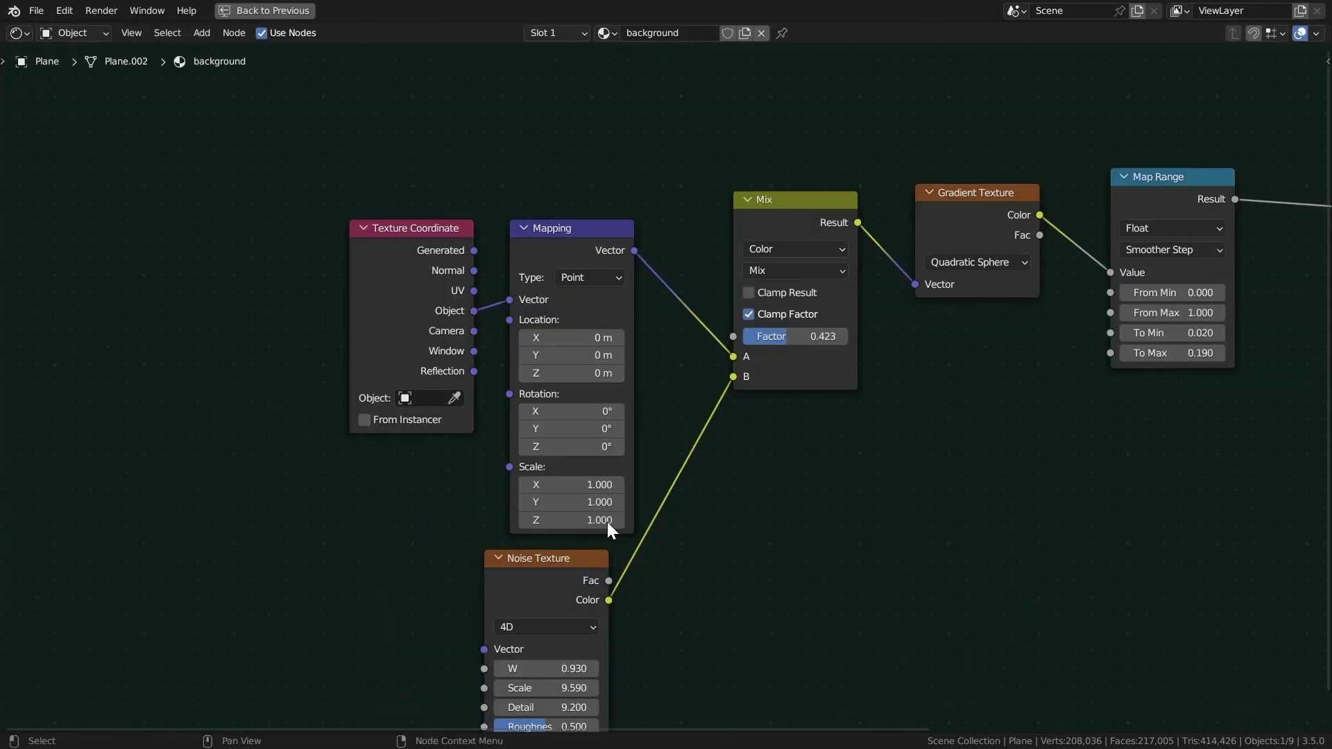
pyautogui.moveTo(606, 522); pyautogui.dragTo(535, 611, button='middle')
pyautogui.moveTo(359, 353); pyautogui.dragTo(285, 282)
pyautogui.moveTo(506, 343); pyautogui.dragTo(482, 277)
pyautogui.keyDown('ctrl'); pyautogui.moveTo(482, 278); pyautogui.dragTo(547, 464, button='middle'); pyautogui.keyUp('ctrl')
pyautogui.moveTo(546, 465); pyautogui.dragTo(428, 457, button='middle')
pyautogui.keyDown('ctrl'); pyautogui.moveTo(428, 457); pyautogui.dragTo(489, 433, button='middle'); pyautogui.keyUp('ctrl')
pyautogui.hotkey('ctrl', 'space')
# Render the jacket against the smoky background through the camera, close the result and save the file.
pyautogui.moveTo(460, 202); pyautogui.dragTo(622, 355, button='middle')
pyautogui.press('KP_0')
pyautogui.scroll(-8, 621, 355)
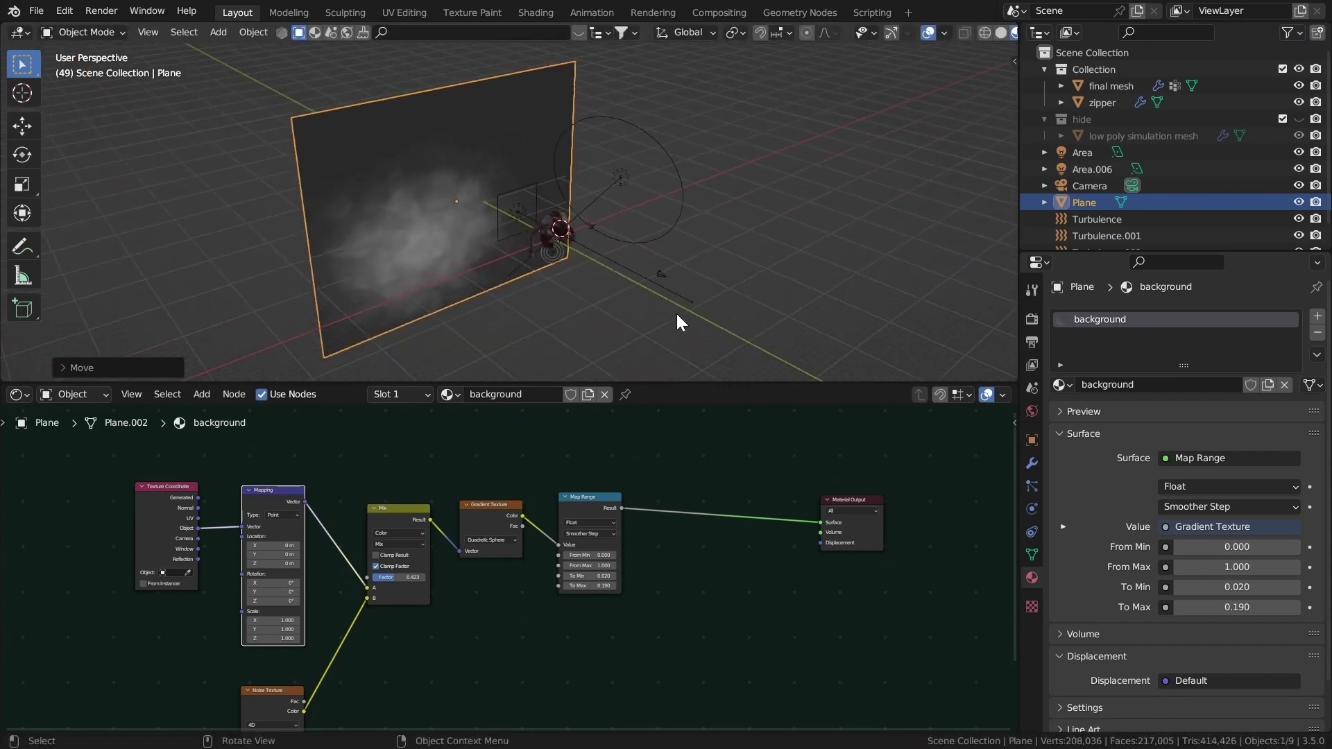
pyautogui.scroll(1, 701, 305)
pyautogui.keyDown('shift'); pyautogui.click(725, 301); pyautogui.keyUp('shift')
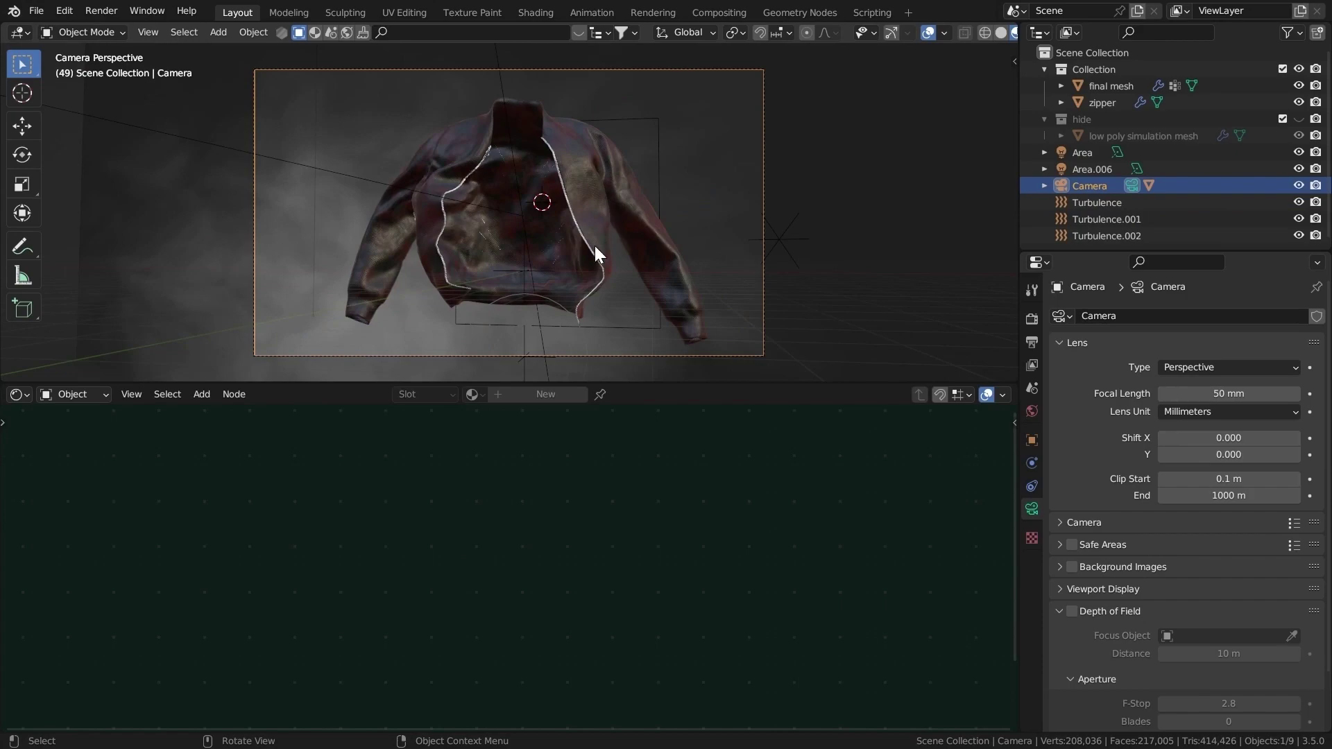
pyautogui.press('F12')
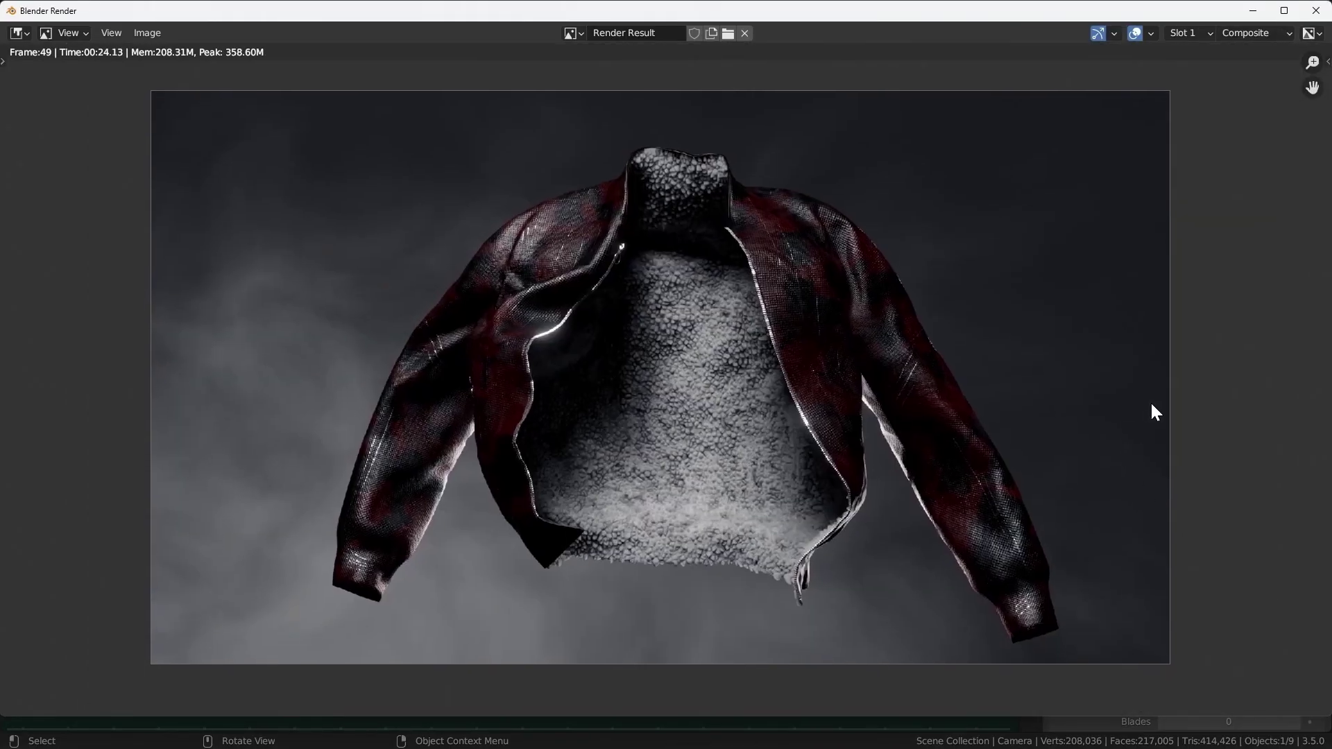
pyautogui.click(1316, 11)
pyautogui.hotkey('ctrl', 's')
# Connect the Hue Saturation Value color to the Mix node's A input in the jacket's shirt material.
pyautogui.click(560, 167)
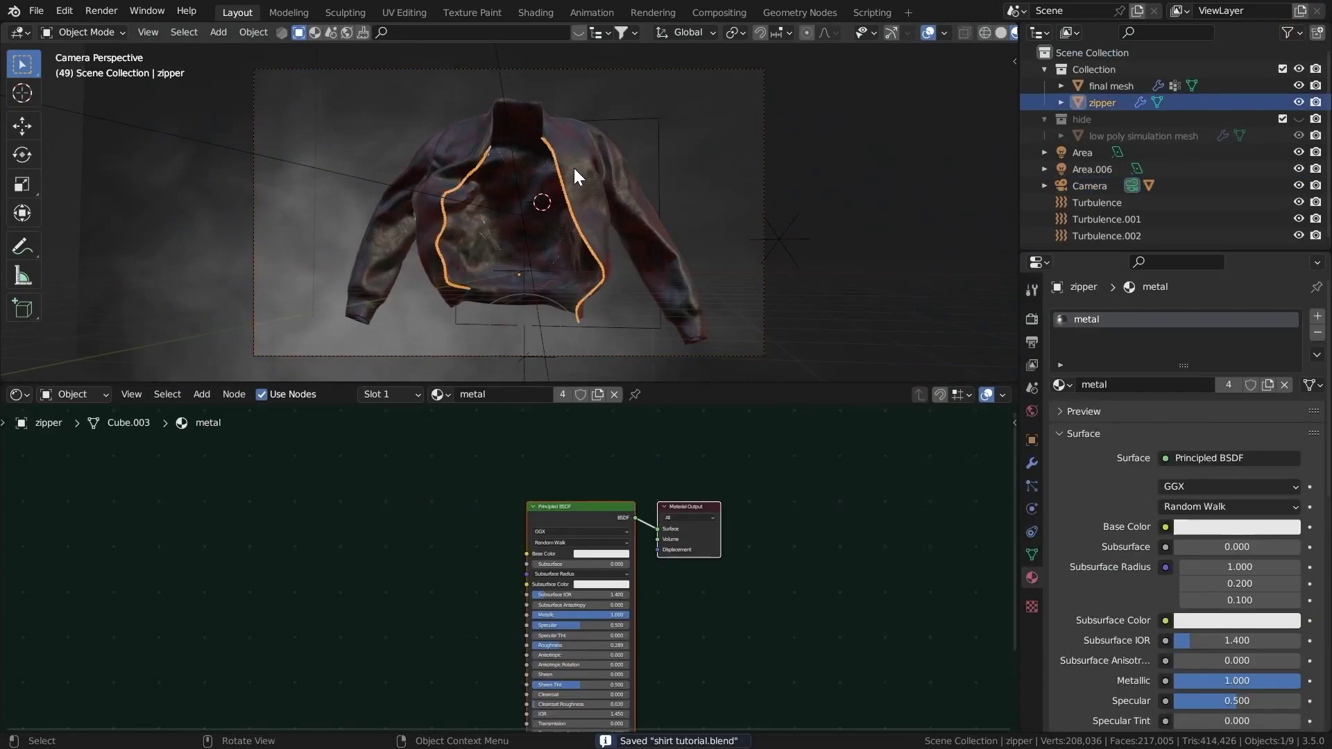
pyautogui.click(573, 147)
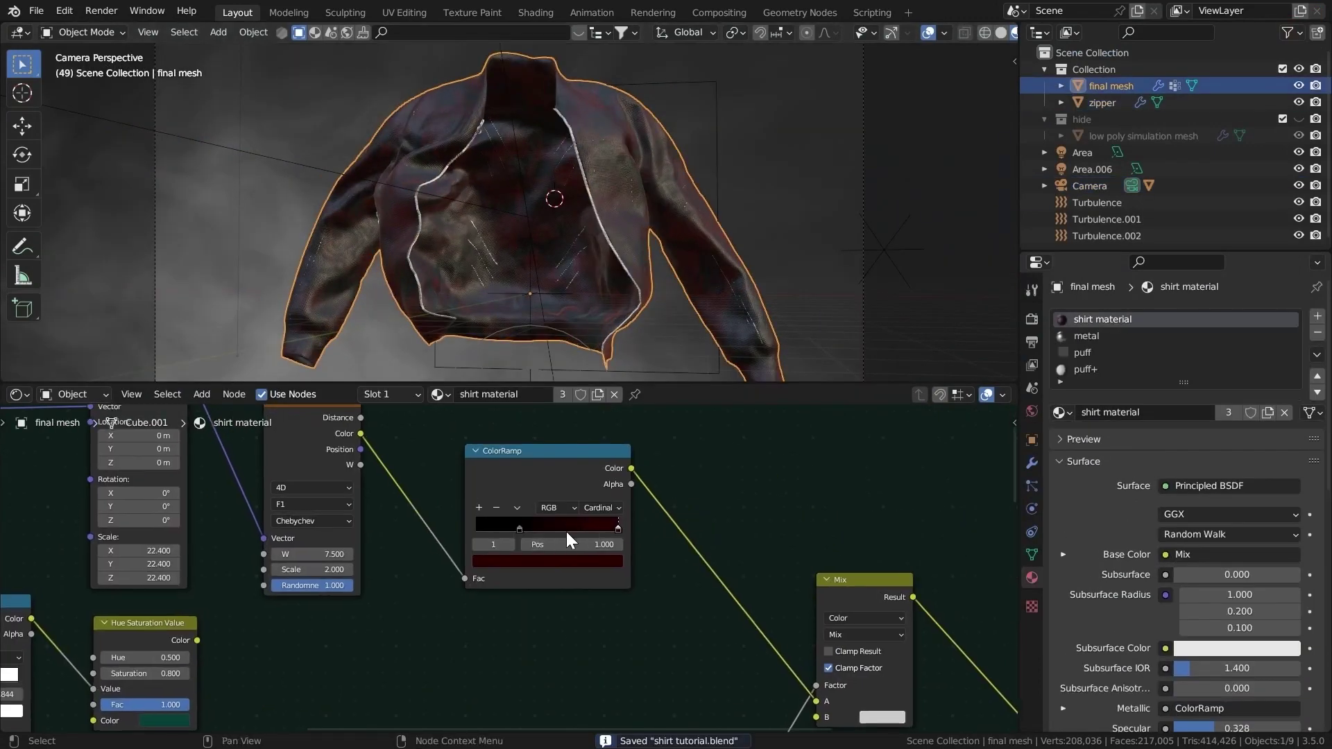
pyautogui.moveTo(521, 608); pyautogui.dragTo(630, 577, button='middle')
pyautogui.scroll(-1, 506, 571)
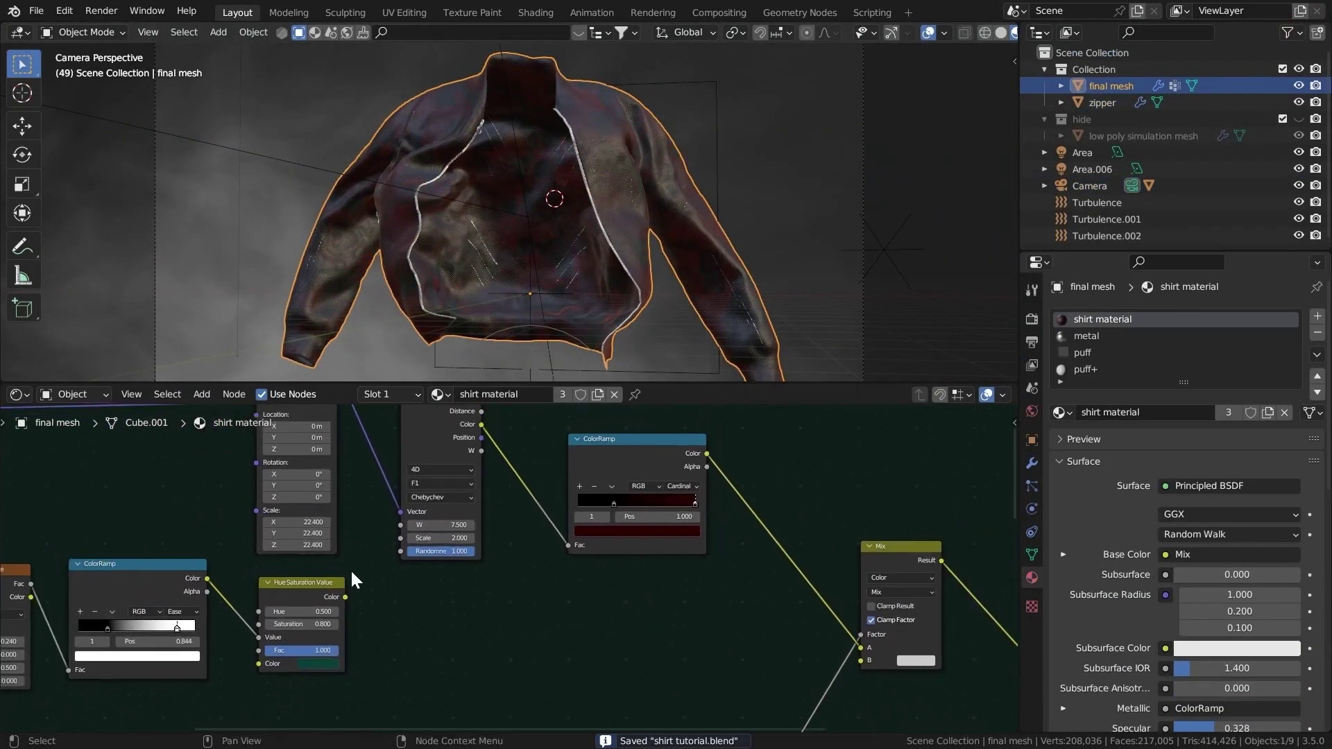
pyautogui.moveTo(344, 596); pyautogui.dragTo(859, 647)
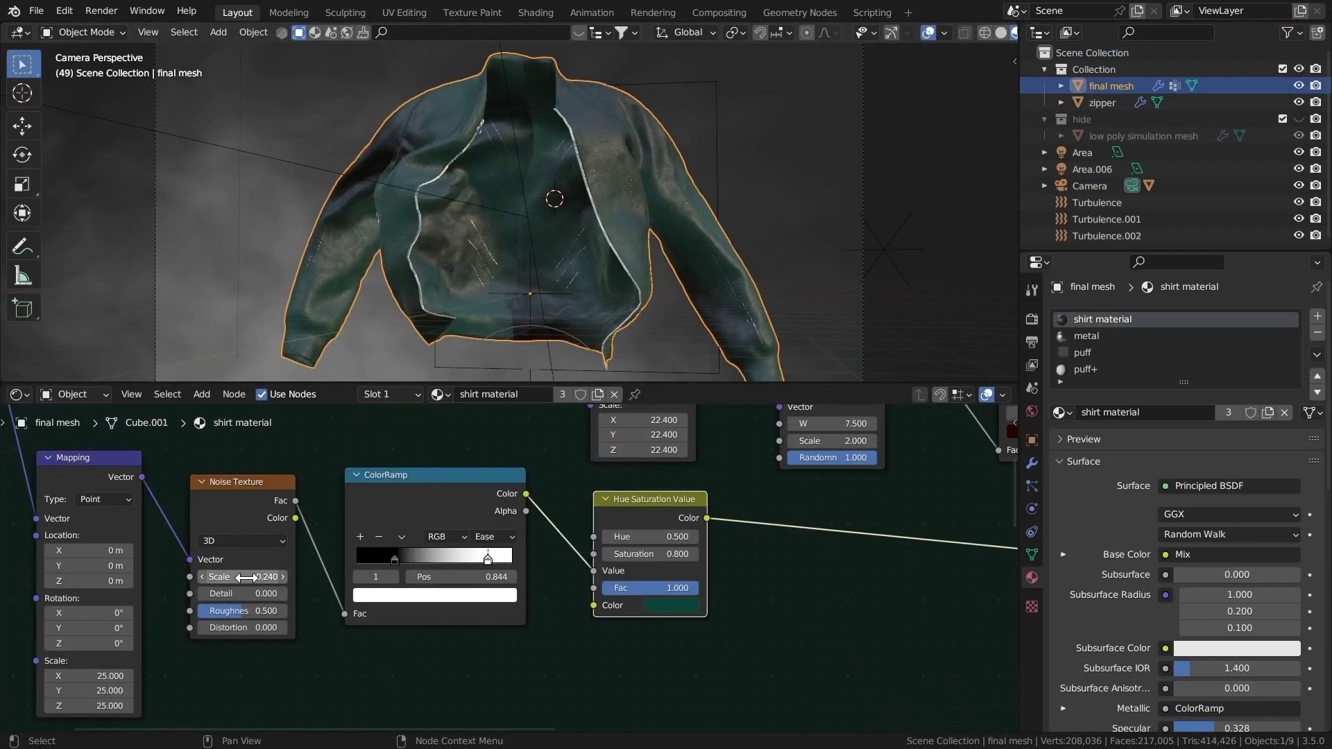
# Fine-tune the shirt material's Noise Texture scale and move the connected ColorRamp's black stop to about 0.267.
pyautogui.moveTo(246, 576)
pyautogui.keyDown('shift'); pyautogui.mouseDown()
pyautogui.moveTo(264, 576)
pyautogui.moveTo(250, 576)
pyautogui.mouseUp(); pyautogui.keyUp('shift')
pyautogui.moveTo(397, 561)
pyautogui.mouseDown()
pyautogui.moveTo(475, 555)
pyautogui.moveTo(399, 559)
pyautogui.mouseUp()
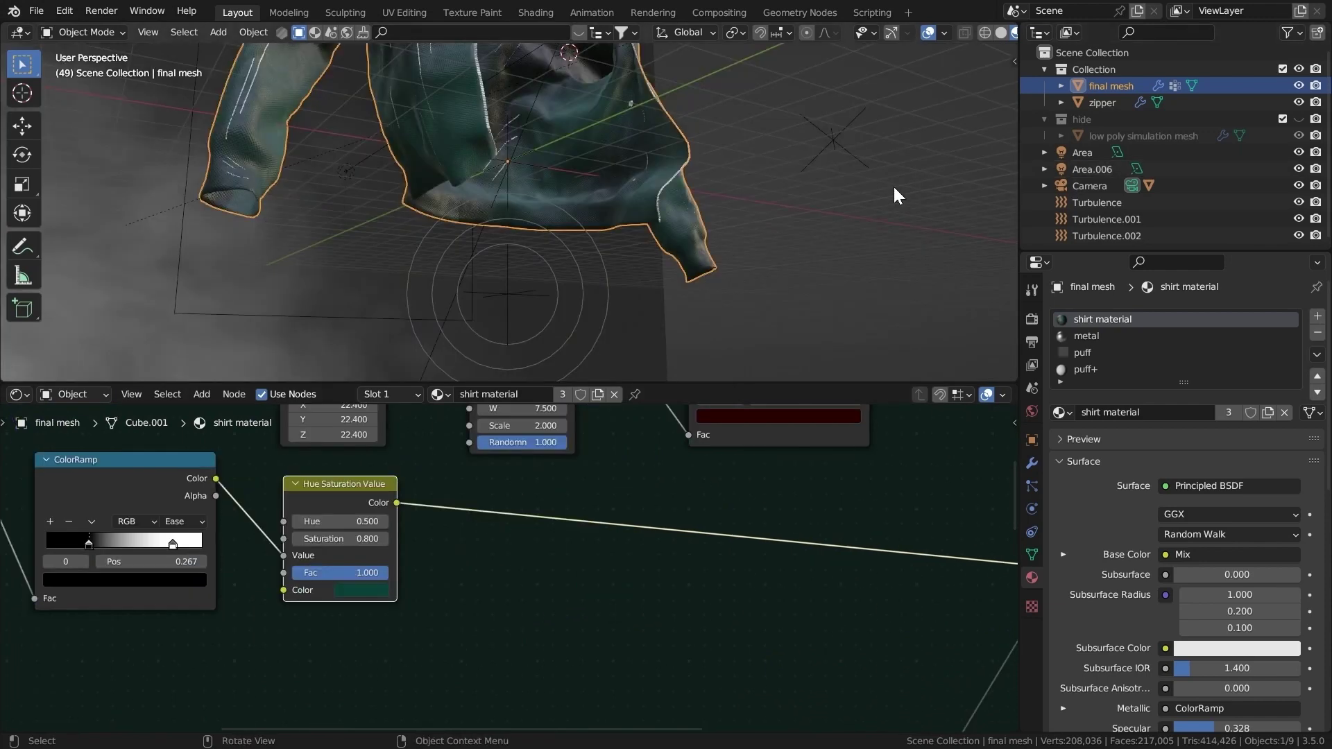
pyautogui.moveTo(893, 186); pyautogui.dragTo(672, 228, button='middle')
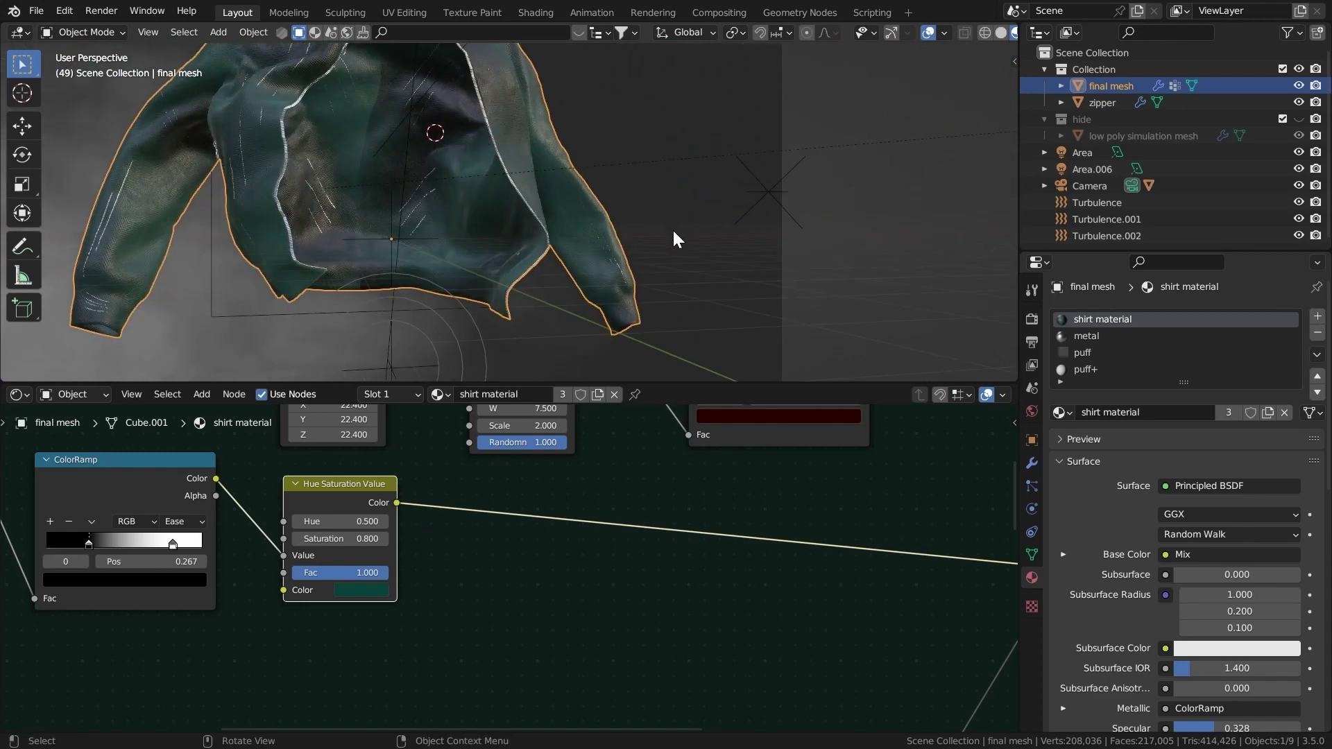
# Disable the low poly simulation mesh in the viewport and in renders, and inspect the green jacket.
pyautogui.click(1315, 136)
pyautogui.click(1298, 136)
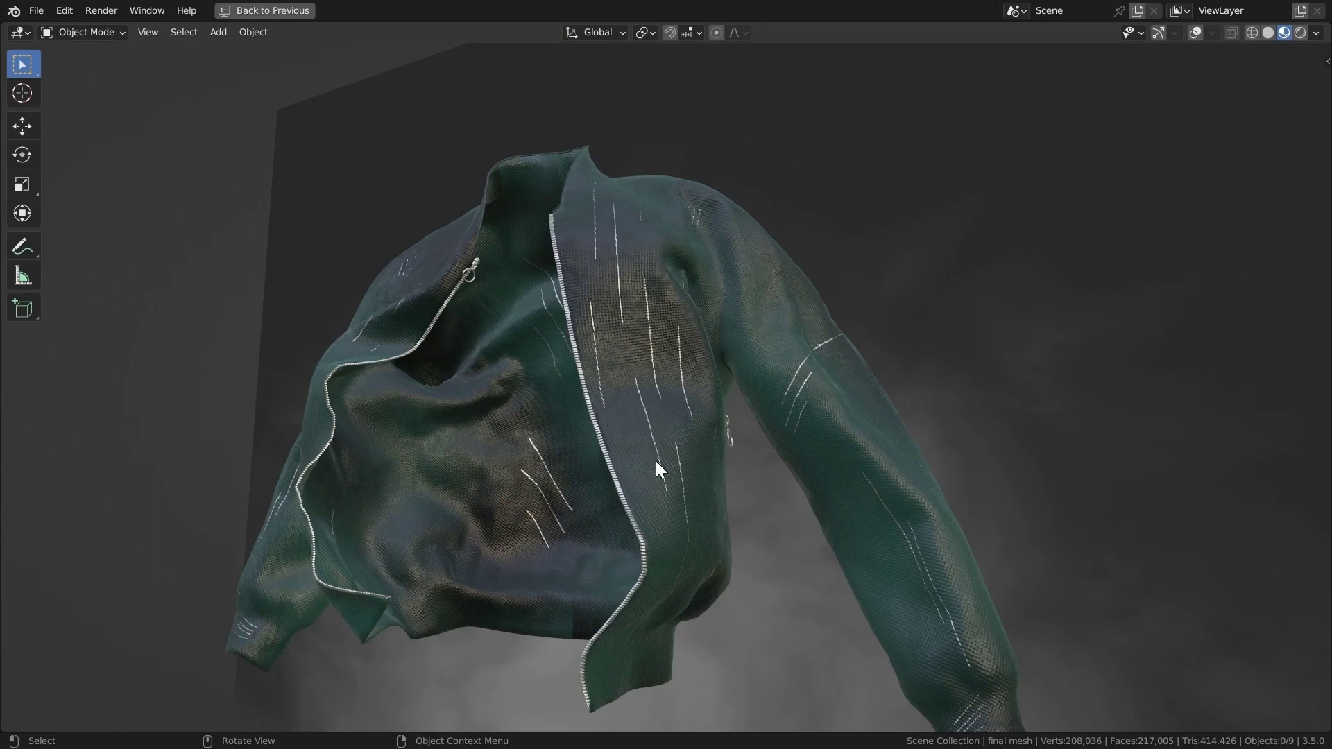
pyautogui.moveTo(665, 315); pyautogui.dragTo(639, 311, button='middle')
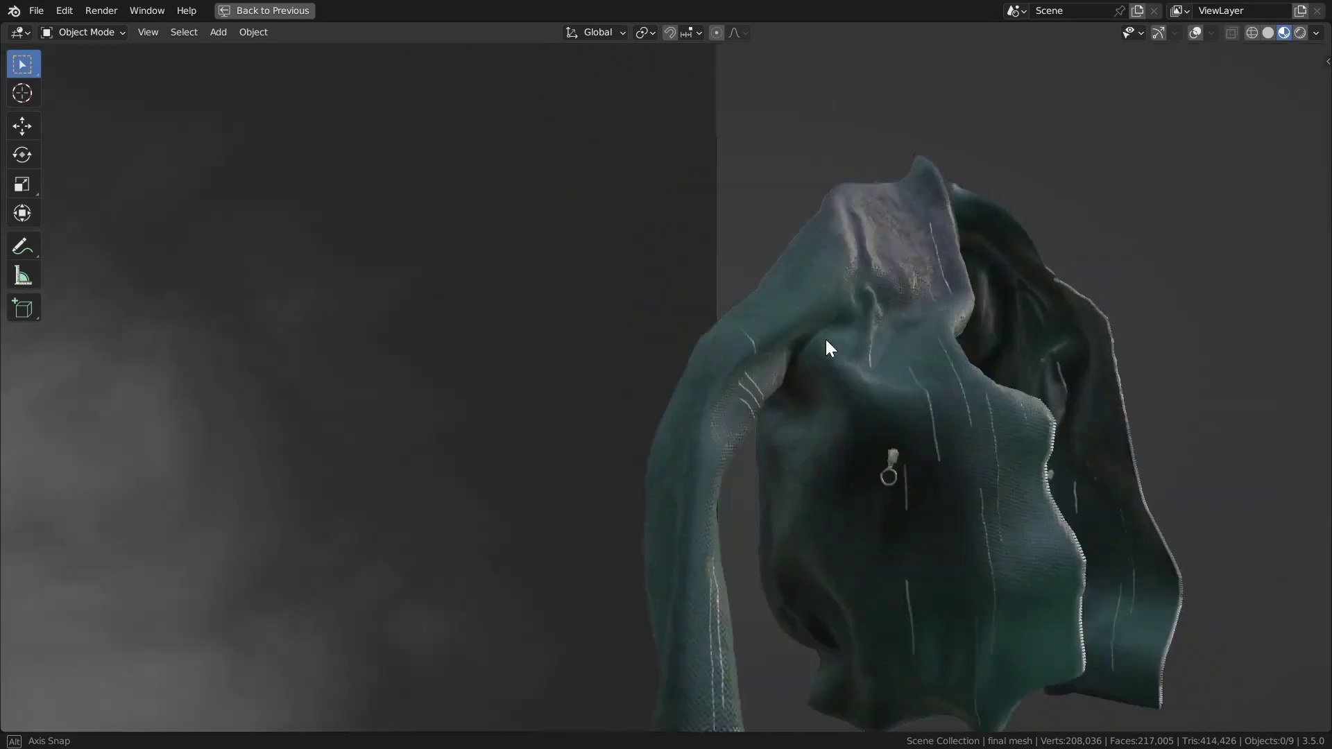